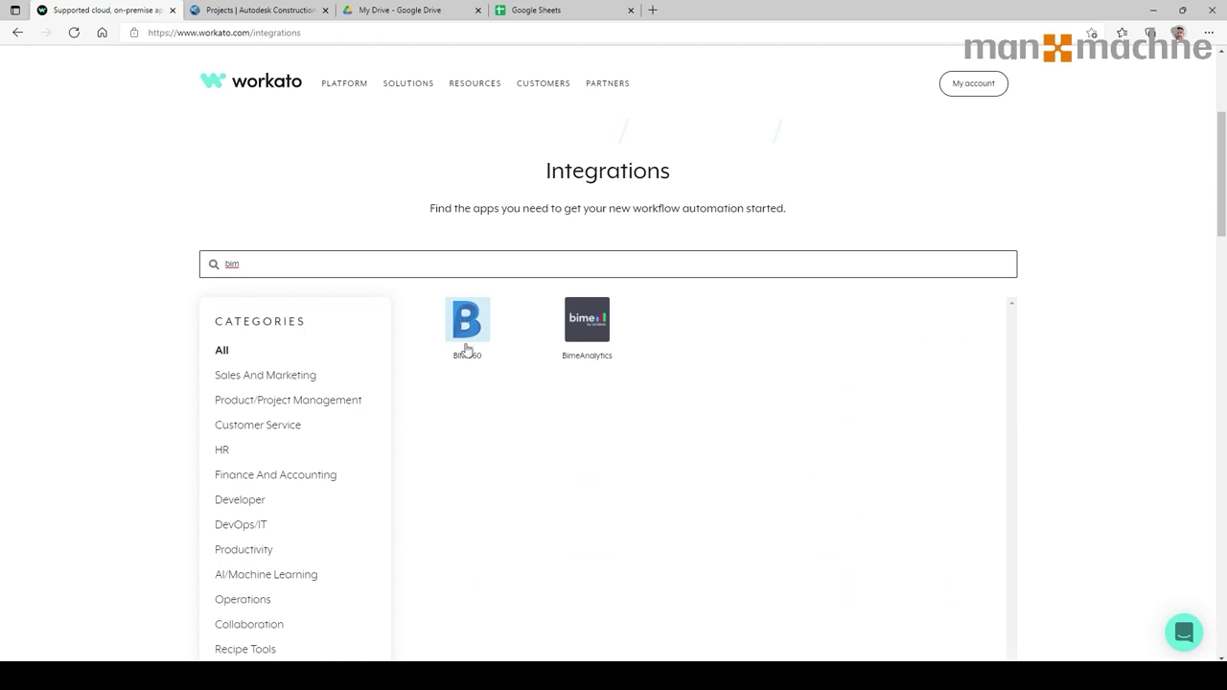
Search the integrations catalogue for "google" and look through the matching apps.
{"action": "left_click_drag", "start_coordinate": [253, 261], "coordinate": [218, 260]}
{"action": "type", "text": "google"}
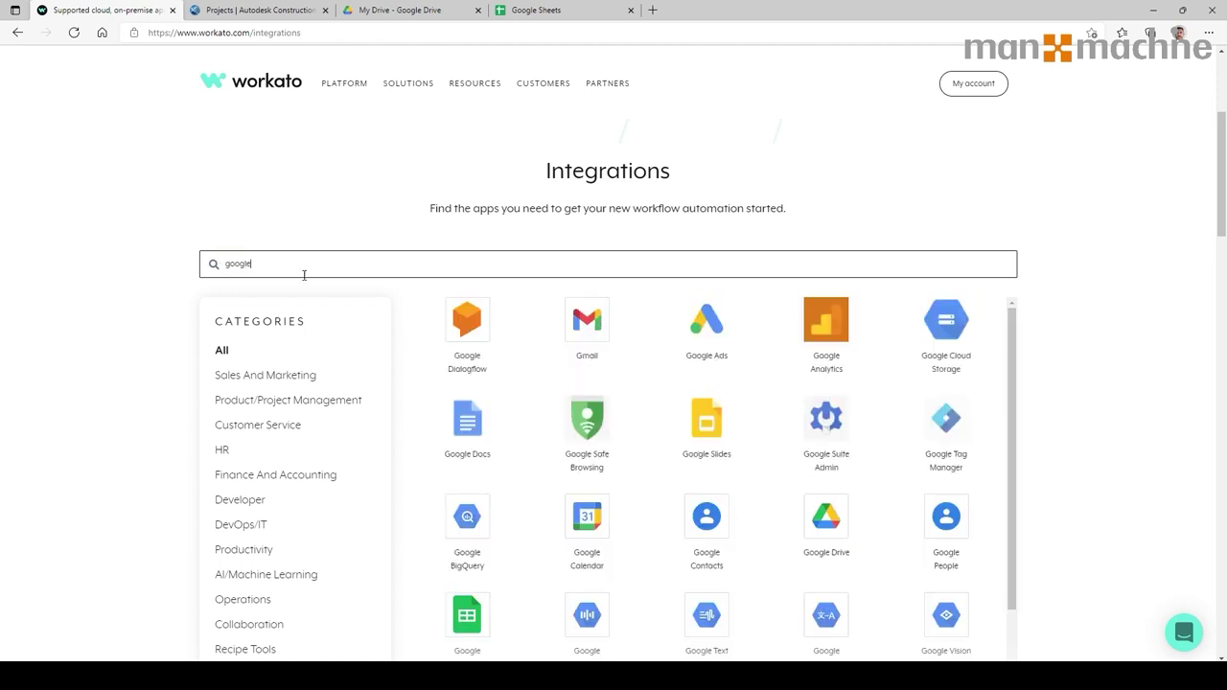
{"action": "scroll", "coordinate": [968, 383], "scroll_direction": "down", "scroll_amount": 1}
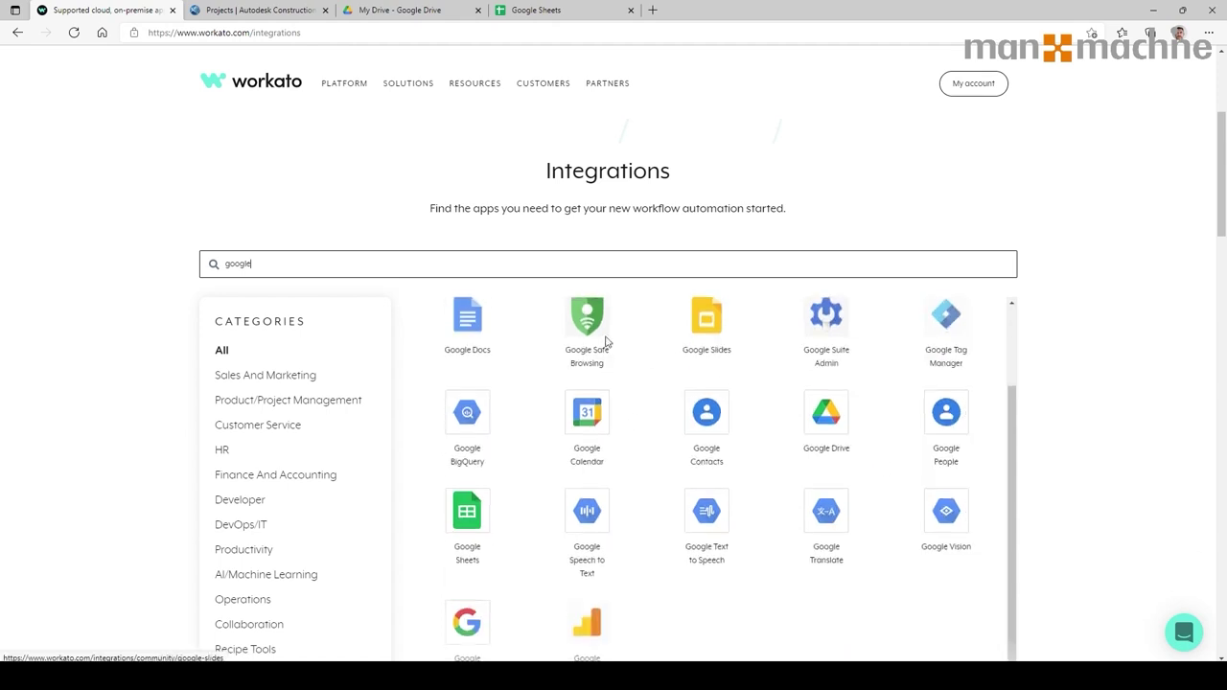
Replace the integrations search term with "micros" and browse the matching Microsoft apps.
{"action": "left_click", "coordinate": [294, 251]}
{"action": "type", "text": "micro"}
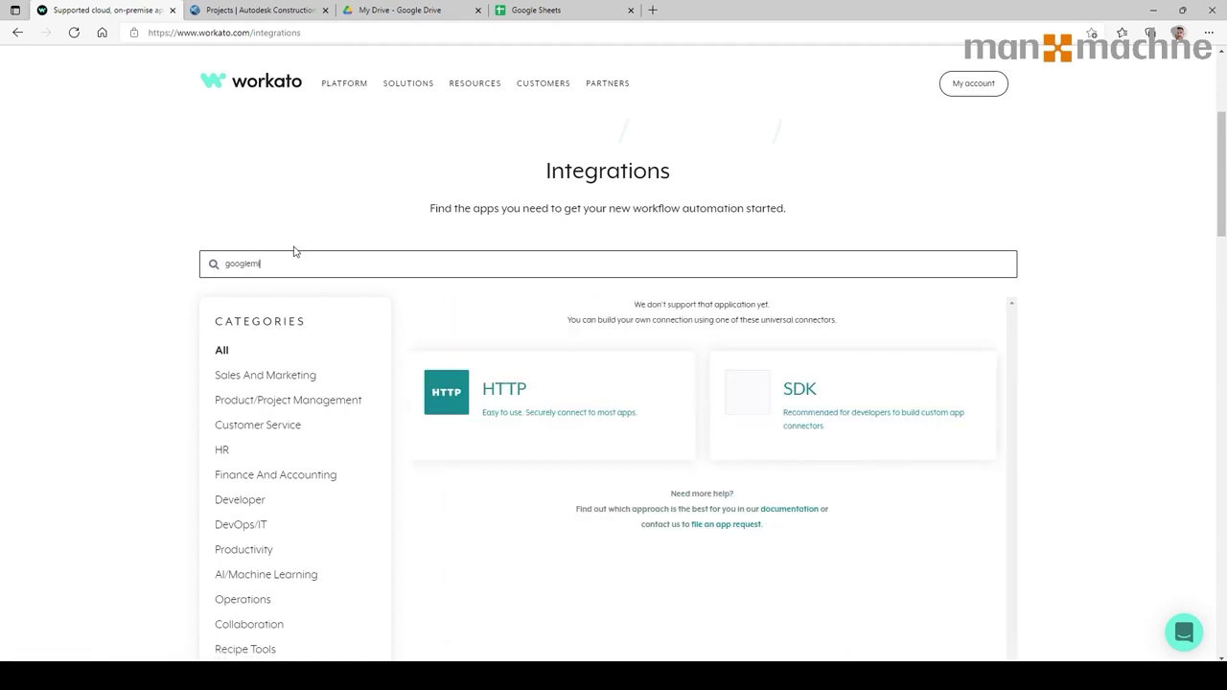
{"action": "key", "text": "BackSpace"}
{"action": "key", "text": "BackSpace"}
{"action": "key", "text": "BackSpace"}
{"action": "key", "text": "BackSpace"}
{"action": "key", "text": "BackSpace"}
{"action": "key", "text": "BackSpace"}
{"action": "key", "text": "BackSpace"}
{"action": "key", "text": "BackSpace"}
{"action": "key", "text": "BackSpace"}
{"action": "key", "text": "BackSpace"}
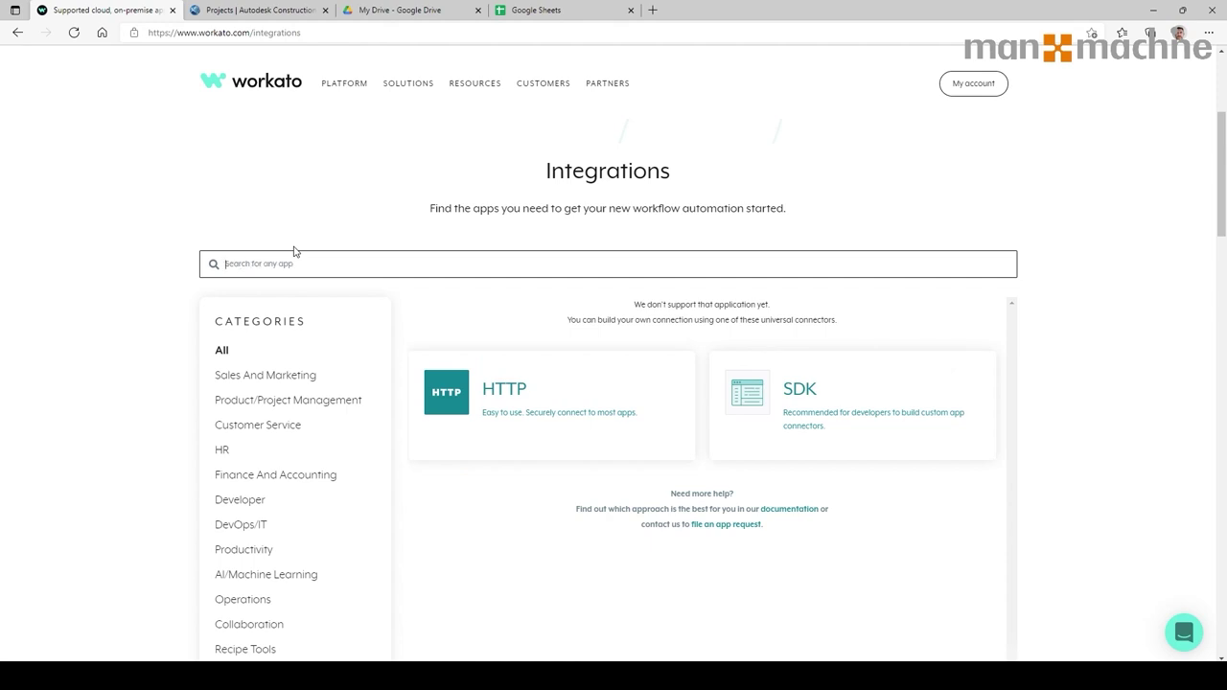
{"action": "type", "text": "micros"}
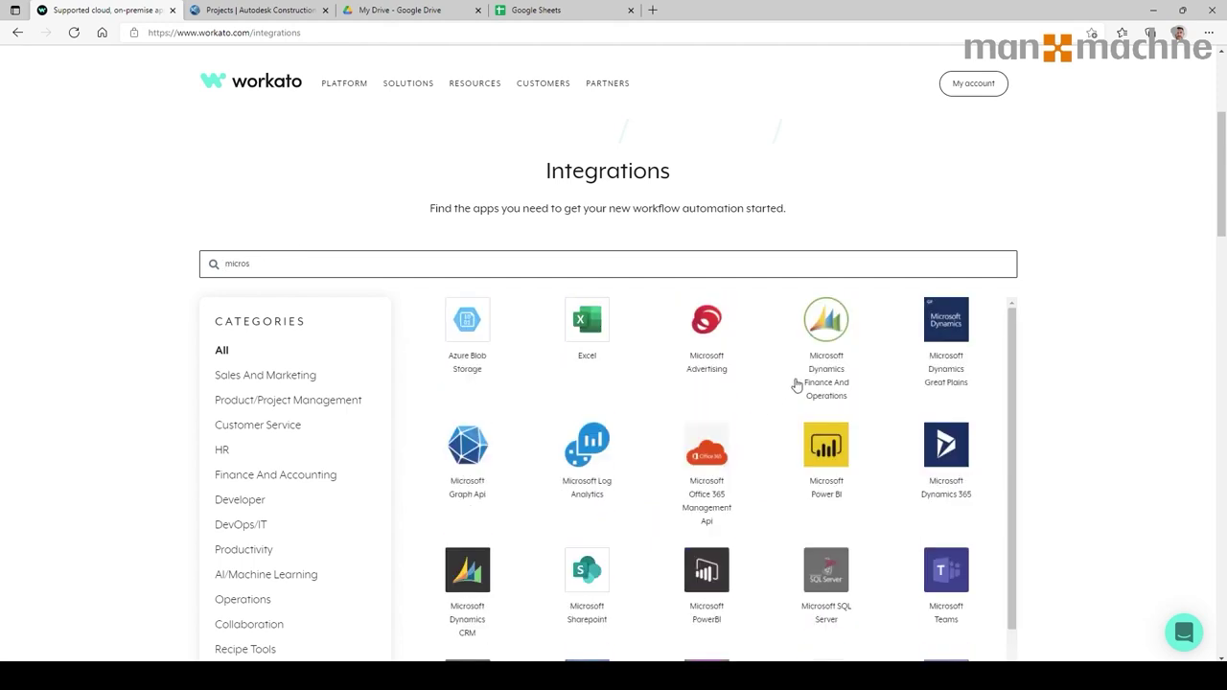
{"action": "scroll", "coordinate": [810, 421], "scroll_direction": "down", "scroll_amount": 1}
Search the integrations catalogue for "oracle" and clear the search after viewing the matching apps.
{"action": "left_click_drag", "start_coordinate": [255, 251], "coordinate": [200, 251]}
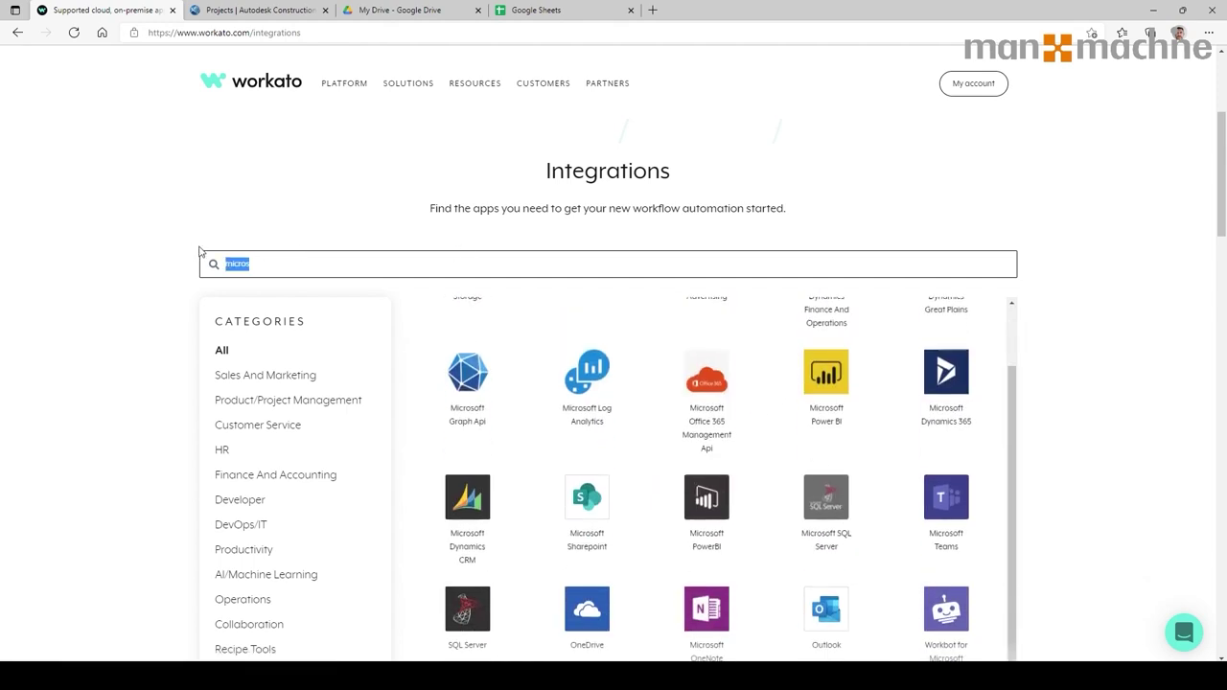
{"action": "type", "text": "orcal"}
{"action": "key", "text": "BackSpace"}
{"action": "key", "text": "BackSpace"}
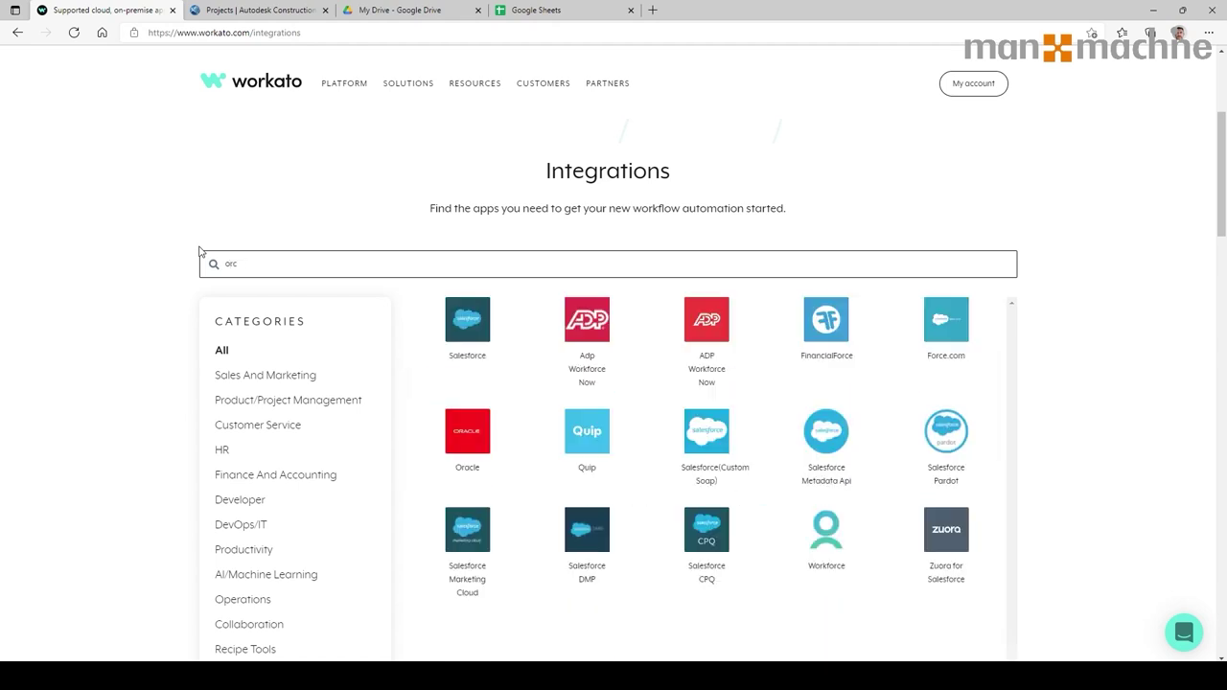
{"action": "key", "text": "BackSpace"}
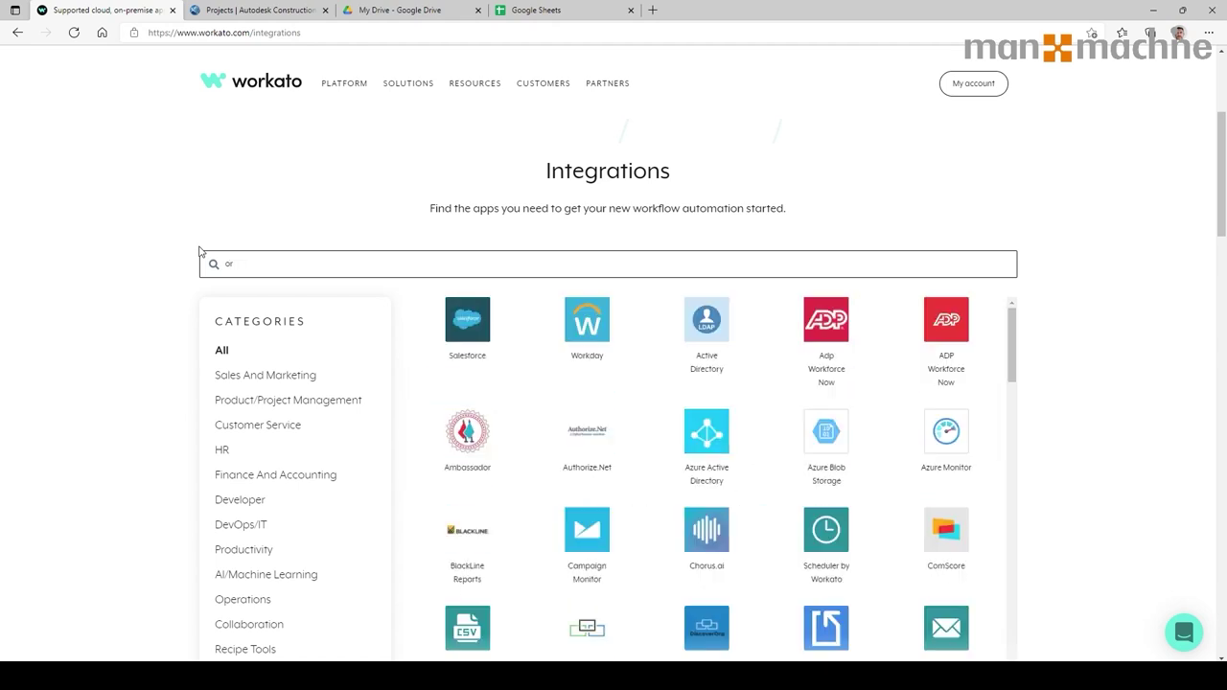
{"action": "type", "text": "acle"}
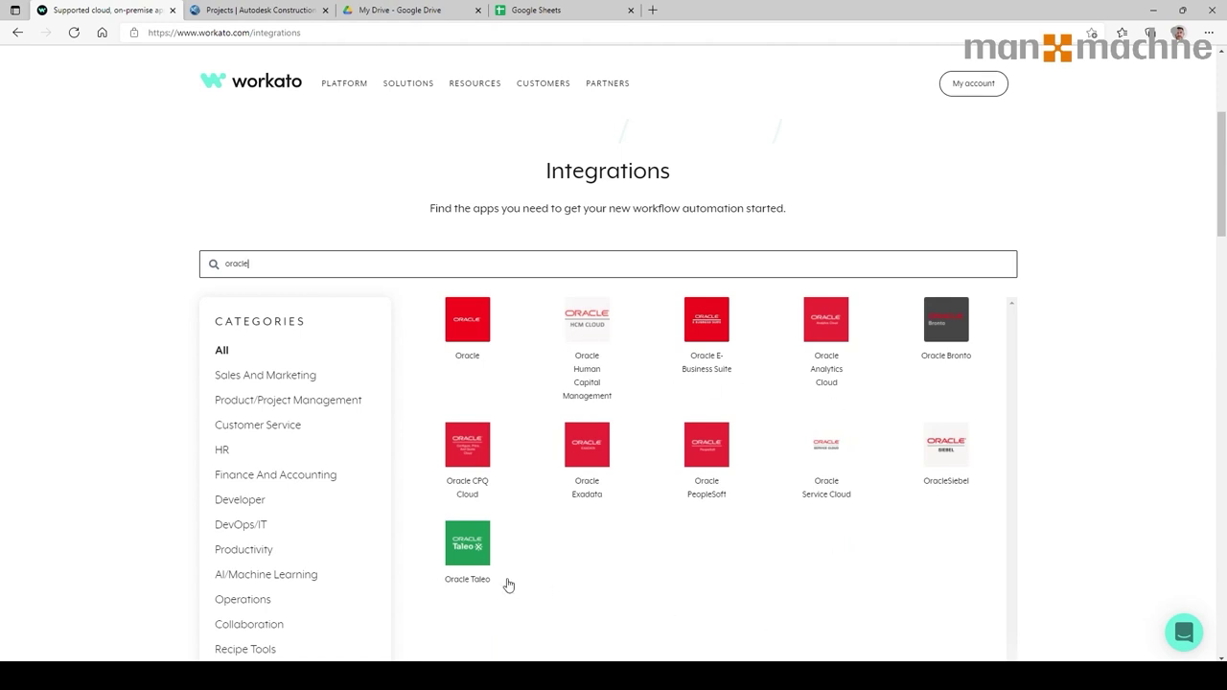
{"action": "double_click", "coordinate": [254, 263]}
{"action": "key", "text": "BackSpace"}
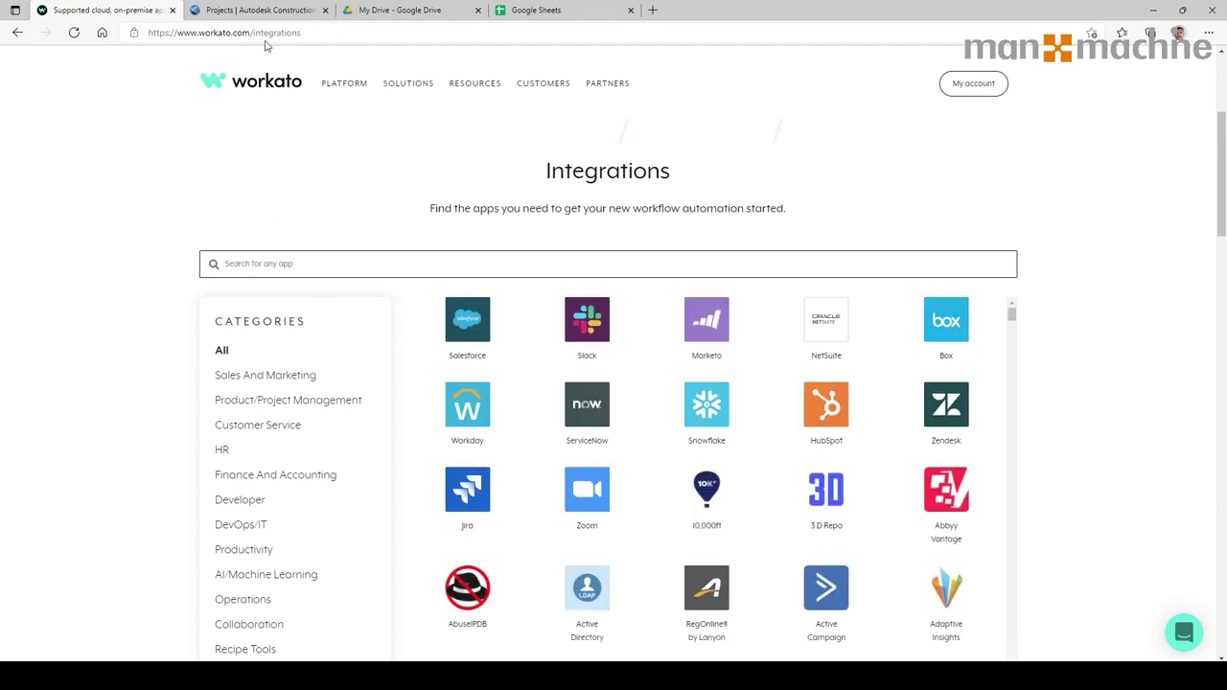
Switch to the Autodesk Construction Cloud Connect workspace and display the overview of all projects.
{"action": "left_click", "coordinate": [239, 11]}
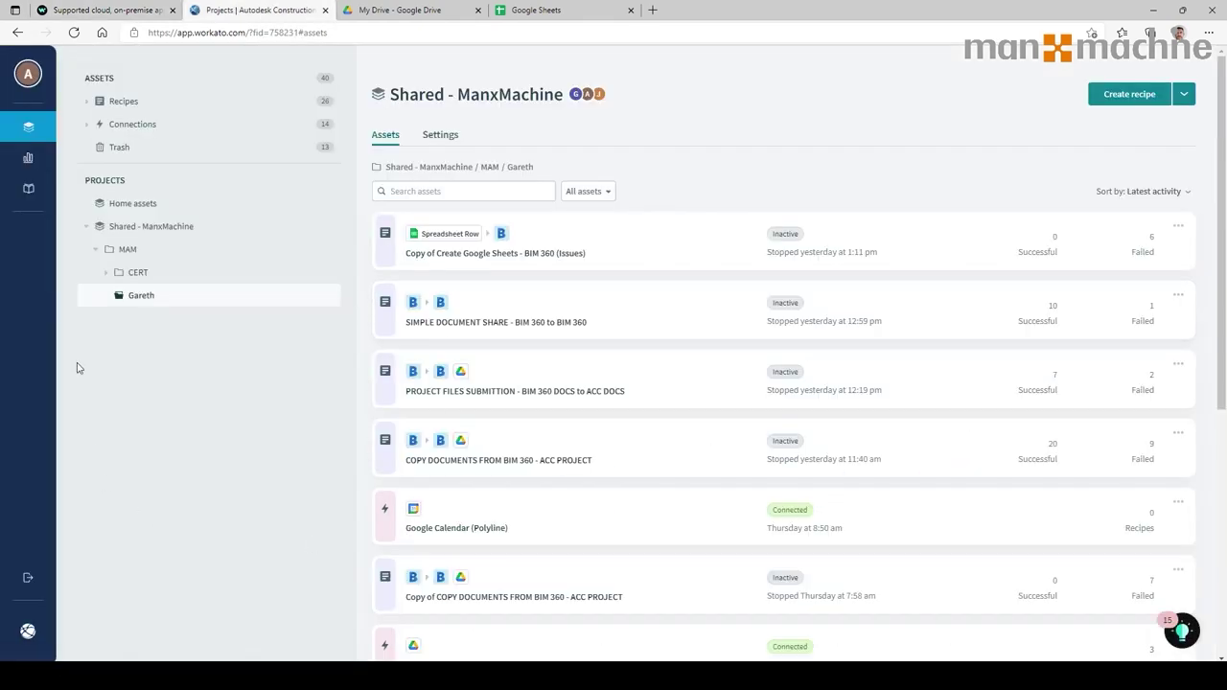
{"action": "mouse_move", "coordinate": [44, 134]}
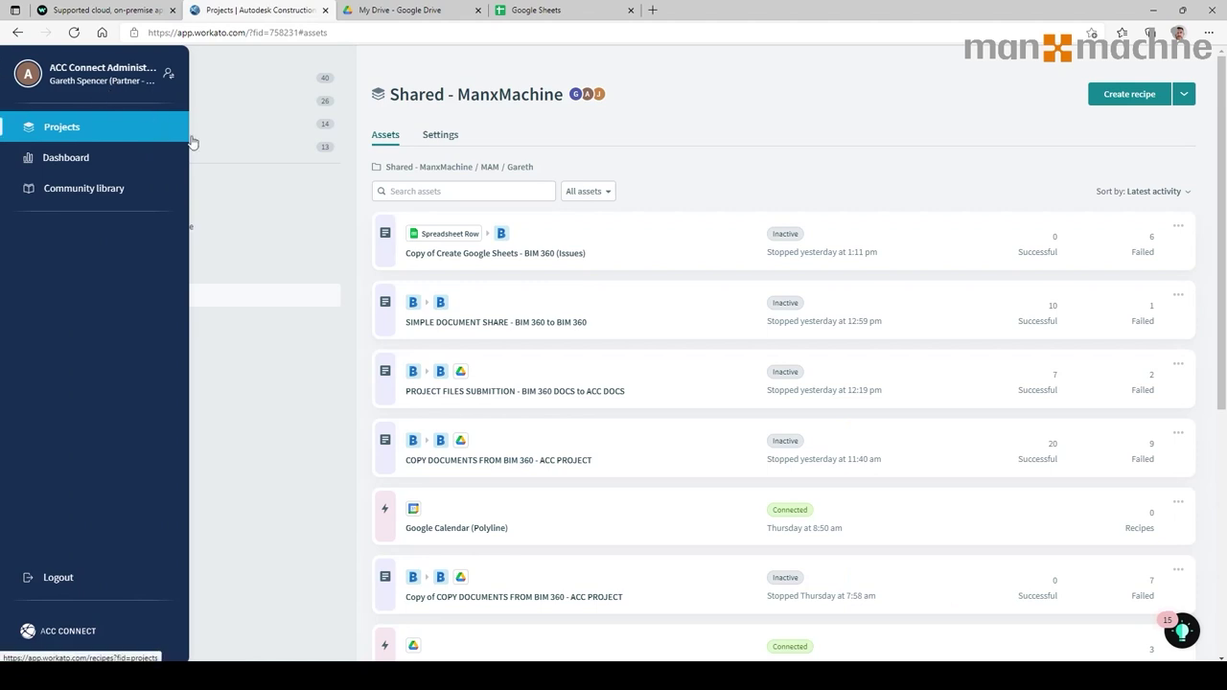
{"action": "left_click", "coordinate": [282, 247]}
{"action": "left_click", "coordinate": [107, 180]}
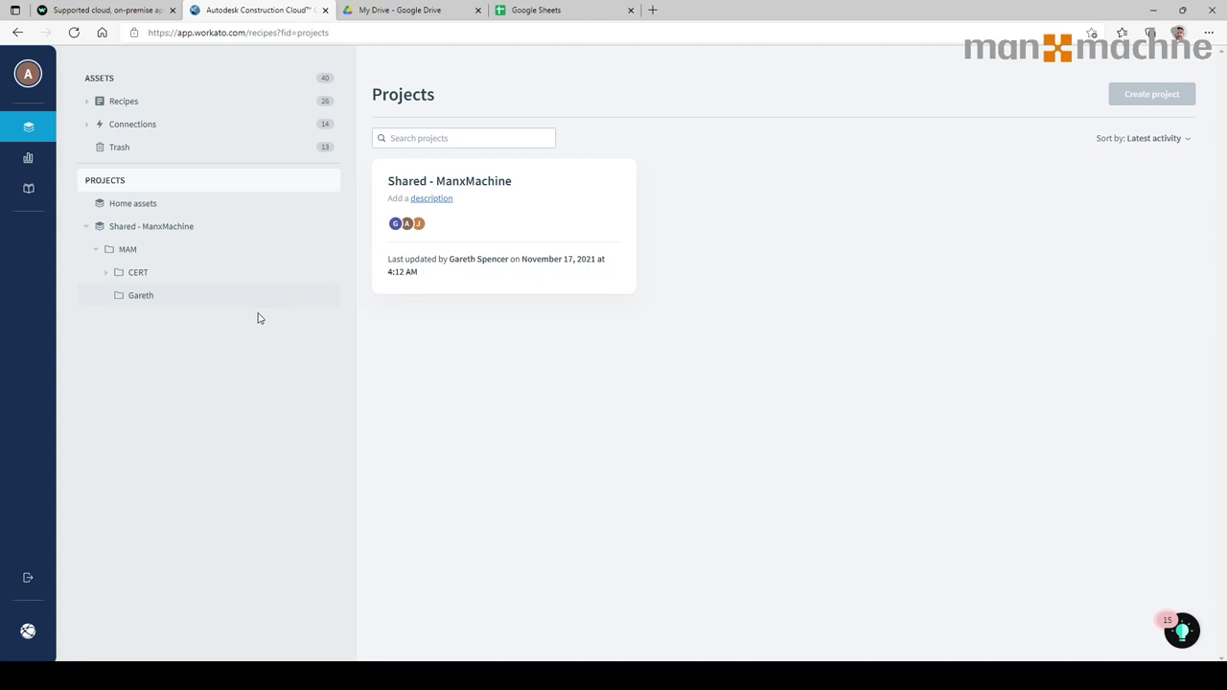
Open the dashboard and review the job statistics, chart and connections for the last 7 days.
{"action": "mouse_move", "coordinate": [42, 126]}
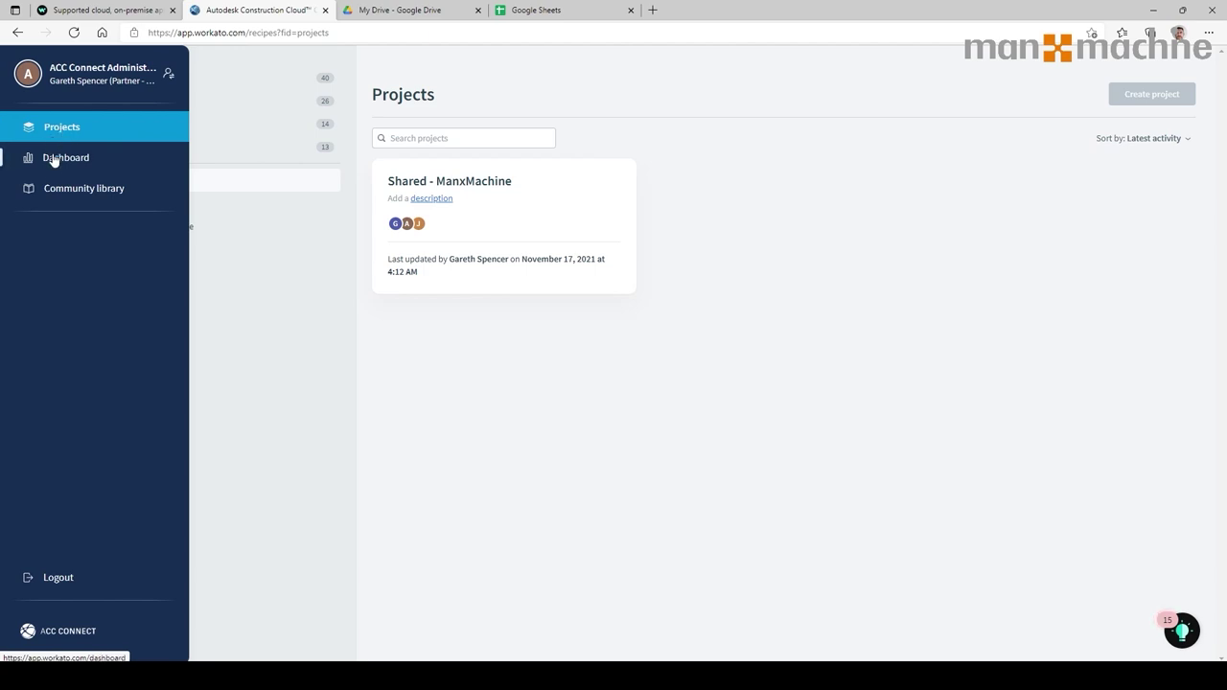
{"action": "left_click", "coordinate": [52, 160]}
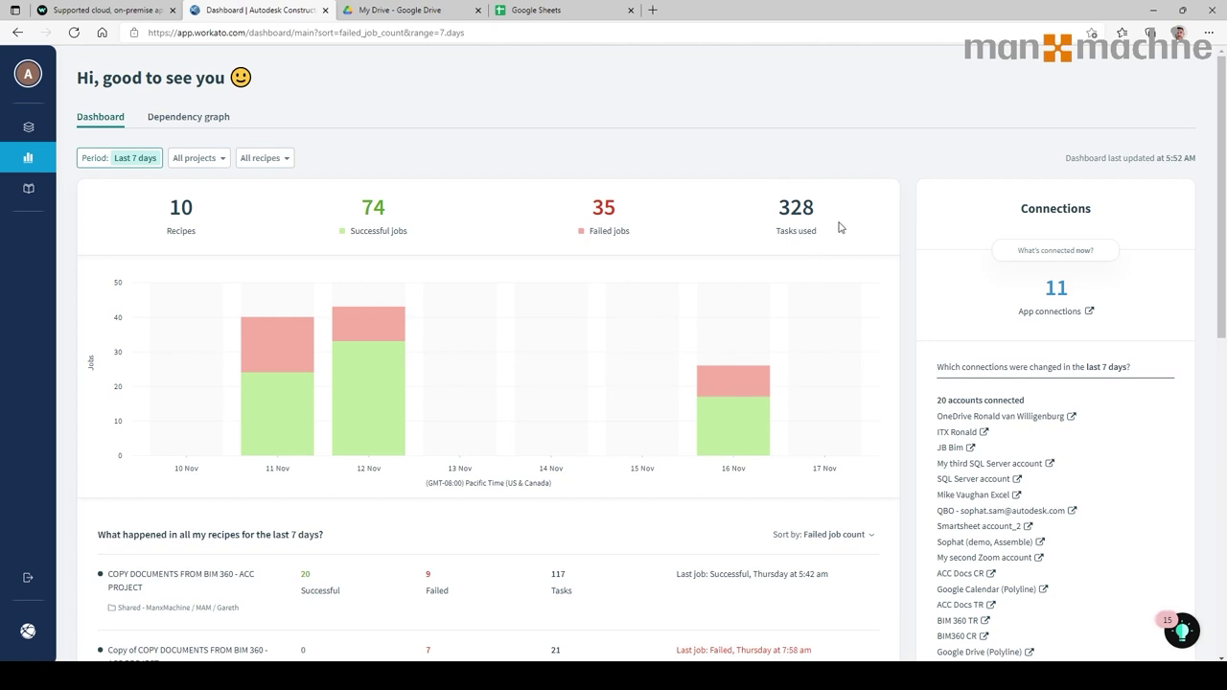
{"action": "mouse_move", "coordinate": [762, 404]}
Browse the community library's BIM 360 recipes and open "__retrieve all files in a BIM 360 folder".
{"action": "left_click", "coordinate": [26, 197]}
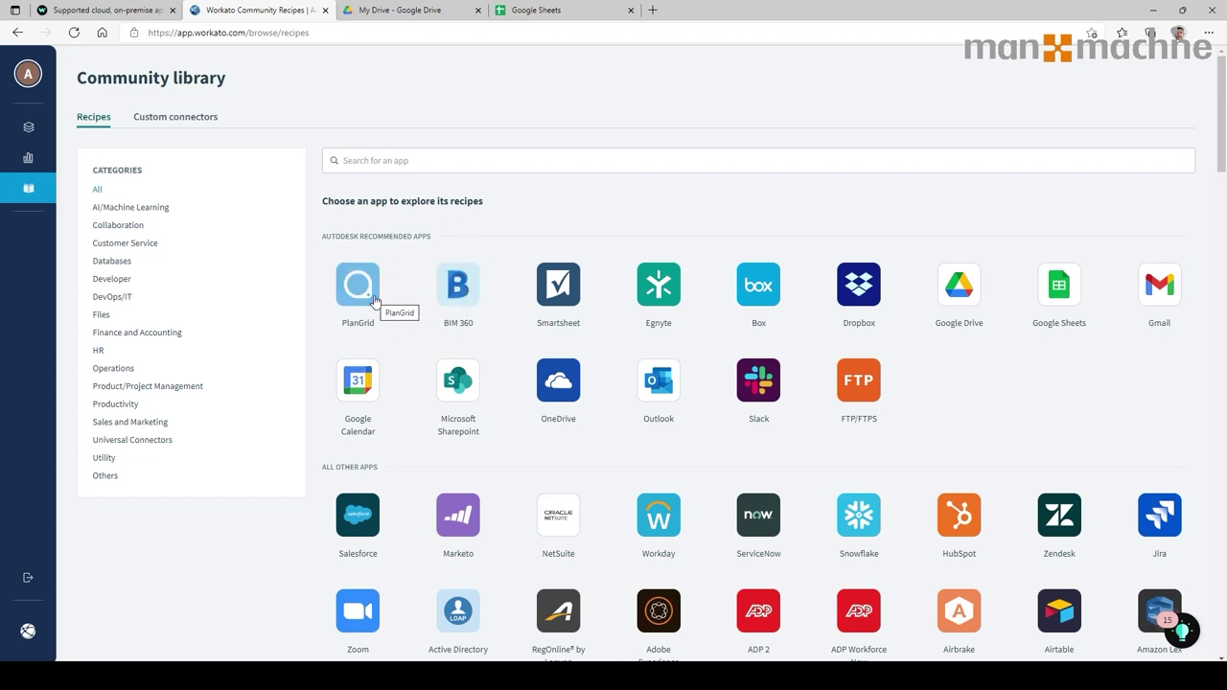
{"action": "left_click", "coordinate": [461, 305]}
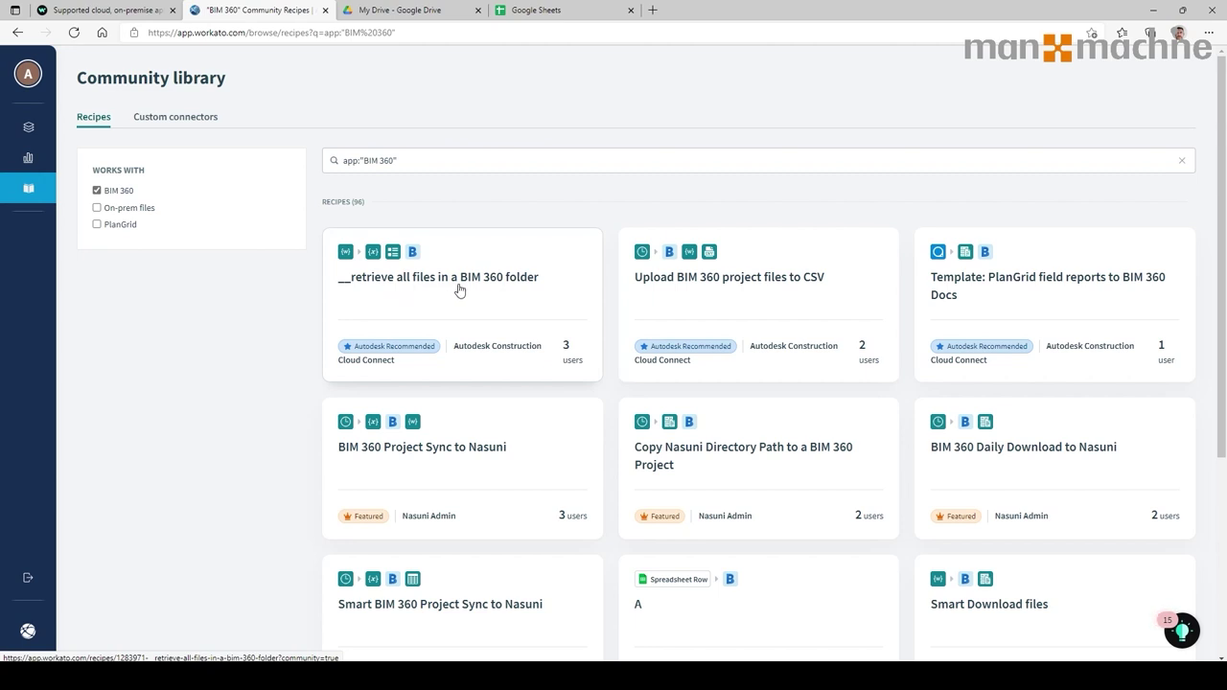
{"action": "left_click", "coordinate": [459, 291]}
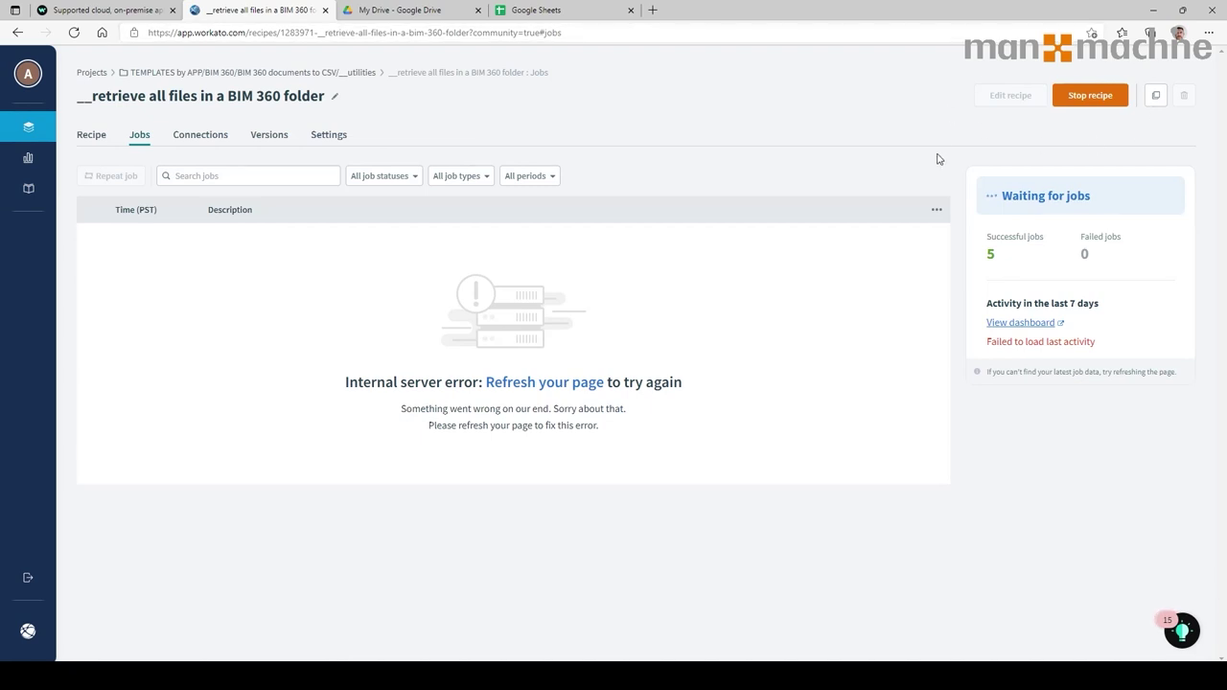
Try to stop the community recipe and examine its trigger and all its actions through to the end.
{"action": "left_click", "coordinate": [1090, 96]}
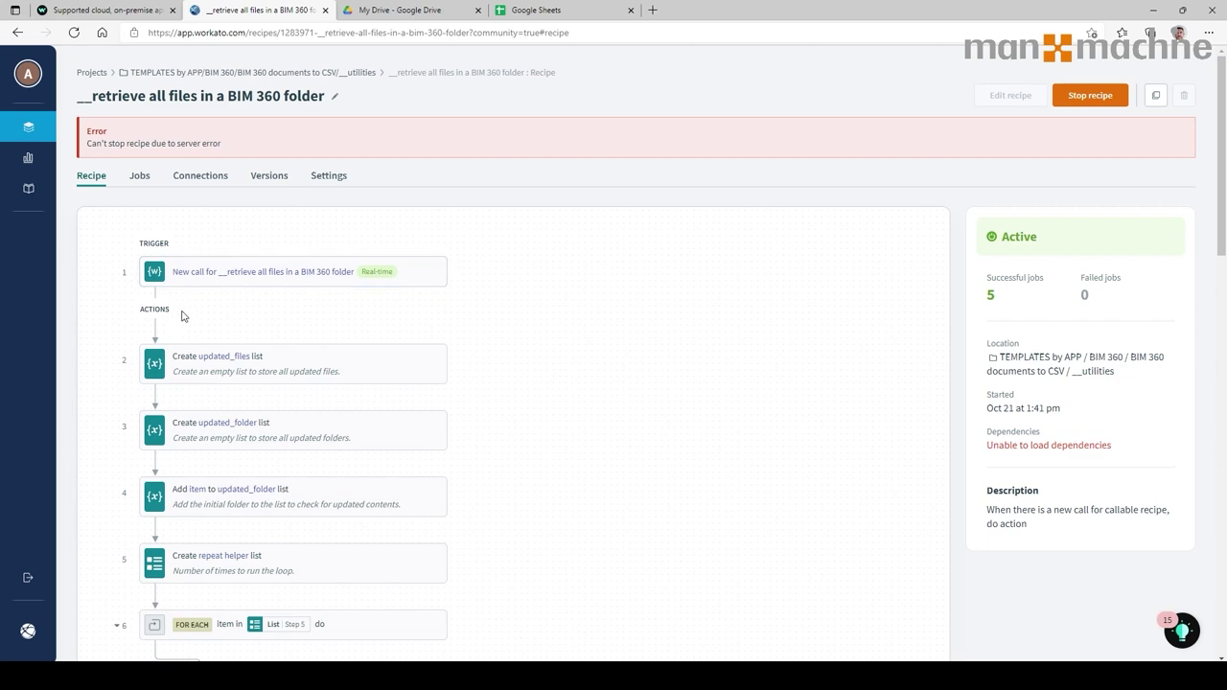
{"action": "scroll", "coordinate": [192, 329], "scroll_direction": "down", "scroll_amount": 2}
{"action": "scroll", "coordinate": [207, 355], "scroll_direction": "down", "scroll_amount": 3}
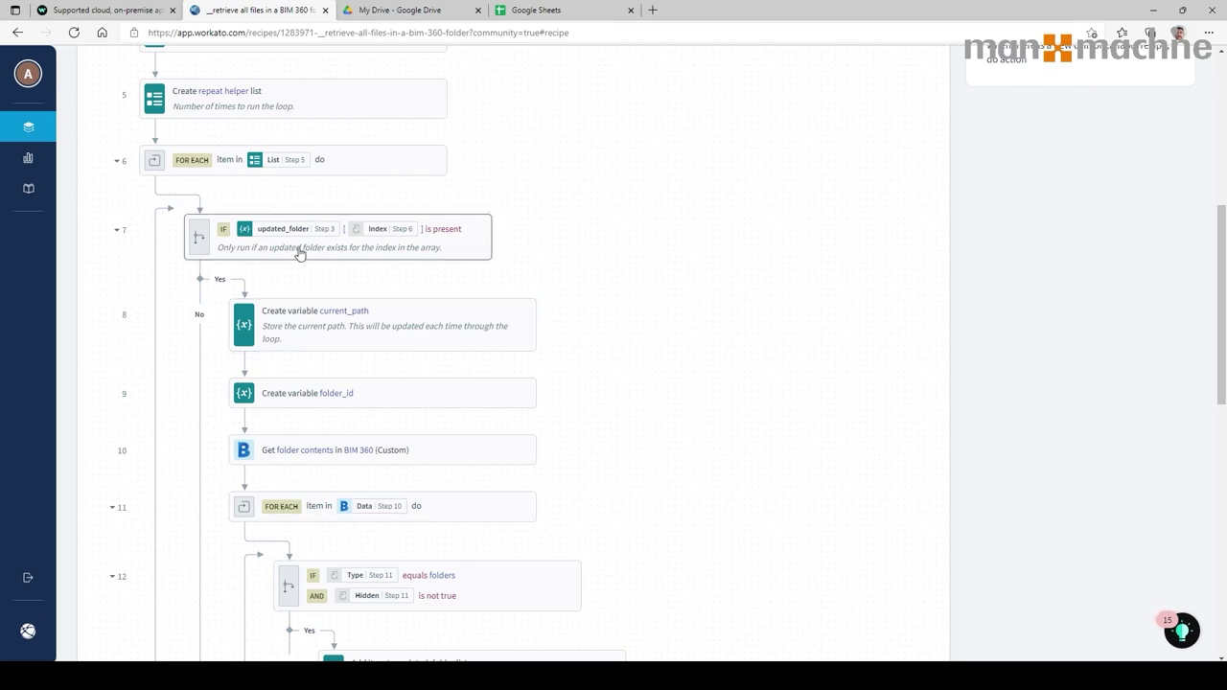
{"action": "scroll", "coordinate": [374, 254], "scroll_direction": "down", "scroll_amount": 4}
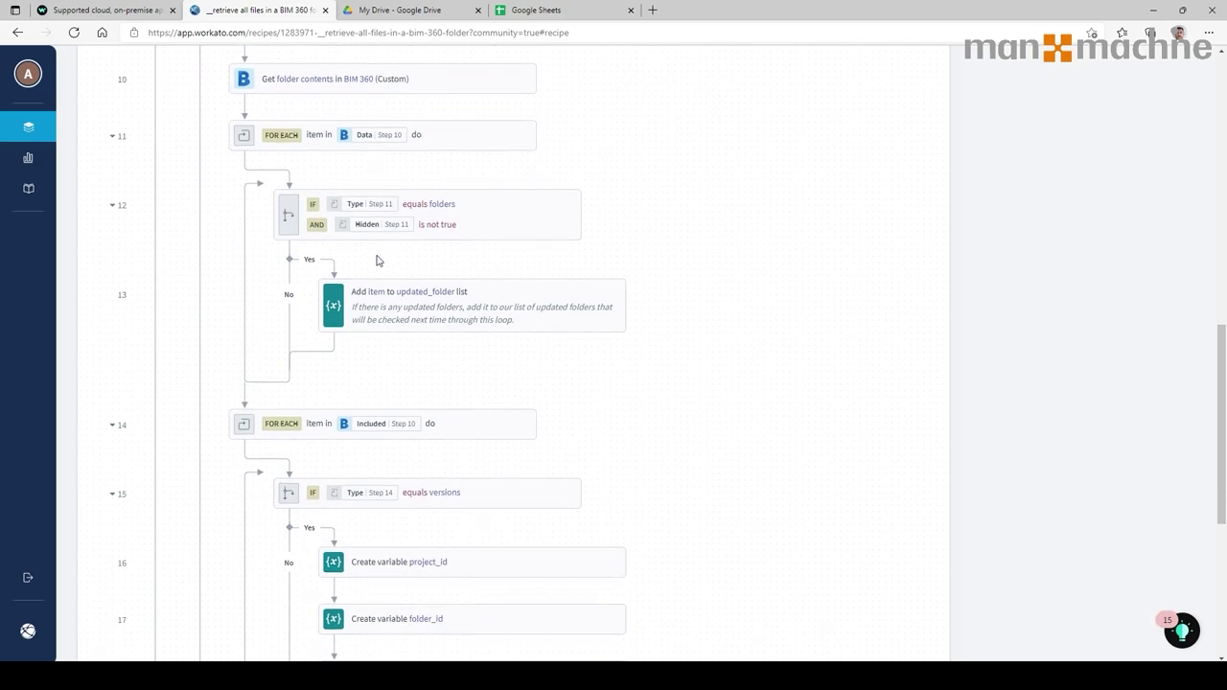
{"action": "scroll", "coordinate": [377, 259], "scroll_direction": "down", "scroll_amount": 4}
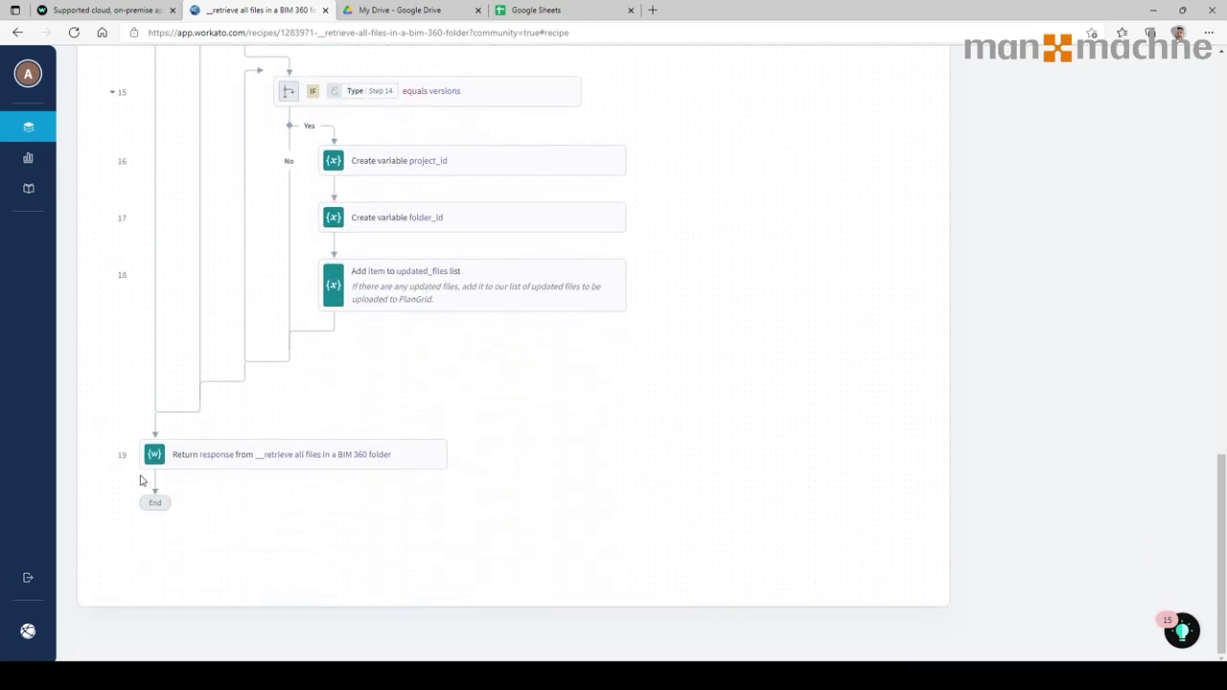
{"action": "scroll", "coordinate": [400, 504], "scroll_direction": "up", "scroll_amount": 15}
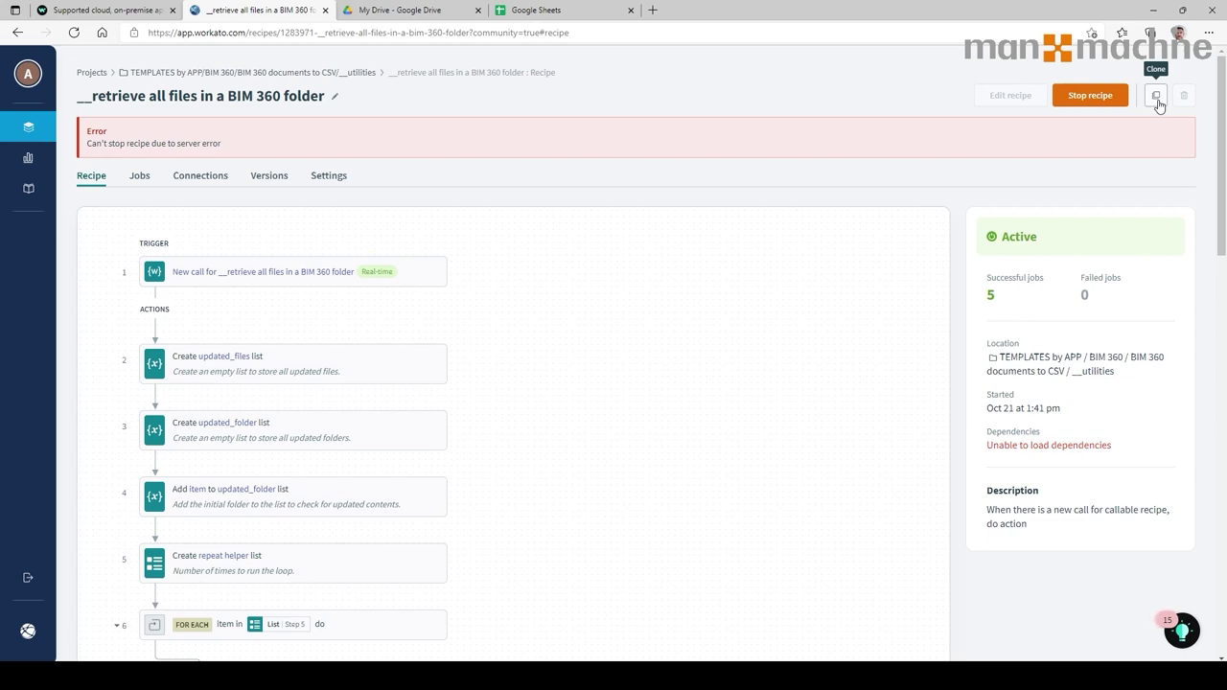
Return to the projects overview, switch to BIM 360 Document Management in Chrome, and open the featured apps in Account Admin.
{"action": "left_click", "coordinate": [94, 73]}
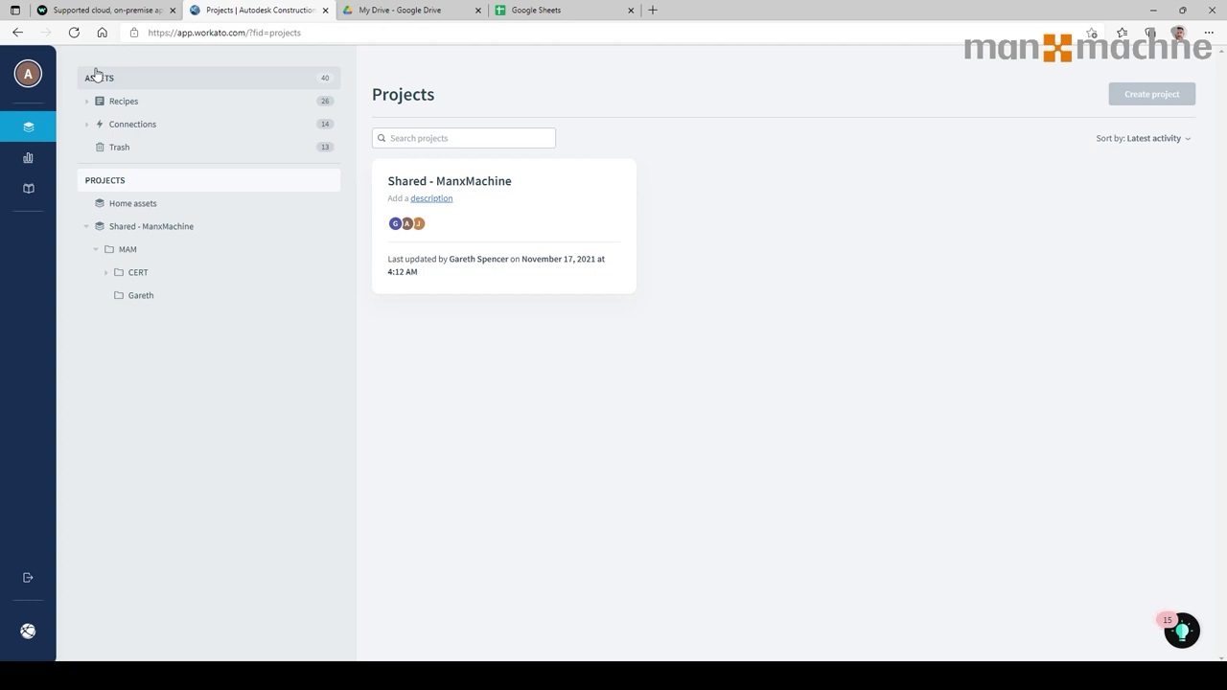
{"action": "mouse_move", "coordinate": [319, 652]}
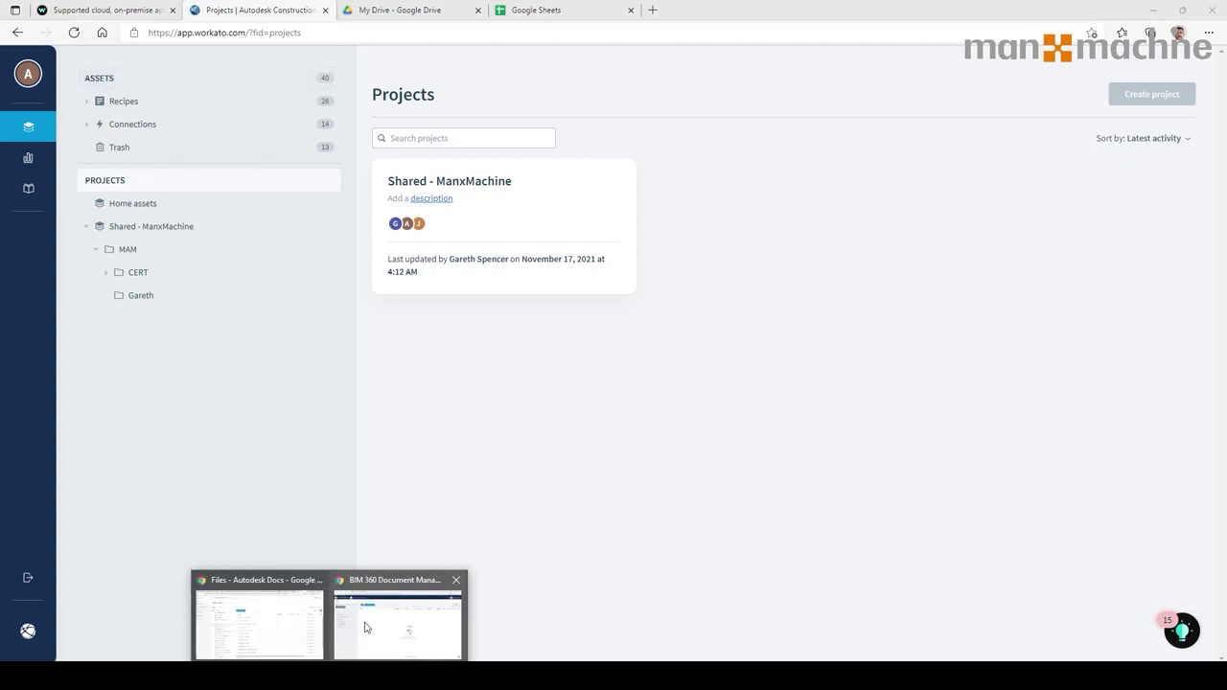
{"action": "left_click", "coordinate": [364, 628]}
{"action": "right_click", "coordinate": [101, 16]}
{"action": "left_click", "coordinate": [143, 100]}
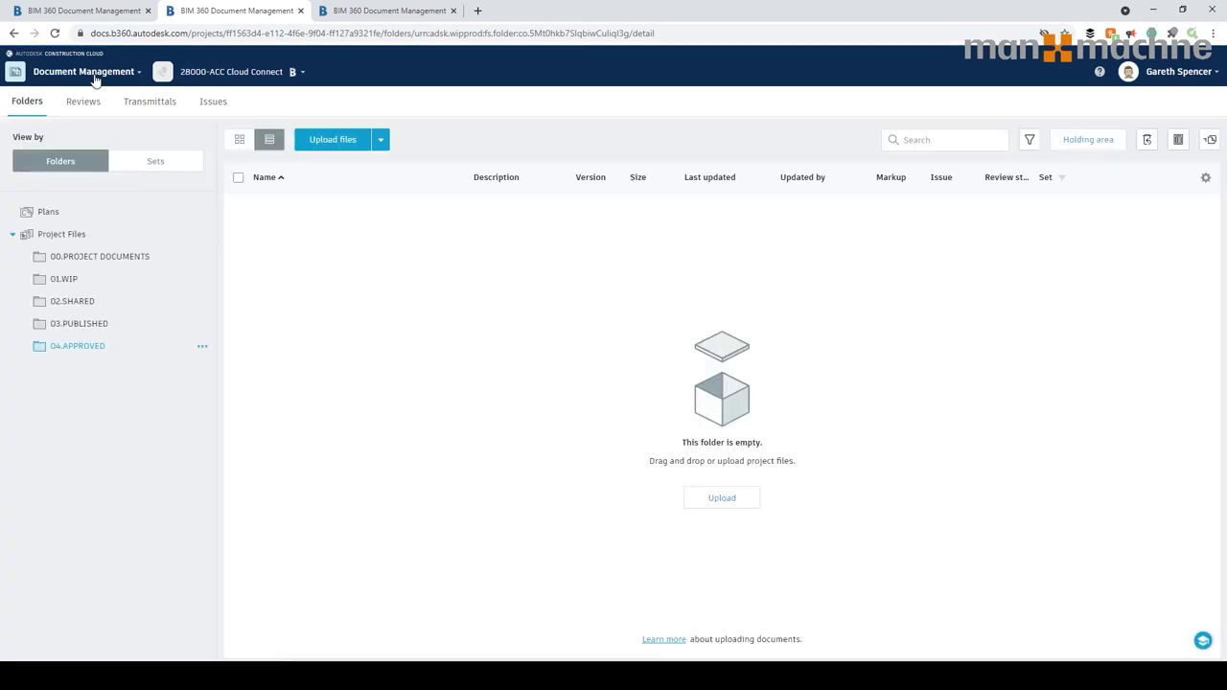
{"action": "left_click", "coordinate": [95, 76]}
{"action": "left_click", "coordinate": [126, 211]}
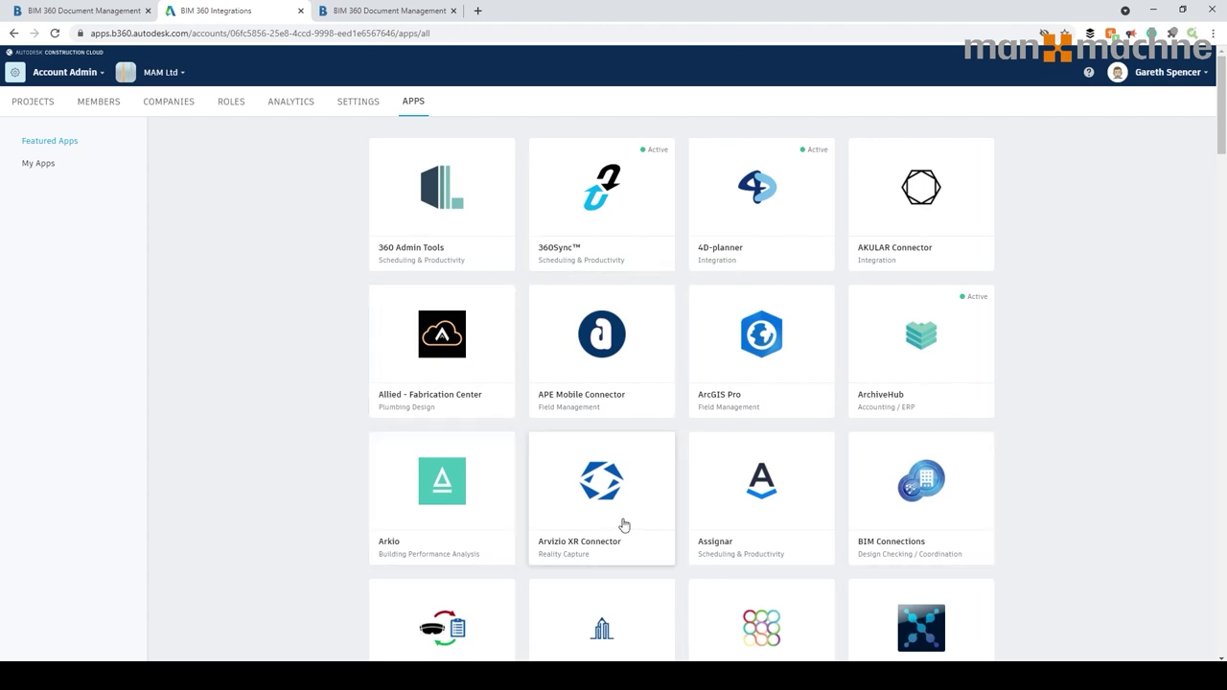
Open Connect for Autodesk BIM 360 from the account's own apps and review its information page.
{"action": "left_click", "coordinate": [38, 165]}
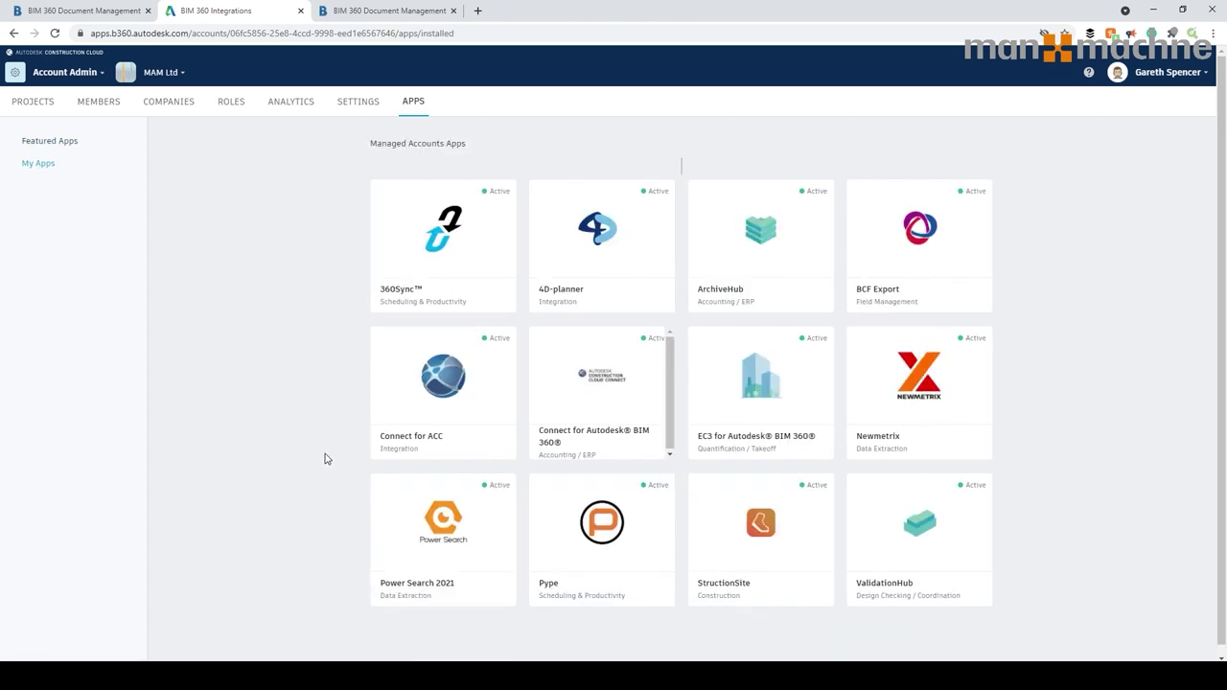
{"action": "left_click", "coordinate": [580, 438]}
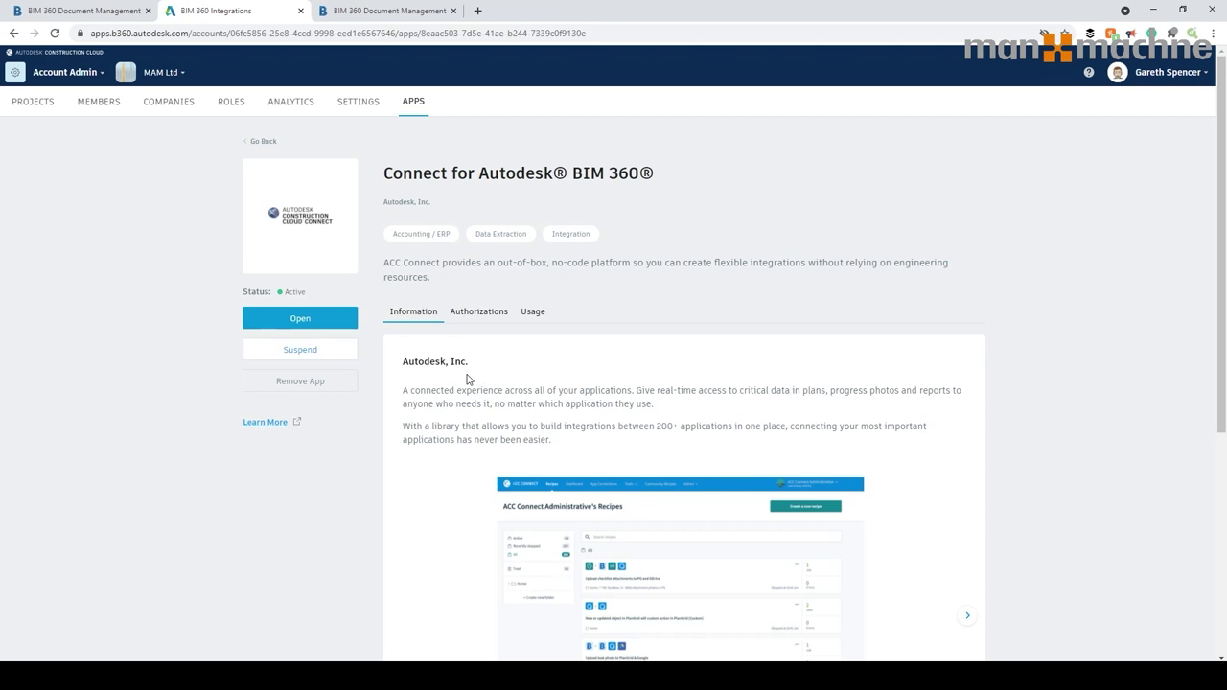
{"action": "scroll", "coordinate": [594, 376], "scroll_direction": "down", "scroll_amount": 3}
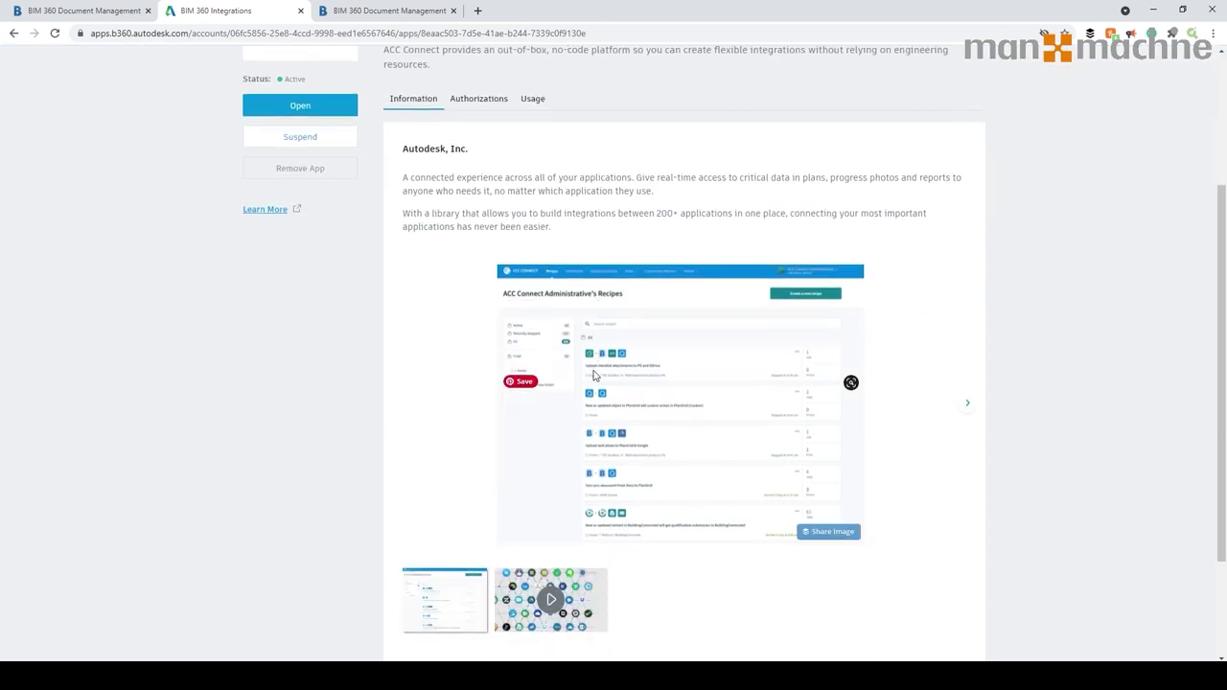
{"action": "scroll", "coordinate": [770, 457], "scroll_direction": "down", "scroll_amount": 2}
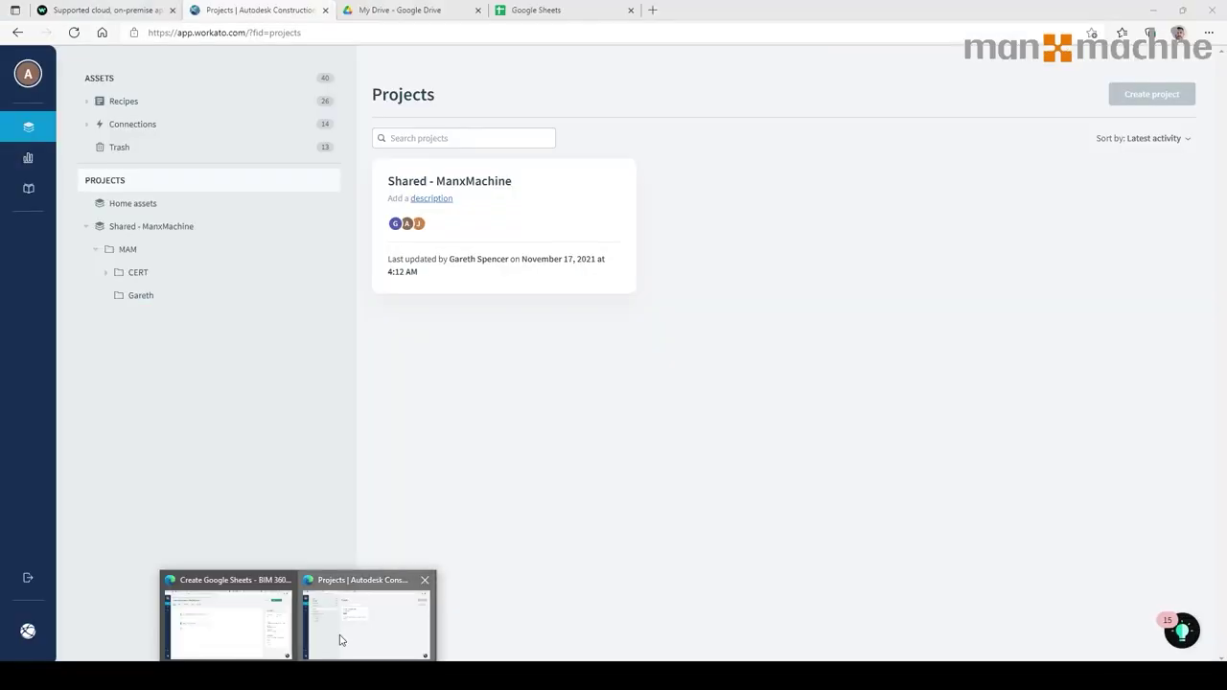
Switch back to the Connect workspace and start a new connection in the personal folder below CERT in MAM.
{"action": "left_click", "coordinate": [339, 640]}
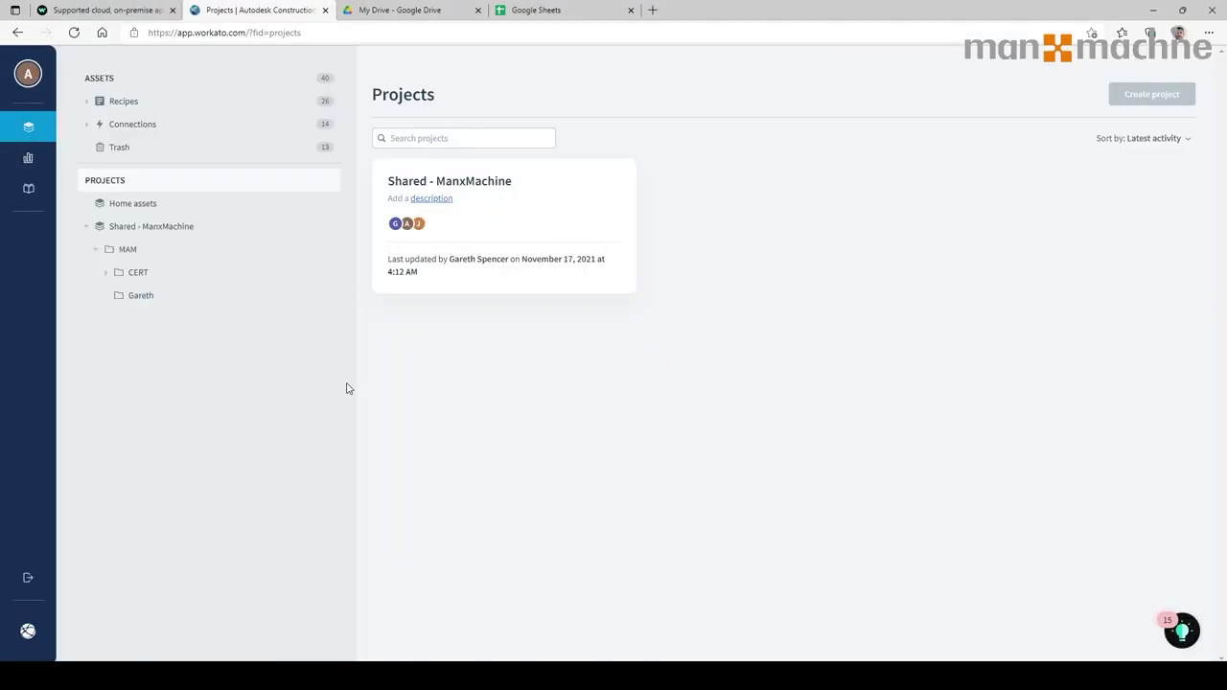
{"action": "left_click", "coordinate": [163, 295]}
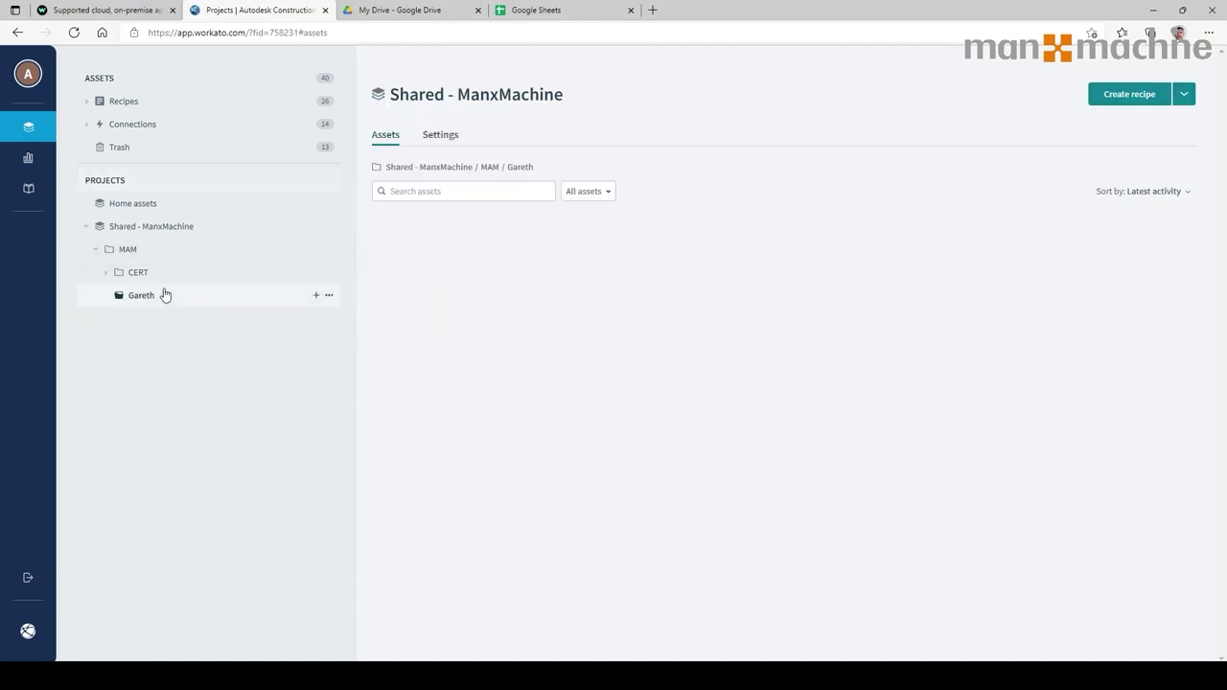
{"action": "left_click", "coordinate": [1185, 95]}
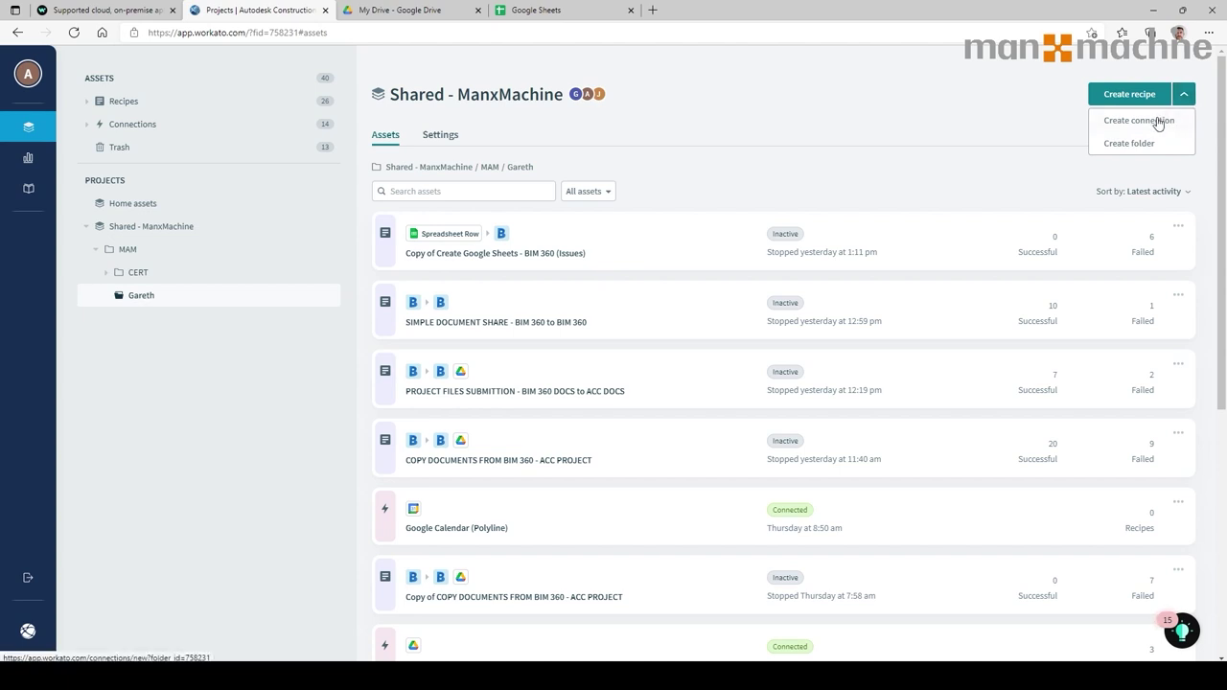
{"action": "left_click", "coordinate": [1158, 121]}
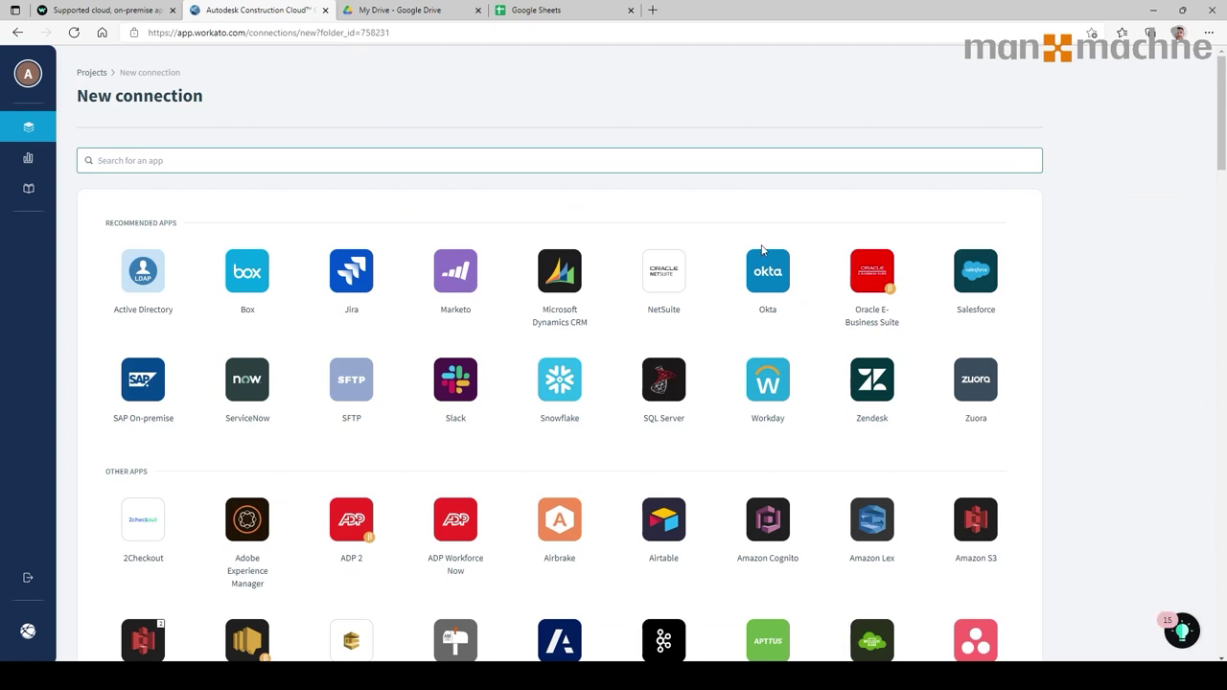
Find BIM 360 among the connectable apps, view its connection setup form, and return to the project assets.
{"action": "type", "text": "bim"}
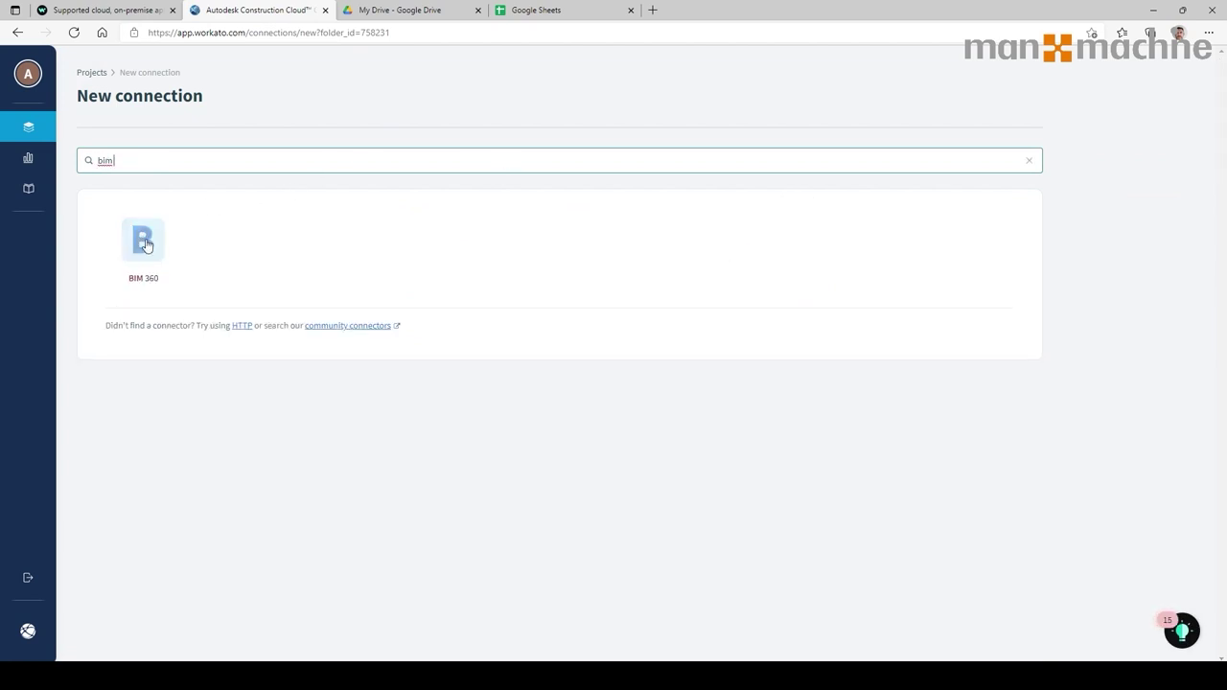
{"action": "left_click", "coordinate": [145, 246]}
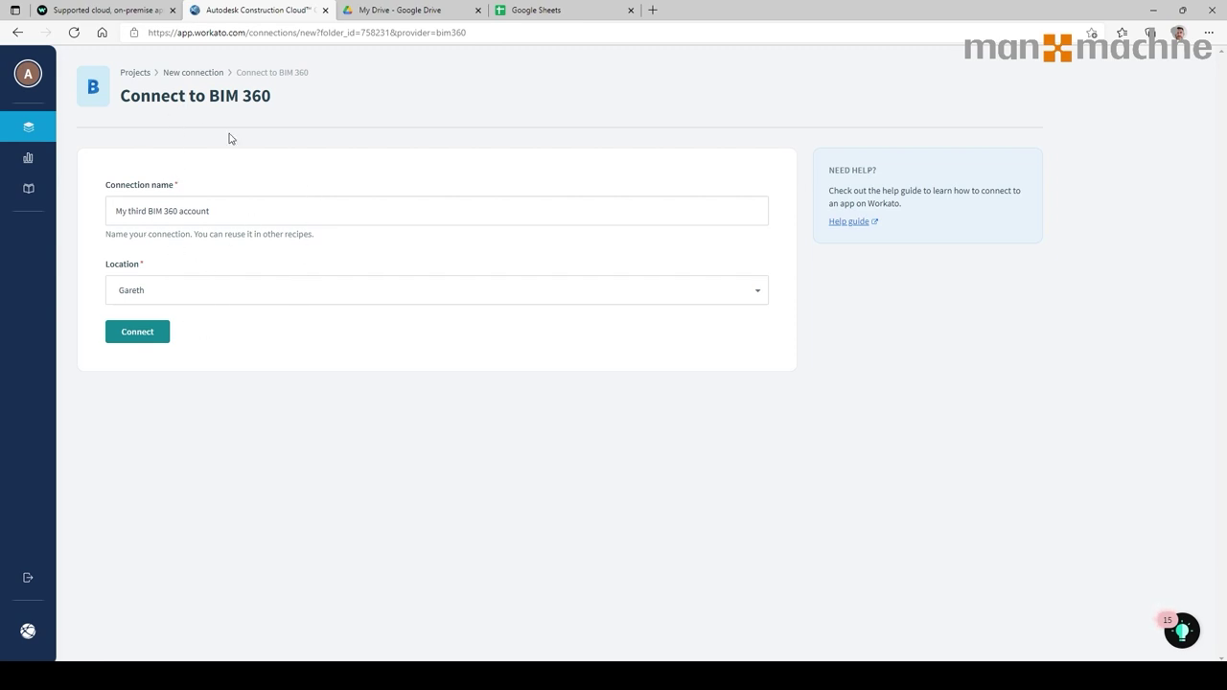
{"action": "left_click", "coordinate": [134, 73]}
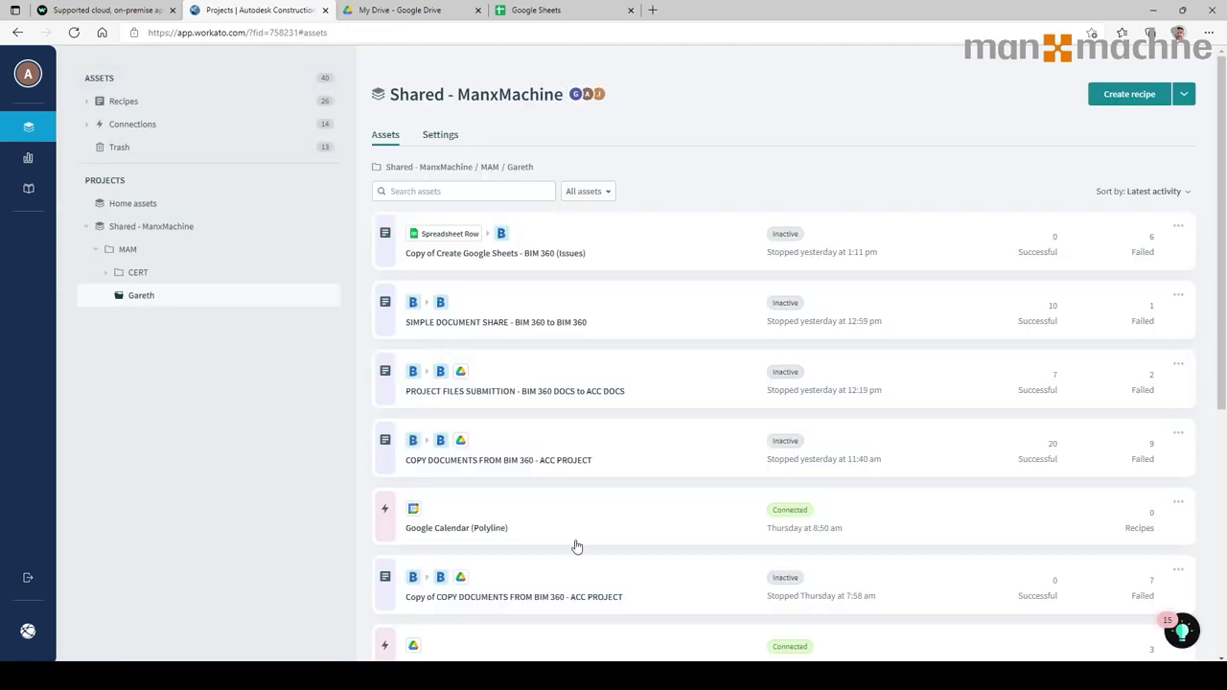
Create a recipe named COPY BIM 360 to BIM 360 that is triggered from an app, and start building it.
{"action": "left_click", "coordinate": [1129, 94]}
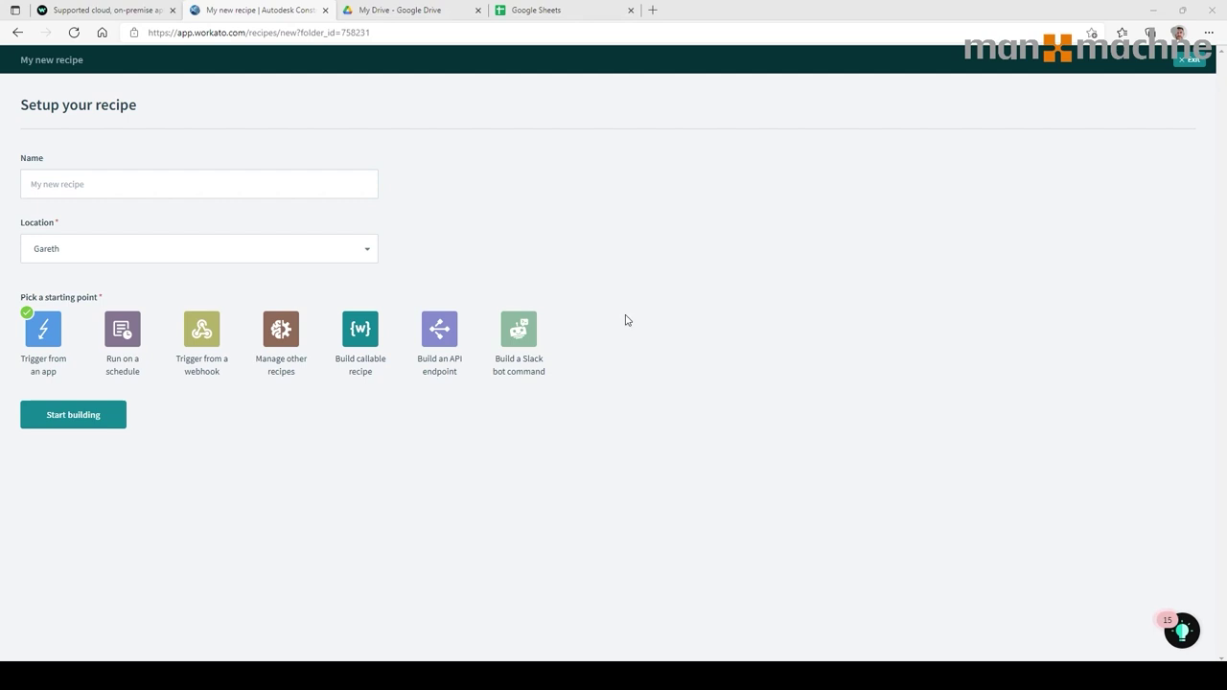
{"action": "left_click", "coordinate": [169, 190]}
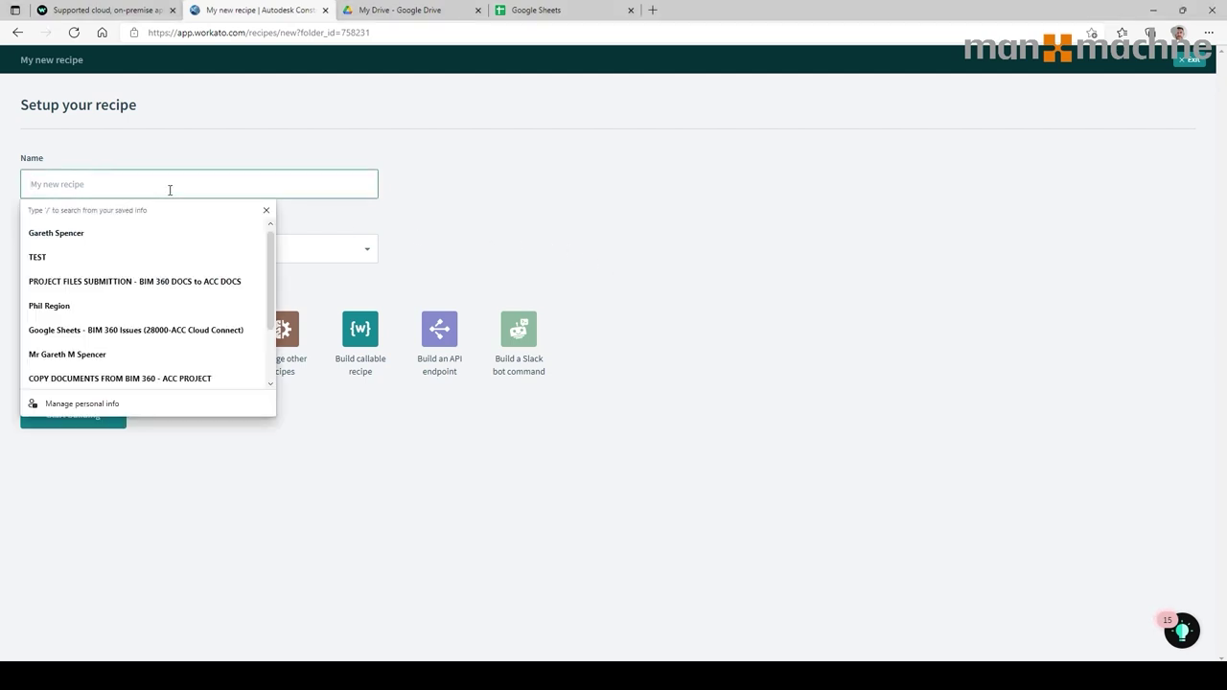
{"action": "scroll", "coordinate": [270, 350], "scroll_direction": "down", "scroll_amount": 1}
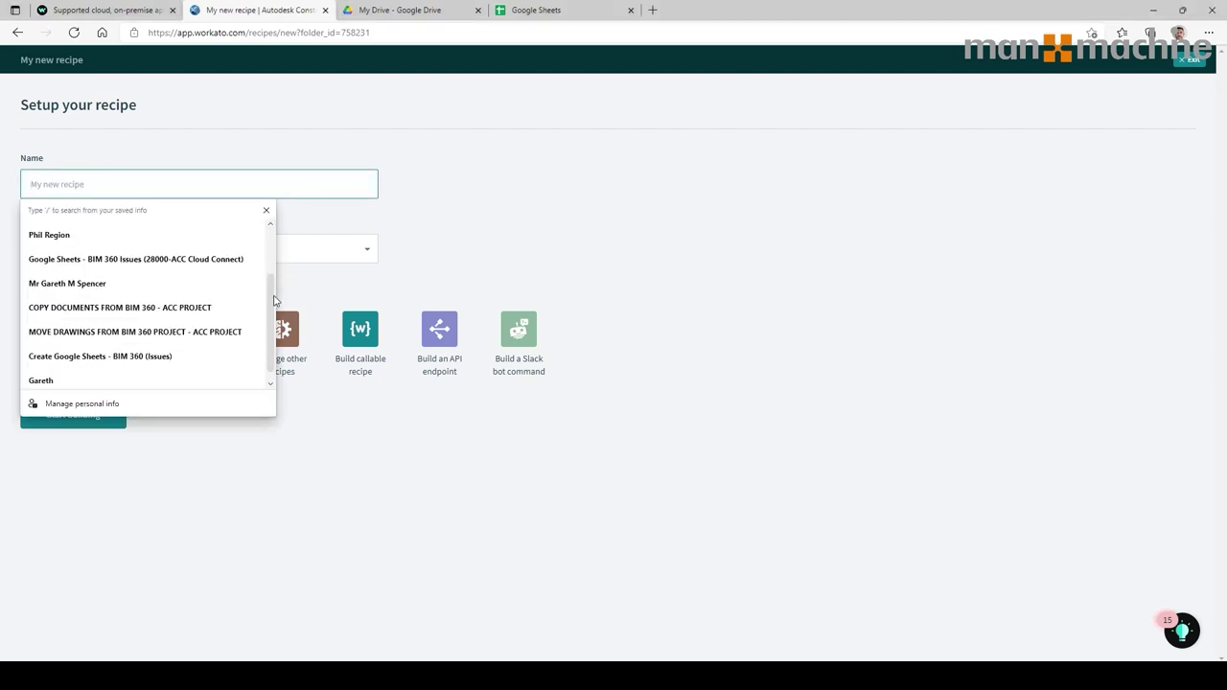
{"action": "scroll", "coordinate": [269, 351], "scroll_direction": "up", "scroll_amount": 1}
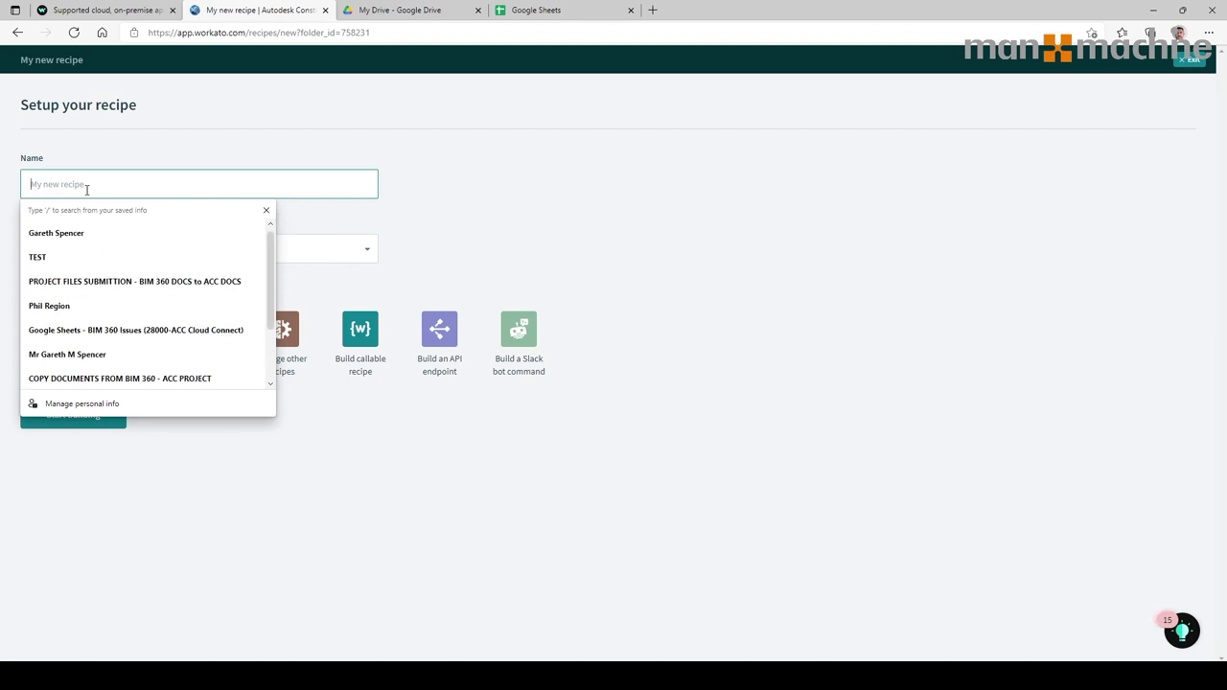
{"action": "type", "text": "coPY BIM 360"}
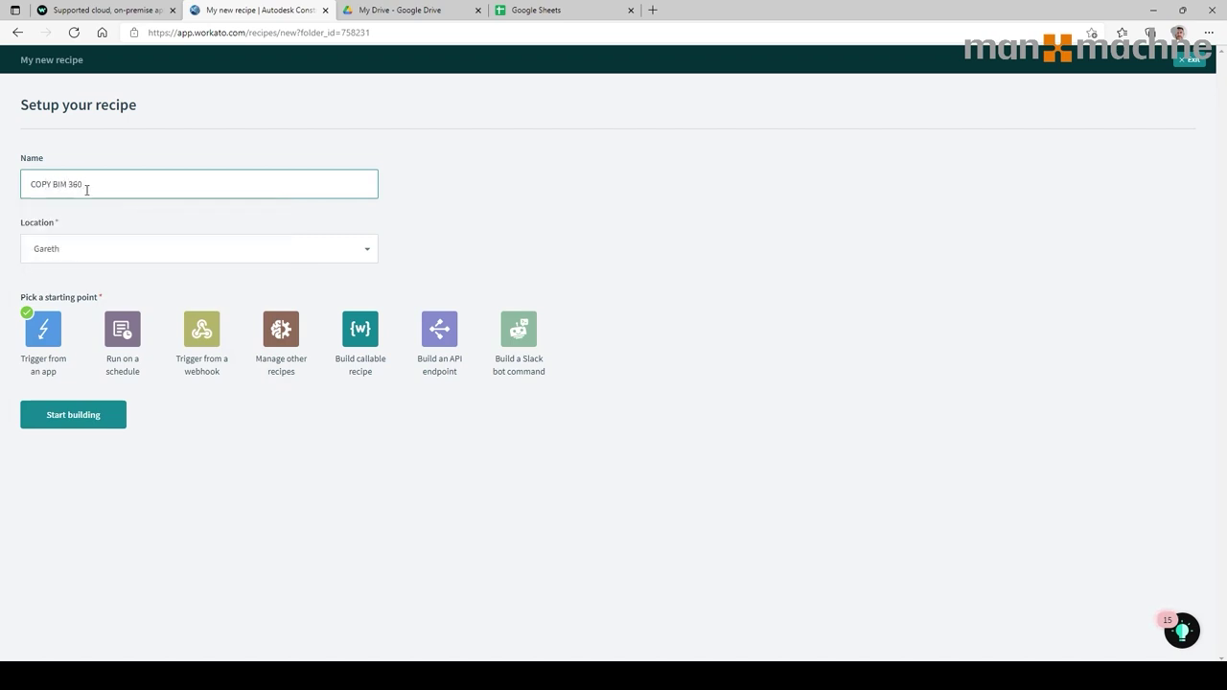
{"action": "type", "text": " to BIM 360"}
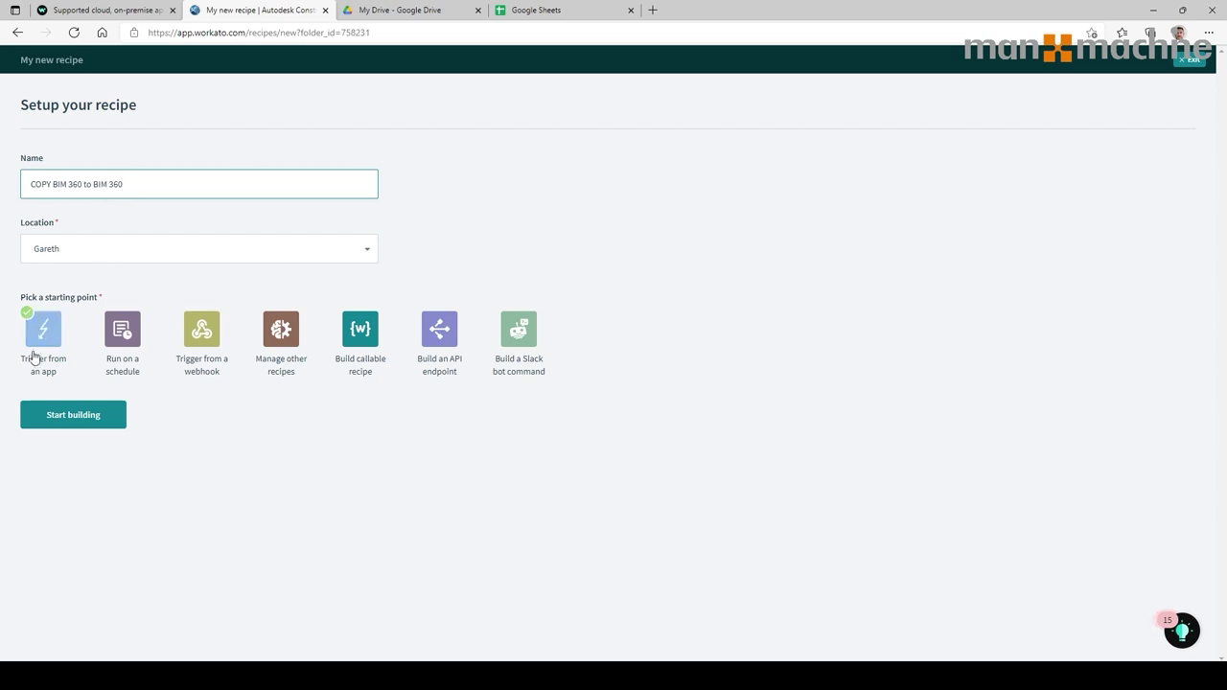
{"action": "left_click", "coordinate": [73, 416]}
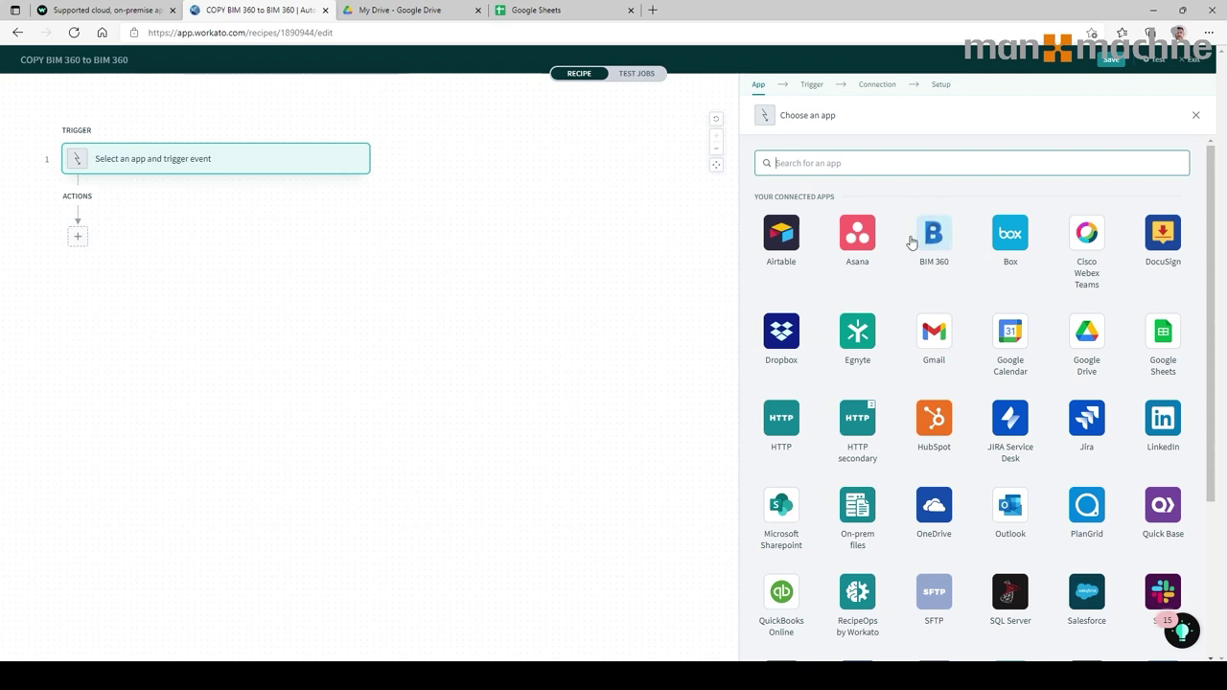
Set the recipe's trigger to BIM 360's New or updated document in a project folder.
{"action": "type", "text": "bim"}
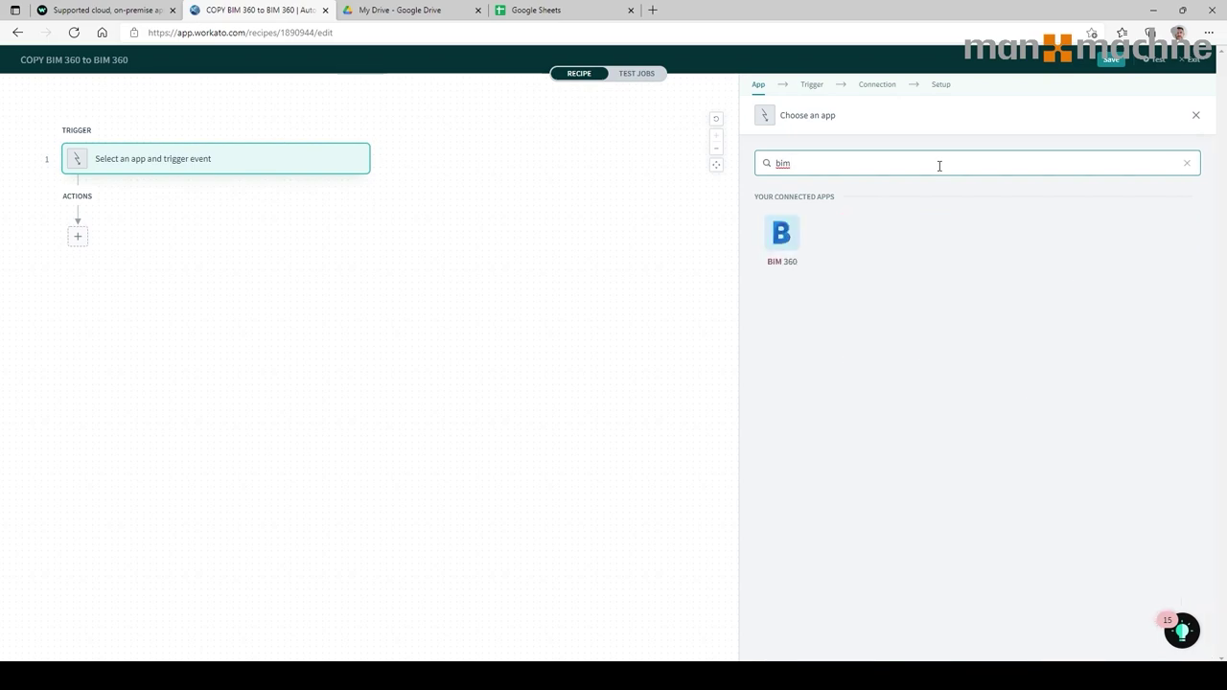
{"action": "left_click", "coordinate": [781, 235]}
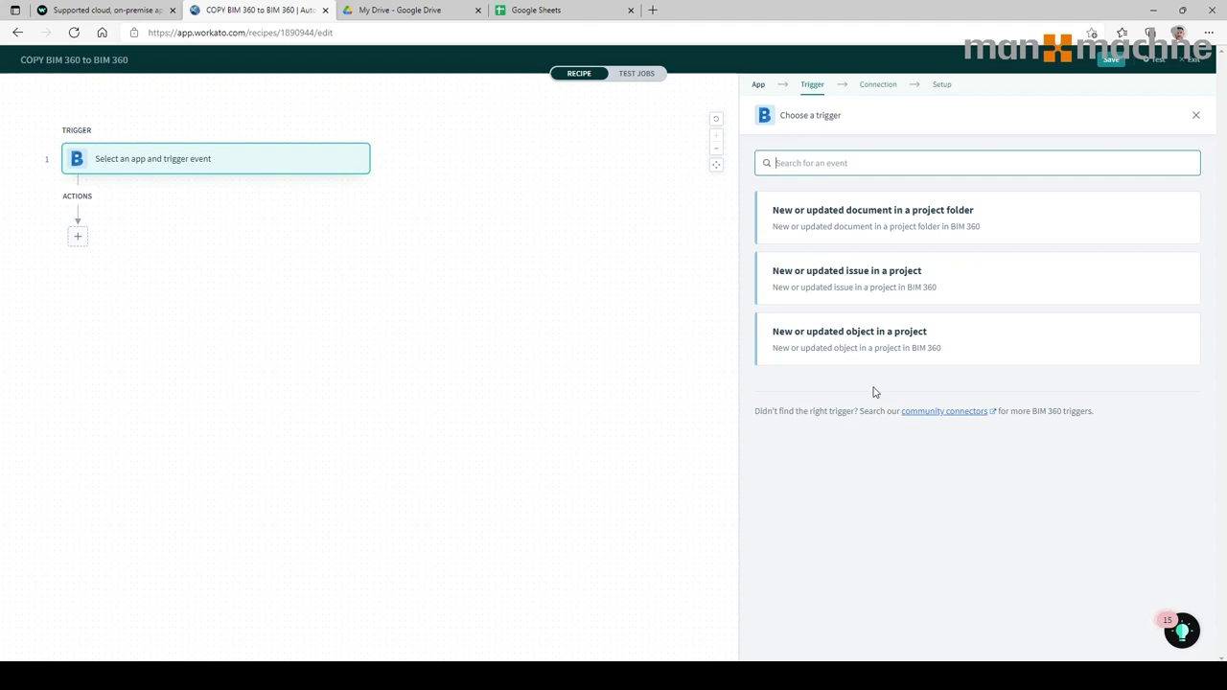
{"action": "left_click", "coordinate": [921, 237]}
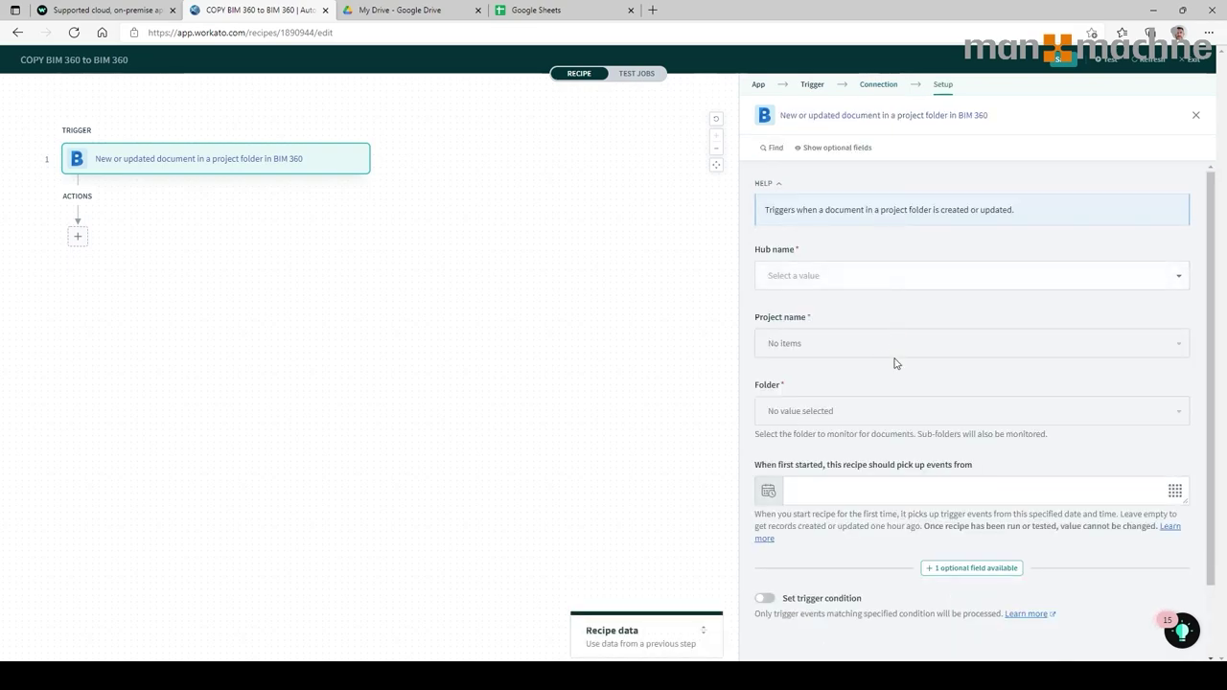
Set the trigger's hub to MAM Ltd and its project to 28000-ACC Cloud Connect.
{"action": "left_click", "coordinate": [785, 278]}
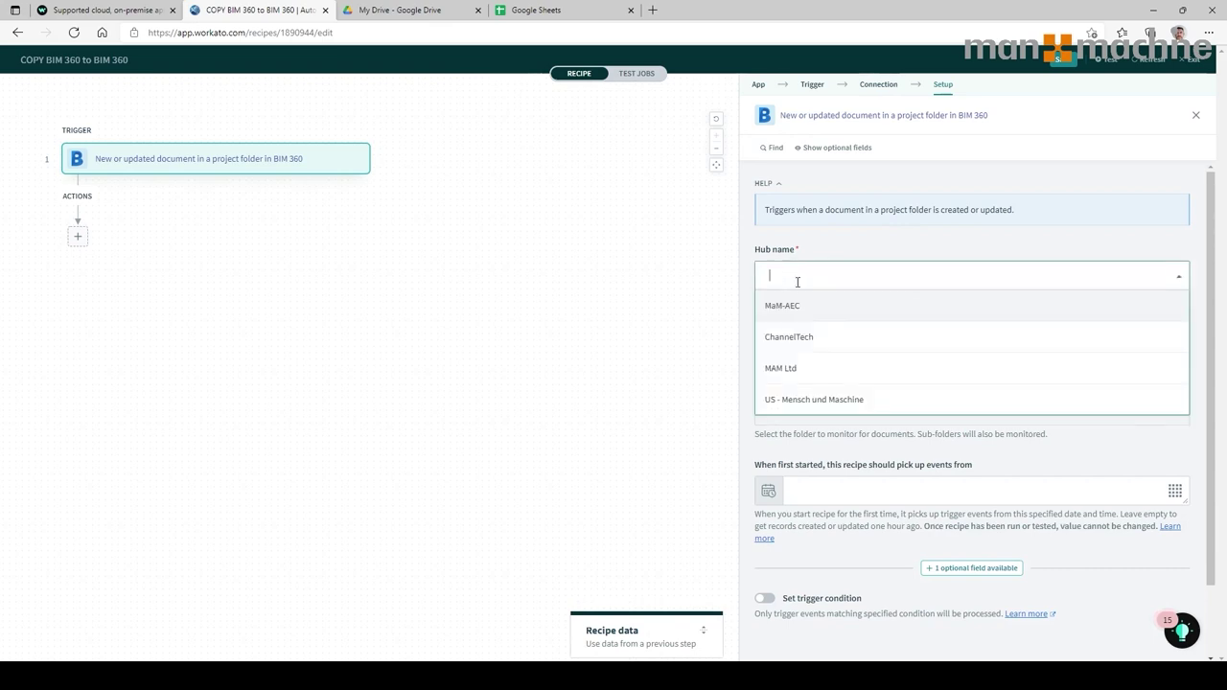
{"action": "left_click", "coordinate": [790, 370]}
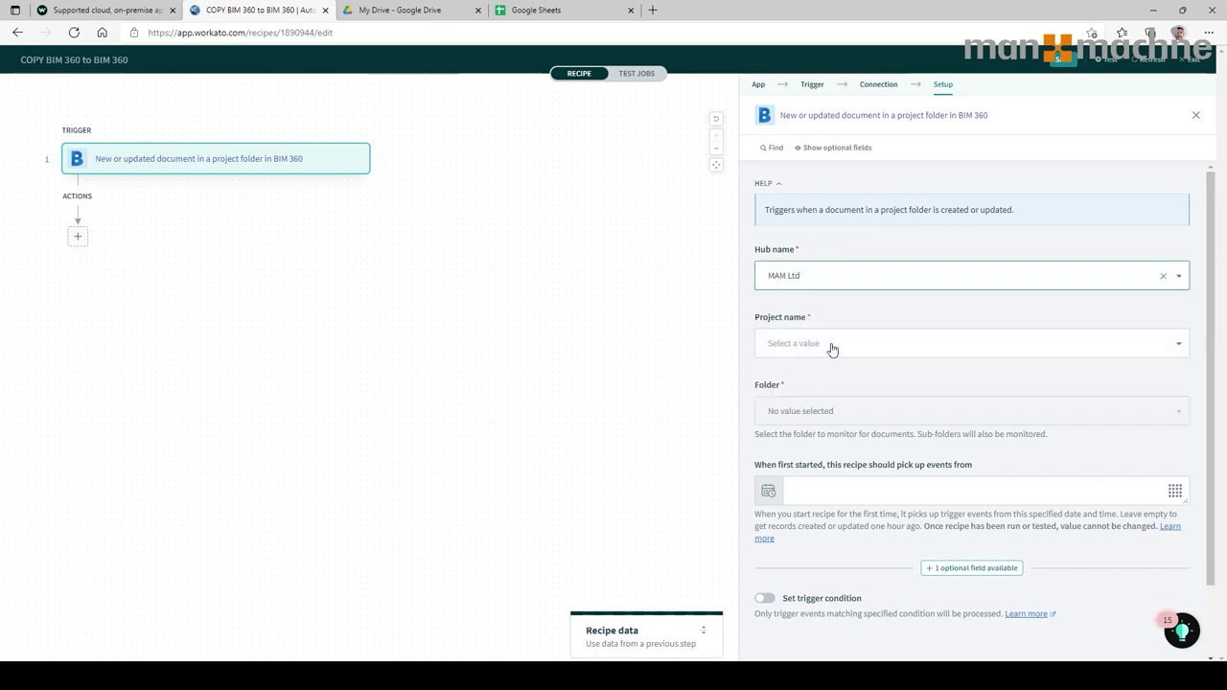
{"action": "left_click", "coordinate": [831, 345]}
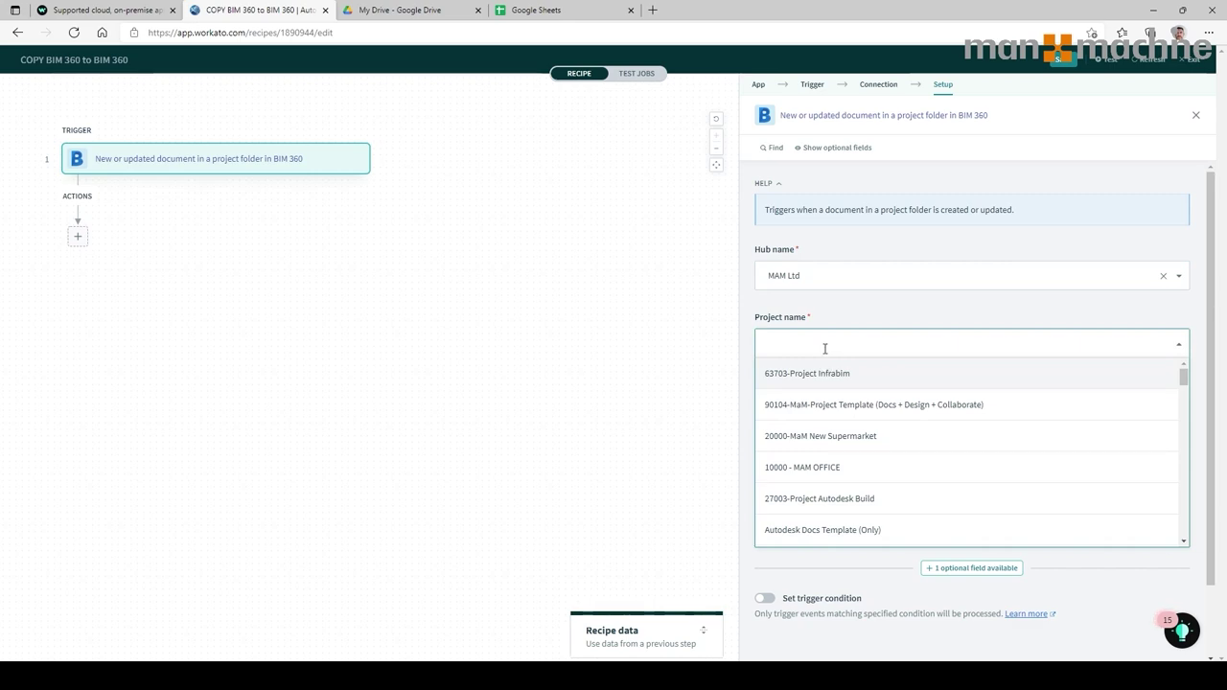
{"action": "type", "text": "28000"}
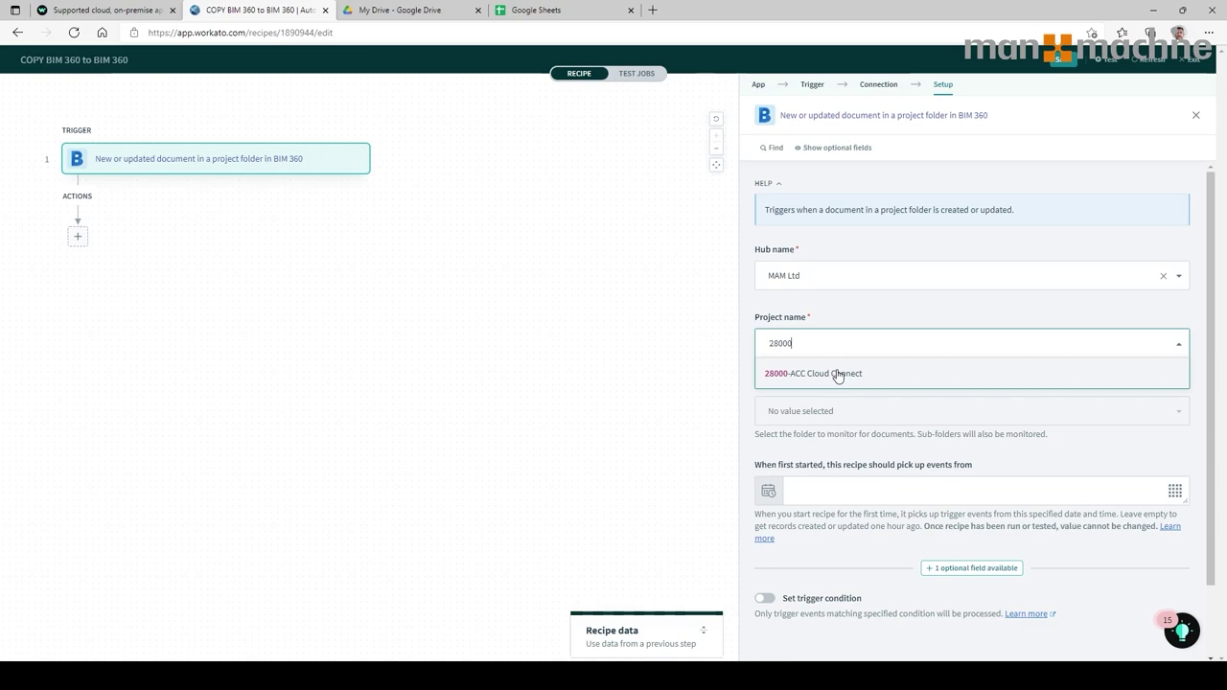
{"action": "left_click", "coordinate": [837, 373]}
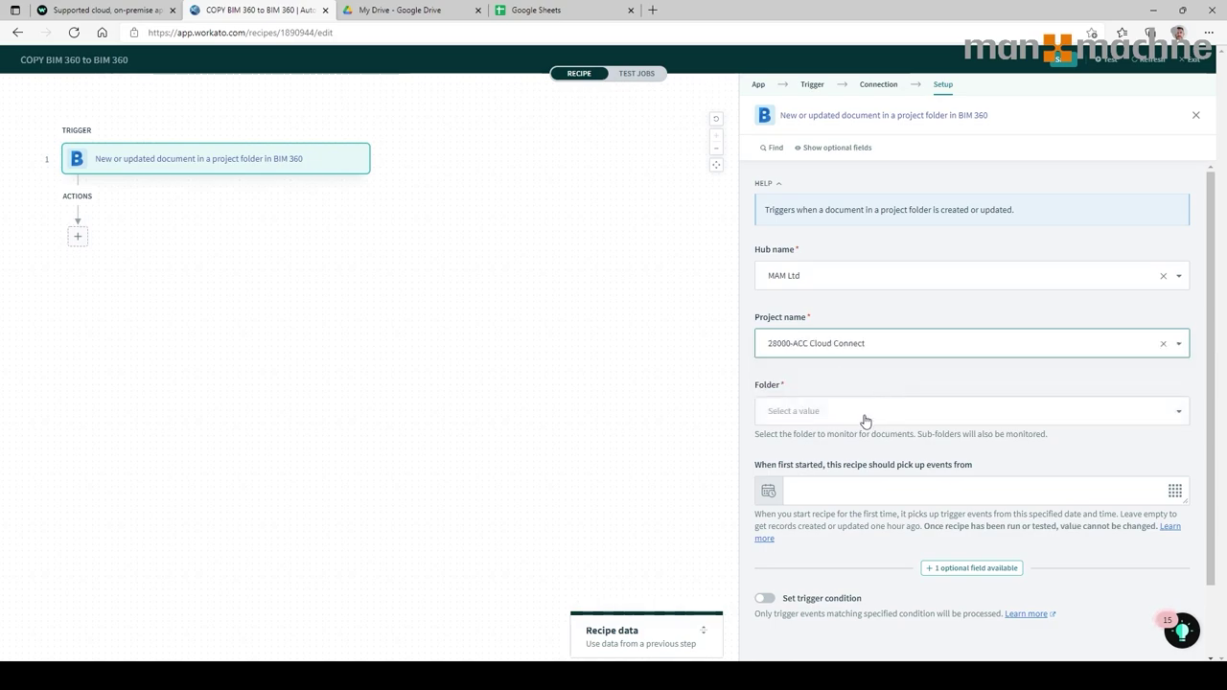
Set the trigger's monitored folder to 04.APPROVED within Project Files.
{"action": "scroll", "coordinate": [865, 422], "scroll_direction": "down", "scroll_amount": 1}
{"action": "left_click", "coordinate": [806, 345]}
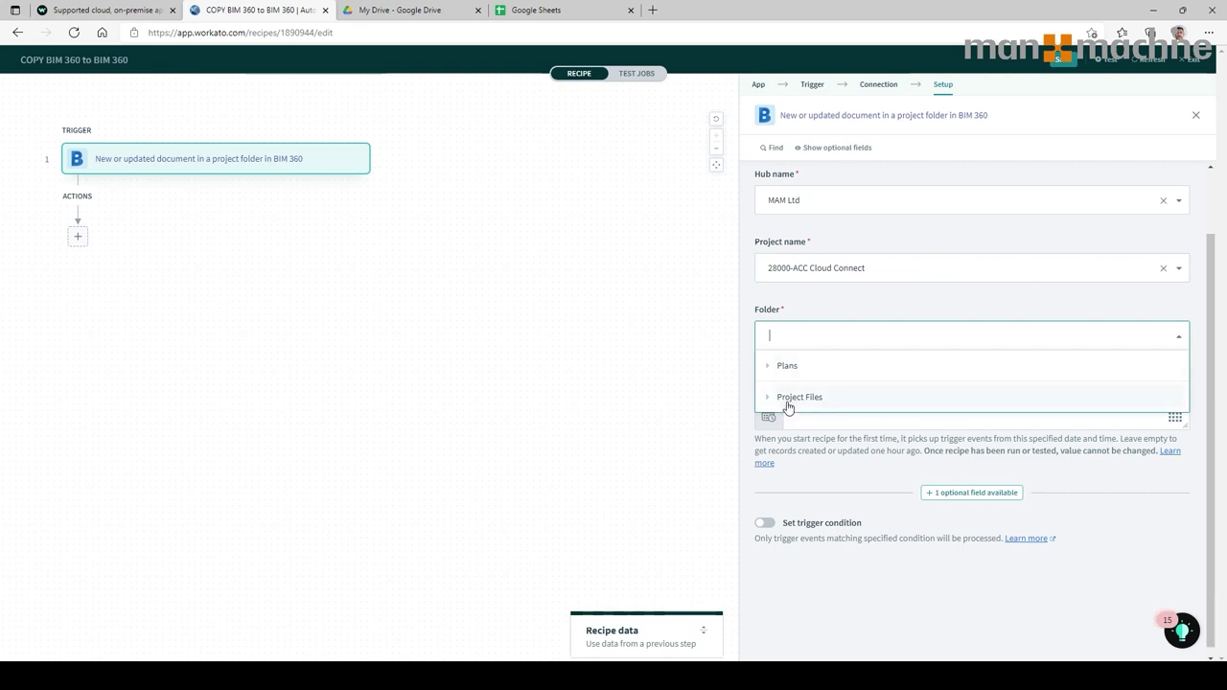
{"action": "left_click", "coordinate": [769, 399]}
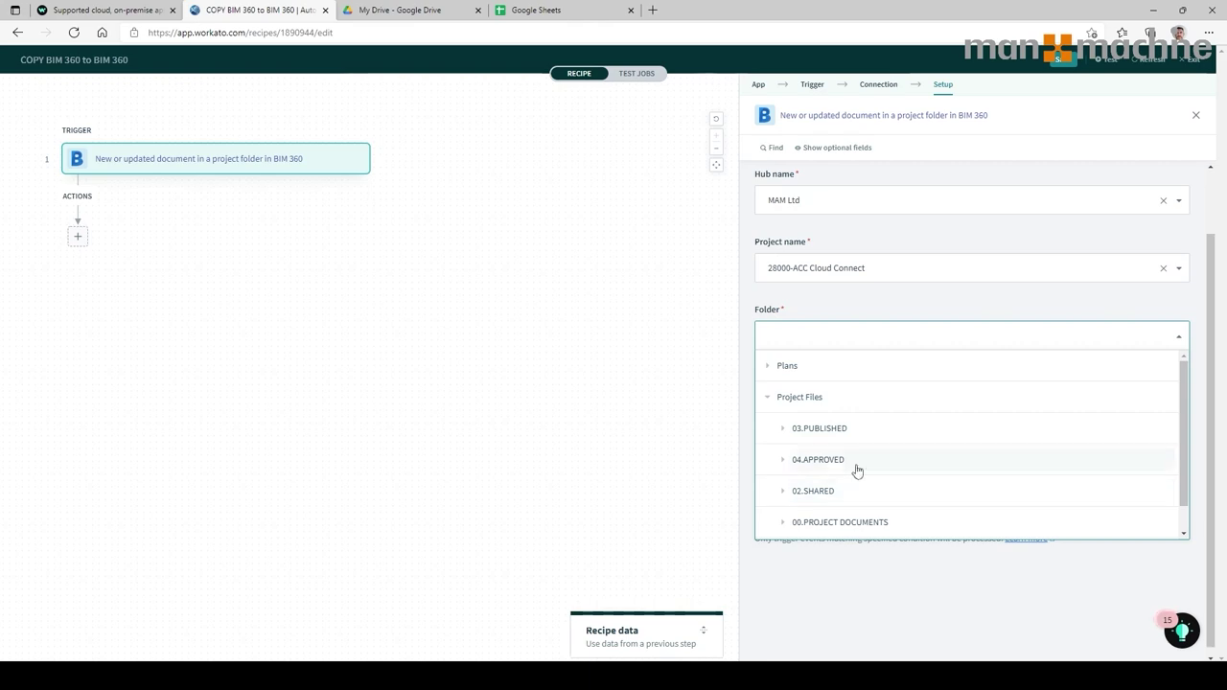
{"action": "left_click", "coordinate": [818, 460]}
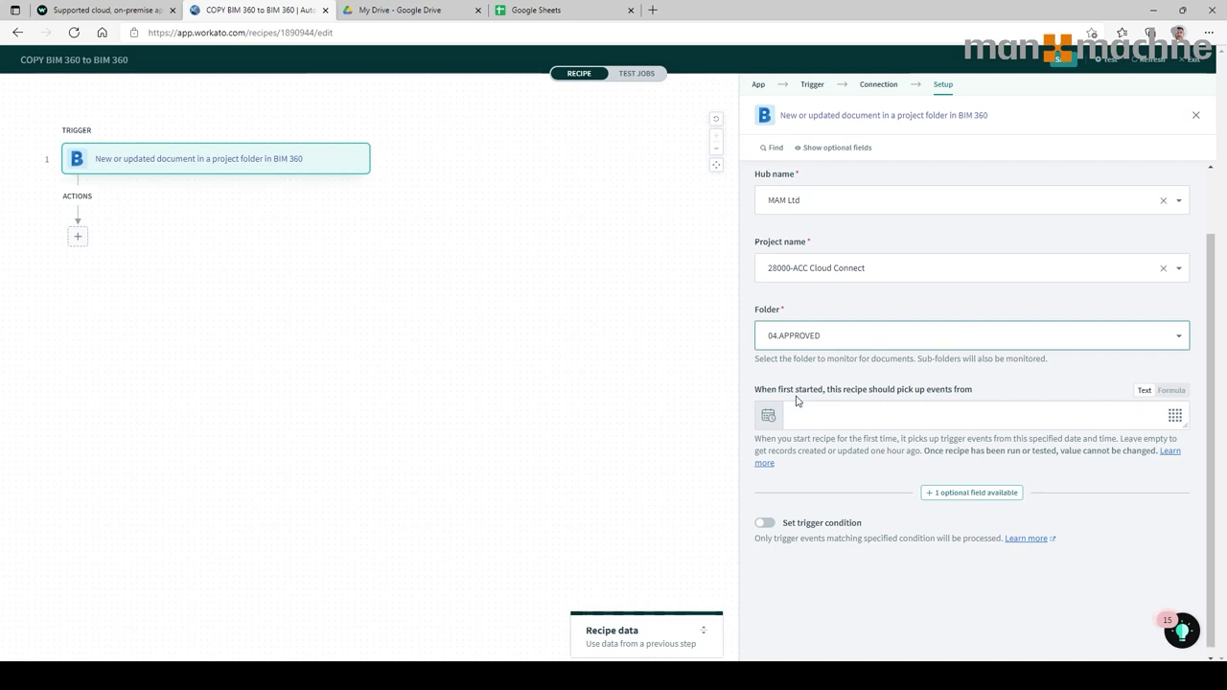
Set the trigger to pick up events from 11/01/2021 12:00 am, and save the recipe.
{"action": "left_click", "coordinate": [1177, 424]}
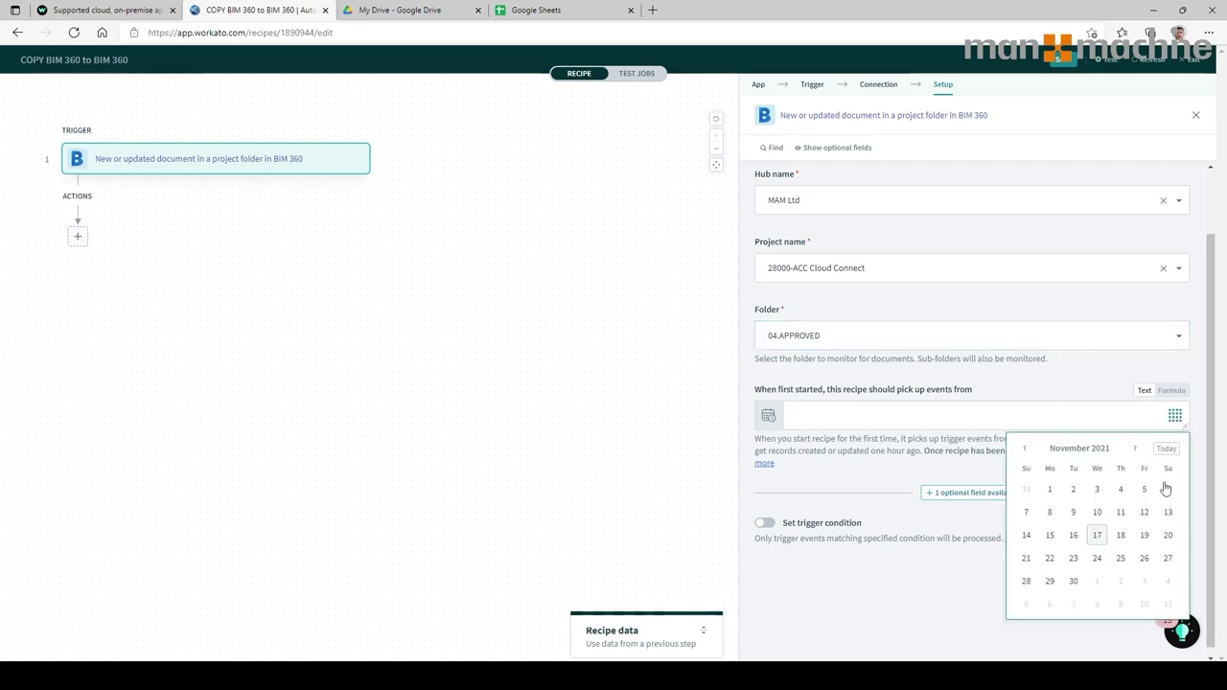
{"action": "left_click", "coordinate": [1052, 492]}
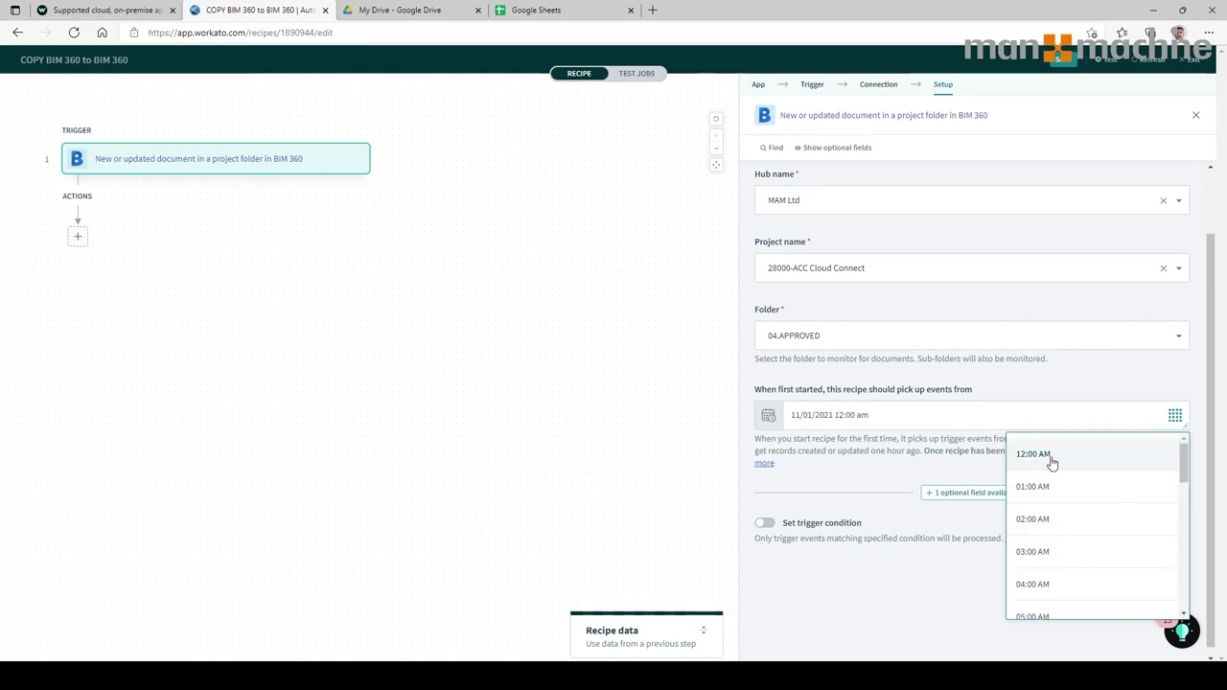
{"action": "left_click", "coordinate": [1048, 457]}
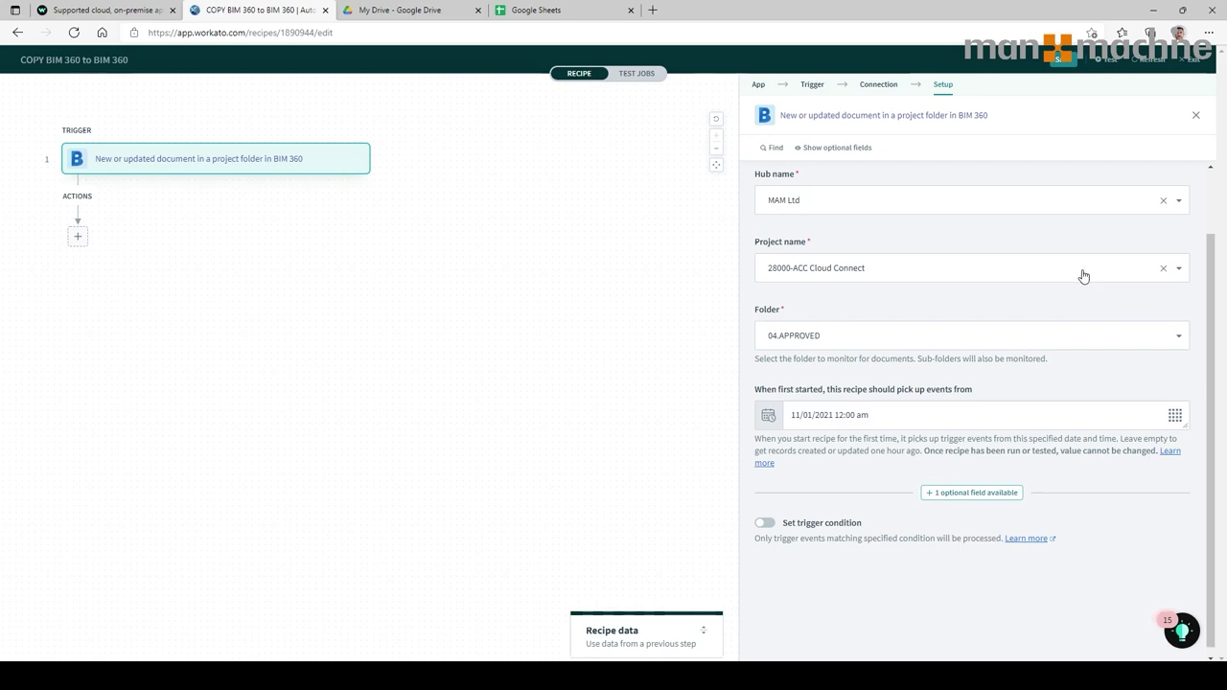
{"action": "left_click", "coordinate": [1069, 64]}
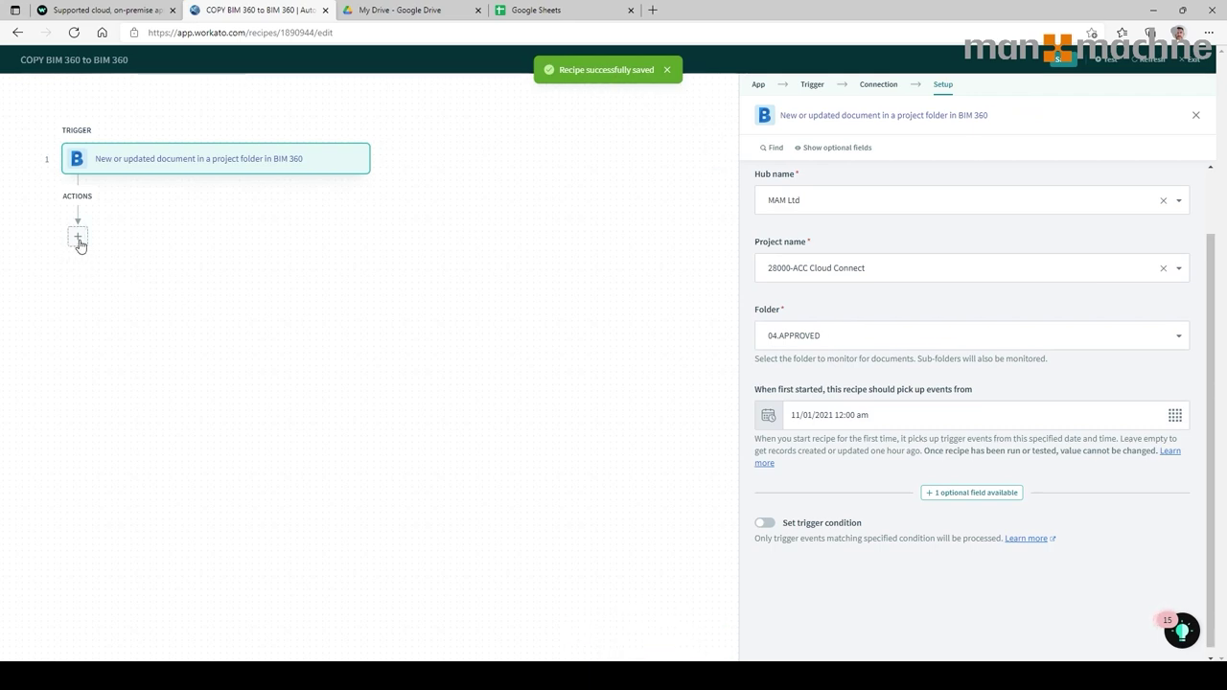
Add an in-app action after the trigger and choose BIM 360 as its app.
{"action": "left_click", "coordinate": [78, 237]}
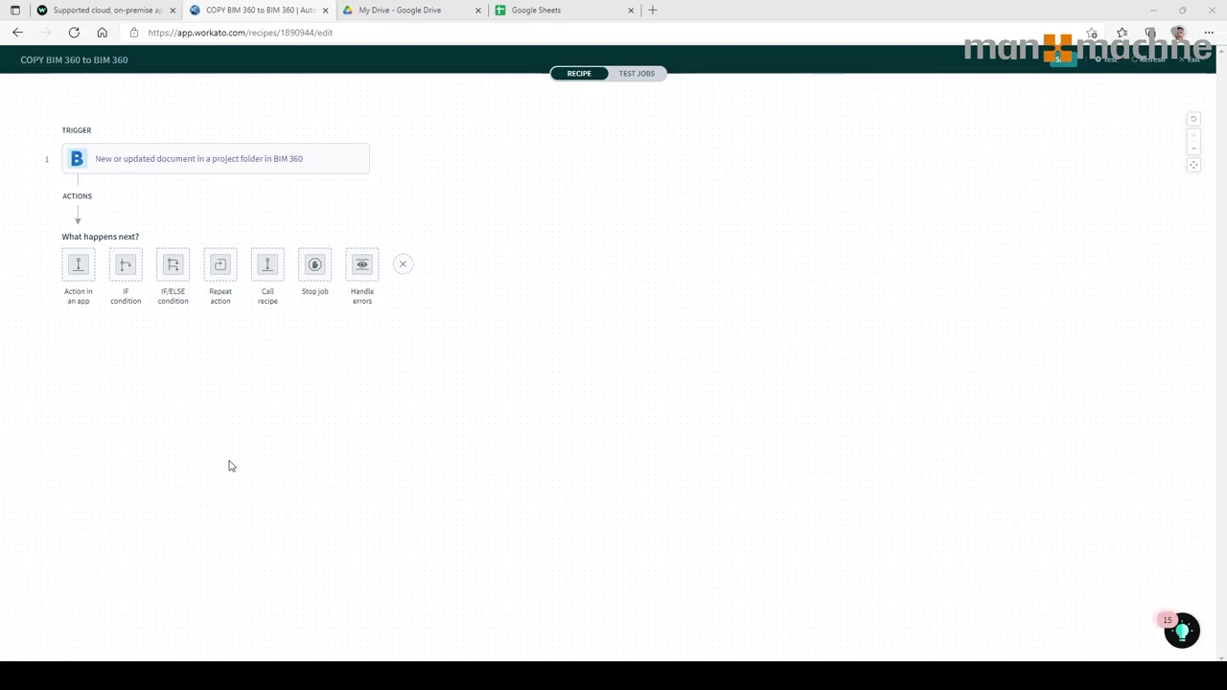
{"action": "left_click", "coordinate": [79, 270]}
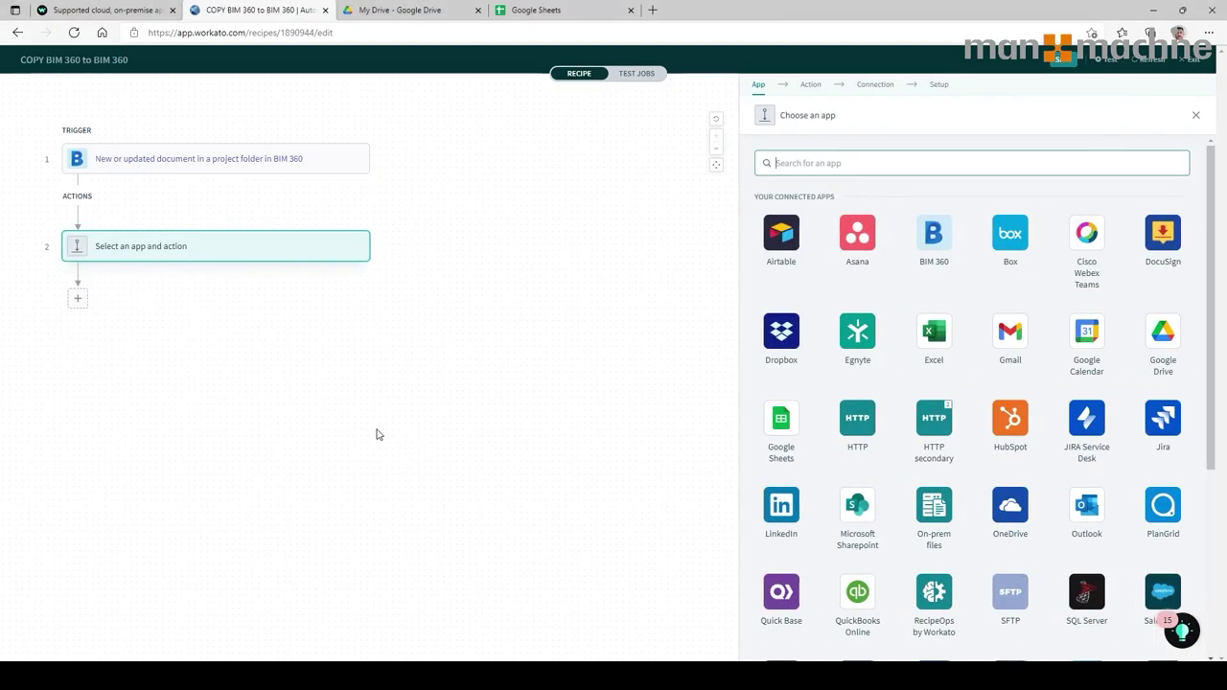
{"action": "left_click", "coordinate": [938, 254]}
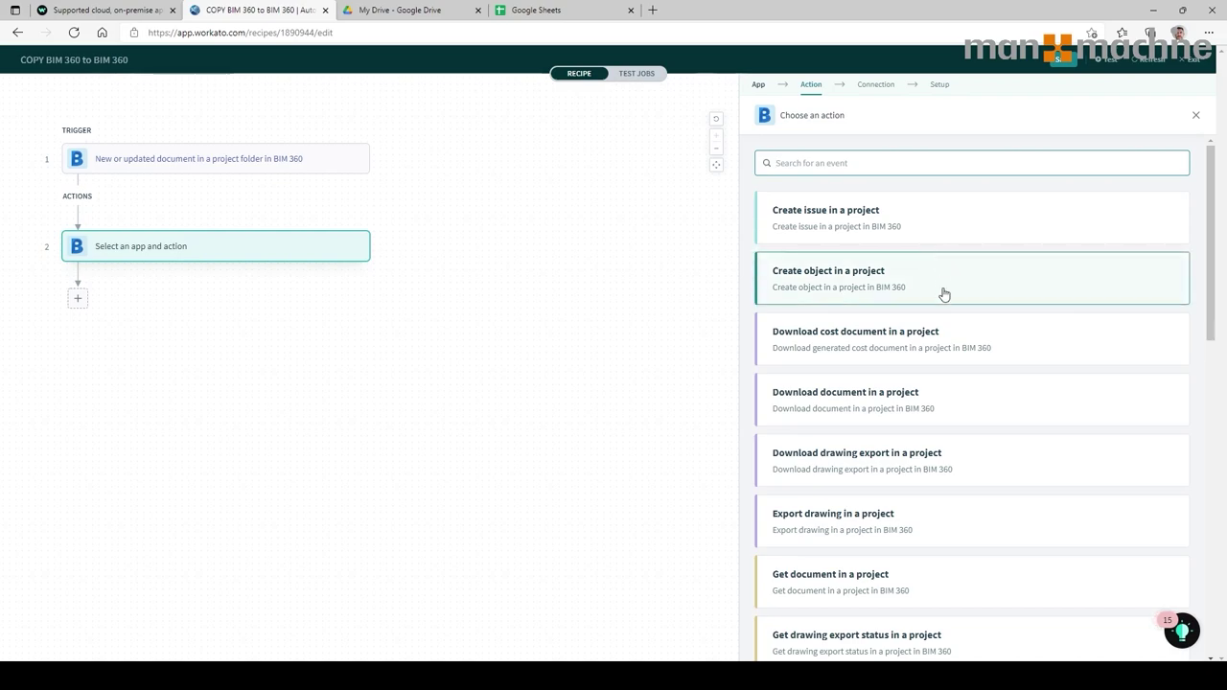
Search the BIM 360 actions for "download" and choose Download document in a project for step 2.
{"action": "scroll", "coordinate": [863, 460], "scroll_direction": "down", "scroll_amount": 1}
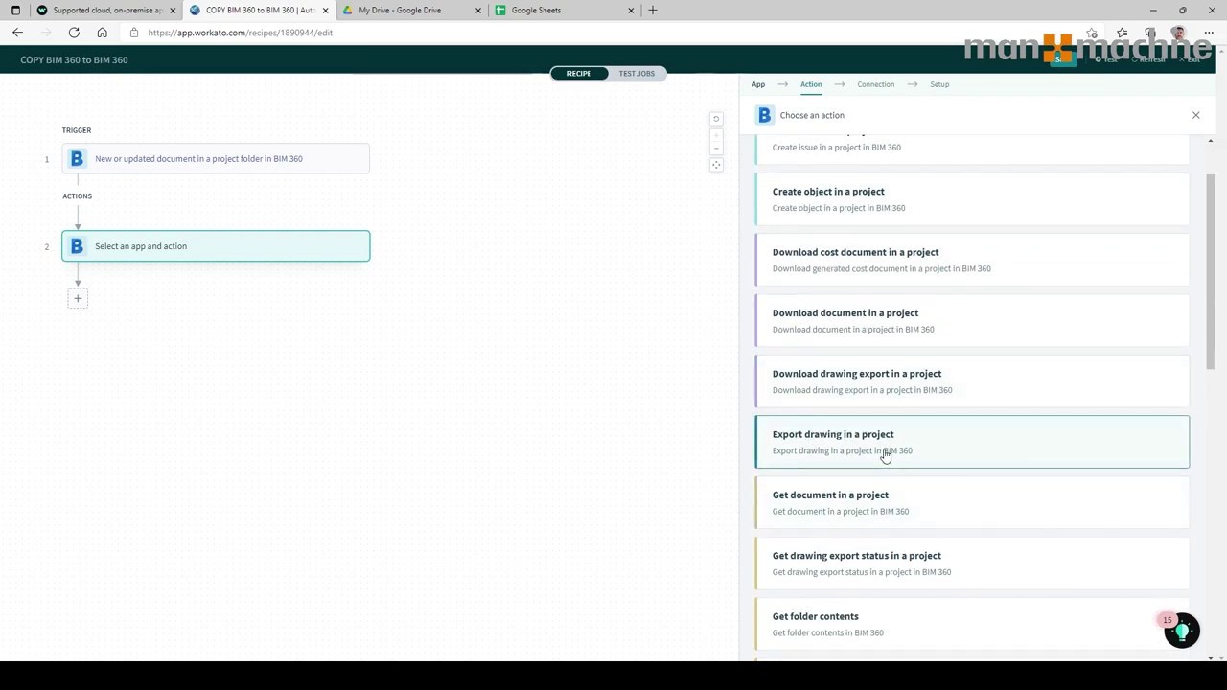
{"action": "scroll", "coordinate": [963, 465], "scroll_direction": "down", "scroll_amount": 1}
{"action": "scroll", "coordinate": [963, 467], "scroll_direction": "down", "scroll_amount": 1}
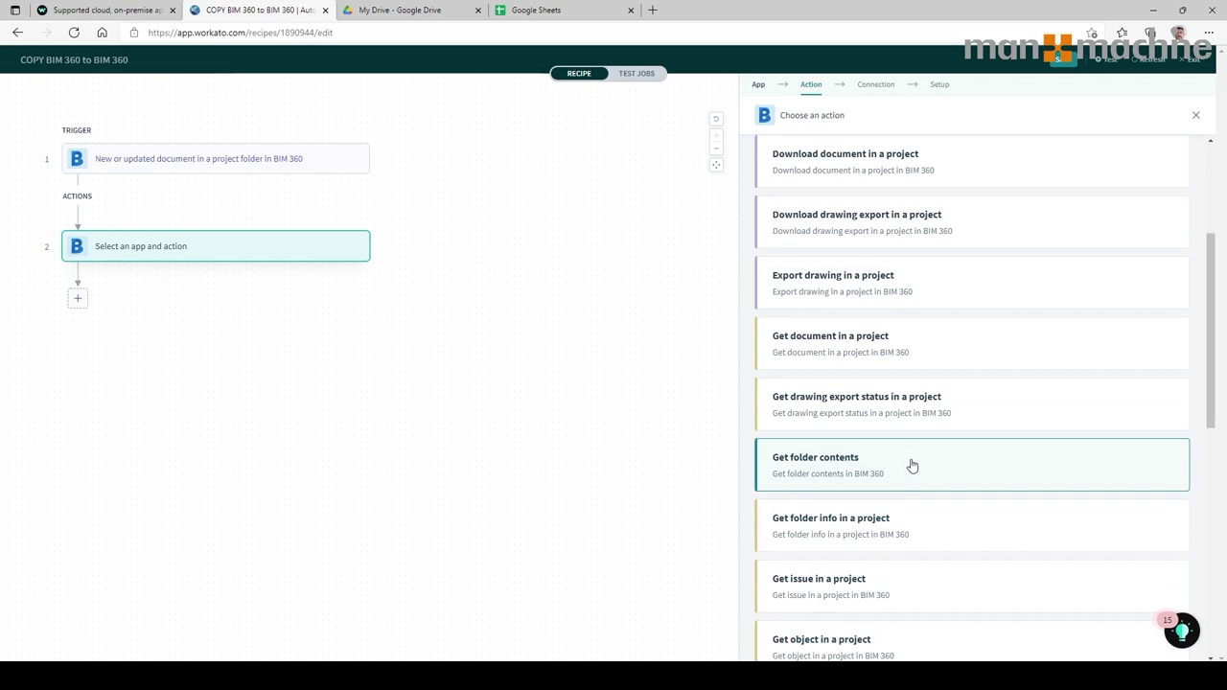
{"action": "scroll", "coordinate": [914, 468], "scroll_direction": "down", "scroll_amount": 3}
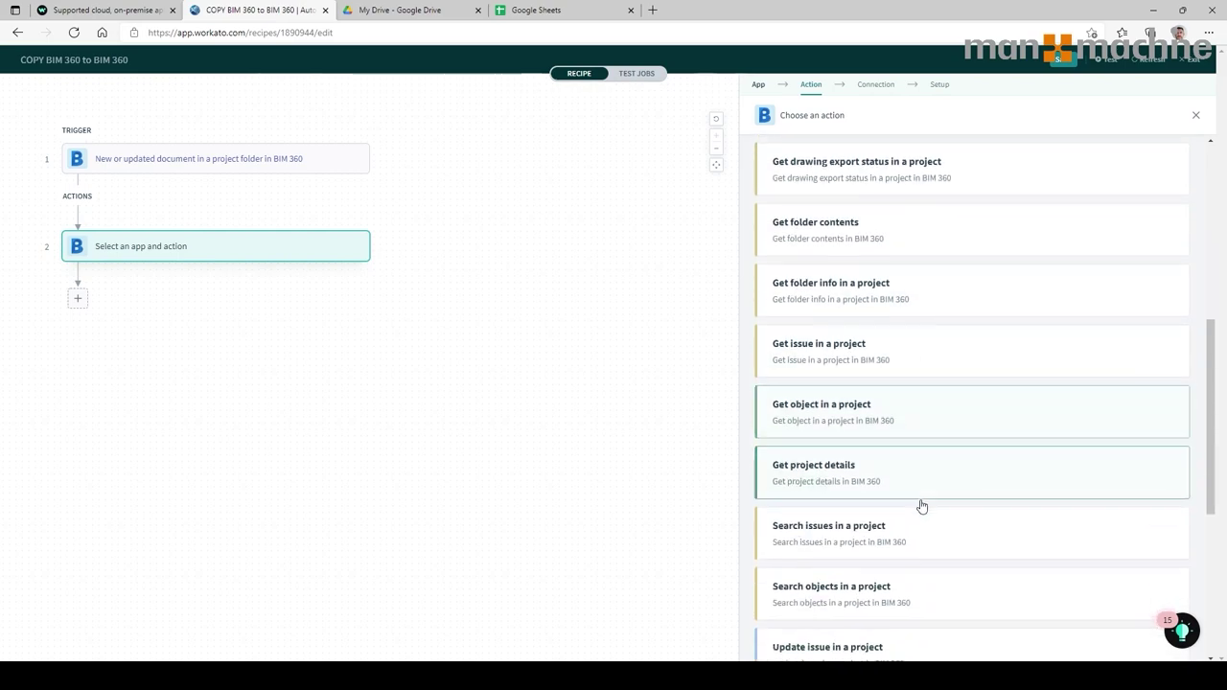
{"action": "scroll", "coordinate": [933, 486], "scroll_direction": "down", "scroll_amount": 3}
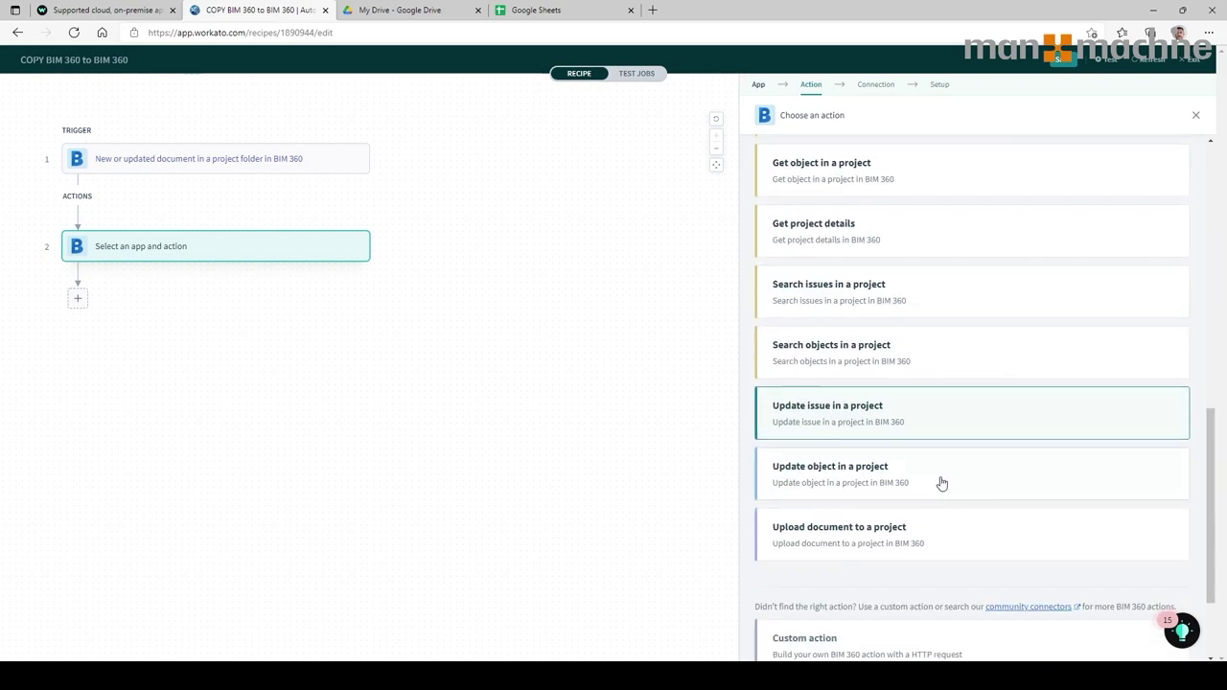
{"action": "scroll", "coordinate": [943, 483], "scroll_direction": "down", "scroll_amount": 1}
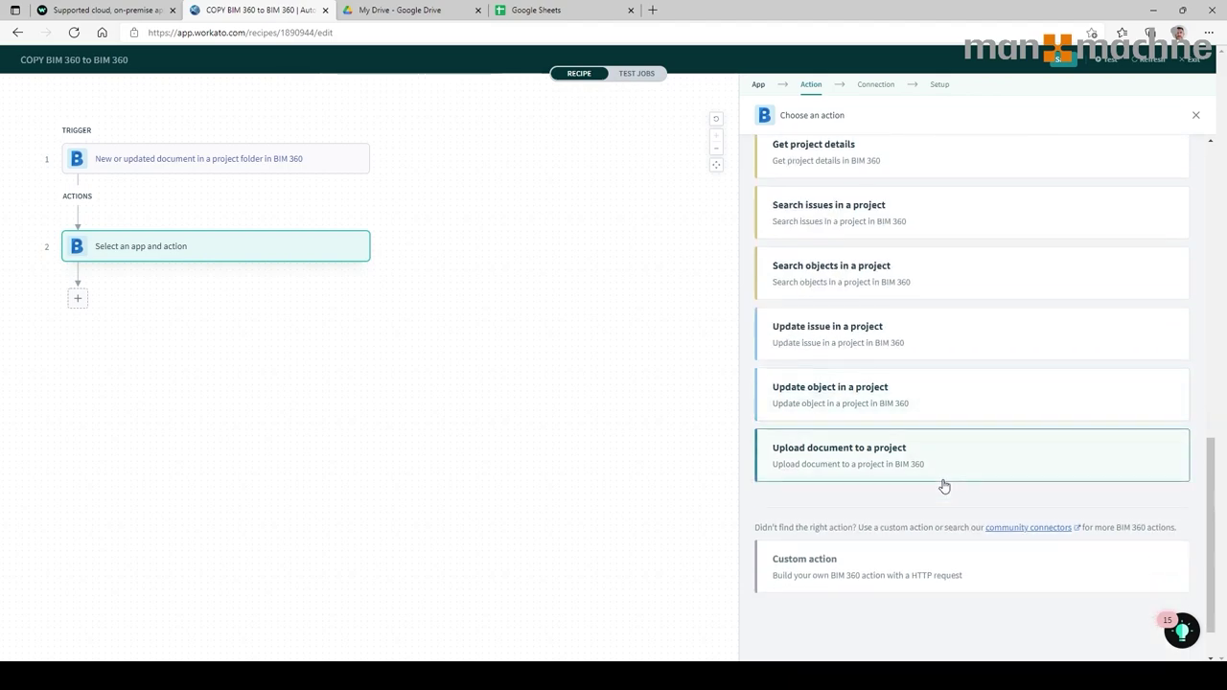
{"action": "scroll", "coordinate": [944, 485], "scroll_direction": "up", "scroll_amount": 5}
{"action": "scroll", "coordinate": [945, 485], "scroll_direction": "up", "scroll_amount": 5}
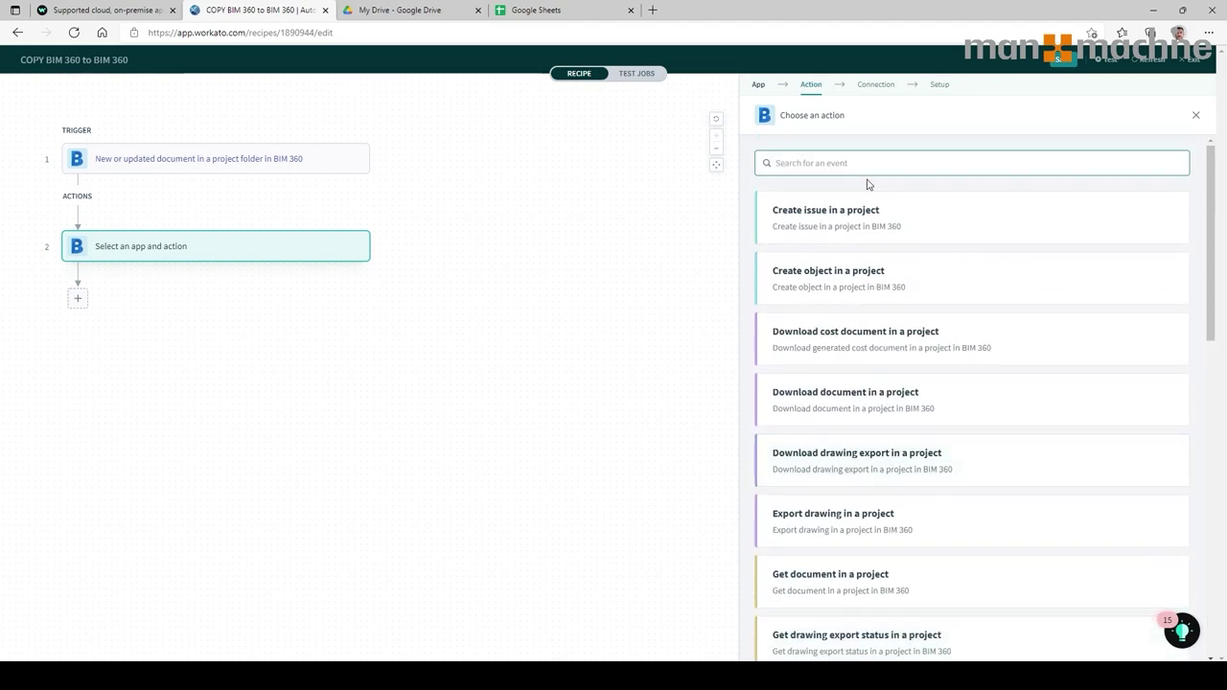
{"action": "type", "text": "download"}
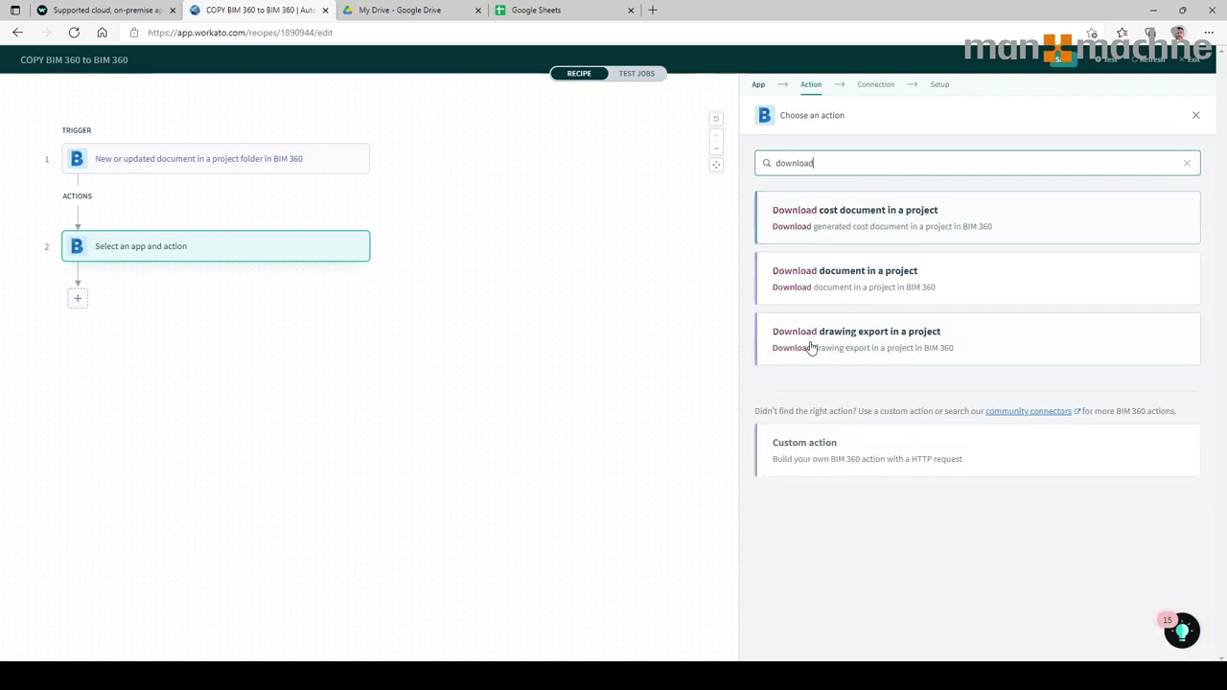
{"action": "left_click", "coordinate": [852, 287]}
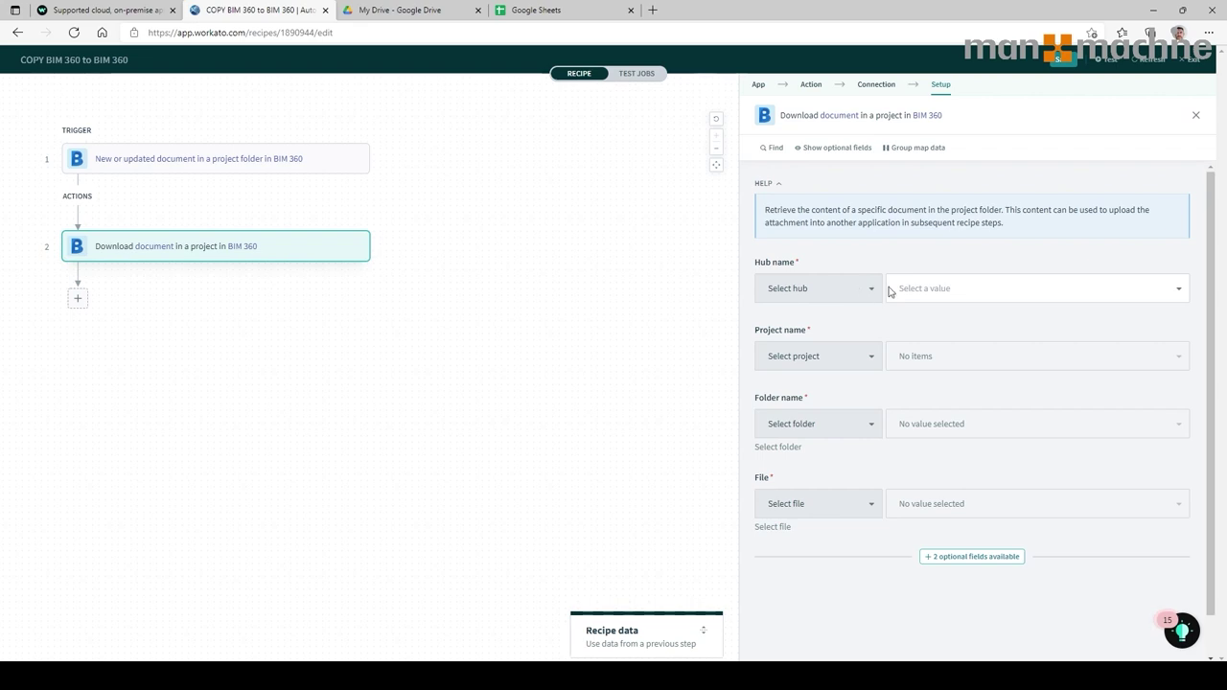
Review the hub, project and folder settings of the recipe's trigger, and return to the download action's setup.
{"action": "left_click", "coordinate": [970, 294]}
{"action": "left_click", "coordinate": [847, 320]}
{"action": "left_click", "coordinate": [176, 166]}
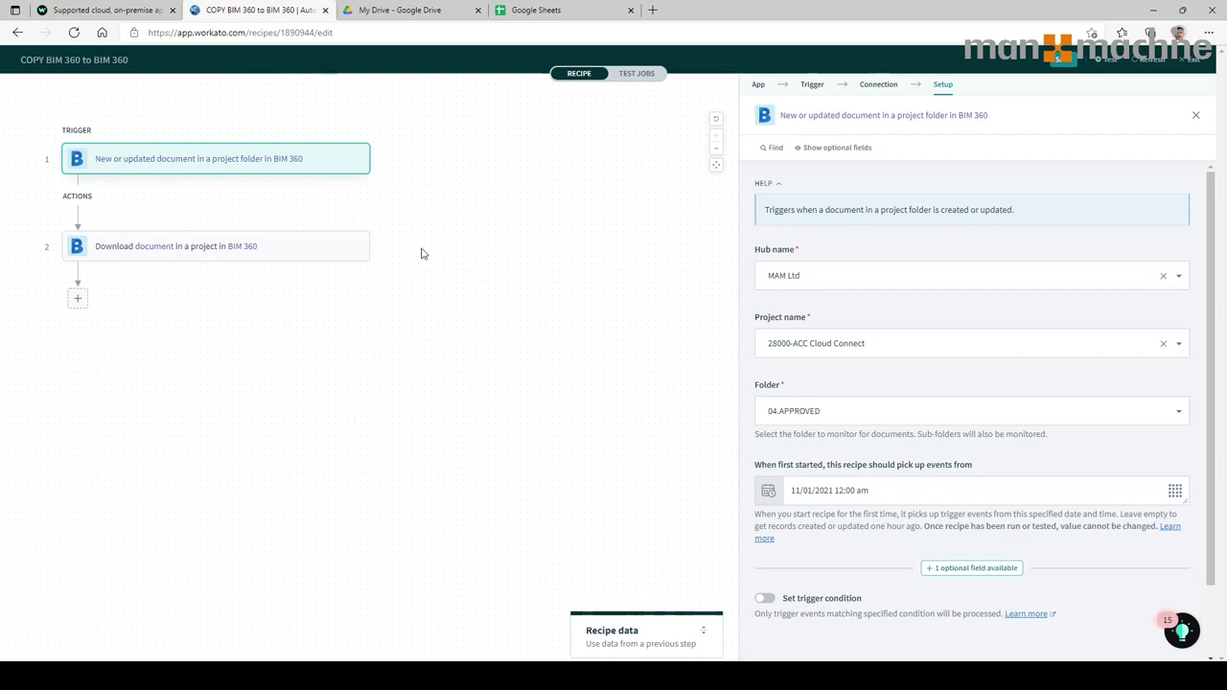
{"action": "left_click", "coordinate": [252, 246]}
Expand the recipe data, switch the download action's hub to Enter hub ID, and map it to the trigger's Hub ID datapill.
{"action": "mouse_move", "coordinate": [696, 633]}
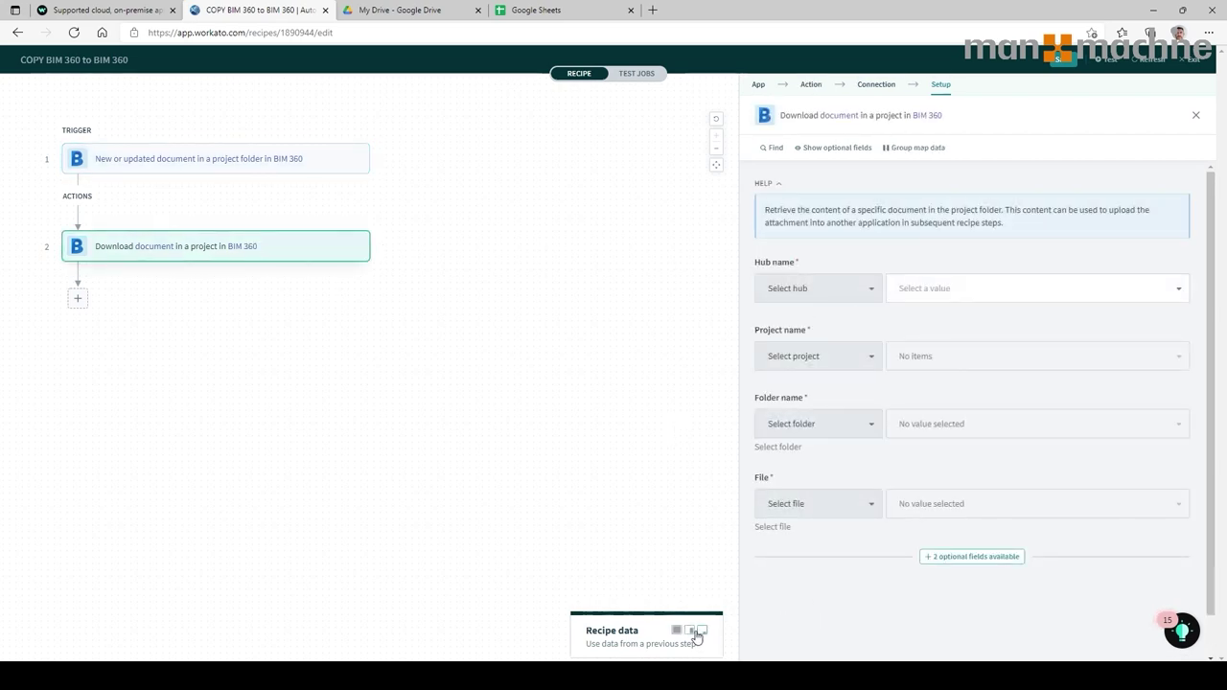
{"action": "left_click", "coordinate": [676, 631]}
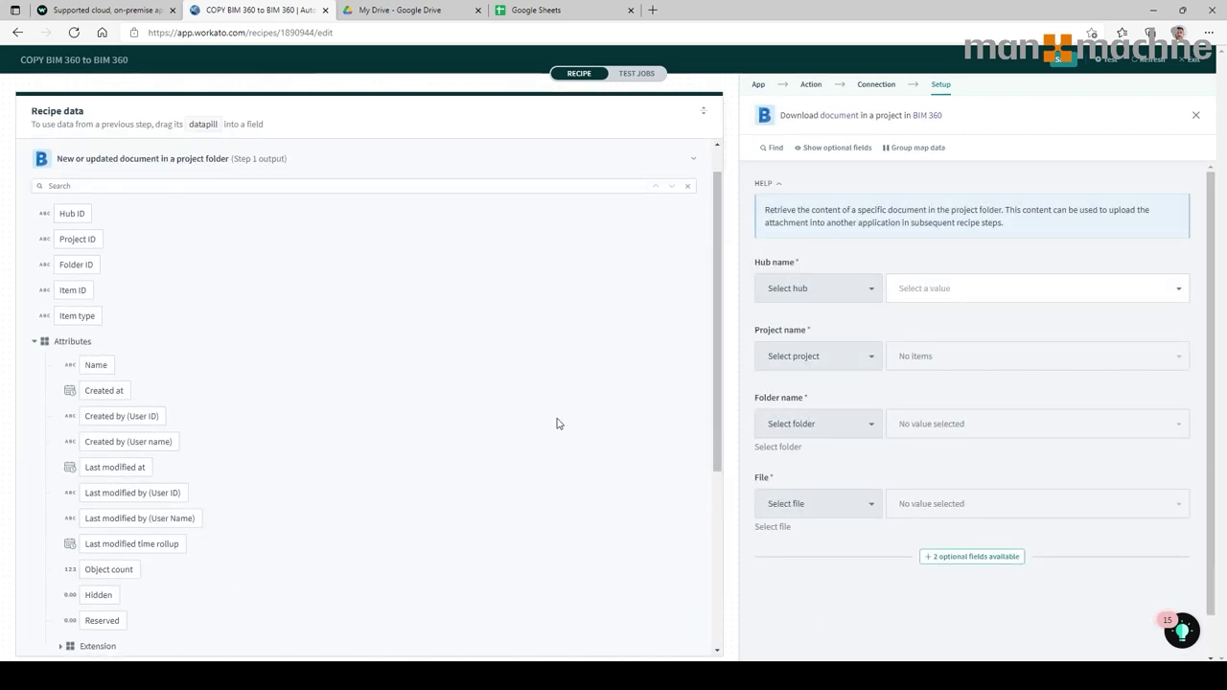
{"action": "left_click", "coordinate": [858, 295]}
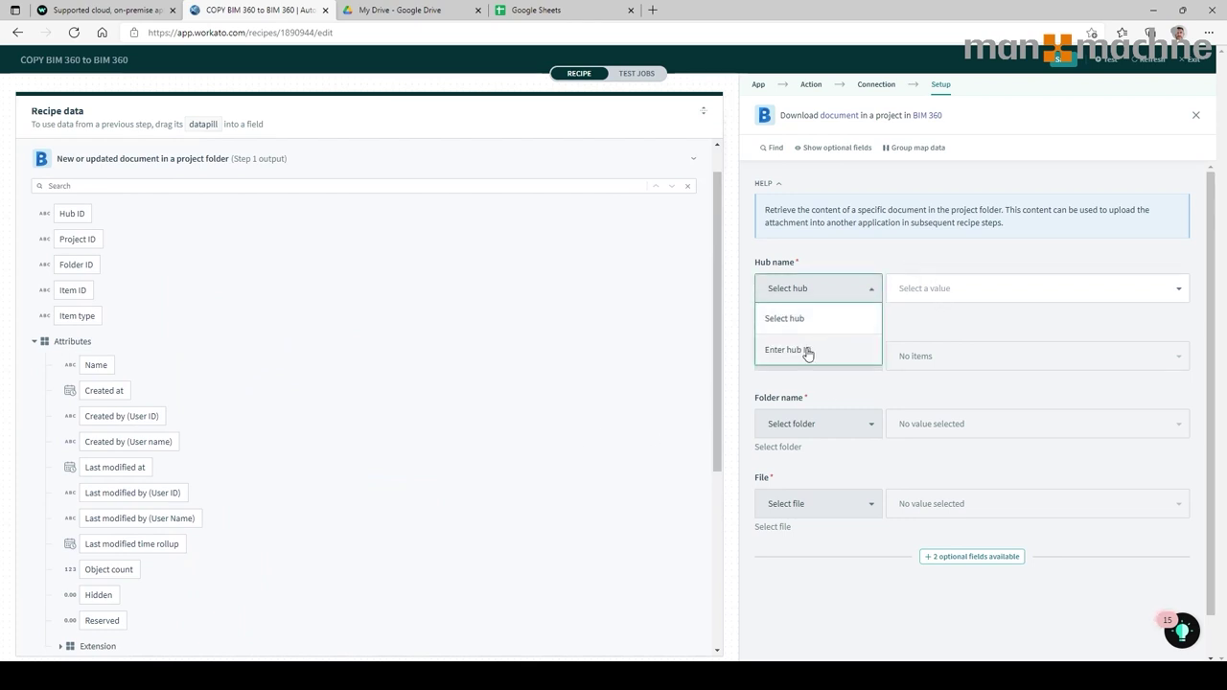
{"action": "left_click", "coordinate": [797, 352]}
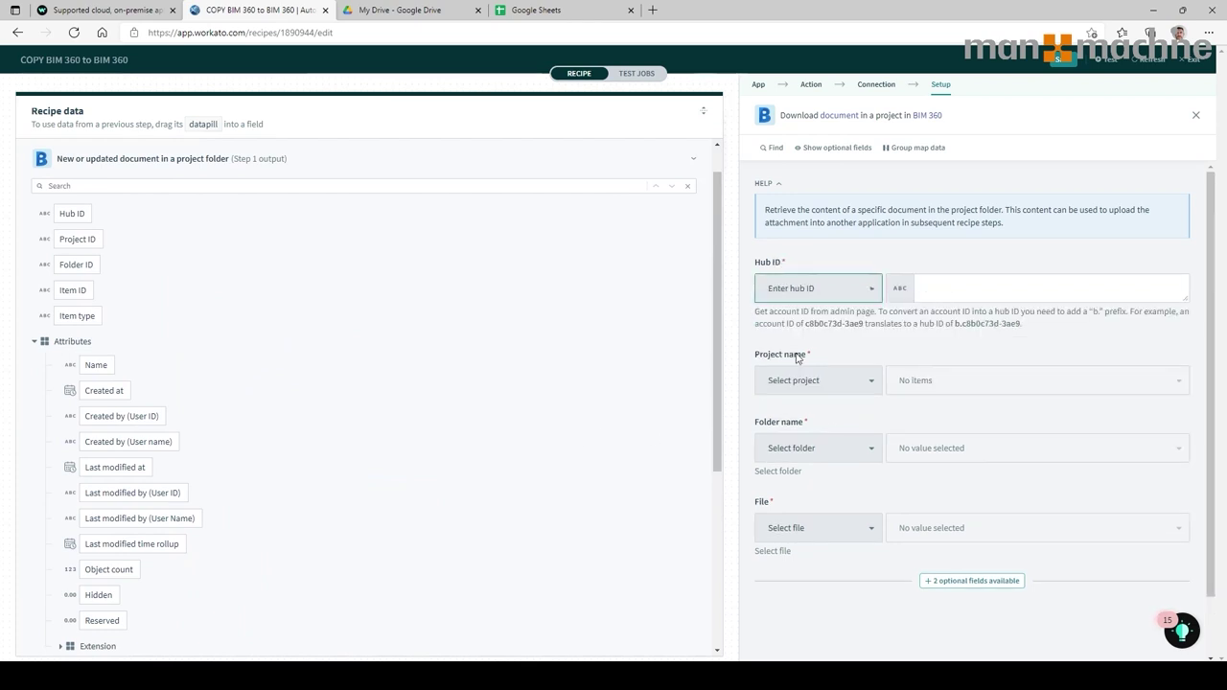
{"action": "left_click", "coordinate": [952, 280]}
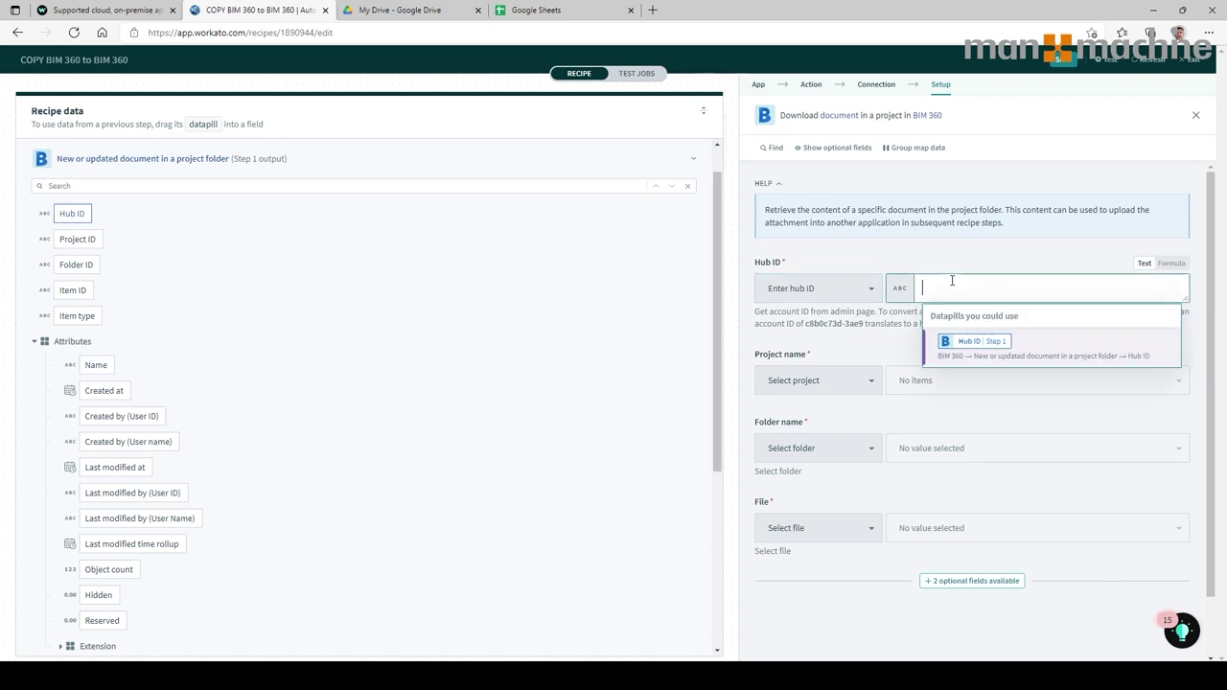
{"action": "left_click", "coordinate": [971, 345]}
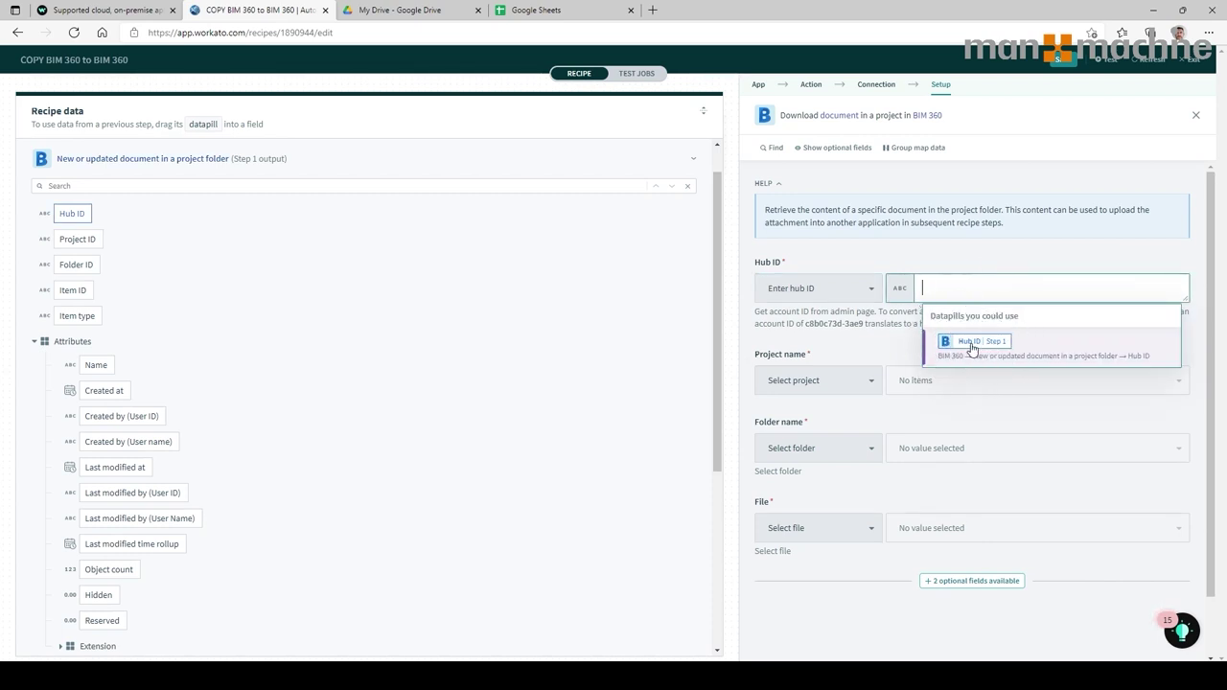
{"action": "left_click", "coordinate": [971, 345]}
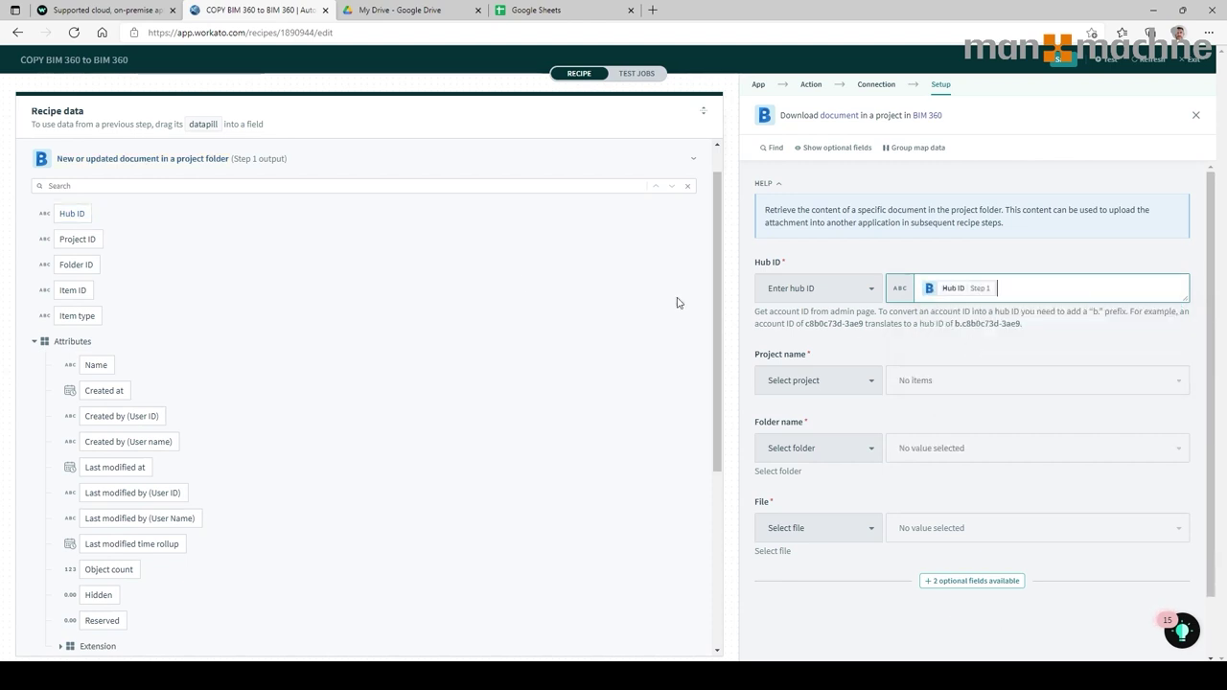
{"action": "left_click", "coordinate": [76, 219]}
Switch the download action's project and folder to ID entry, mapping them to the trigger's Project ID and Folder ID datapills.
{"action": "left_click", "coordinate": [858, 384]}
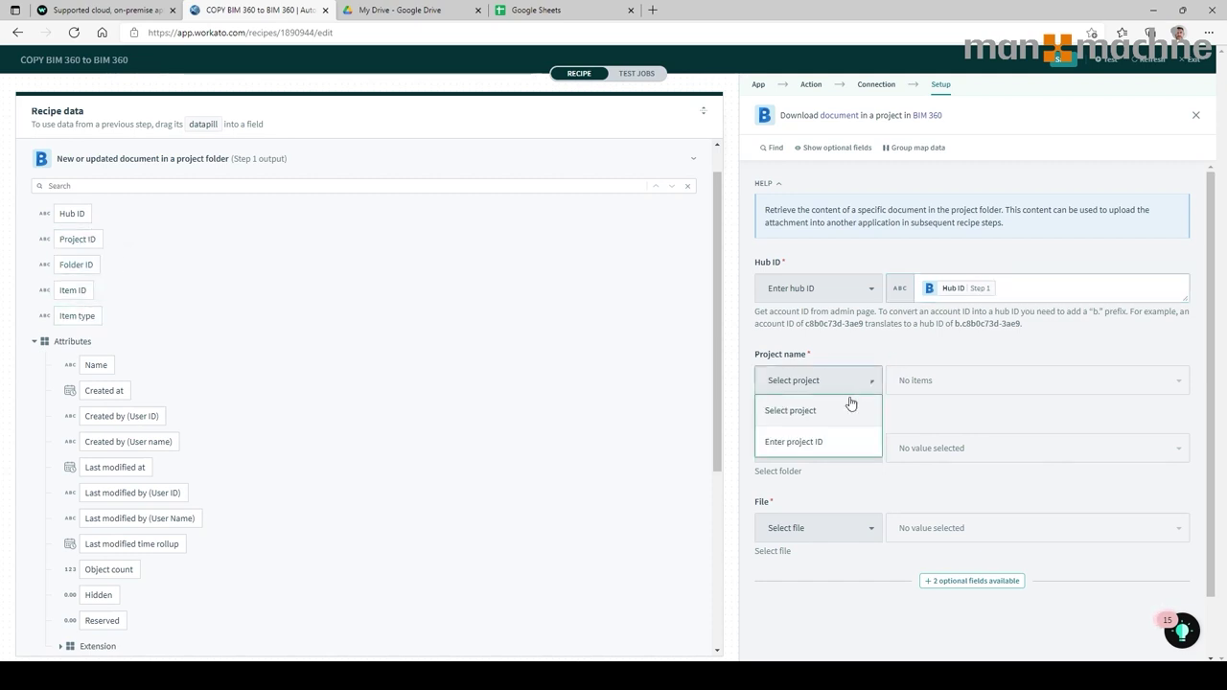
{"action": "left_click", "coordinate": [816, 443]}
{"action": "left_click", "coordinate": [927, 383]}
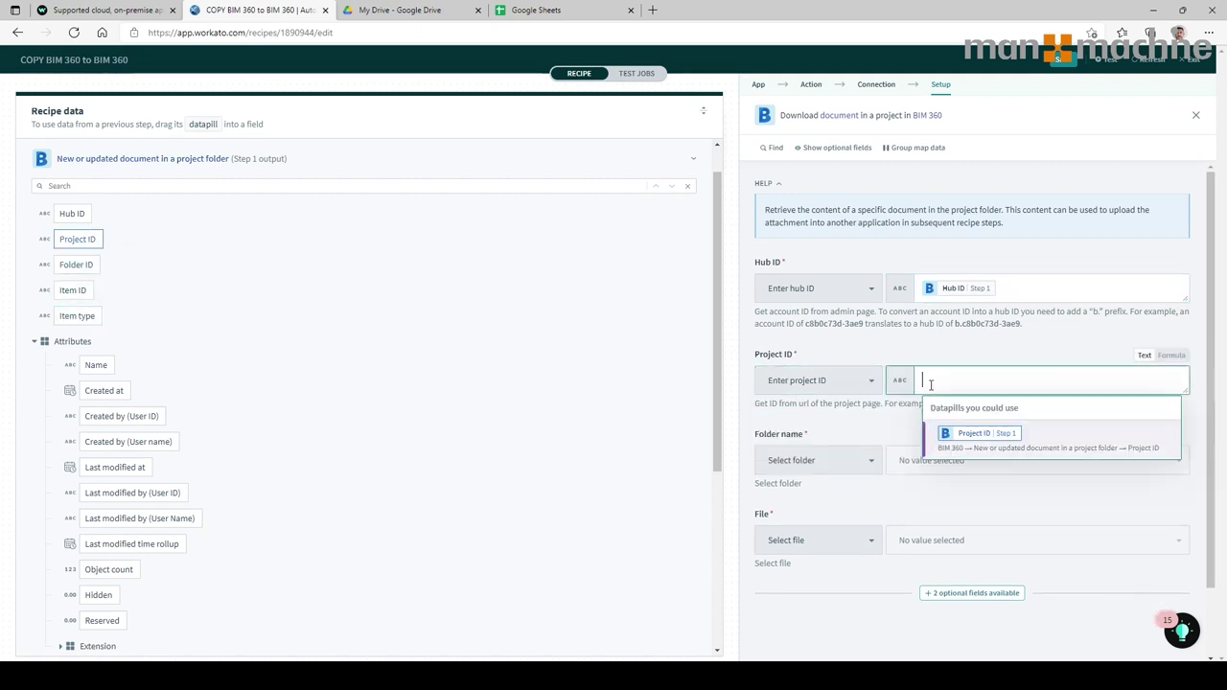
{"action": "left_click", "coordinate": [974, 435]}
{"action": "left_click", "coordinate": [863, 455]}
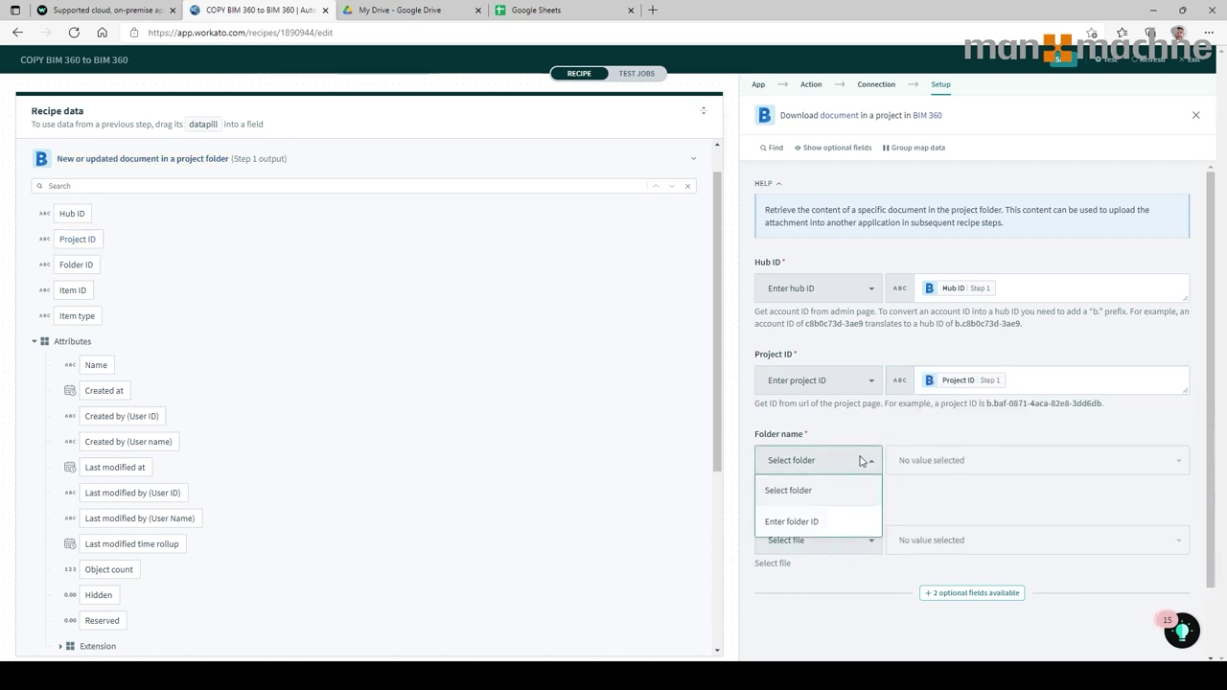
{"action": "left_click", "coordinate": [814, 520]}
{"action": "left_click", "coordinate": [936, 463]}
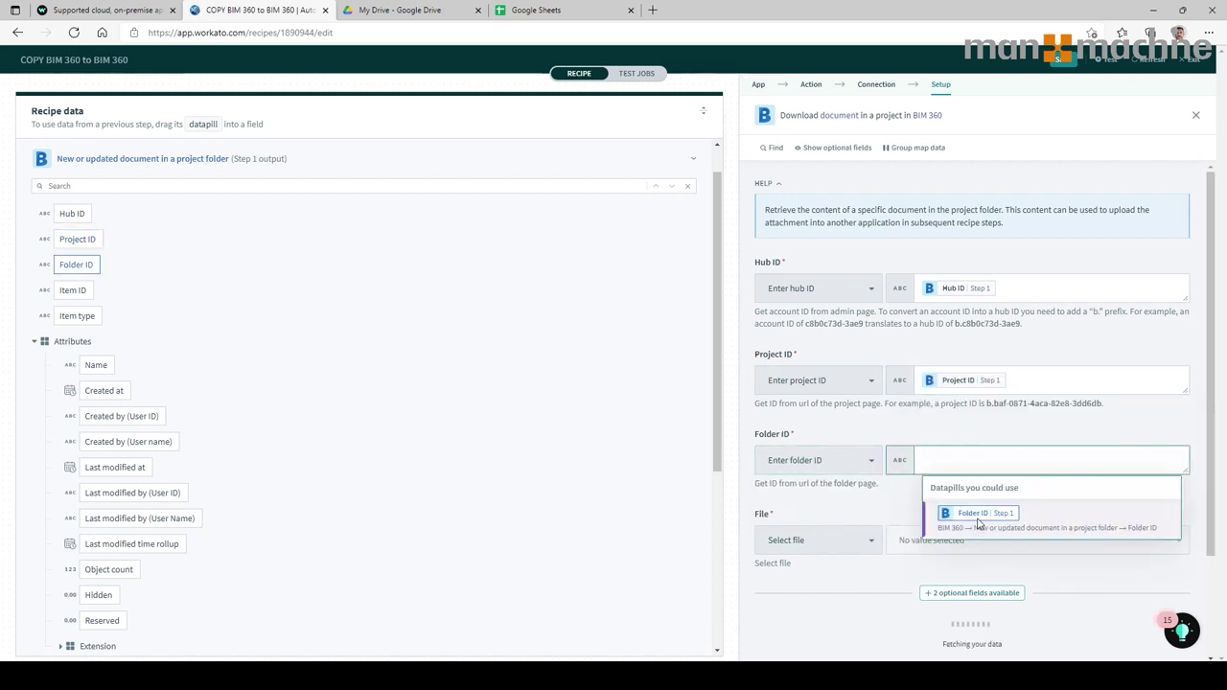
{"action": "left_click", "coordinate": [974, 518]}
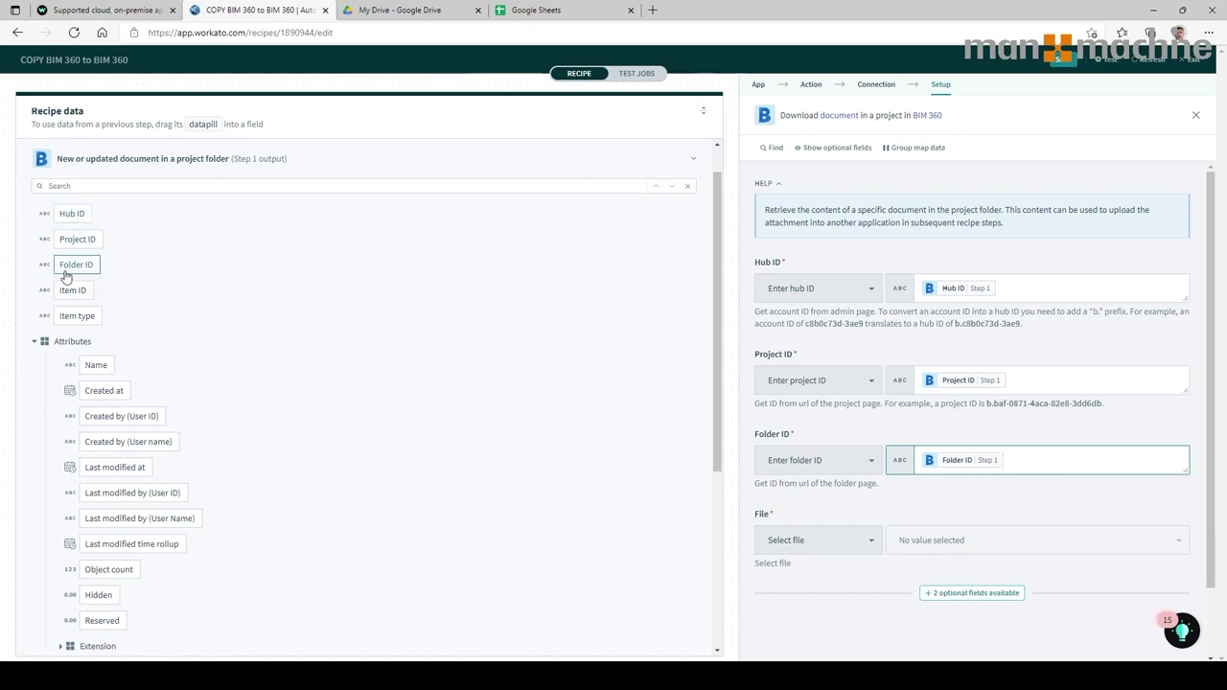
Switch the download action's file to Enter file ID, map it to the trigger's Item ID datapill, and minimise the recipe data.
{"action": "scroll", "coordinate": [825, 401], "scroll_direction": "down", "scroll_amount": 1}
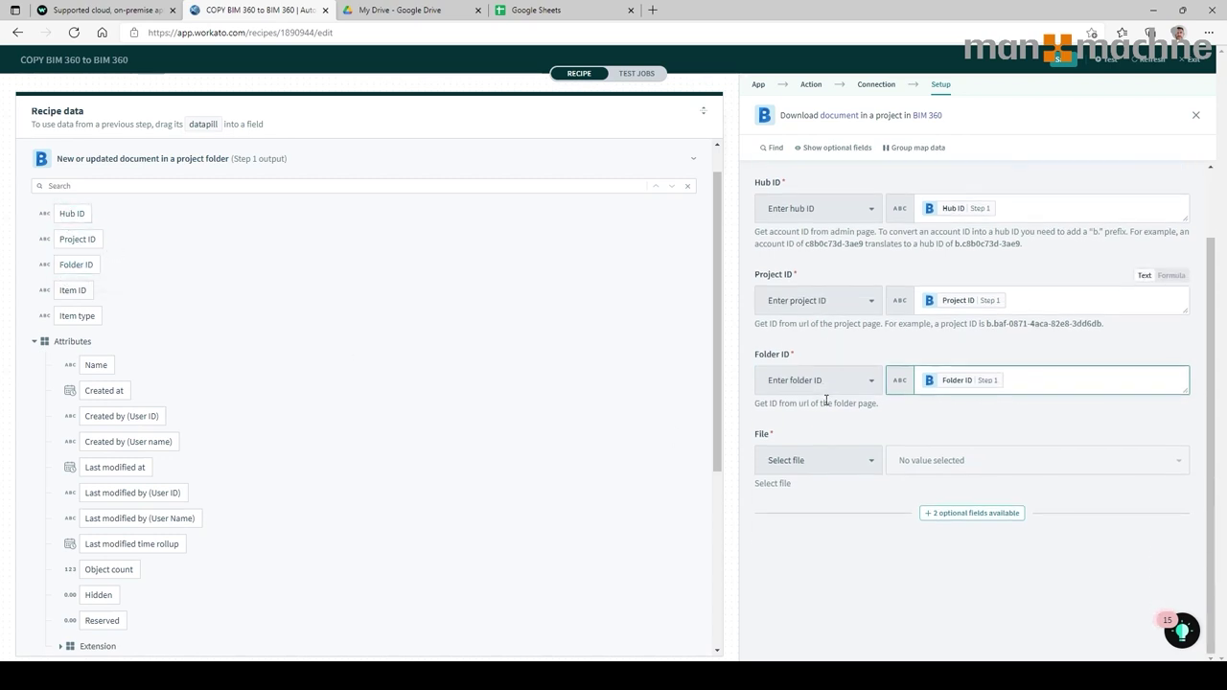
{"action": "left_click", "coordinate": [833, 471]}
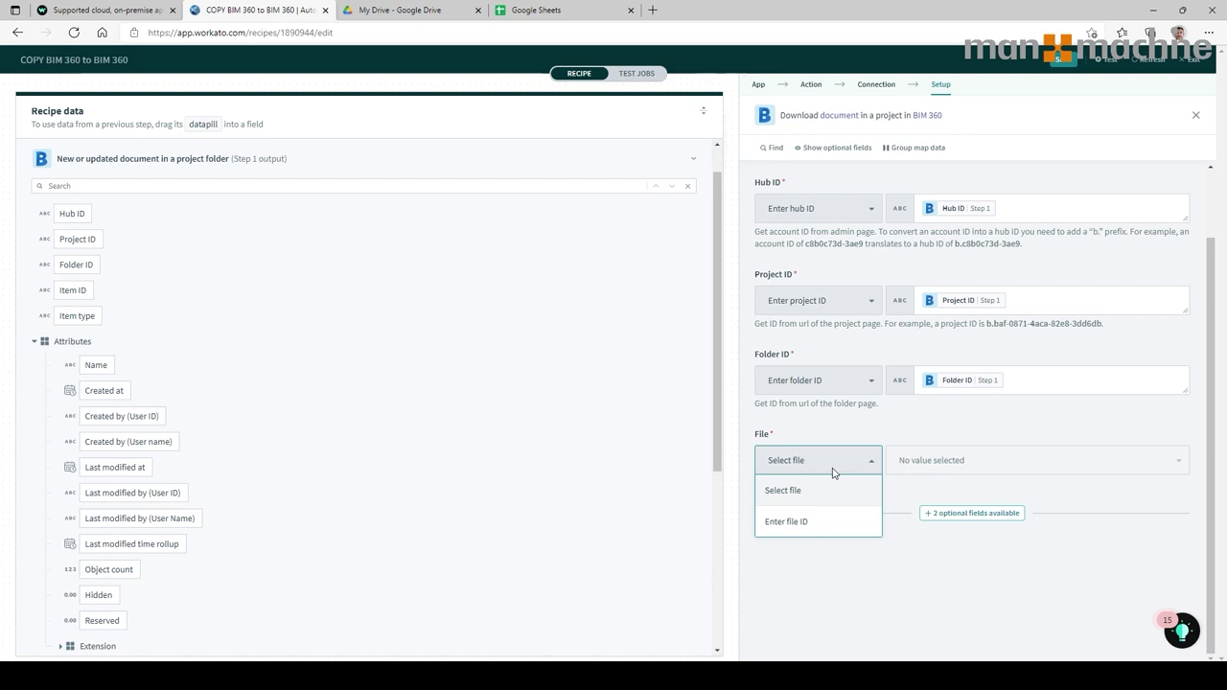
{"action": "left_click", "coordinate": [792, 520]}
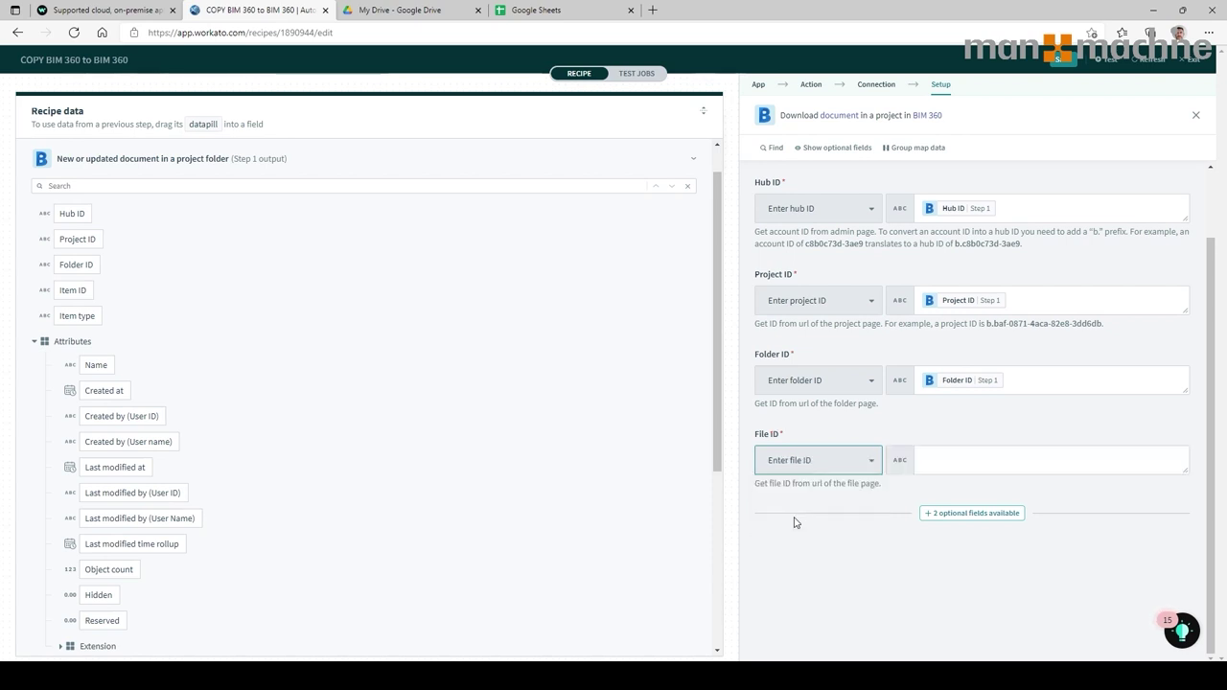
{"action": "left_click", "coordinate": [924, 459]}
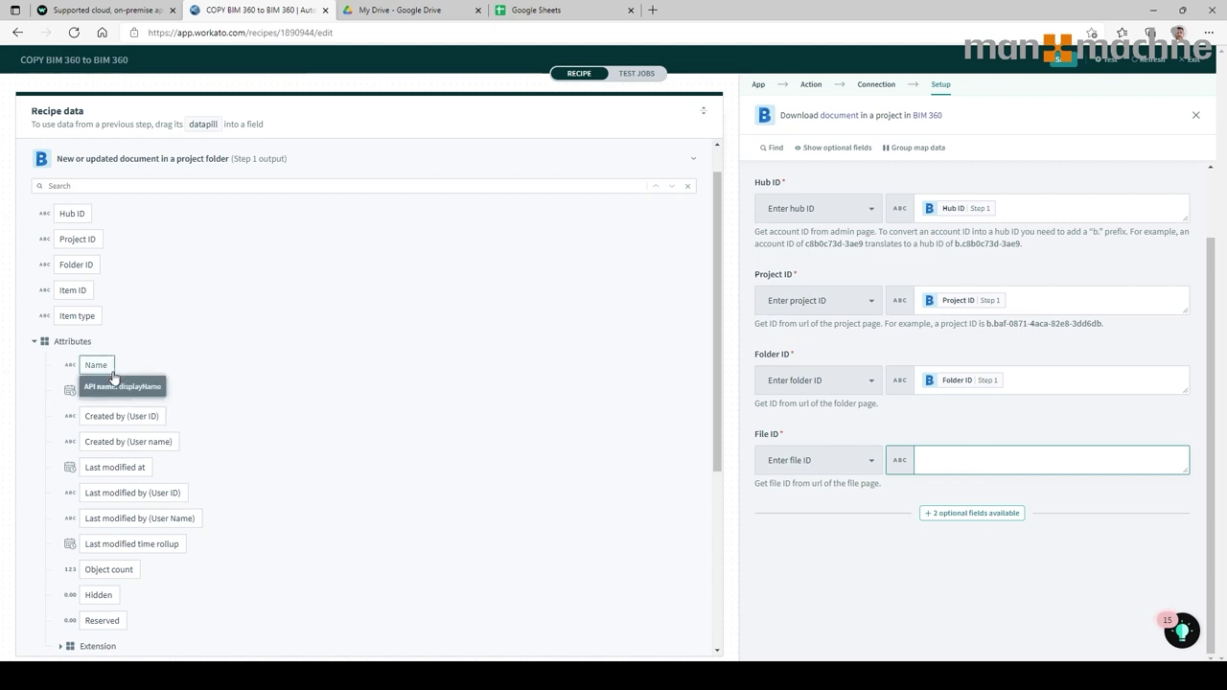
{"action": "left_click", "coordinate": [73, 291]}
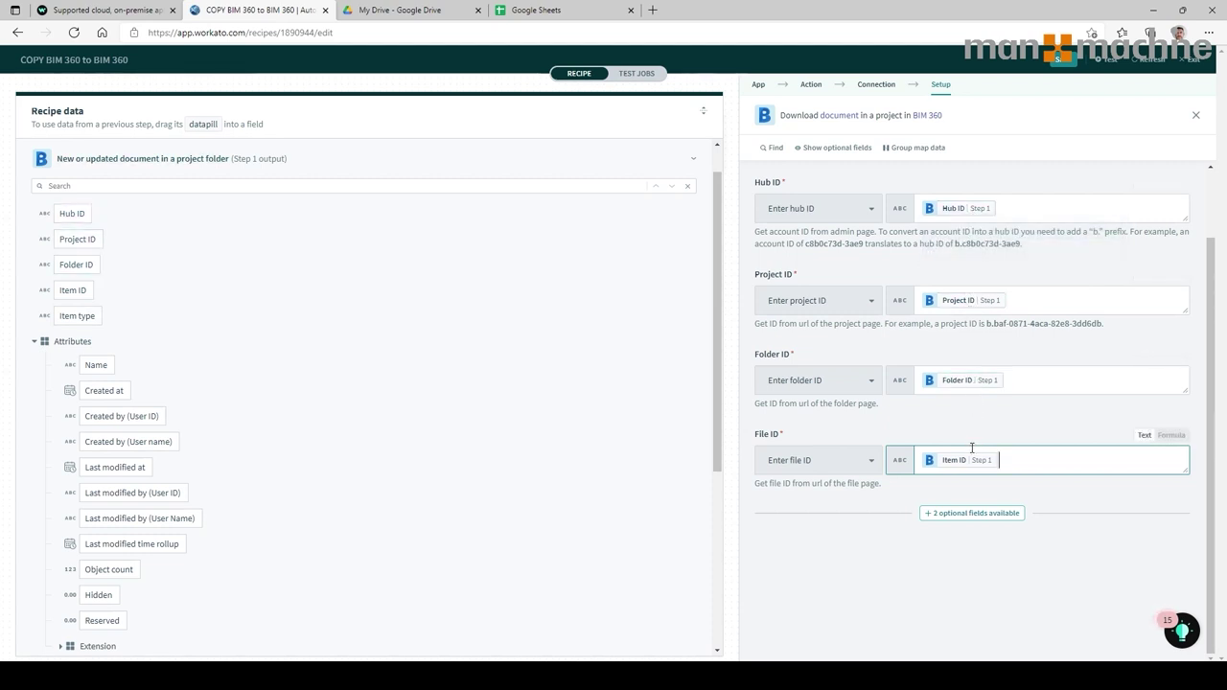
{"action": "left_click", "coordinate": [697, 163]}
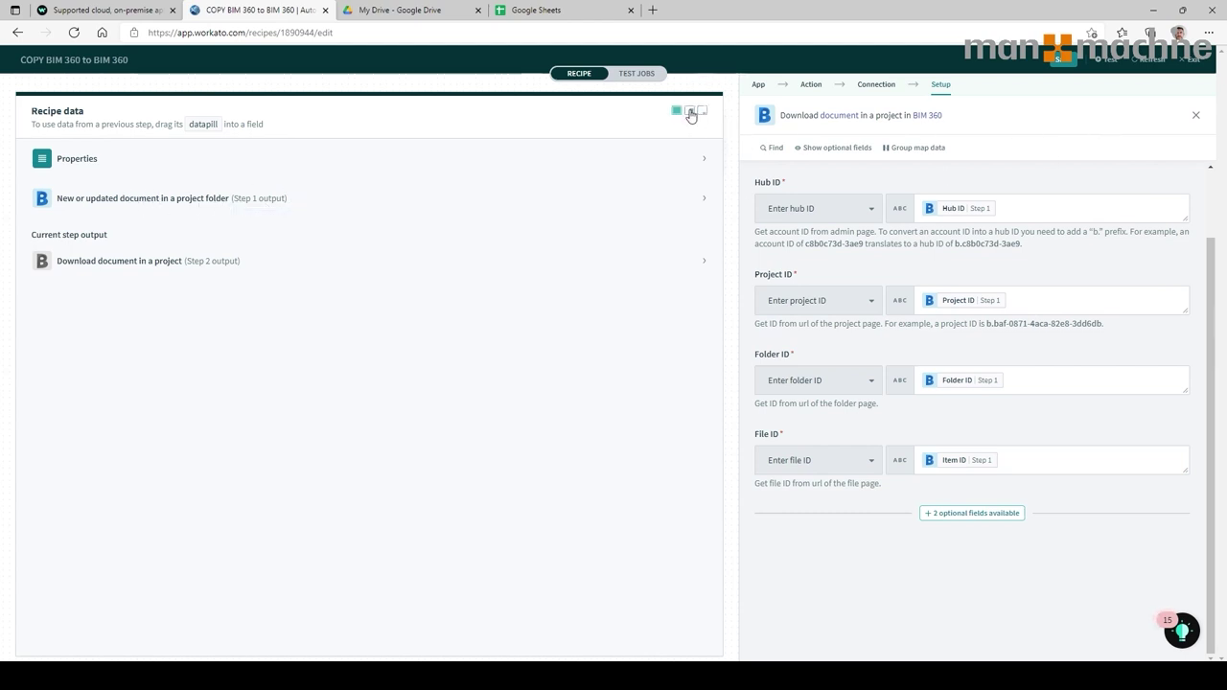
{"action": "left_click", "coordinate": [703, 112]}
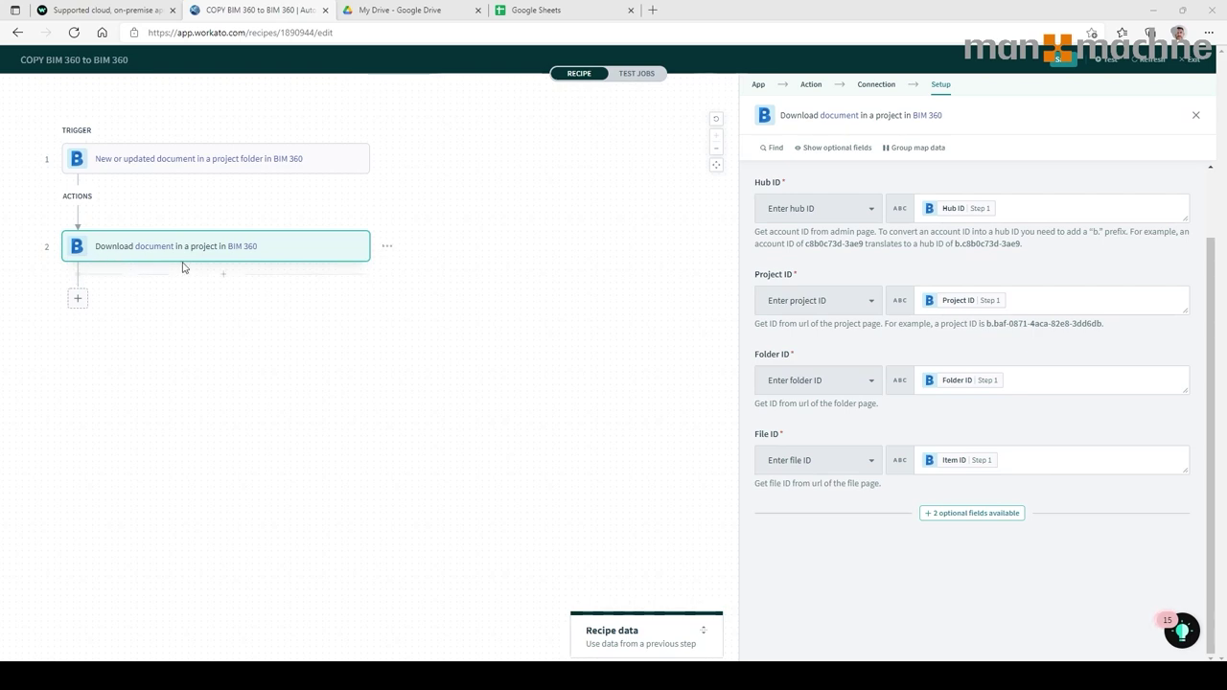
Add an in-app action after the download step, using BIM 360's Upload document to a project.
{"action": "mouse_move", "coordinate": [180, 257]}
{"action": "left_click", "coordinate": [78, 298]}
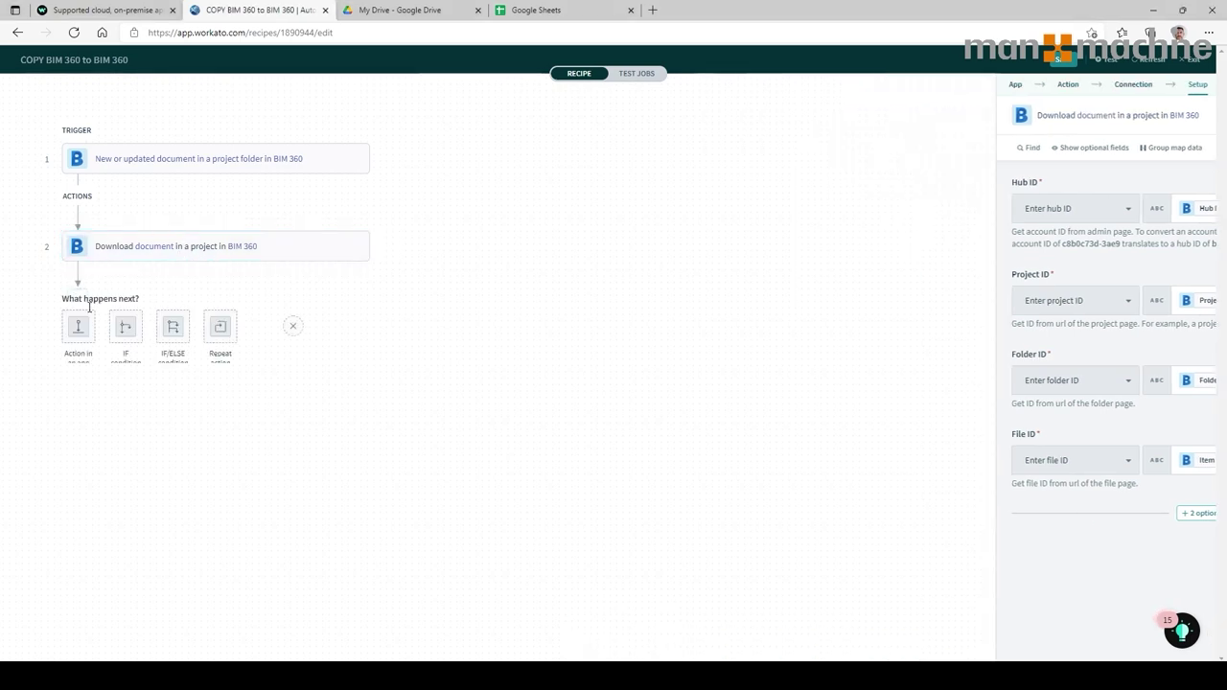
{"action": "left_click", "coordinate": [79, 328]}
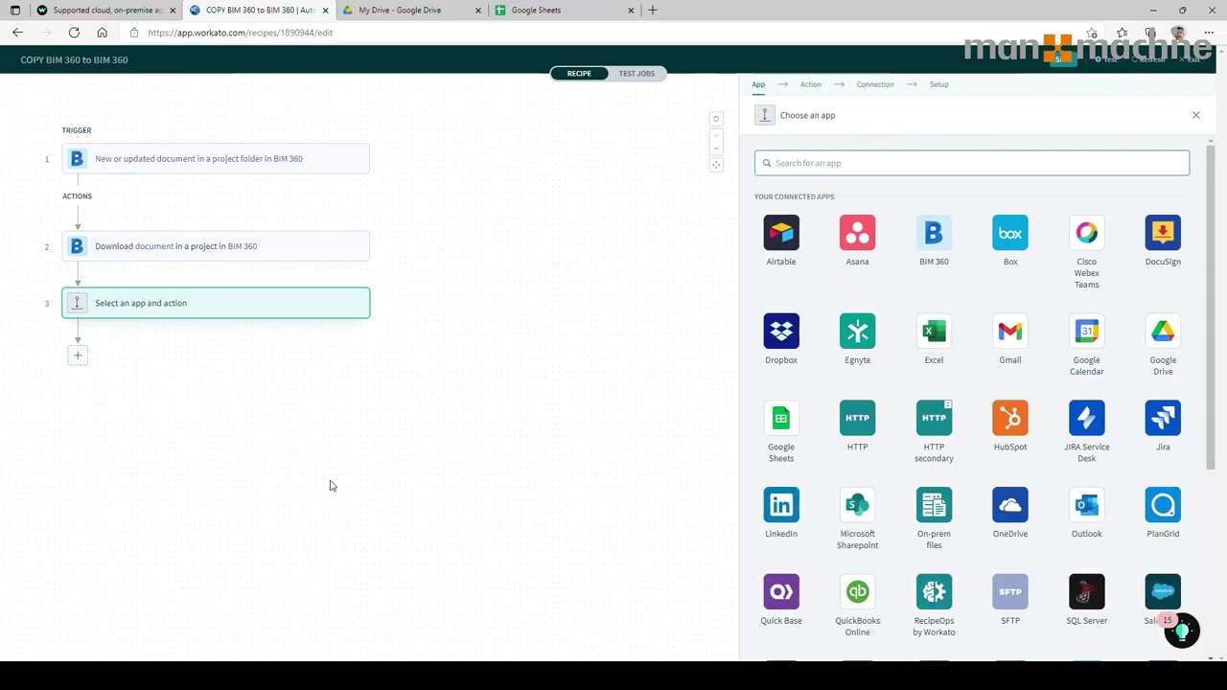
{"action": "left_click", "coordinate": [933, 235]}
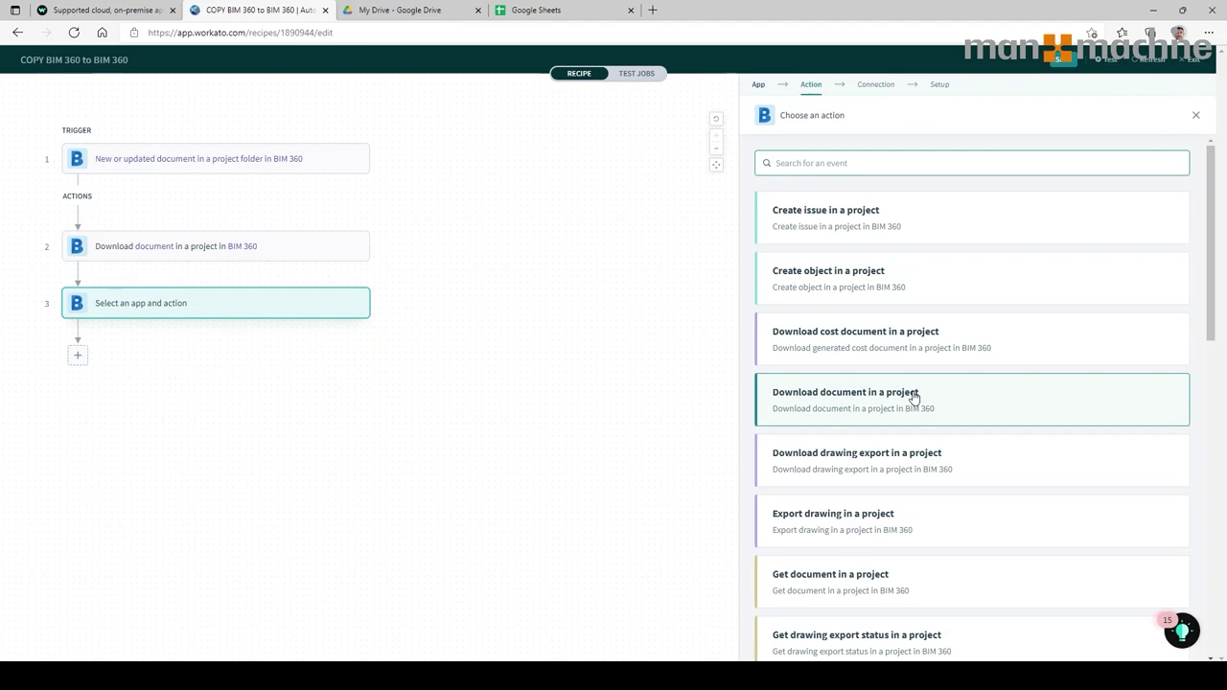
{"action": "type", "text": "upload"}
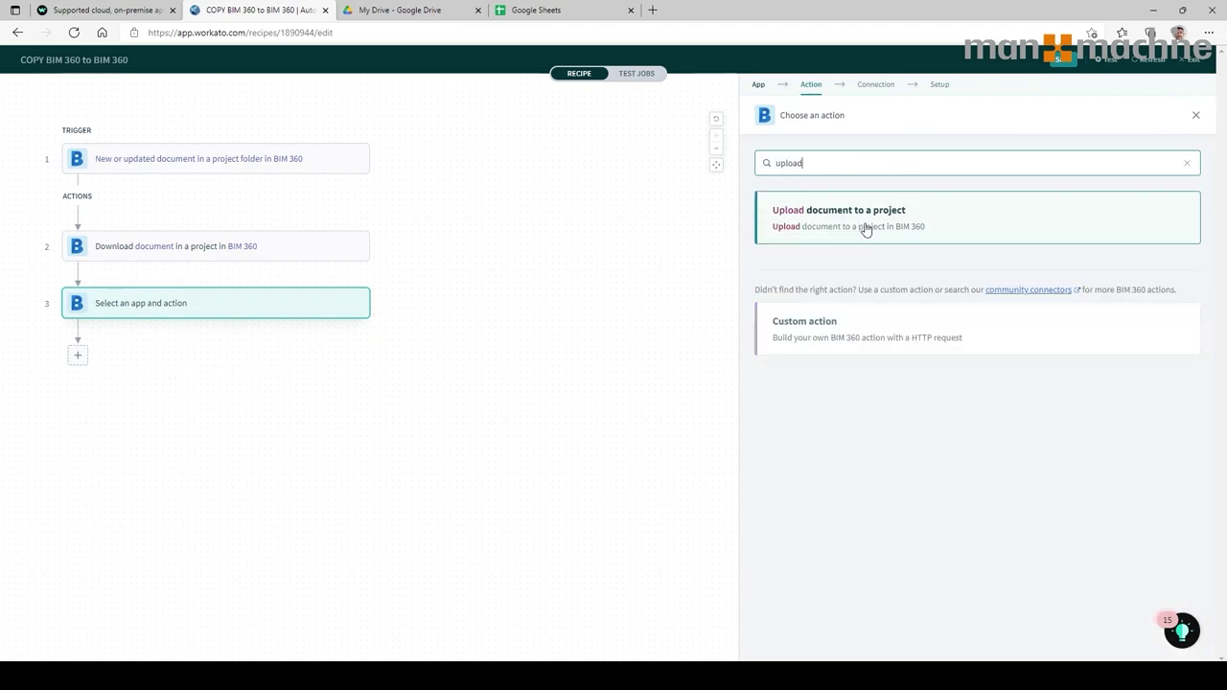
{"action": "left_click", "coordinate": [865, 228]}
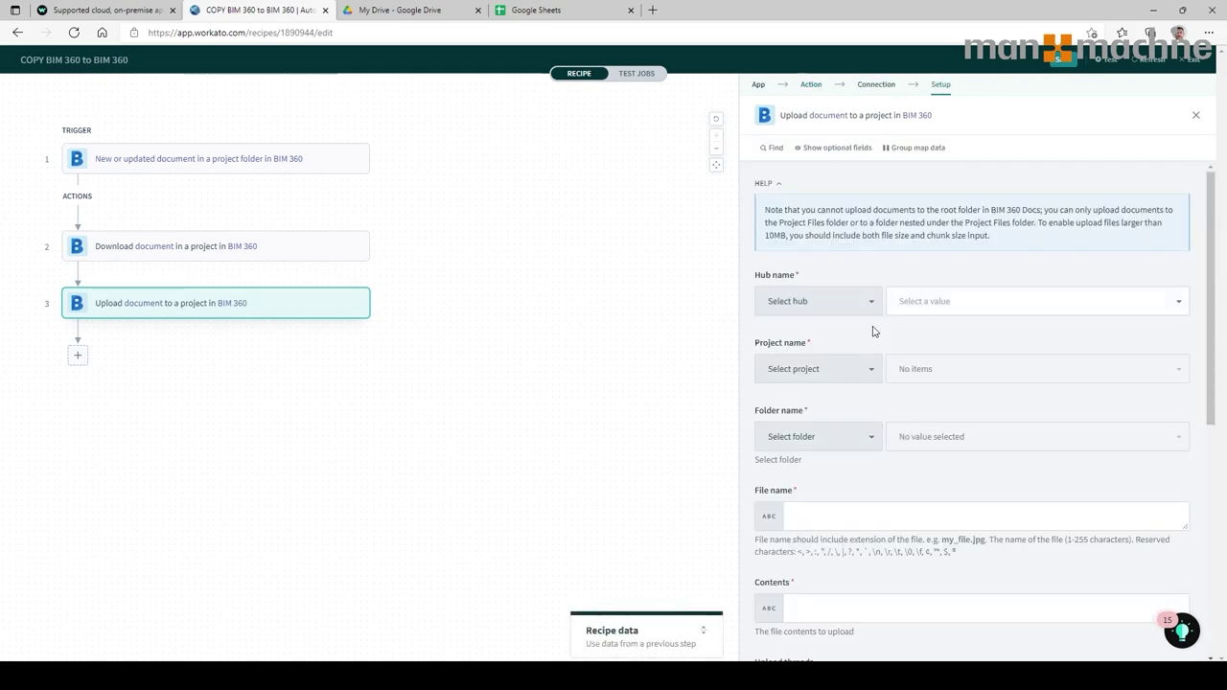
Set the upload action's hub to MAM Ltd and its project to 63700-MaM Project New Distribution Centre.
{"action": "left_click", "coordinate": [936, 301]}
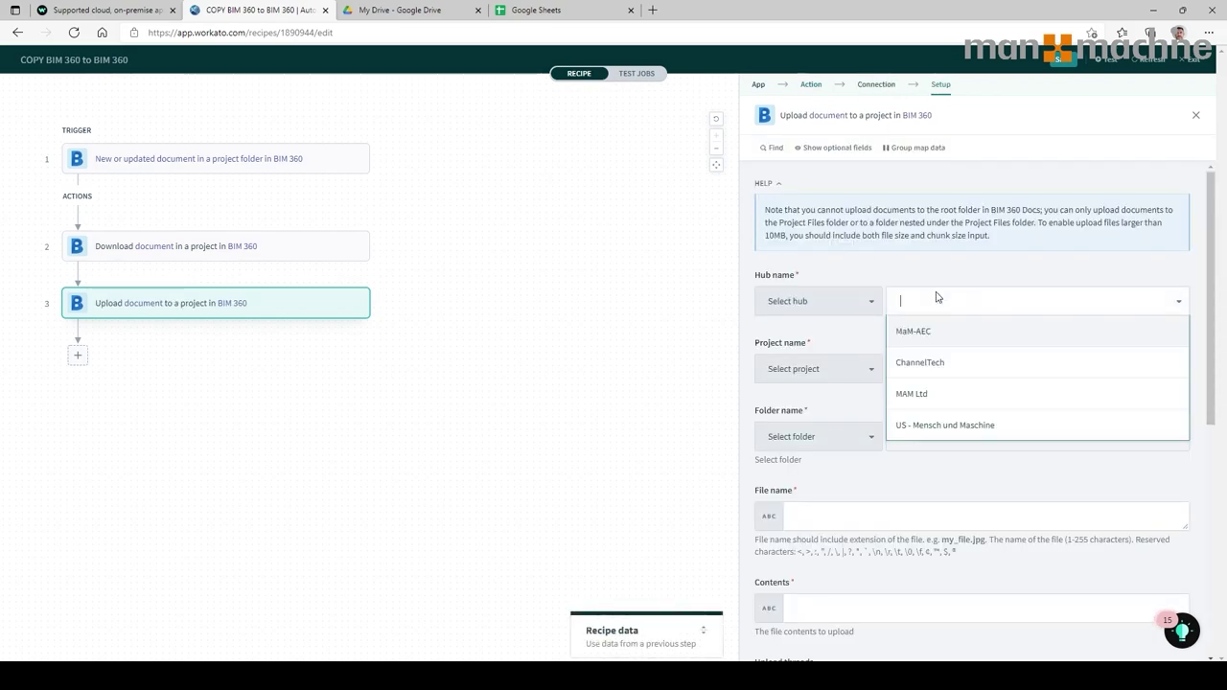
{"action": "left_click", "coordinate": [908, 396]}
{"action": "left_click", "coordinate": [918, 368]}
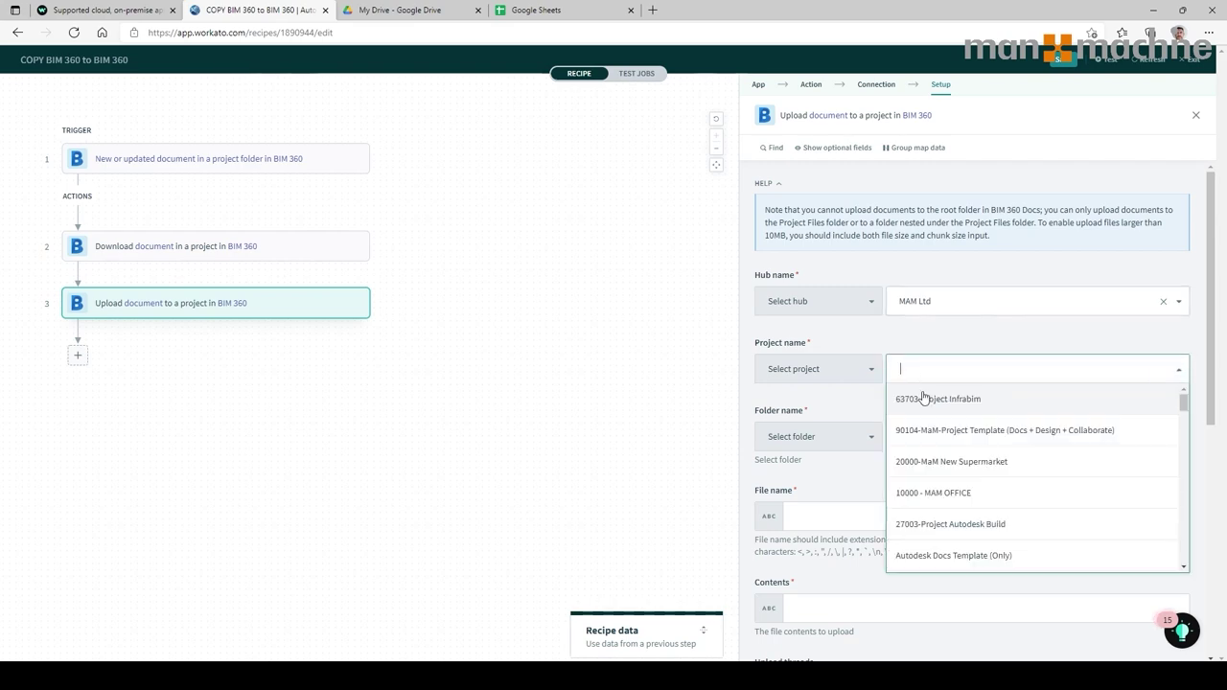
{"action": "type", "text": "6"}
{"action": "type", "text": "00"}
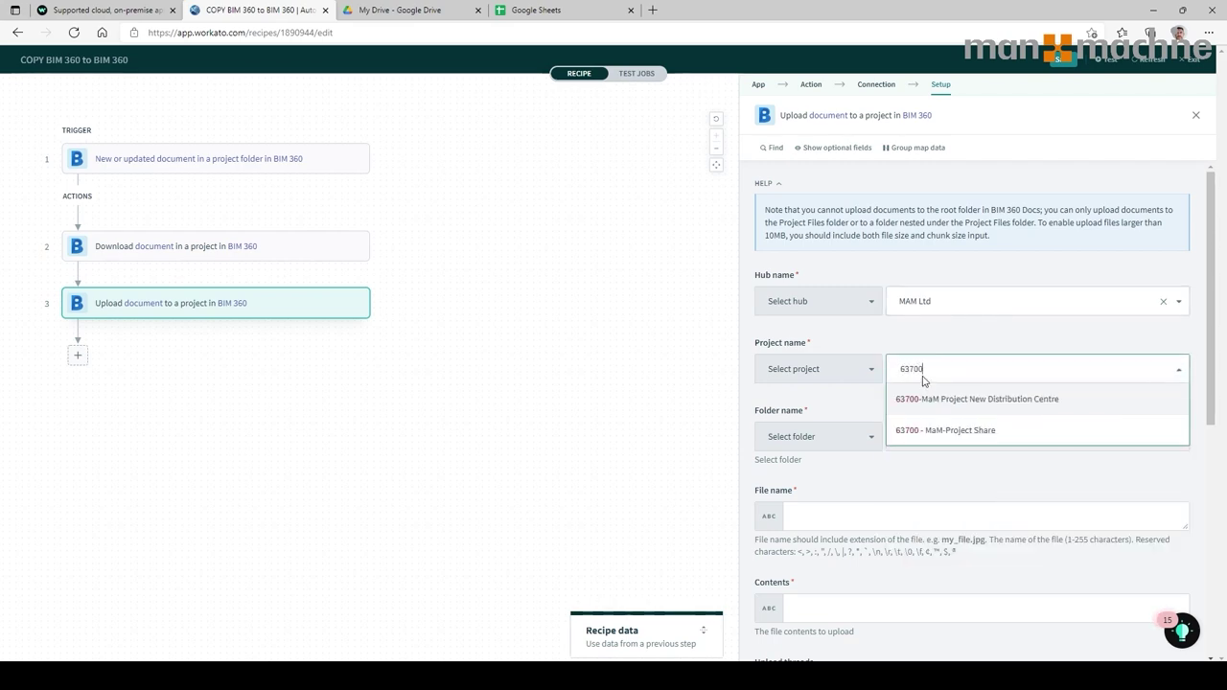
{"action": "left_click", "coordinate": [932, 399]}
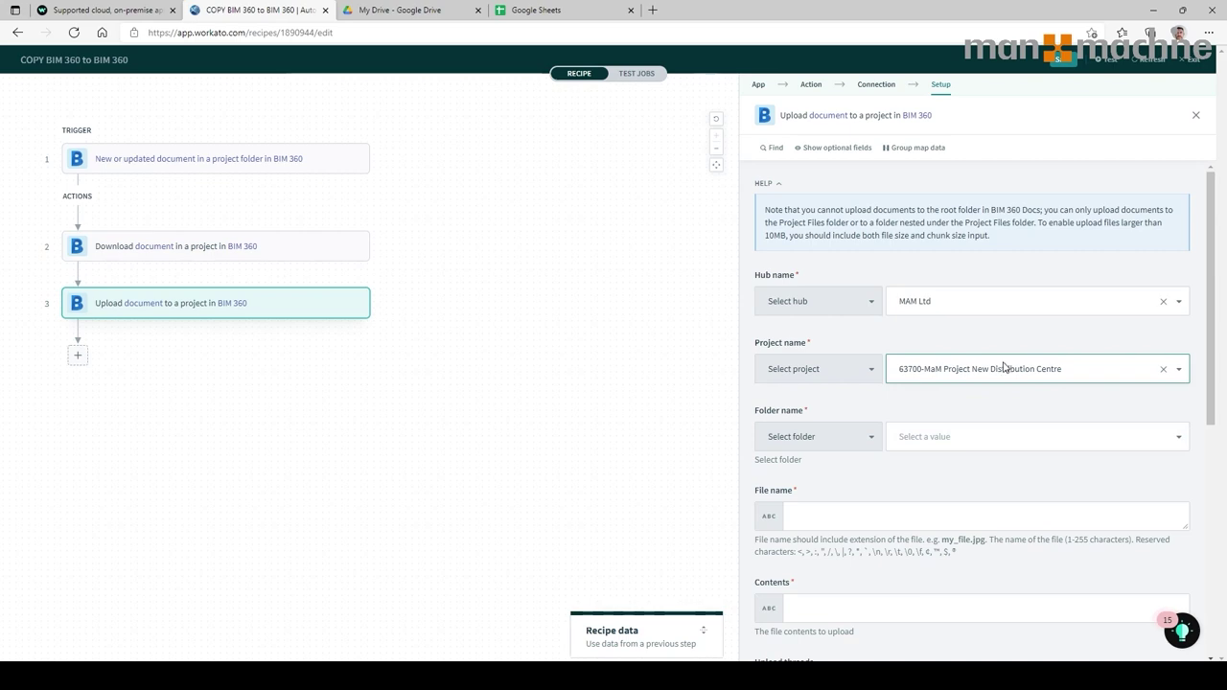
Set the upload action's destination folder to 00.PUBLIC SHARED under Project Files, searching the folders for "shared".
{"action": "scroll", "coordinate": [969, 370], "scroll_direction": "down", "scroll_amount": 1}
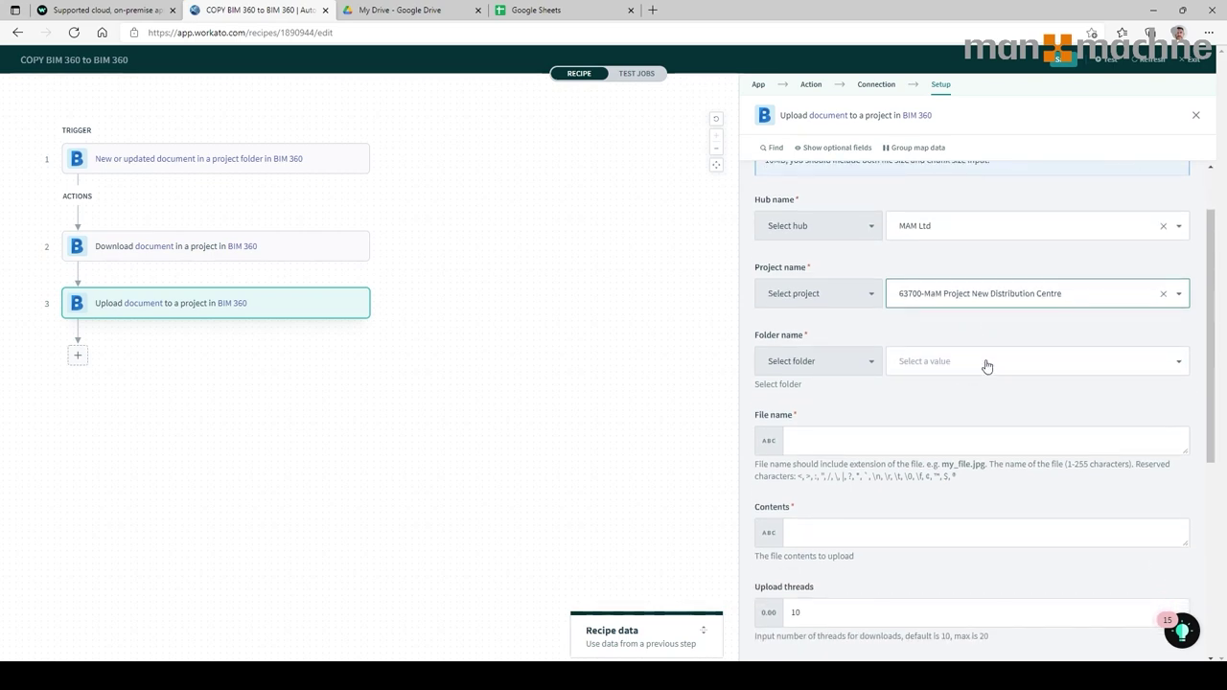
{"action": "left_click", "coordinate": [986, 365]}
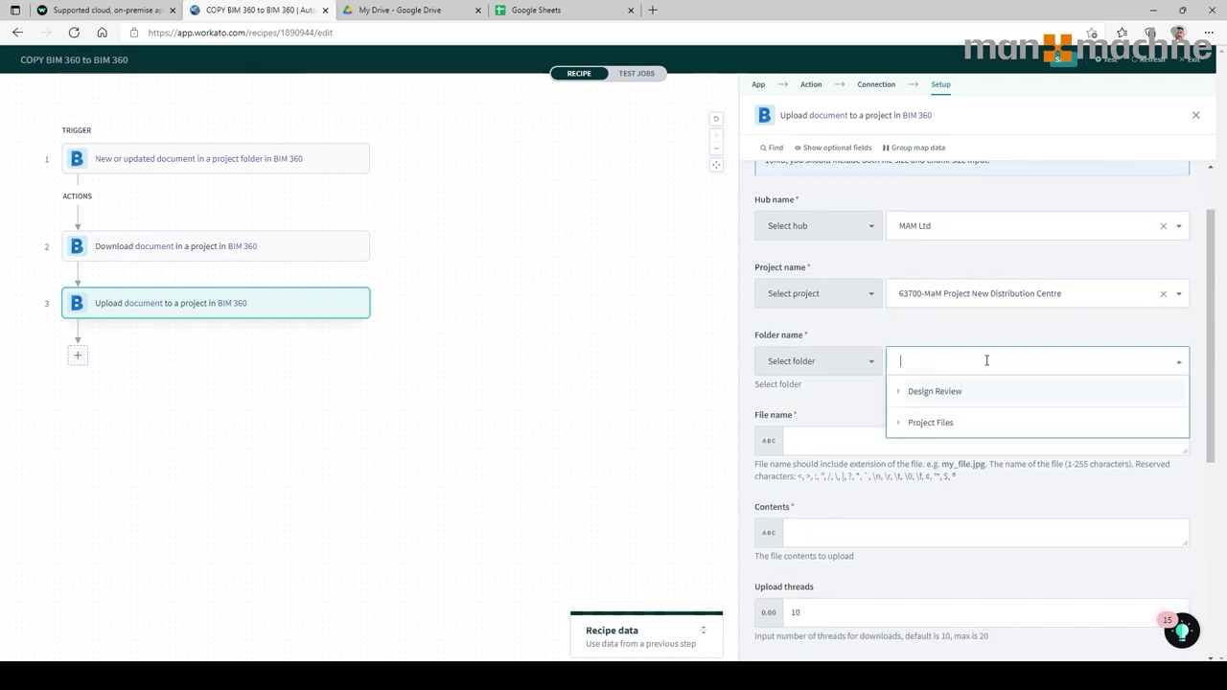
{"action": "left_click", "coordinate": [899, 424]}
{"action": "type", "text": "shared"}
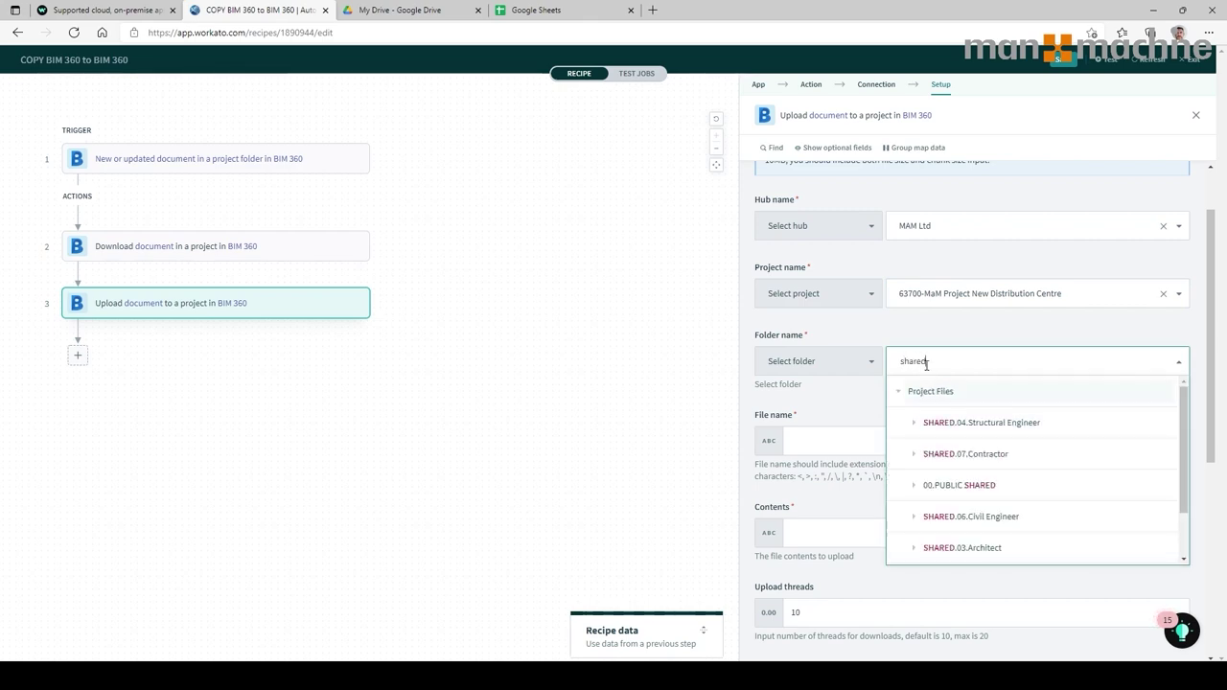
{"action": "left_click", "coordinate": [963, 498]}
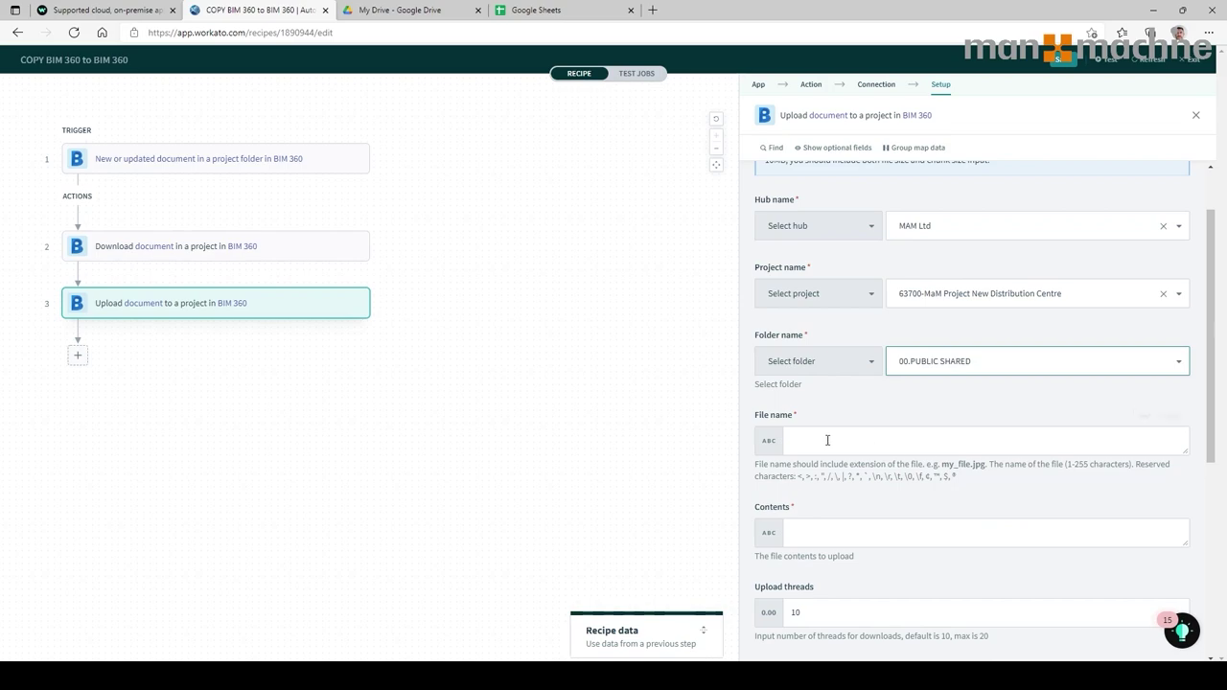
Expand the recipe data and map the upload action's file name to the trigger's Name datapill under Attributes.
{"action": "scroll", "coordinate": [826, 440], "scroll_direction": "down", "scroll_amount": 2}
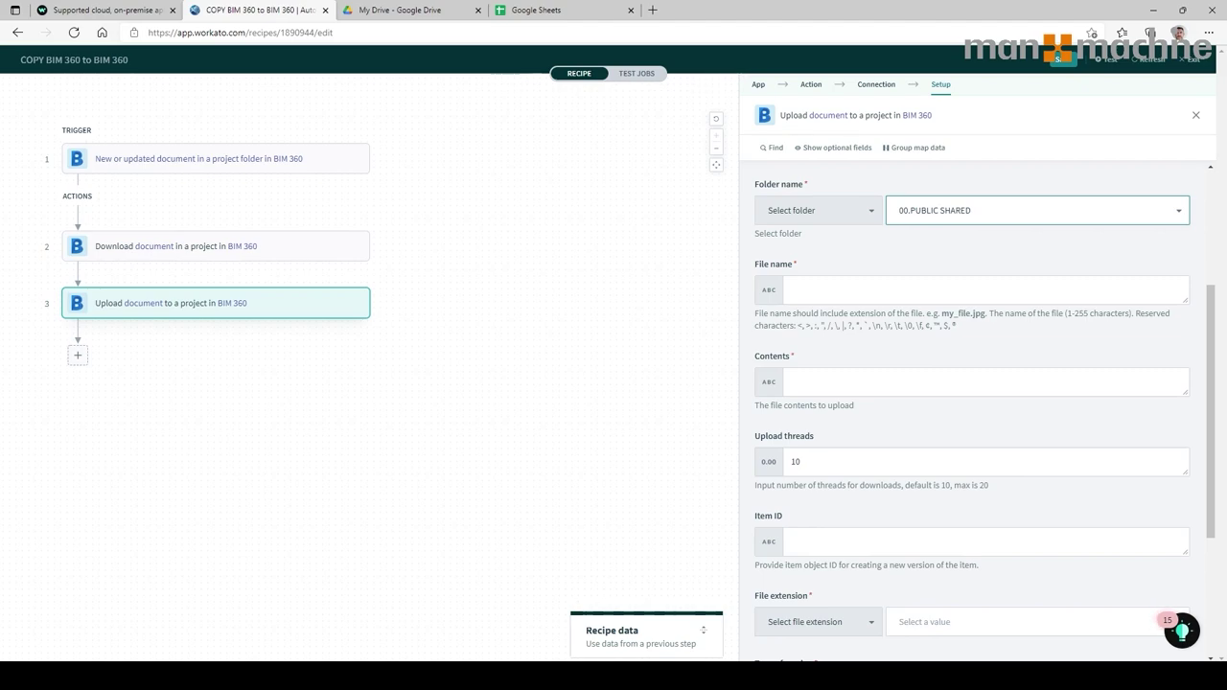
{"action": "left_click", "coordinate": [968, 290]}
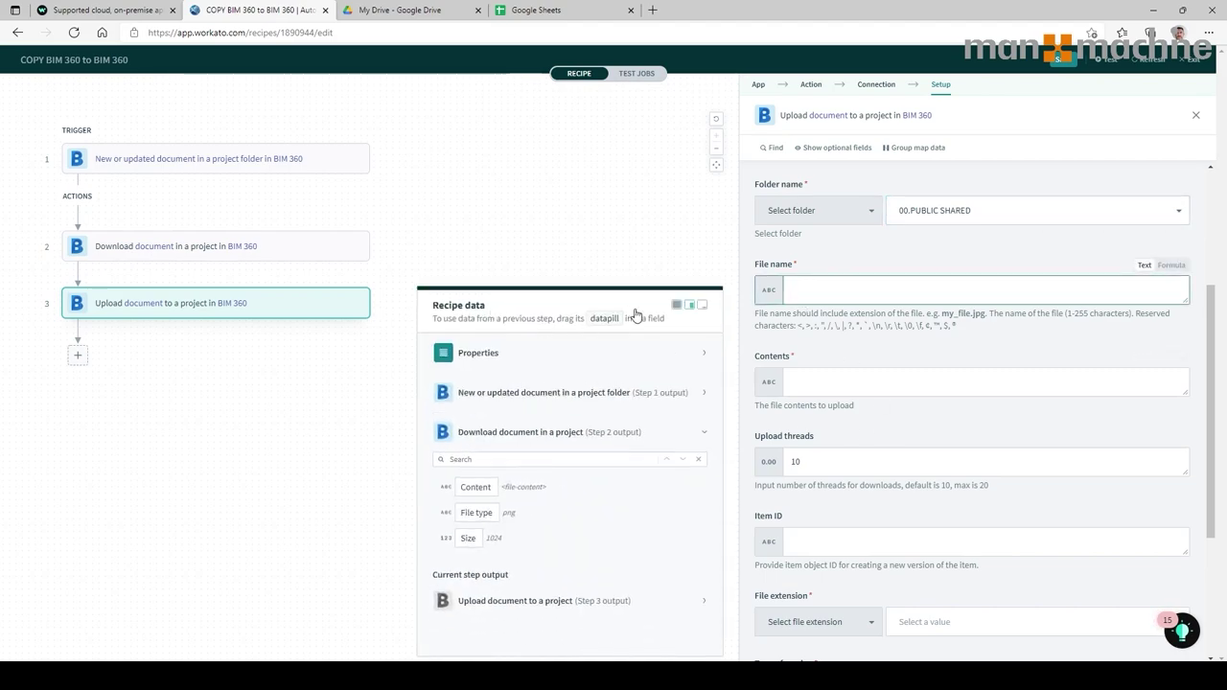
{"action": "left_click", "coordinate": [683, 305]}
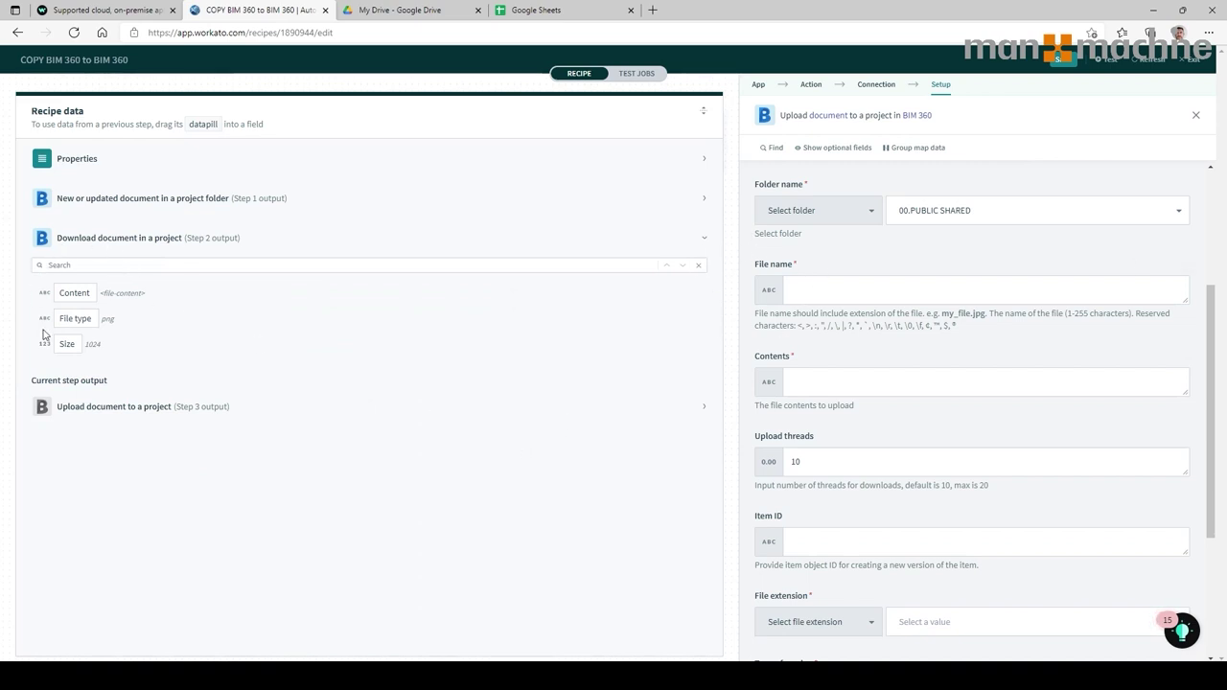
{"action": "left_click", "coordinate": [136, 200]}
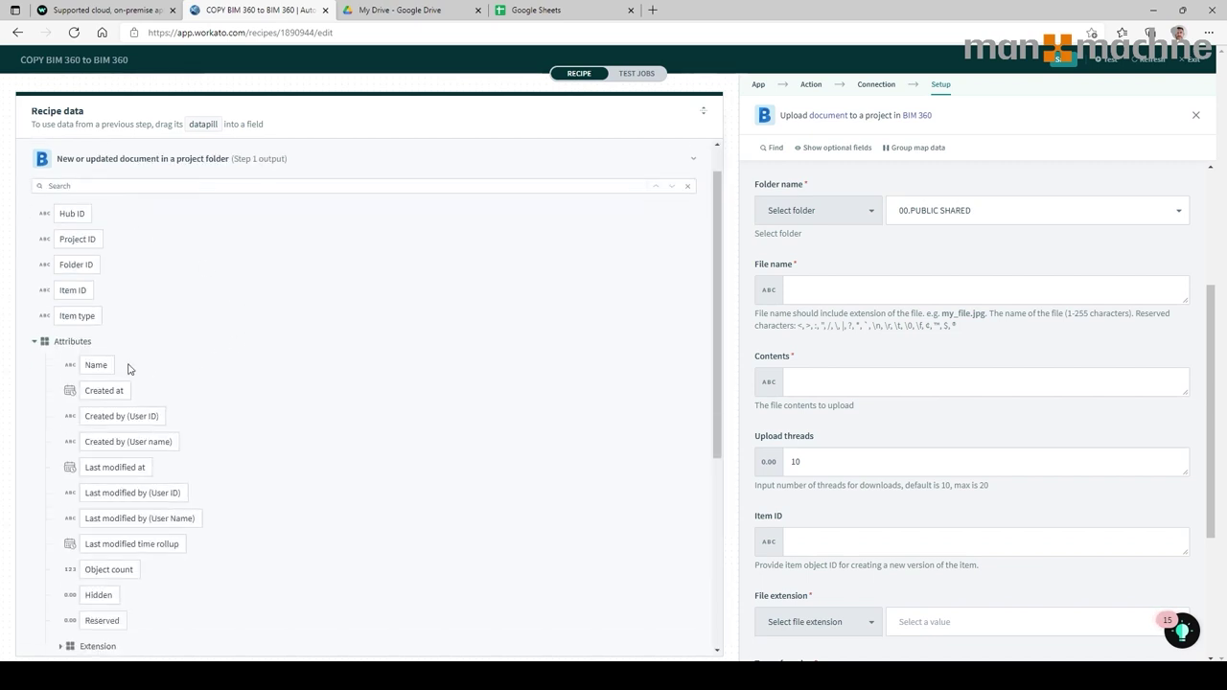
{"action": "left_click_drag", "start_coordinate": [106, 370], "coordinate": [844, 290]}
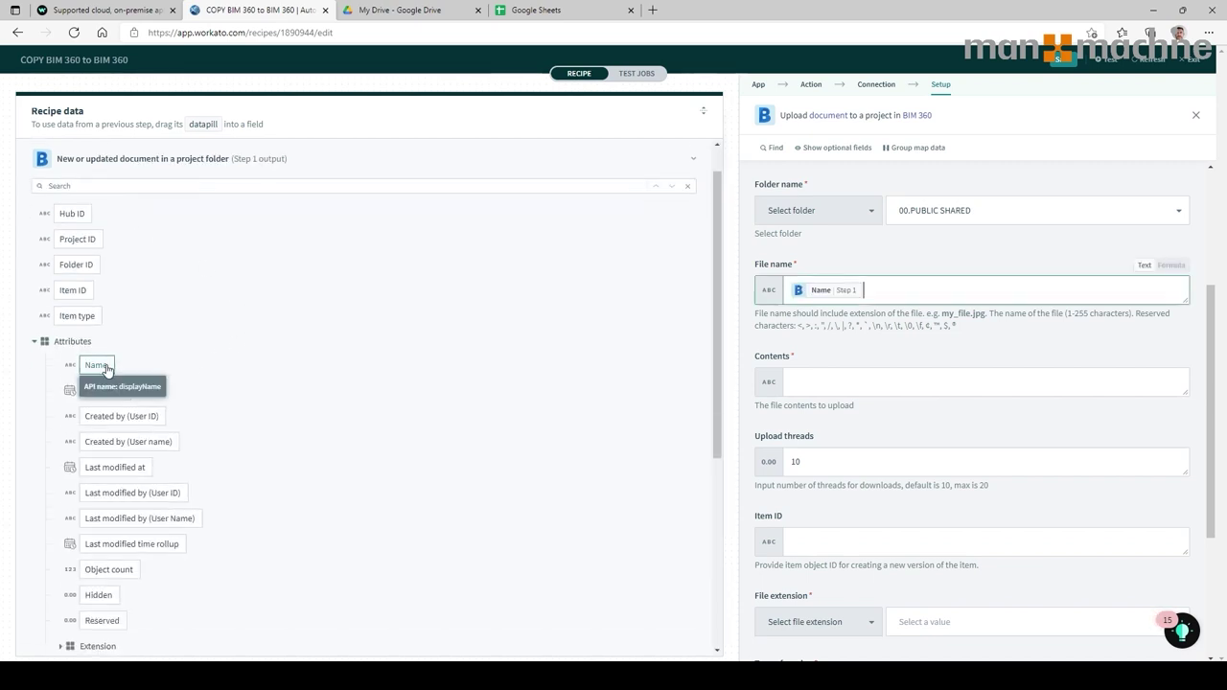
Map the upload action's Contents field to the Content datapill from the download step's output.
{"action": "left_click", "coordinate": [809, 380]}
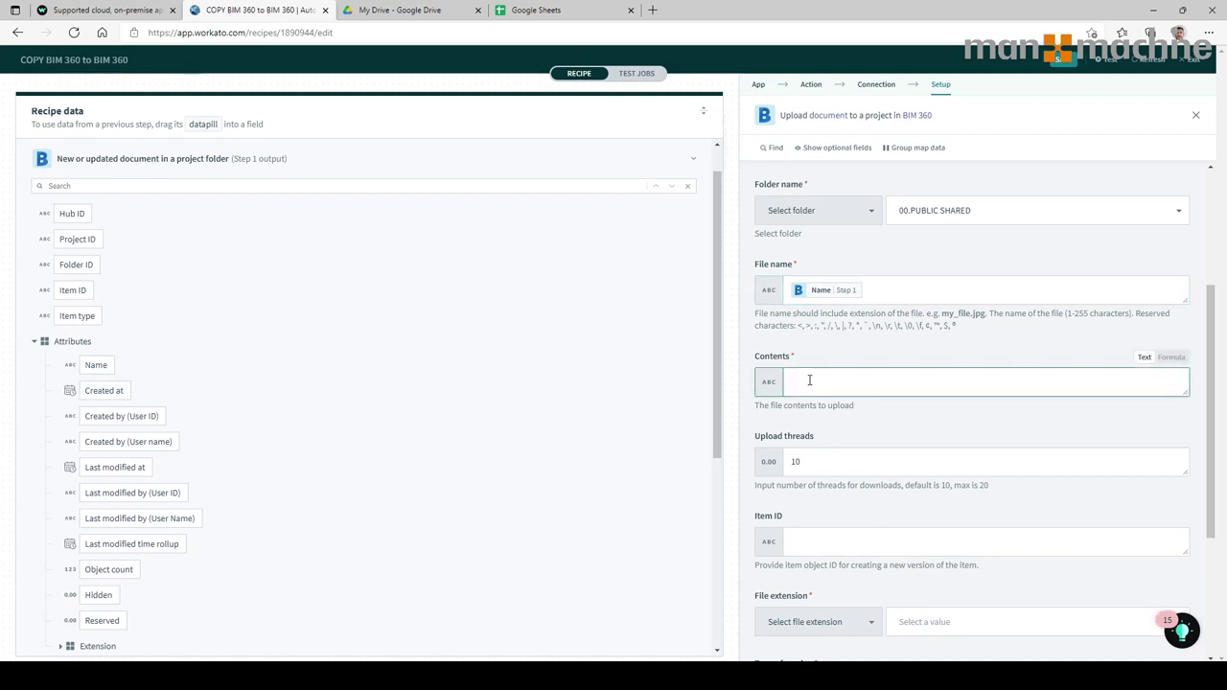
{"action": "left_click", "coordinate": [694, 163]}
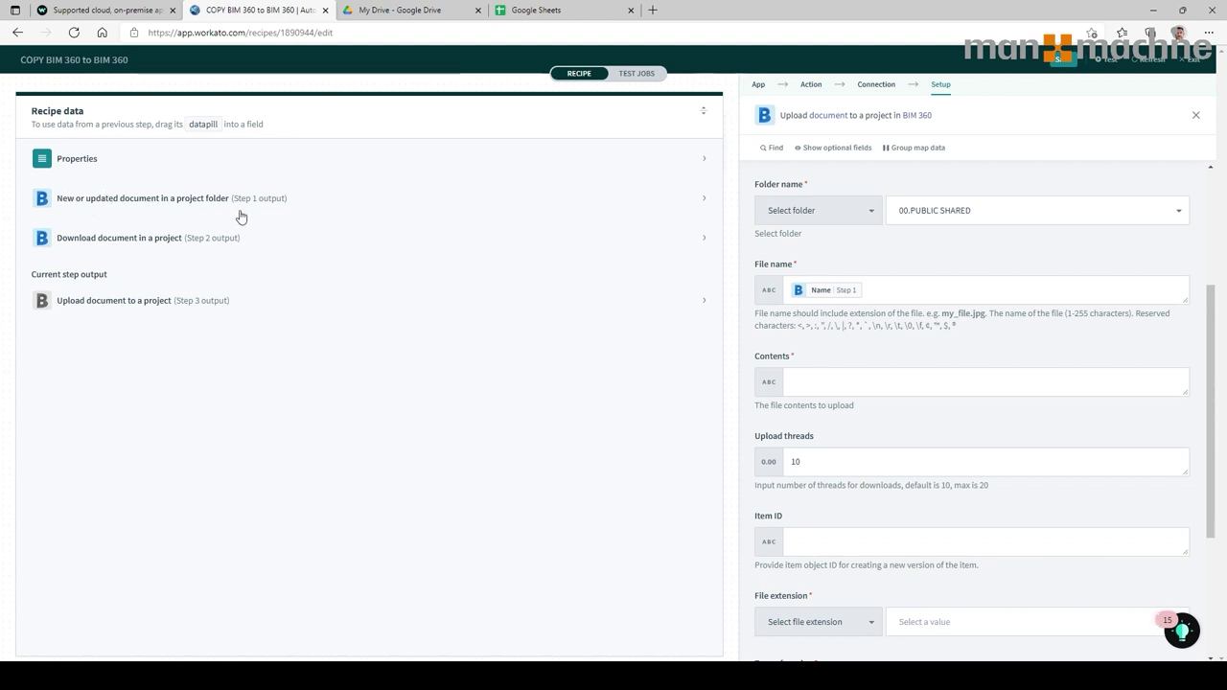
{"action": "left_click", "coordinate": [130, 242]}
{"action": "left_click_drag", "start_coordinate": [75, 293], "coordinate": [834, 382]}
Set the upload action's file extension and type of version to BIM 360 Docs files, minimise the recipe data, and save the recipe.
{"action": "scroll", "coordinate": [839, 432], "scroll_direction": "down", "scroll_amount": 3}
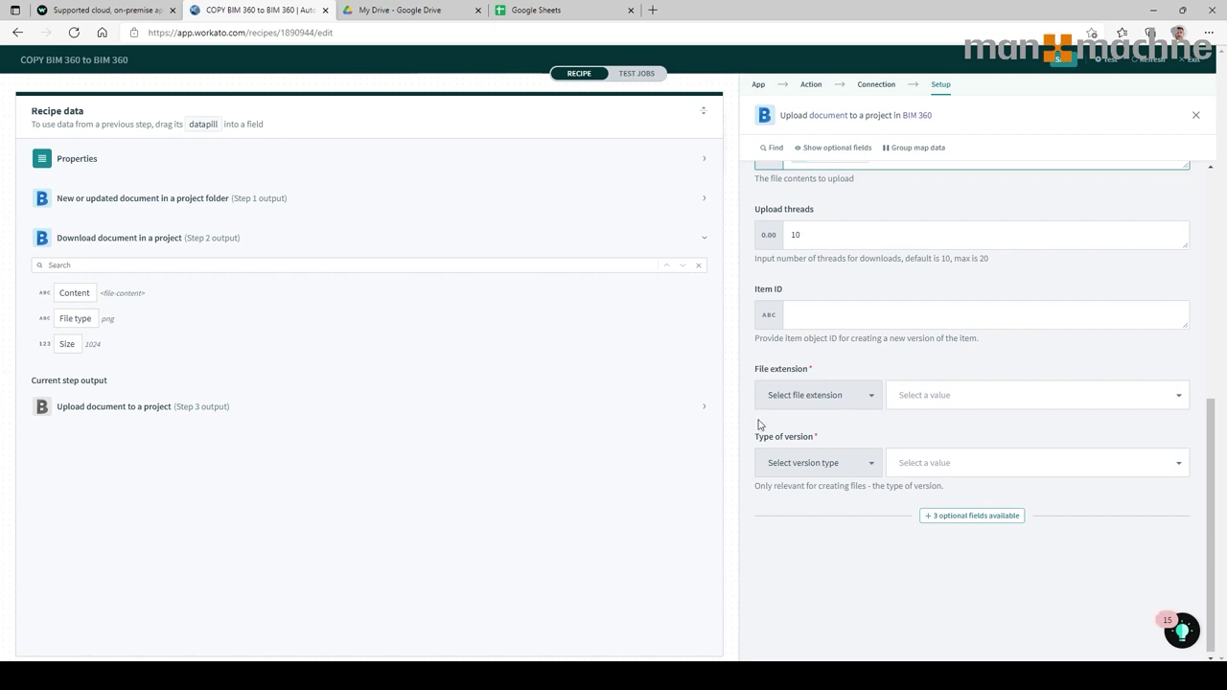
{"action": "left_click", "coordinate": [936, 404]}
{"action": "left_click", "coordinate": [935, 431]}
{"action": "left_click", "coordinate": [936, 468]}
{"action": "left_click", "coordinate": [935, 504]}
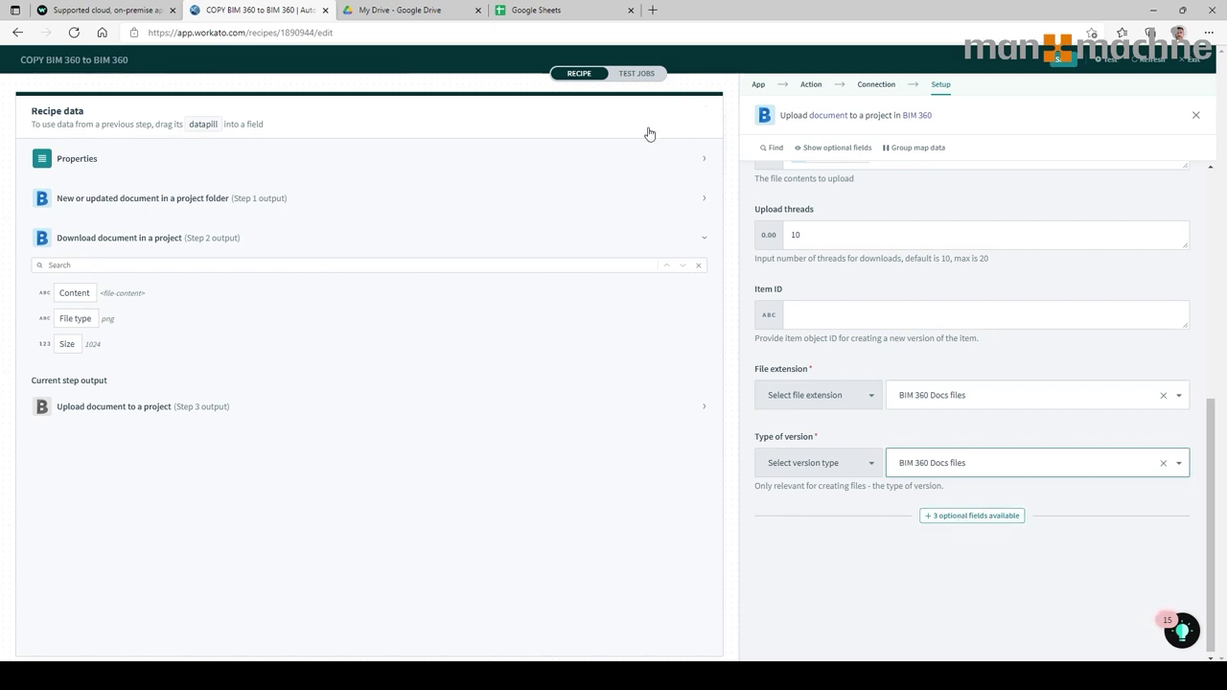
{"action": "left_click", "coordinate": [701, 113]}
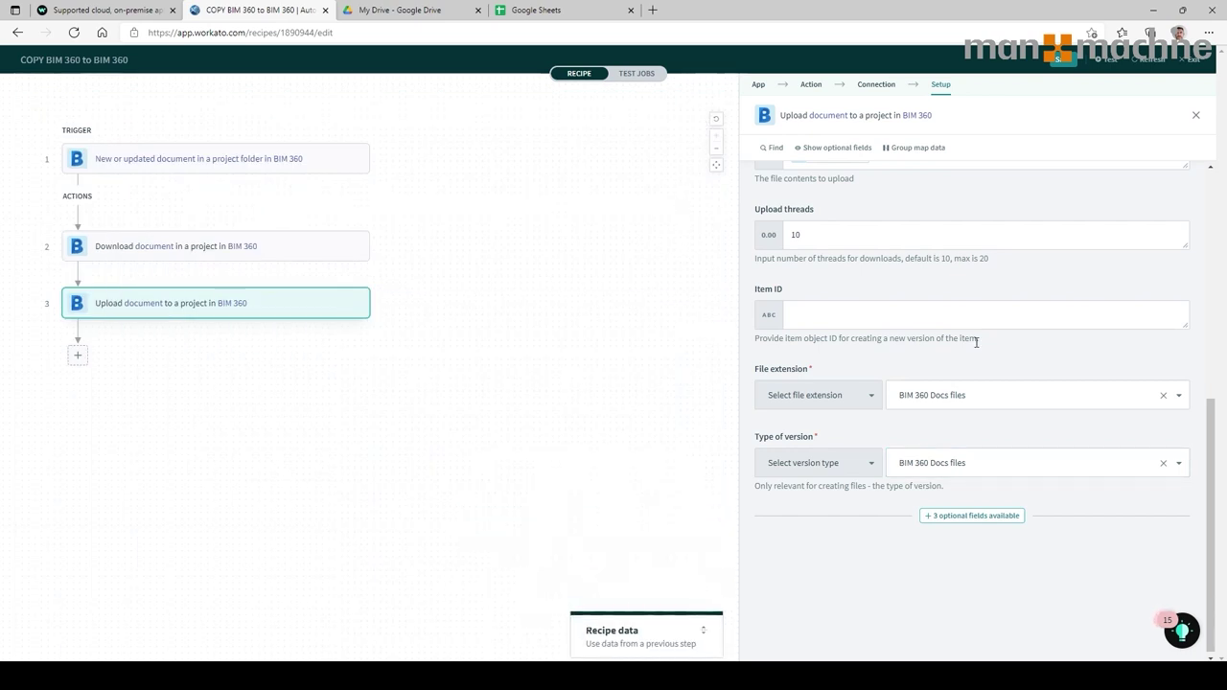
{"action": "left_click", "coordinate": [1064, 59]}
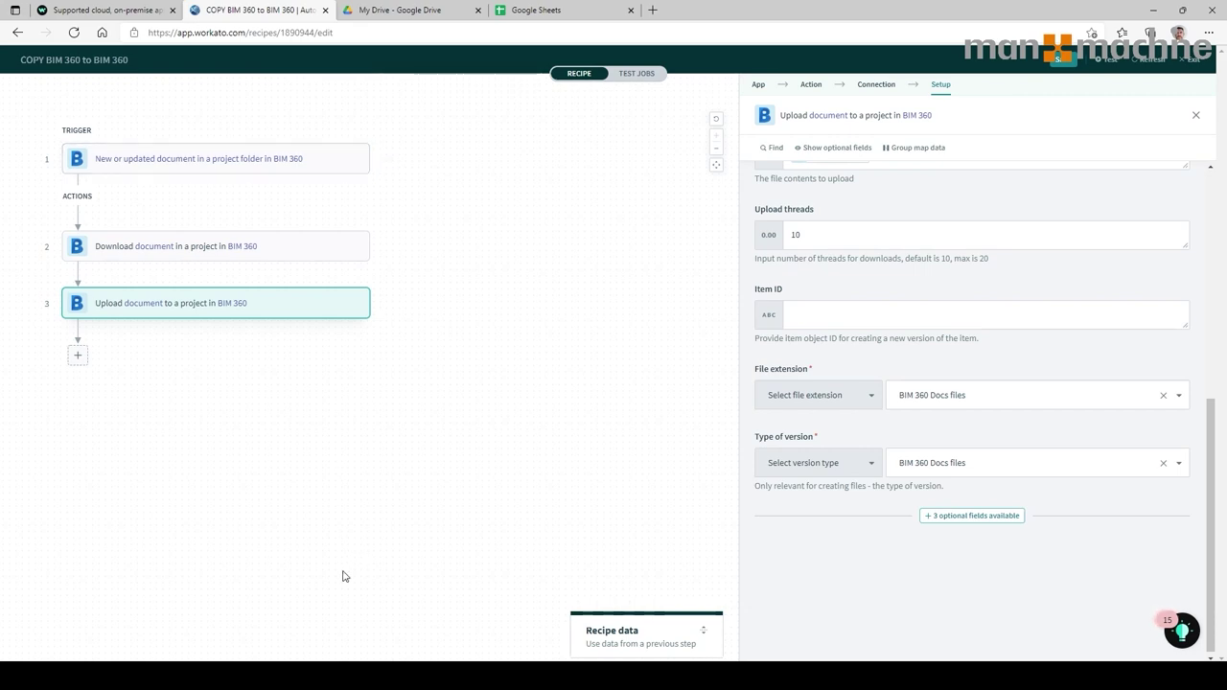
Switch to BIM 360 Document Management and examine the source project's 04.APPROVED folder and the destination project's 00.PUBLIC SHARED folder.
{"action": "left_click", "coordinate": [379, 640]}
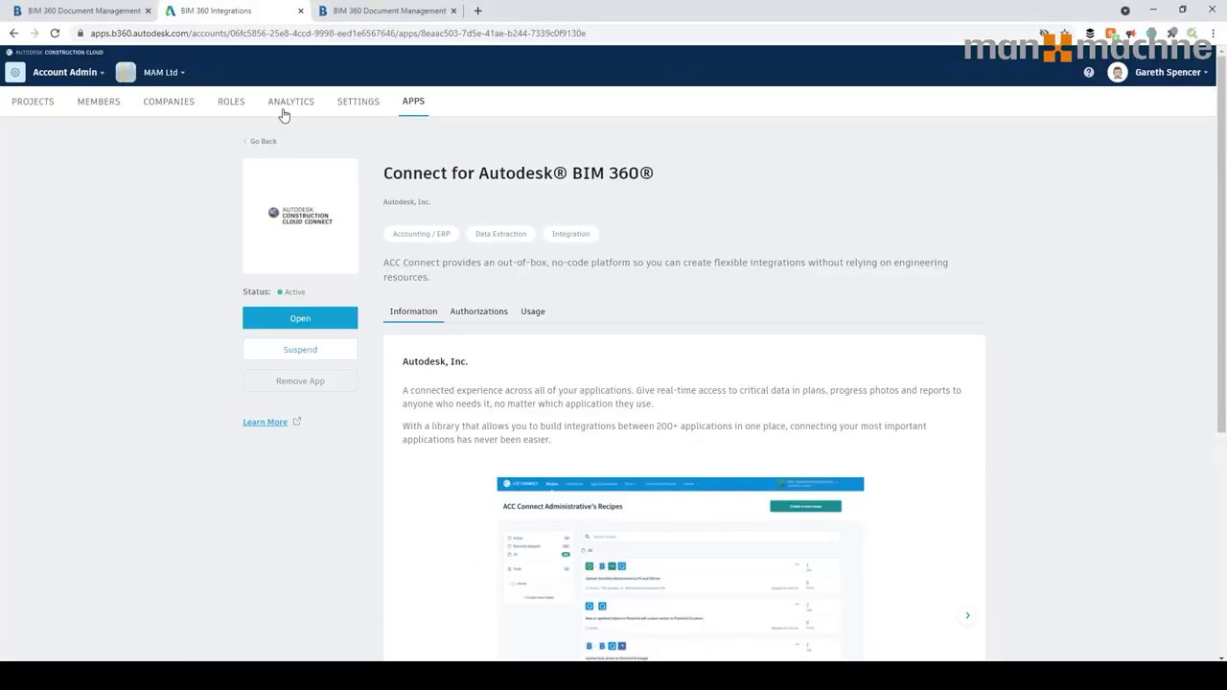
{"action": "left_click", "coordinate": [123, 11]}
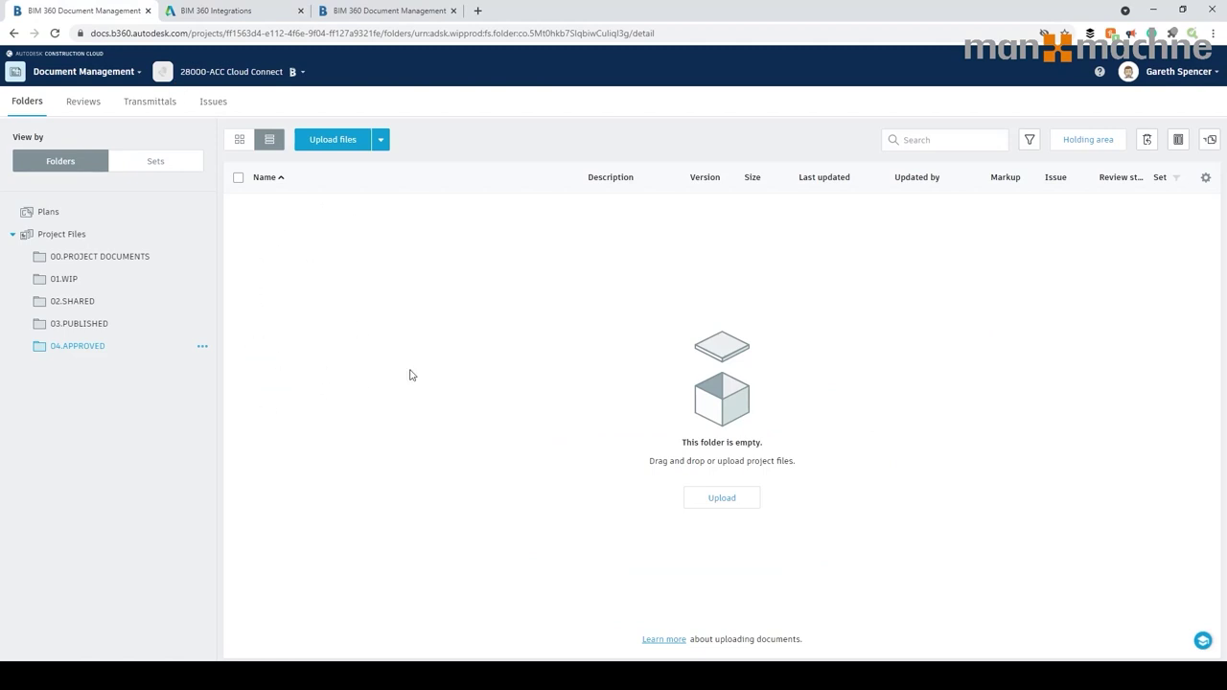
{"action": "left_click", "coordinate": [422, 11]}
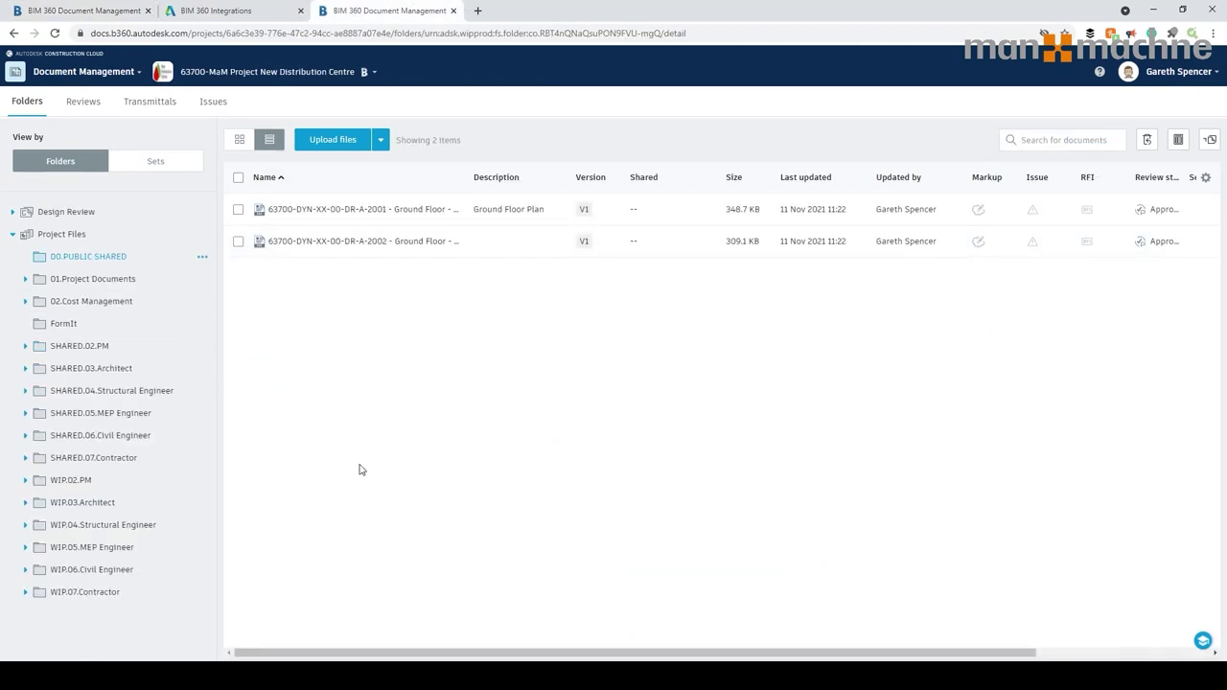
{"action": "left_click", "coordinate": [84, 11]}
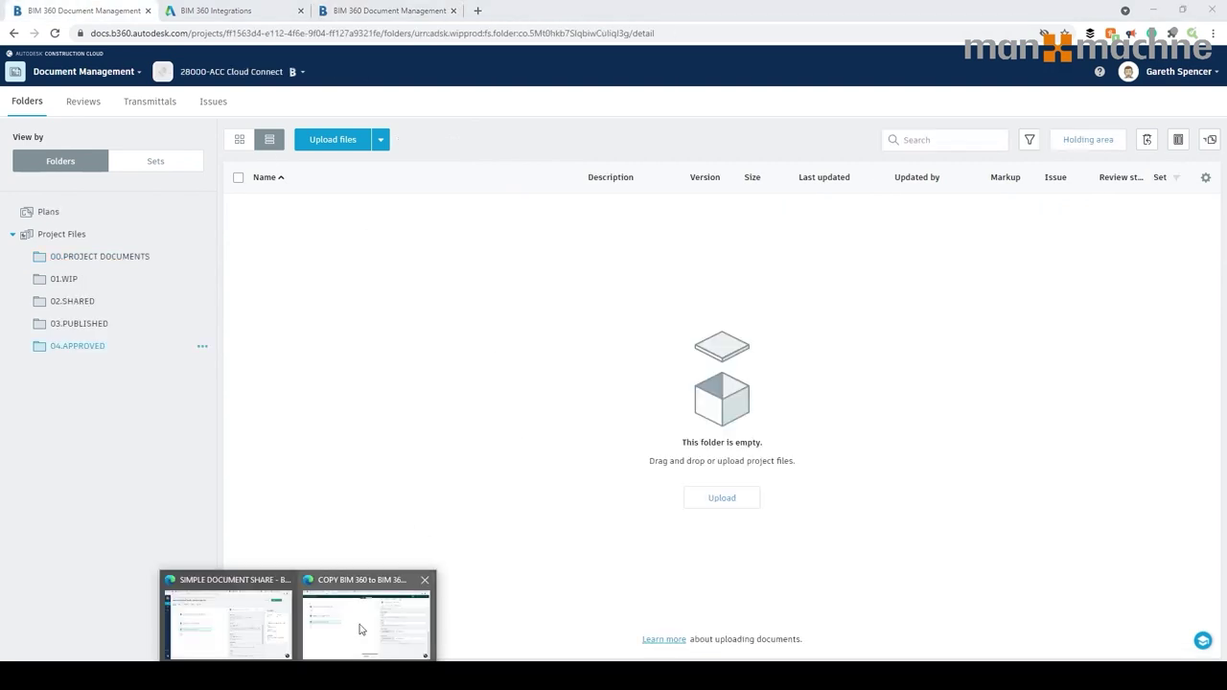
Switch back to the COPY BIM 360 to BIM 360 recipe editor, save the recipe, and start a test.
{"action": "left_click", "coordinate": [361, 628]}
{"action": "left_click", "coordinate": [1065, 59]}
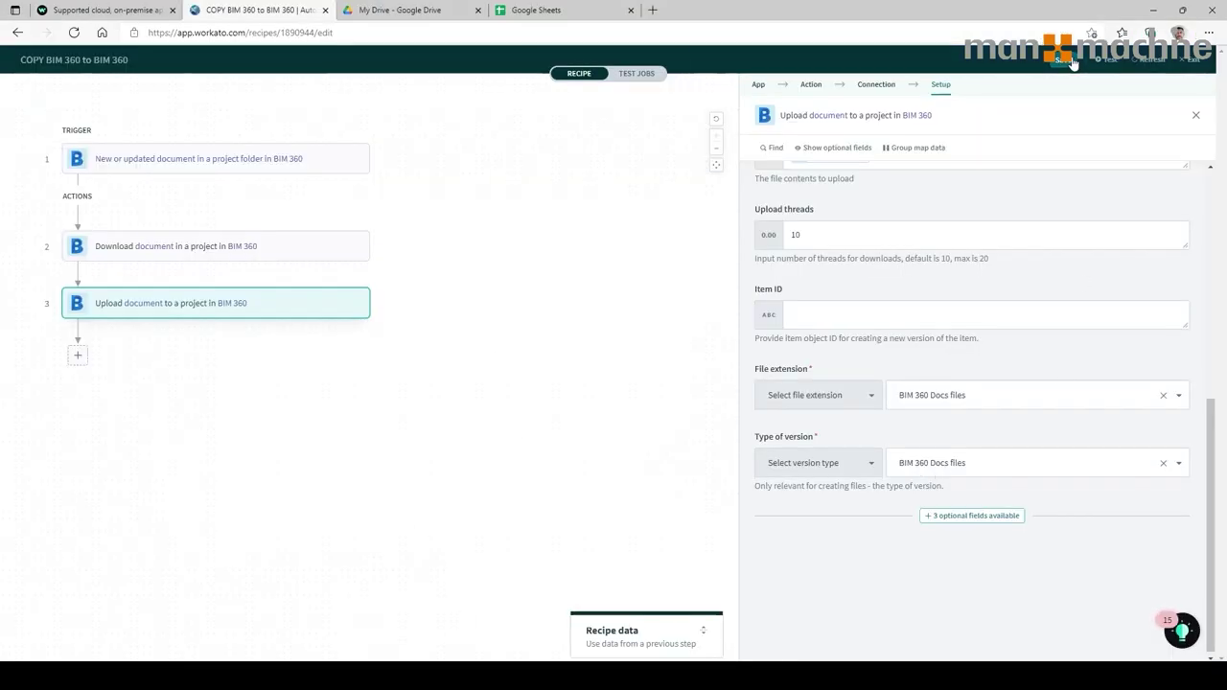
{"action": "left_click", "coordinate": [1107, 59]}
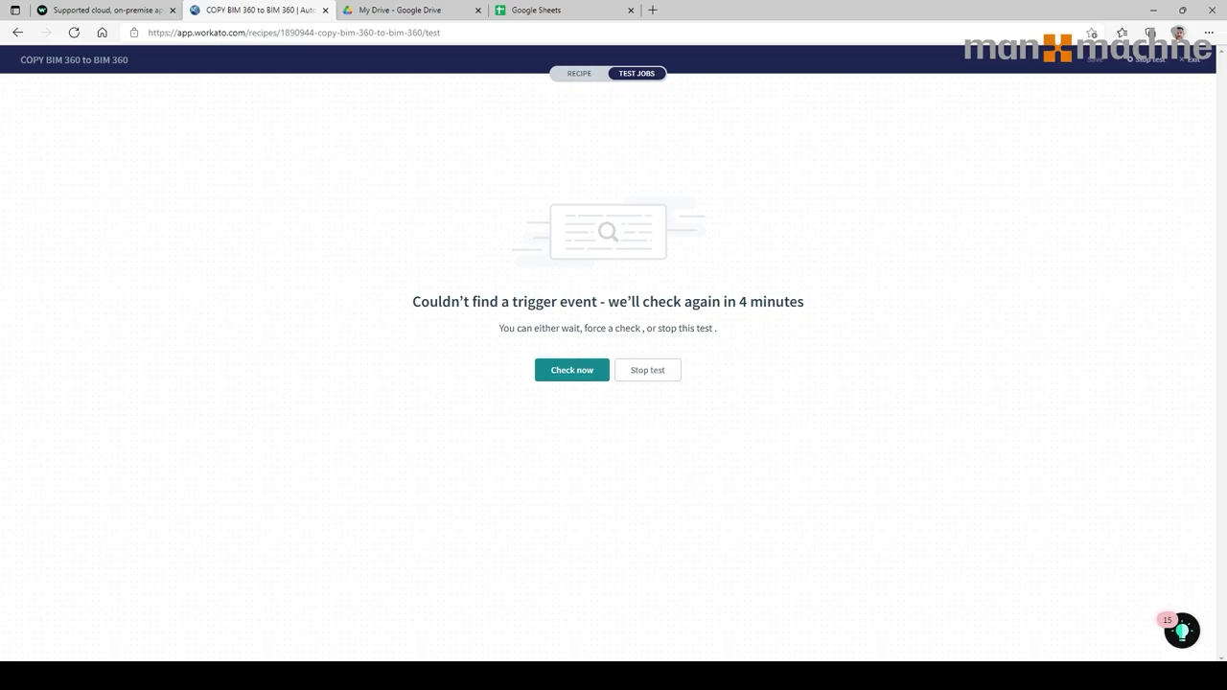
In BIM 360, upload the Ground Floor North and South PDFs to the source's 04.APPROVED folder and refresh the destination's 00.PUBLIC SHARED folder.
{"action": "left_click", "coordinate": [340, 623]}
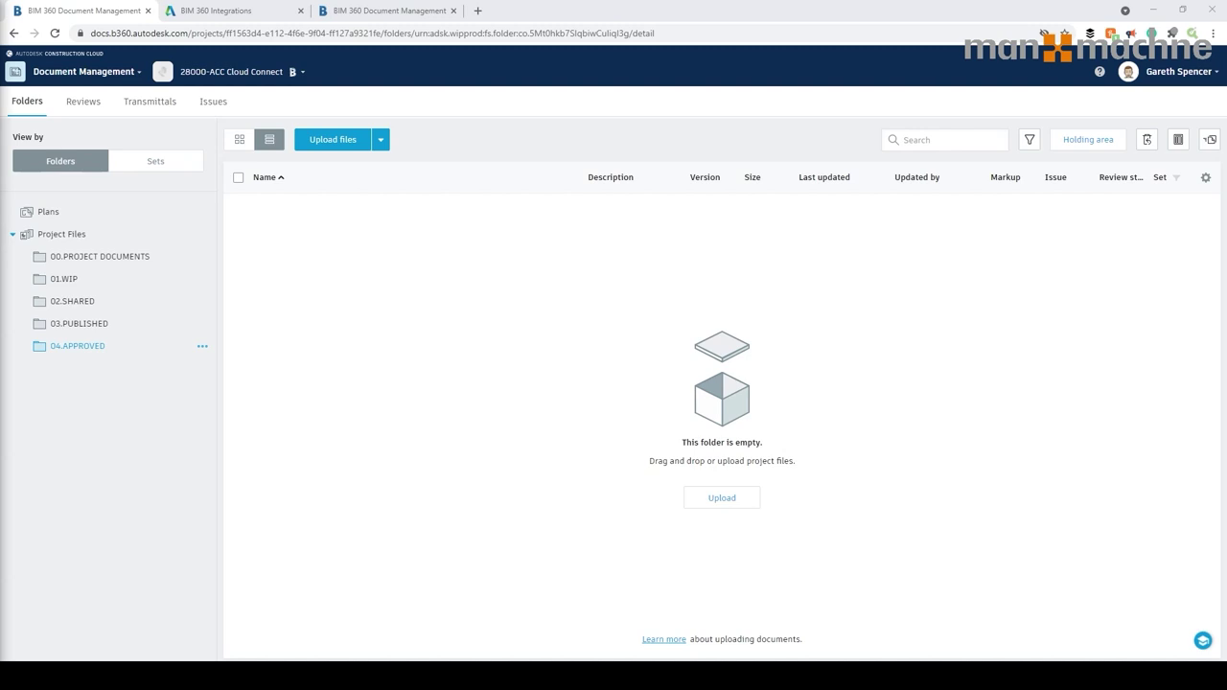
{"action": "left_click_drag", "start_coordinate": [1226, 424], "coordinate": [816, 451]}
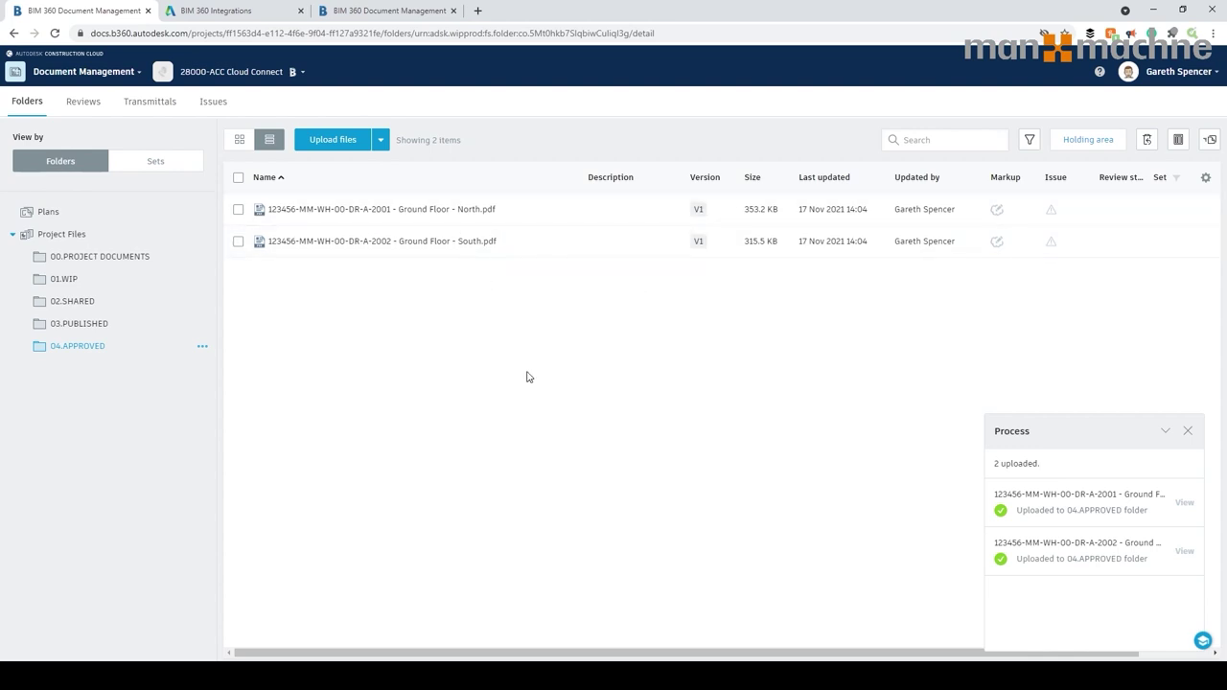
{"action": "left_click", "coordinate": [394, 11]}
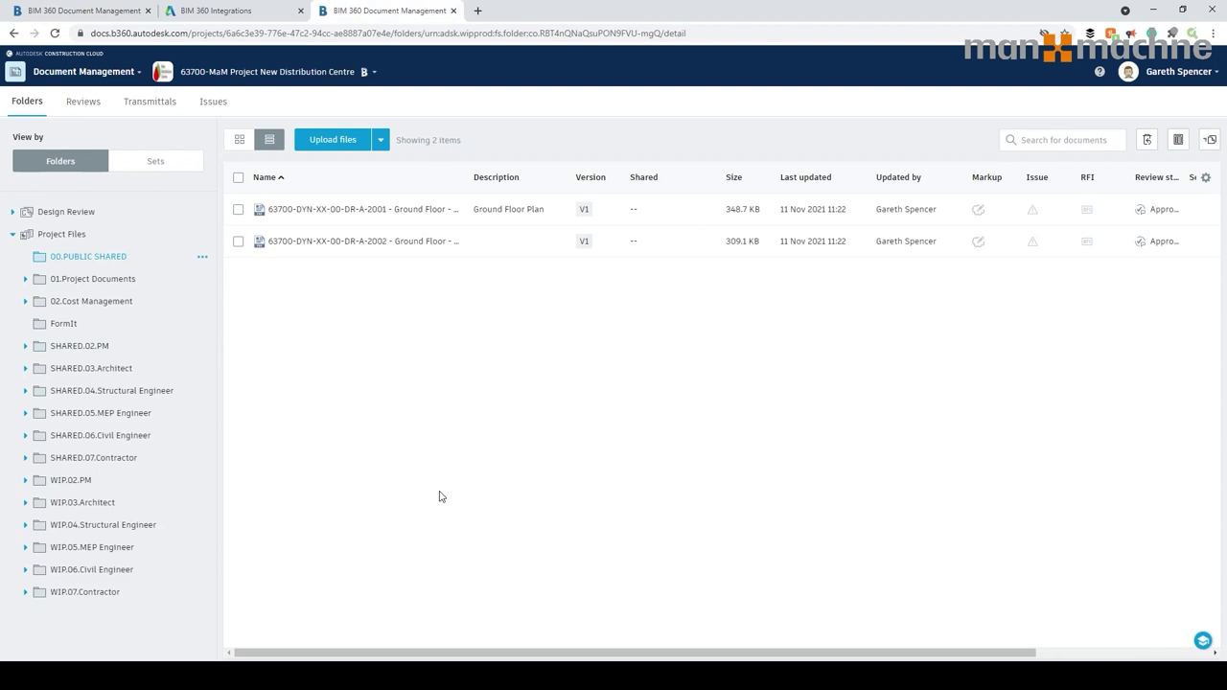
{"action": "key", "text": "F5"}
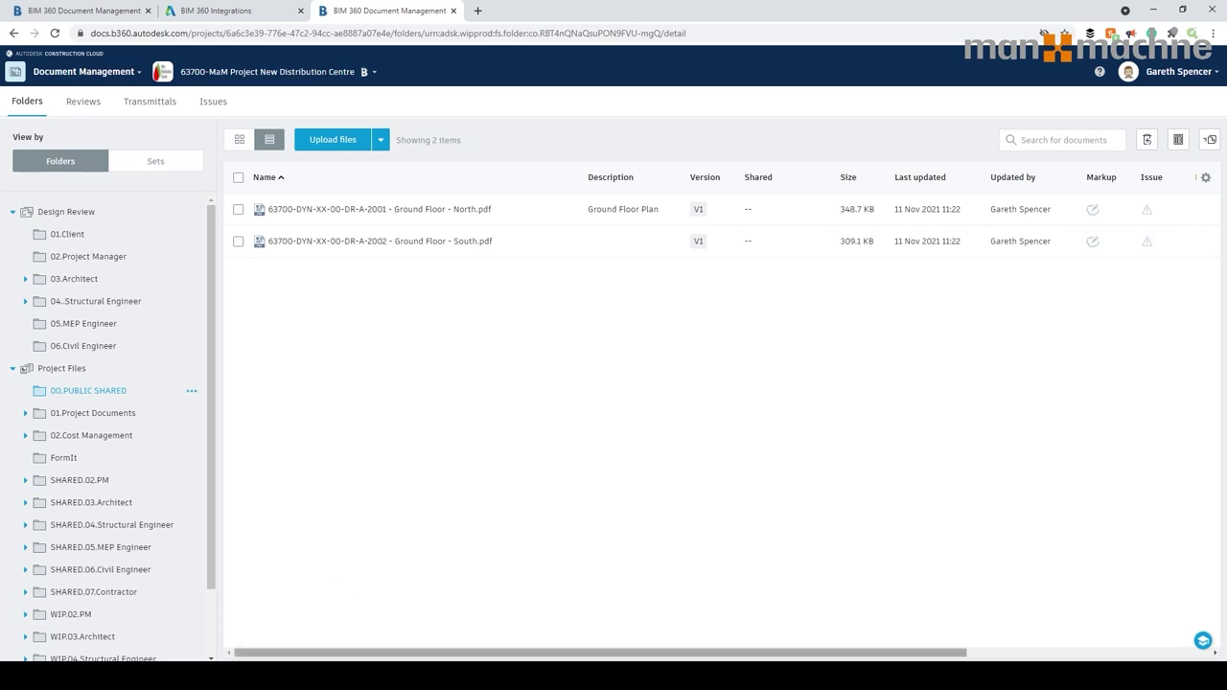
Return to the running recipe test, force an immediate check for a trigger event, and exit the recipe editor.
{"action": "mouse_move", "coordinate": [369, 675]}
{"action": "left_click", "coordinate": [369, 620]}
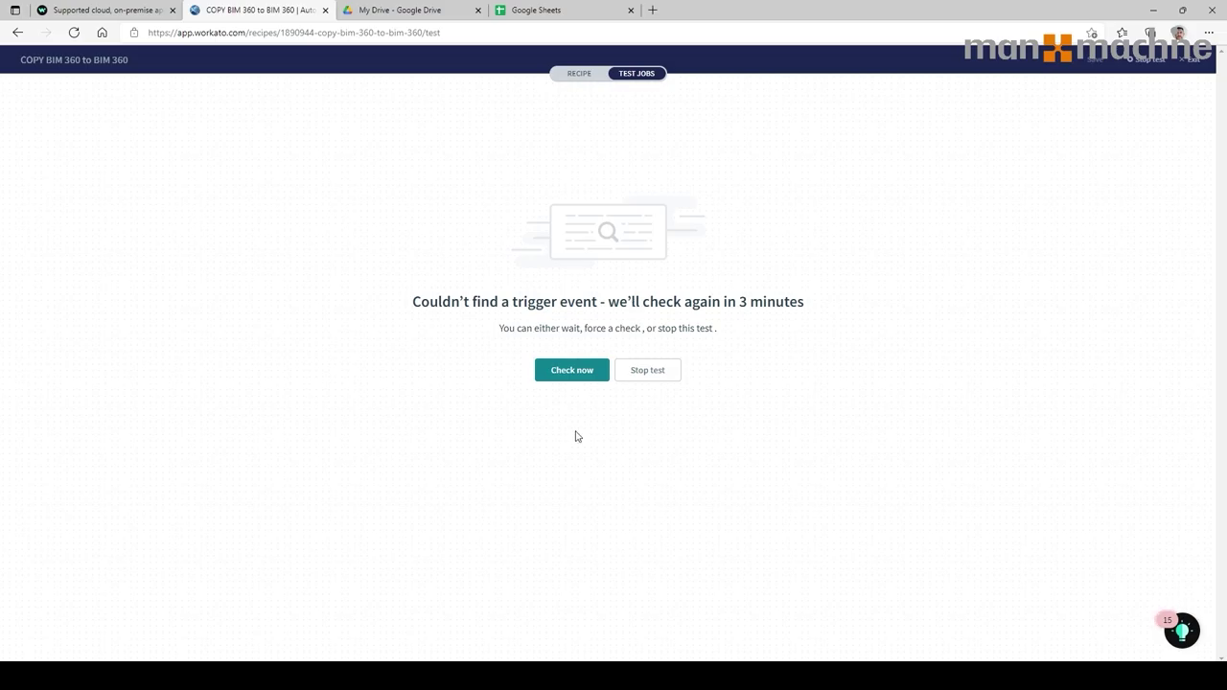
{"action": "left_click", "coordinate": [567, 375]}
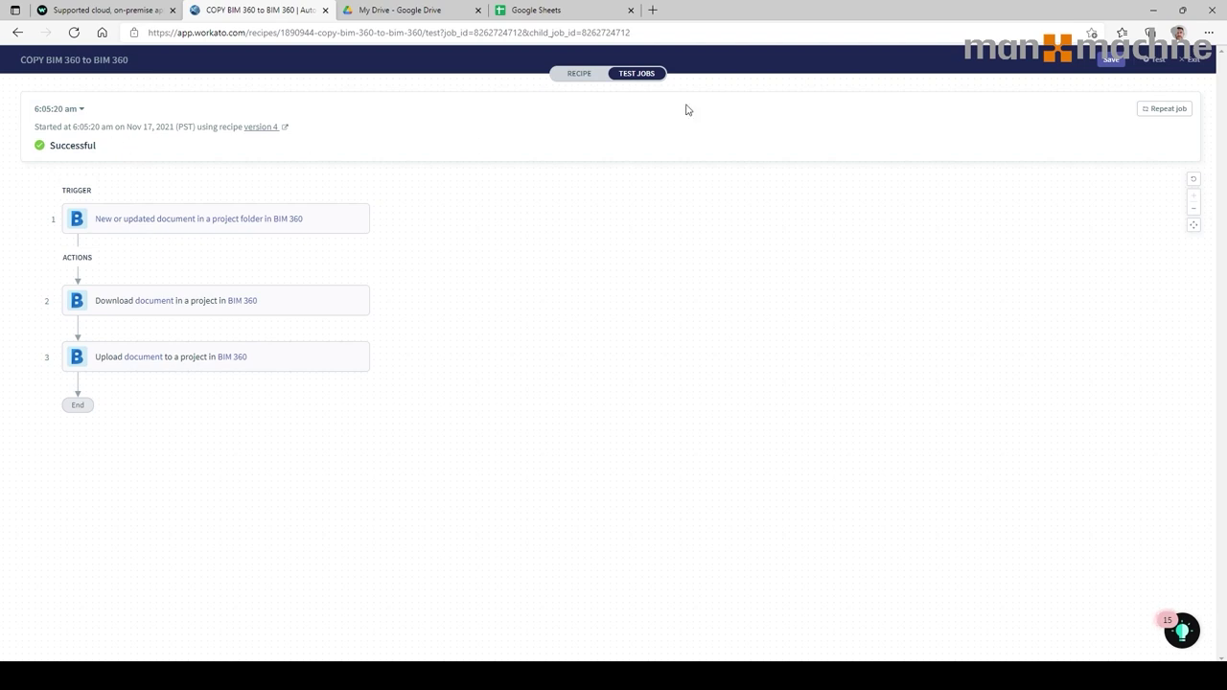
{"action": "left_click", "coordinate": [1191, 59]}
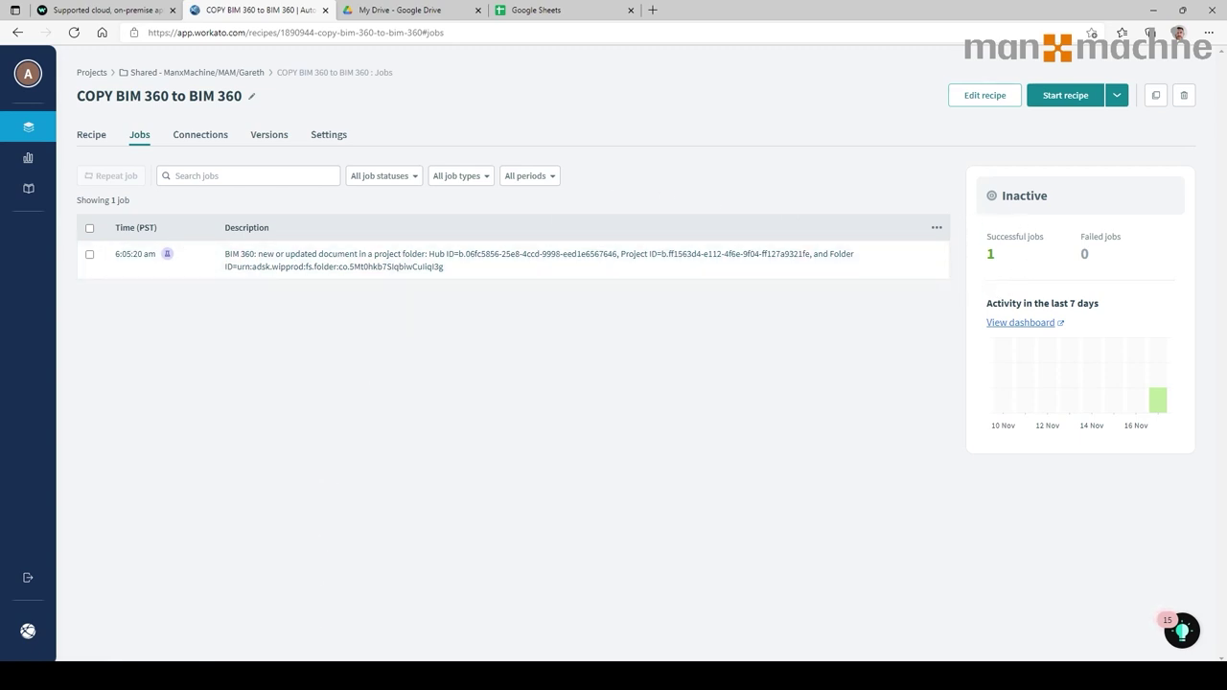
Check the destination's 00.PUBLIC SHARED folder in BIM 360 and upload section drawings 2300, 2301 and 2302 to the source's 04.APPROVED folder.
{"action": "mouse_move", "coordinate": [329, 676]}
{"action": "left_click", "coordinate": [389, 635]}
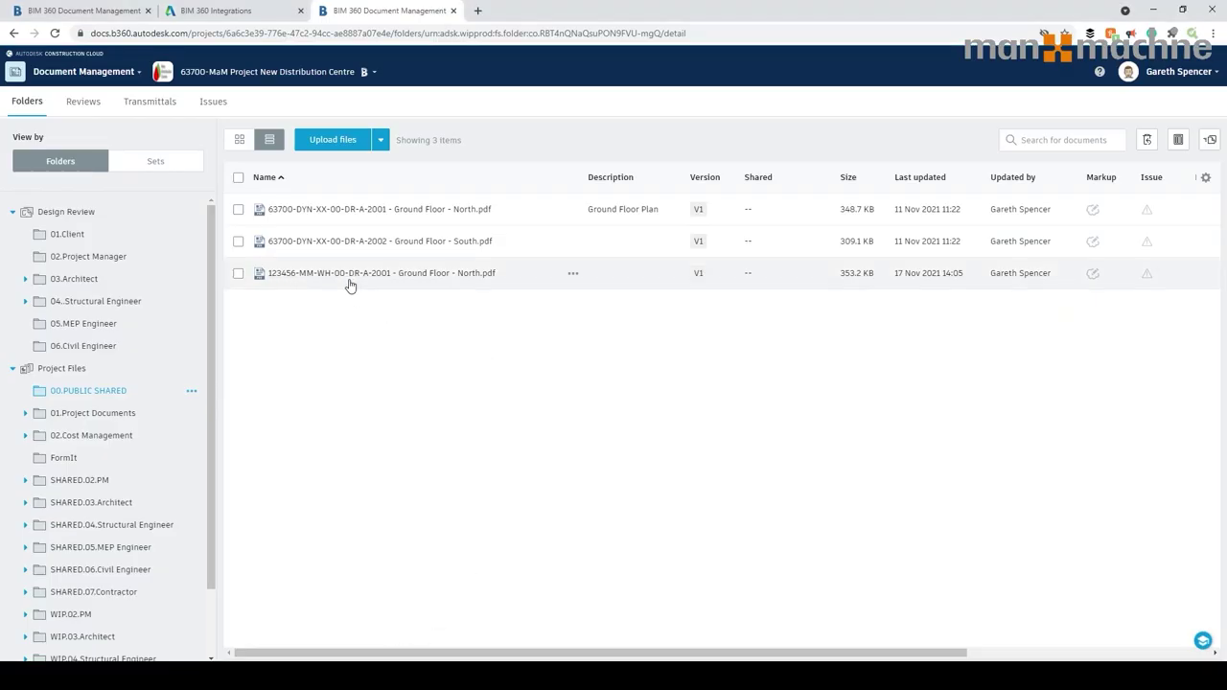
{"action": "left_click", "coordinate": [86, 11]}
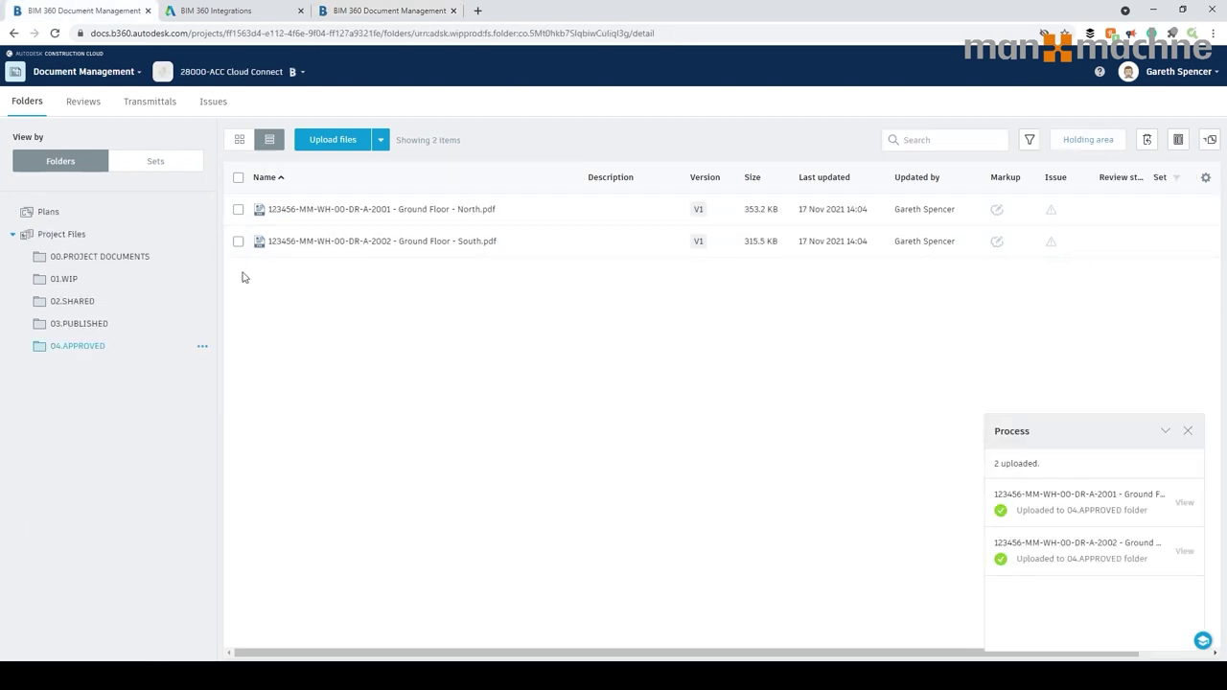
{"action": "left_click_drag", "start_coordinate": [378, 659], "coordinate": [381, 507]}
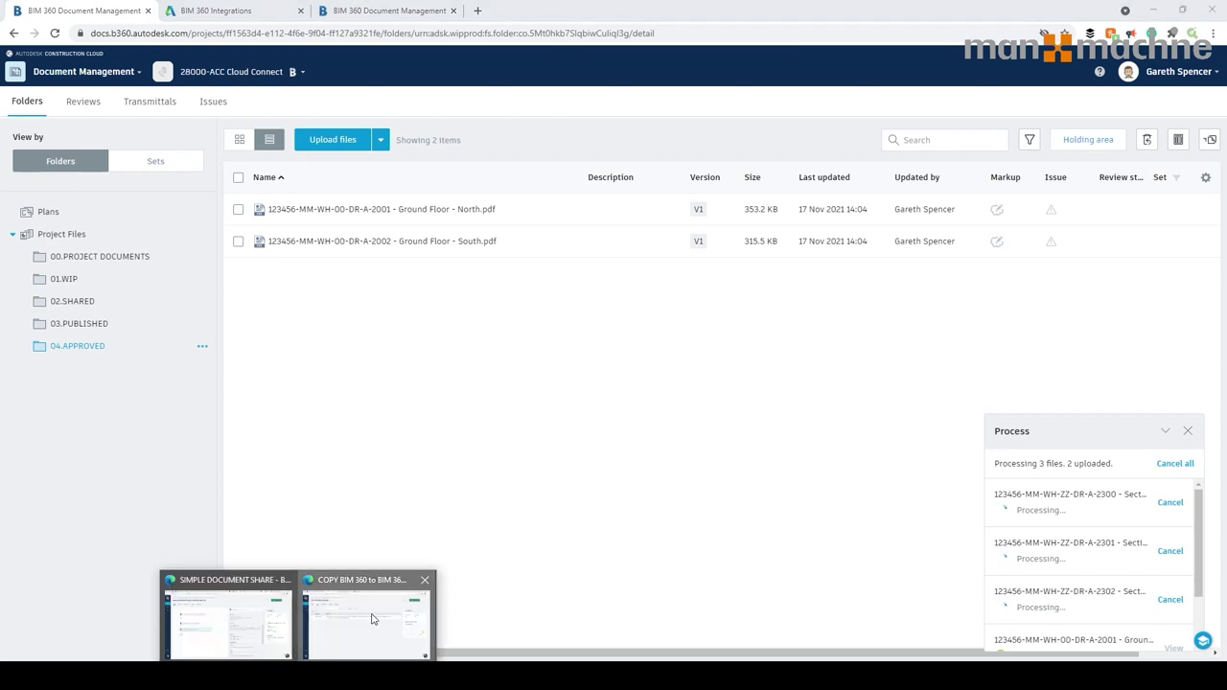
Switch to the COPY BIM 360 to BIM 360 recipe, start it, and check the destination's 00.PUBLIC SHARED folder in BIM 360.
{"action": "left_click", "coordinate": [374, 618]}
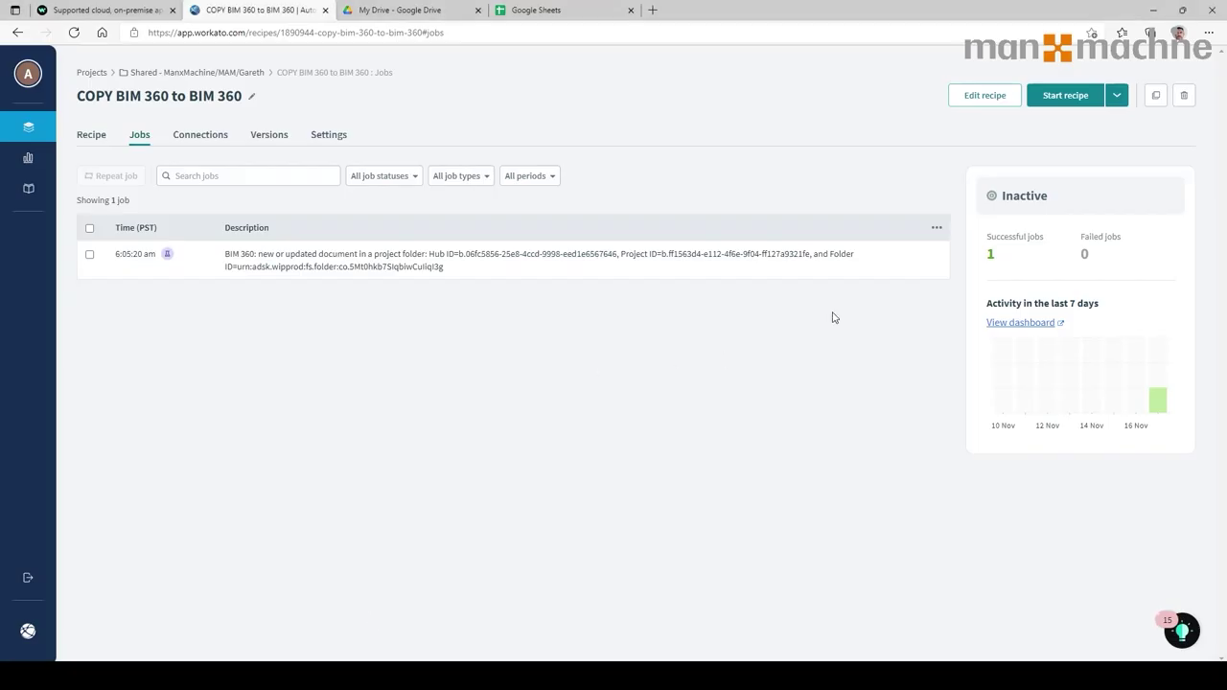
{"action": "left_click", "coordinate": [1093, 98]}
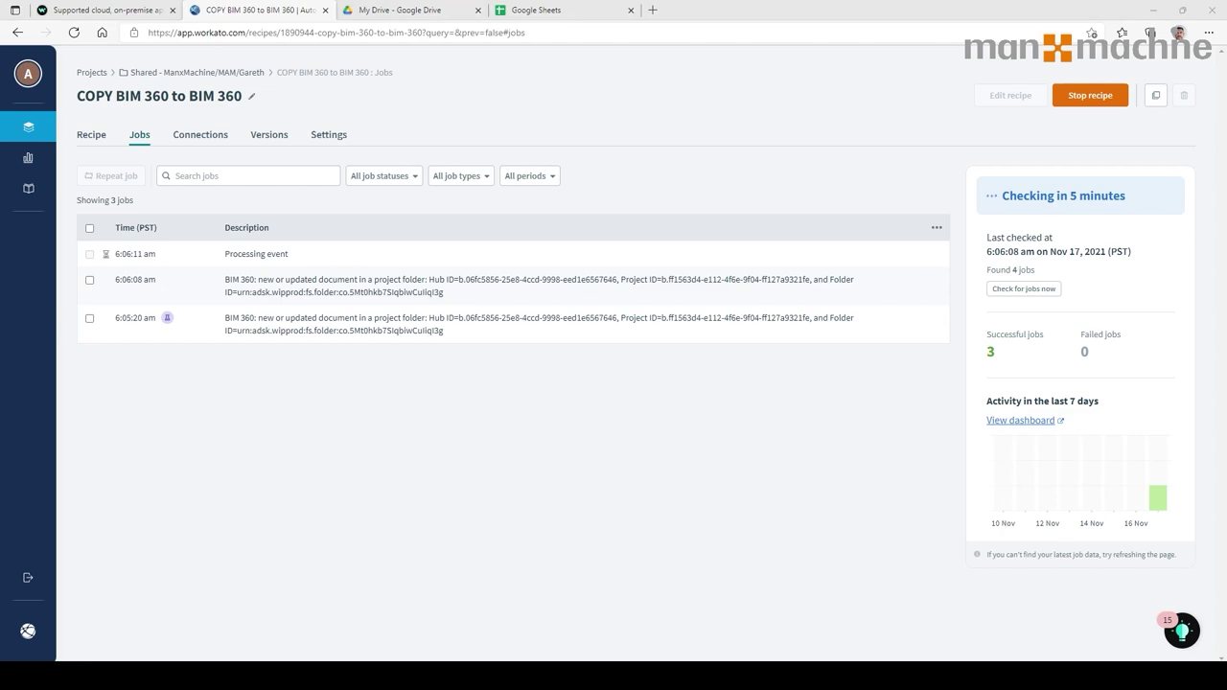
{"action": "left_click", "coordinate": [375, 637]}
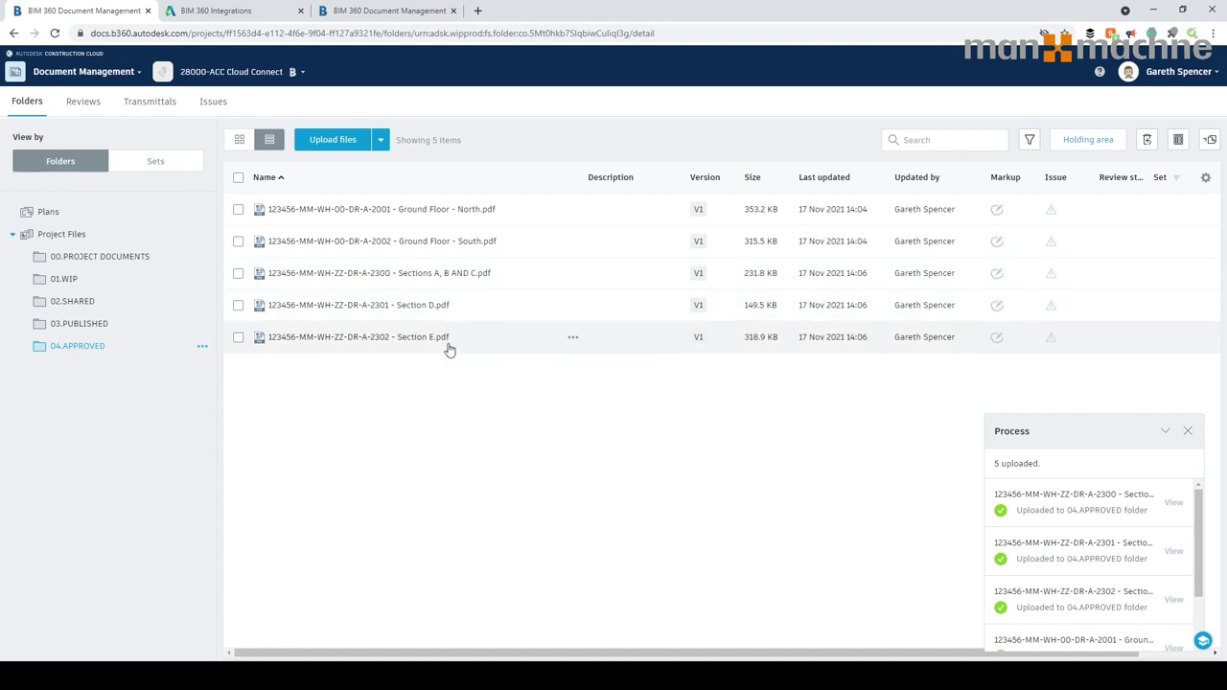
{"action": "left_click", "coordinate": [389, 14]}
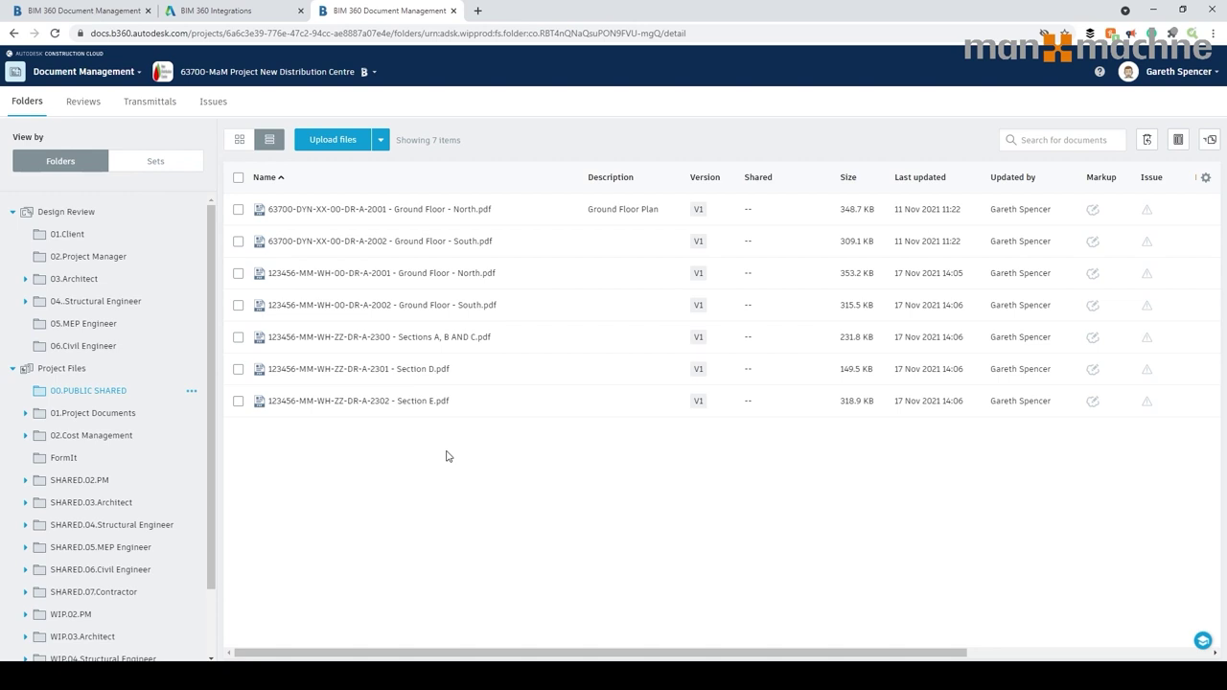
Return to the running recipe, stop it, and display its trigger and actions.
{"action": "left_click", "coordinate": [351, 637]}
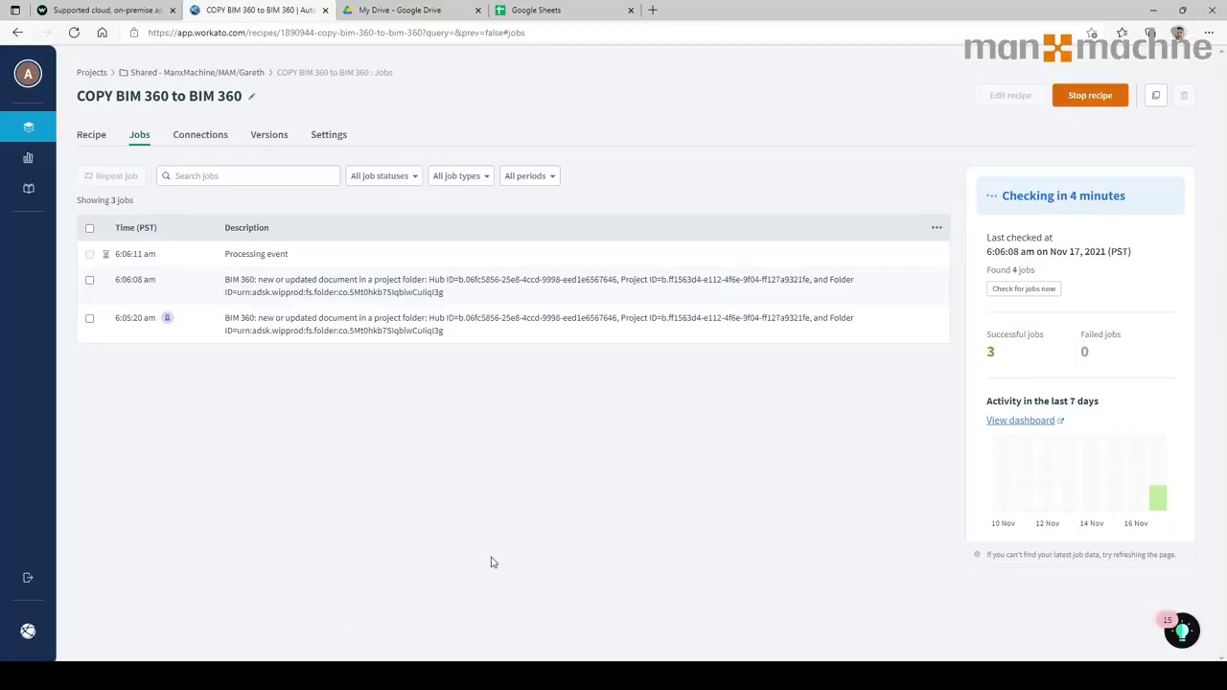
{"action": "left_click", "coordinate": [1101, 103]}
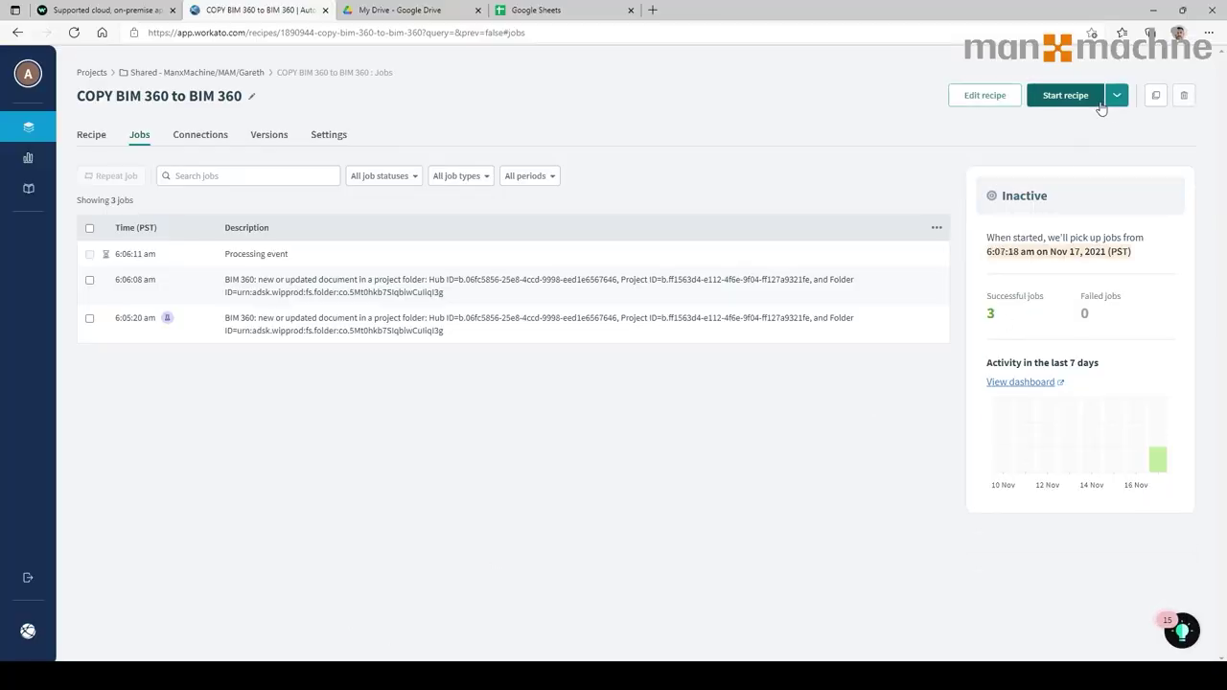
{"action": "left_click", "coordinate": [90, 137]}
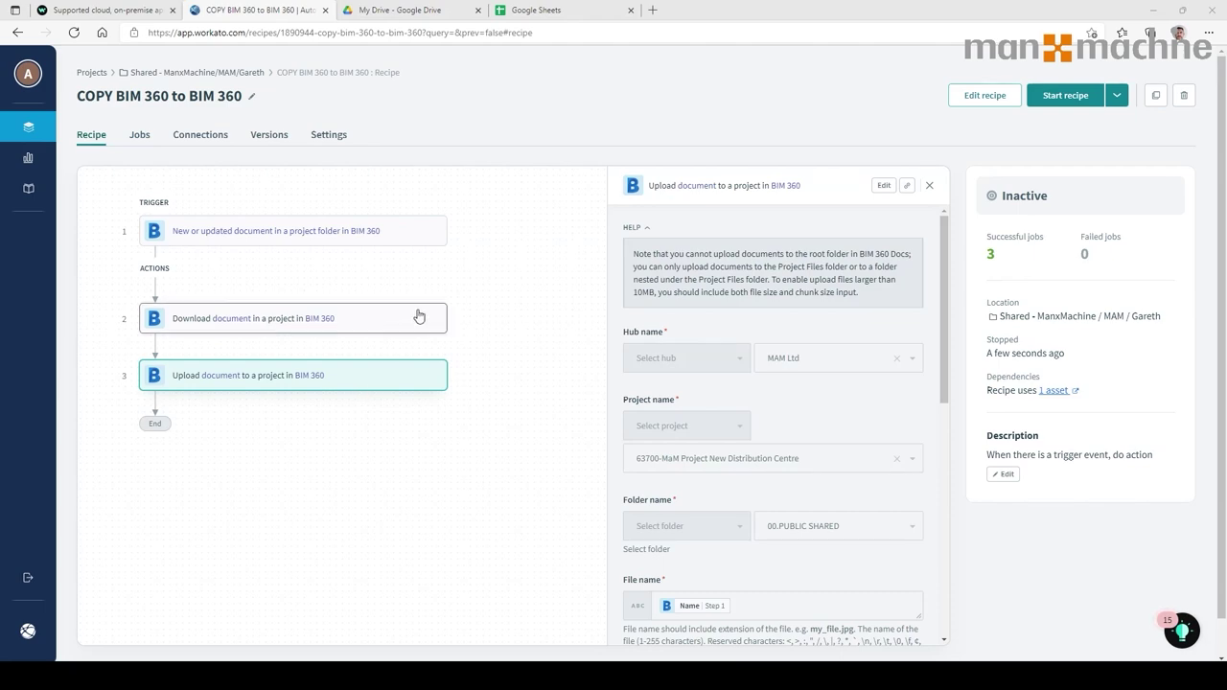
Look inside the ACC PROJECT TRANSFER folder in Google Drive and return to the recipe.
{"action": "left_click", "coordinate": [422, 10]}
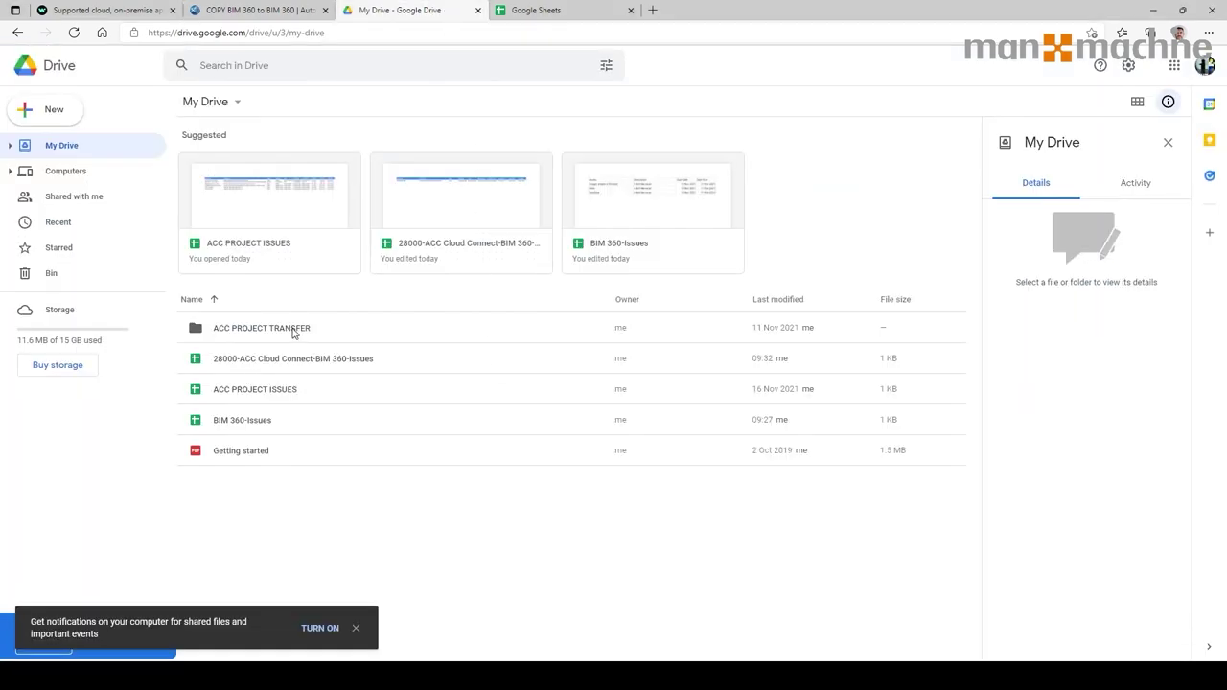
{"action": "double_click", "coordinate": [380, 330]}
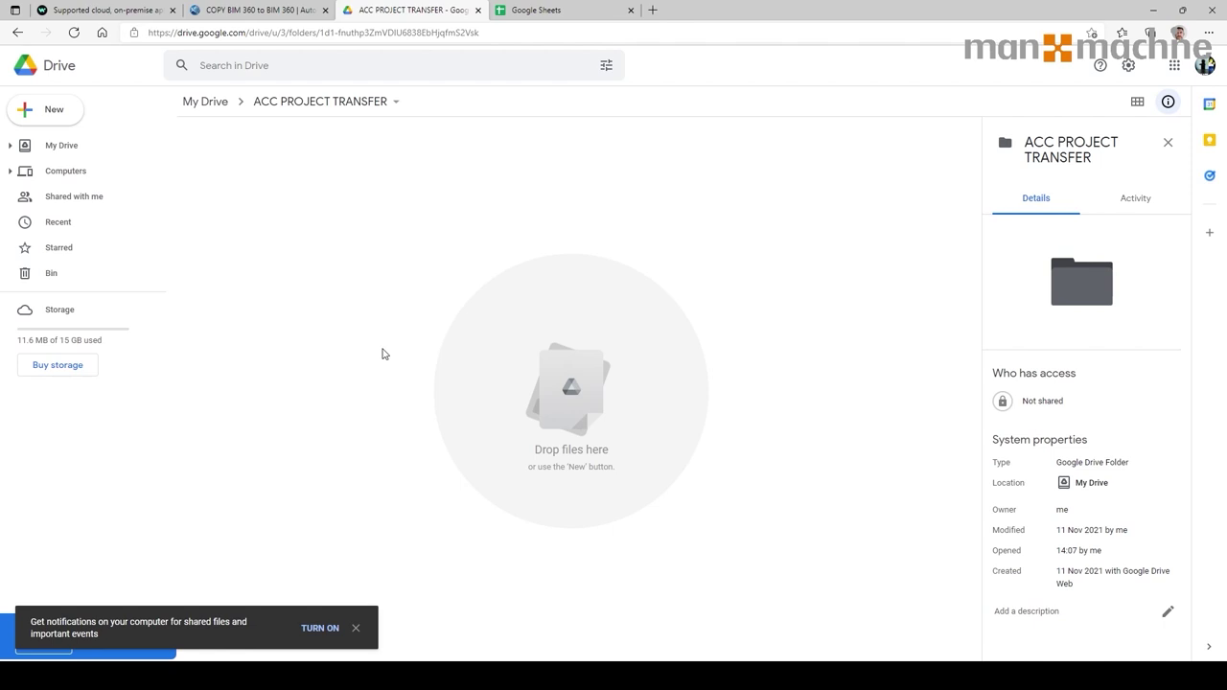
{"action": "left_click", "coordinate": [255, 12]}
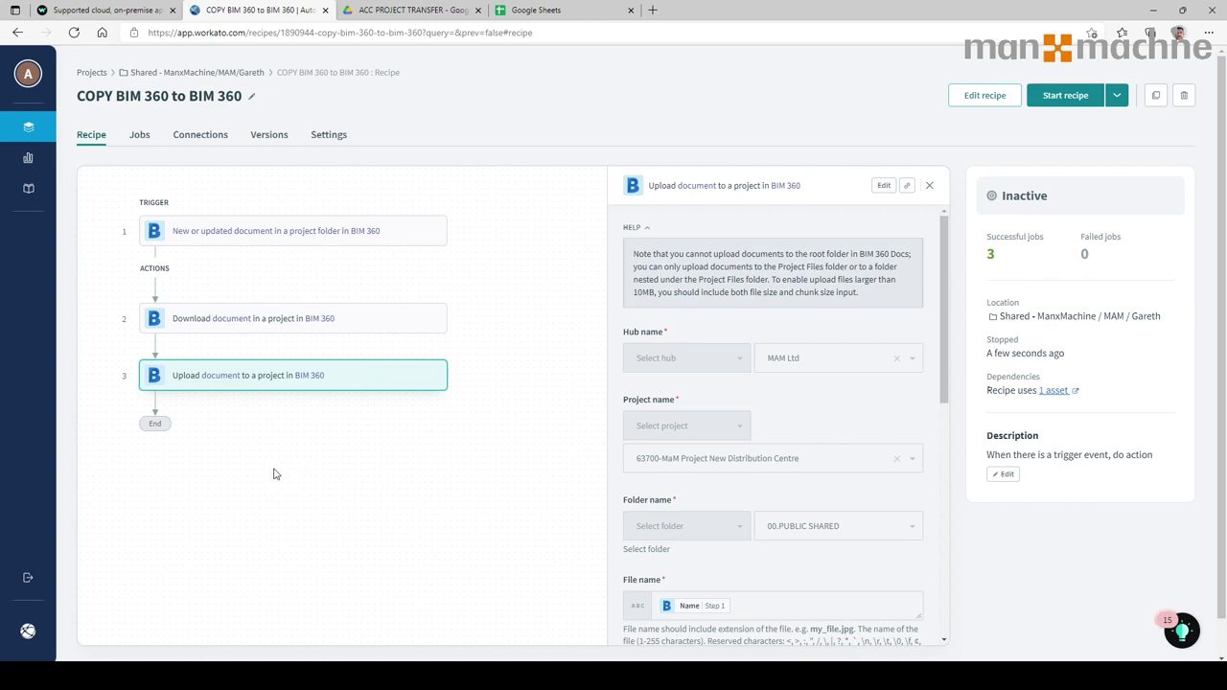
Edit the recipe and add an Upload large file action for Google Drive as step 4, using the Google Drive (Polyline) connection.
{"action": "left_click", "coordinate": [982, 95]}
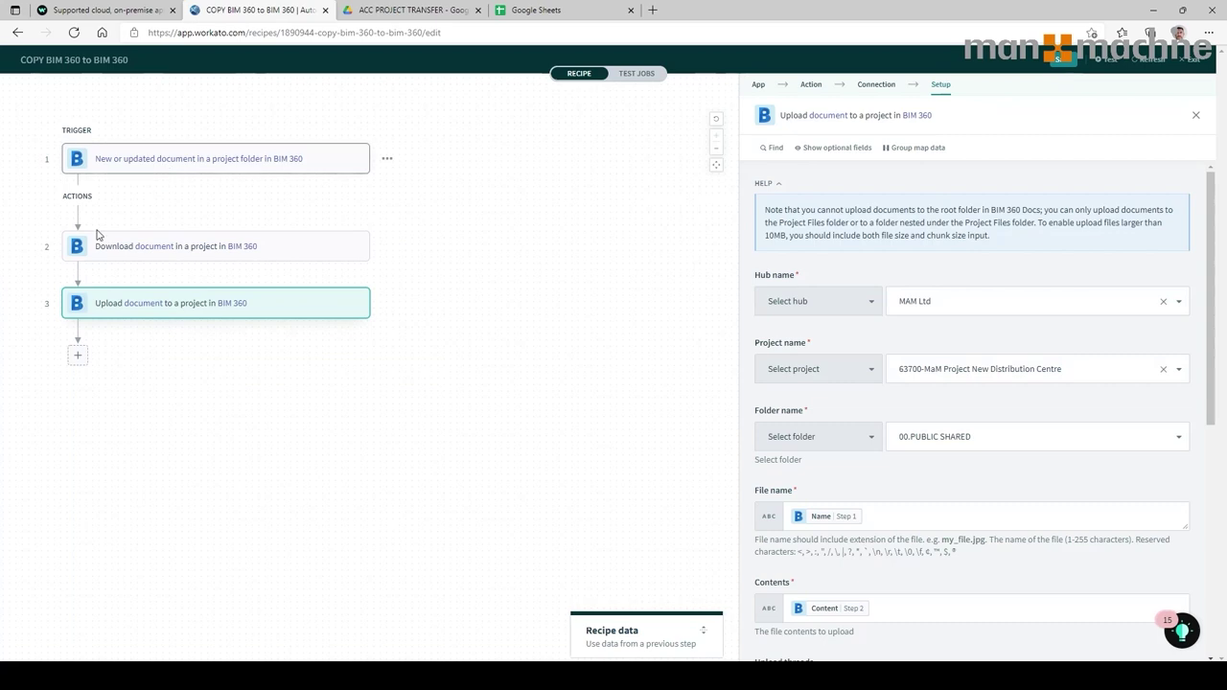
{"action": "left_click", "coordinate": [76, 358]}
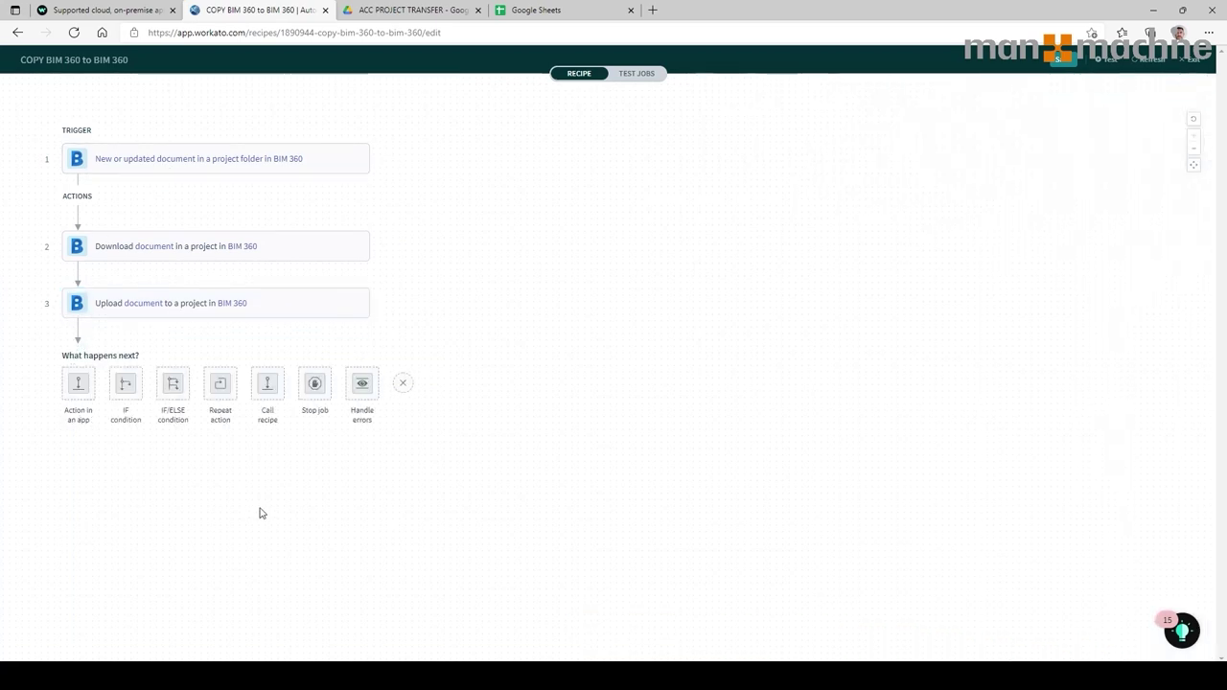
{"action": "left_click", "coordinate": [89, 383]}
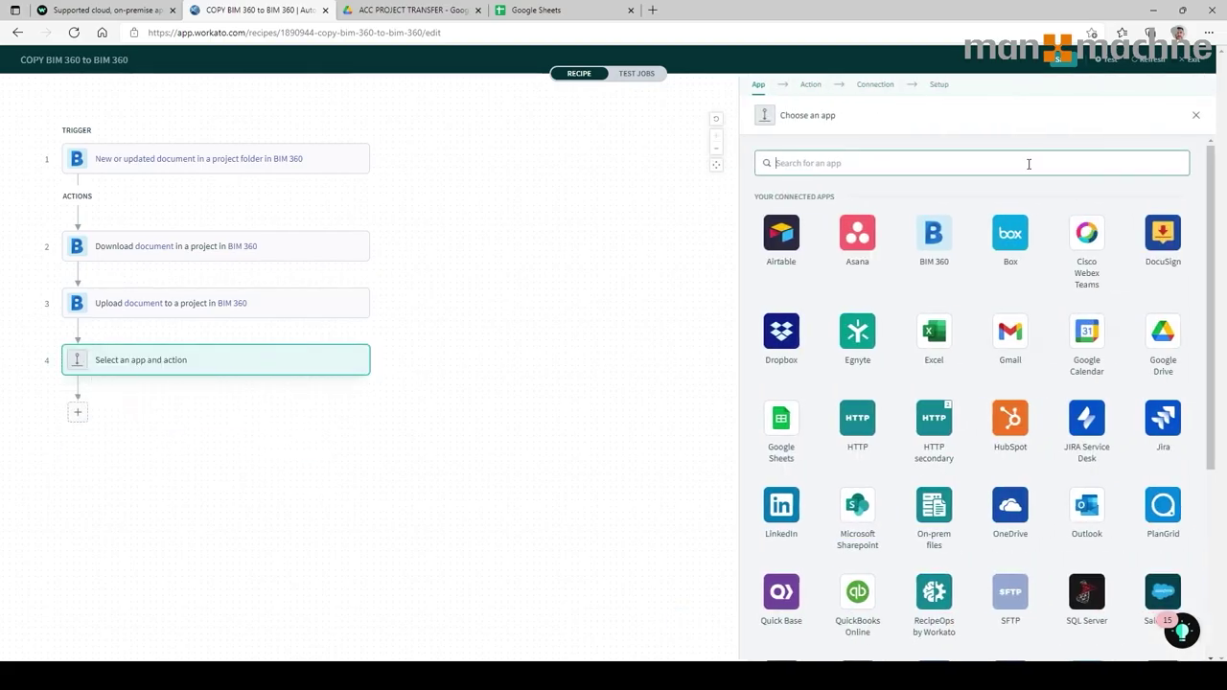
{"action": "type", "text": "google"}
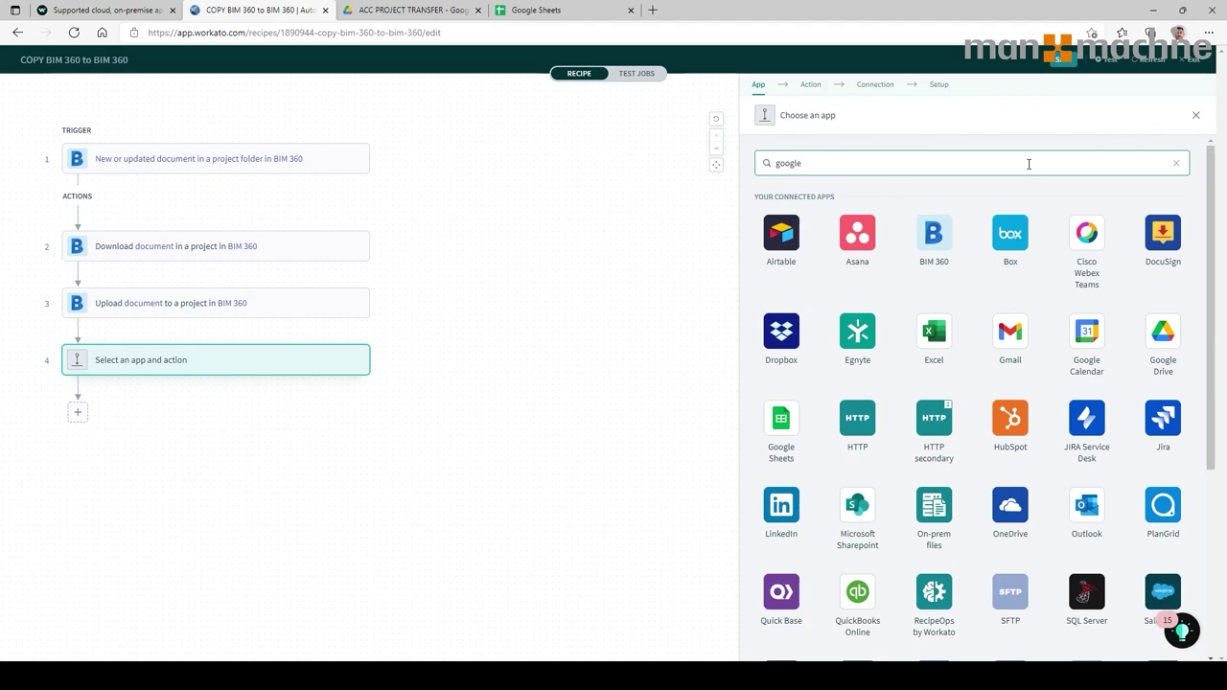
{"action": "left_click", "coordinate": [860, 237]}
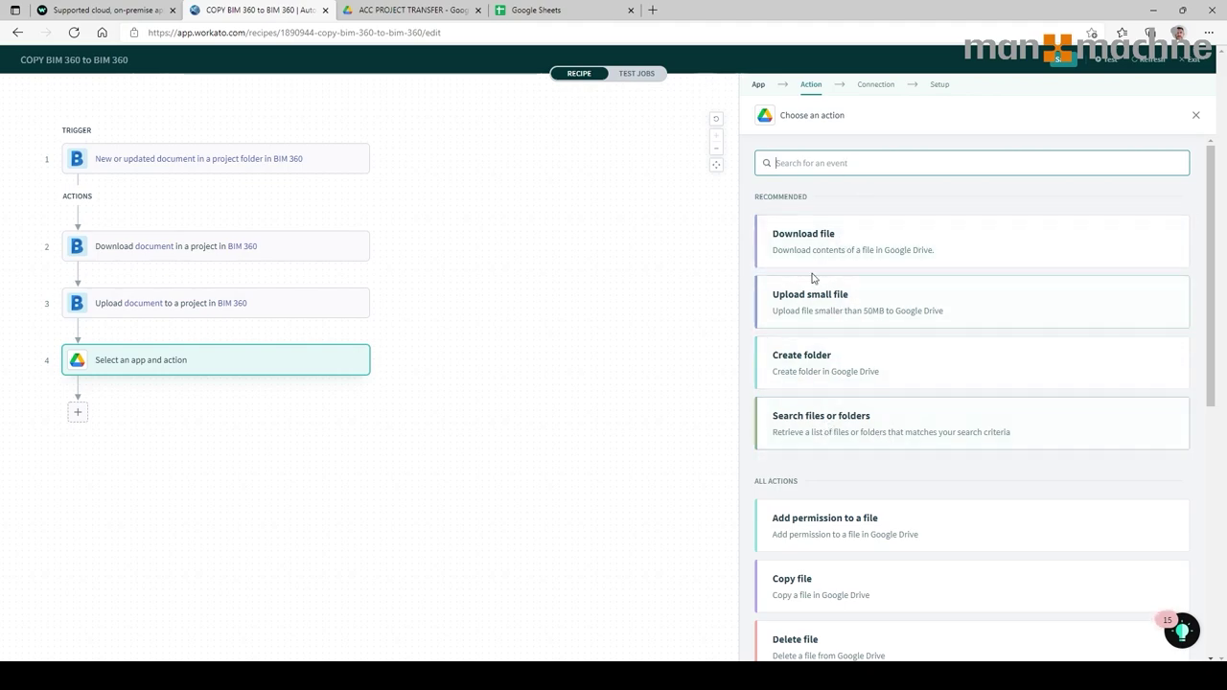
{"action": "left_click", "coordinate": [797, 164]}
{"action": "type", "text": "upload"}
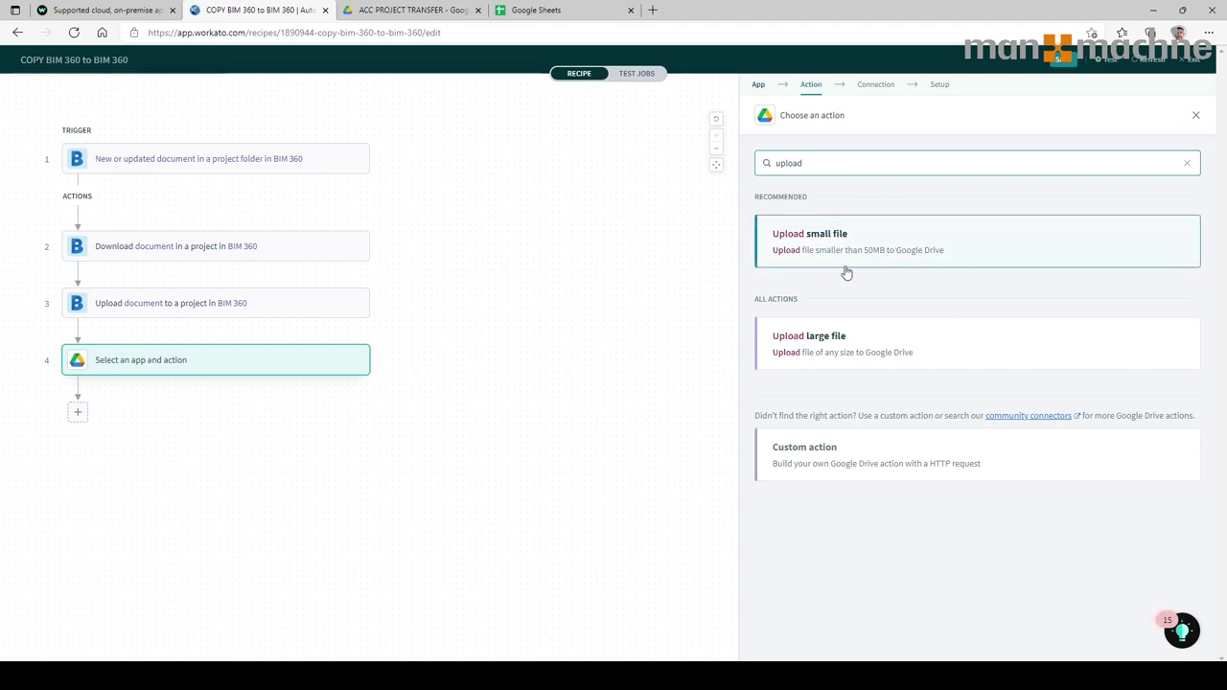
{"action": "left_click", "coordinate": [847, 348]}
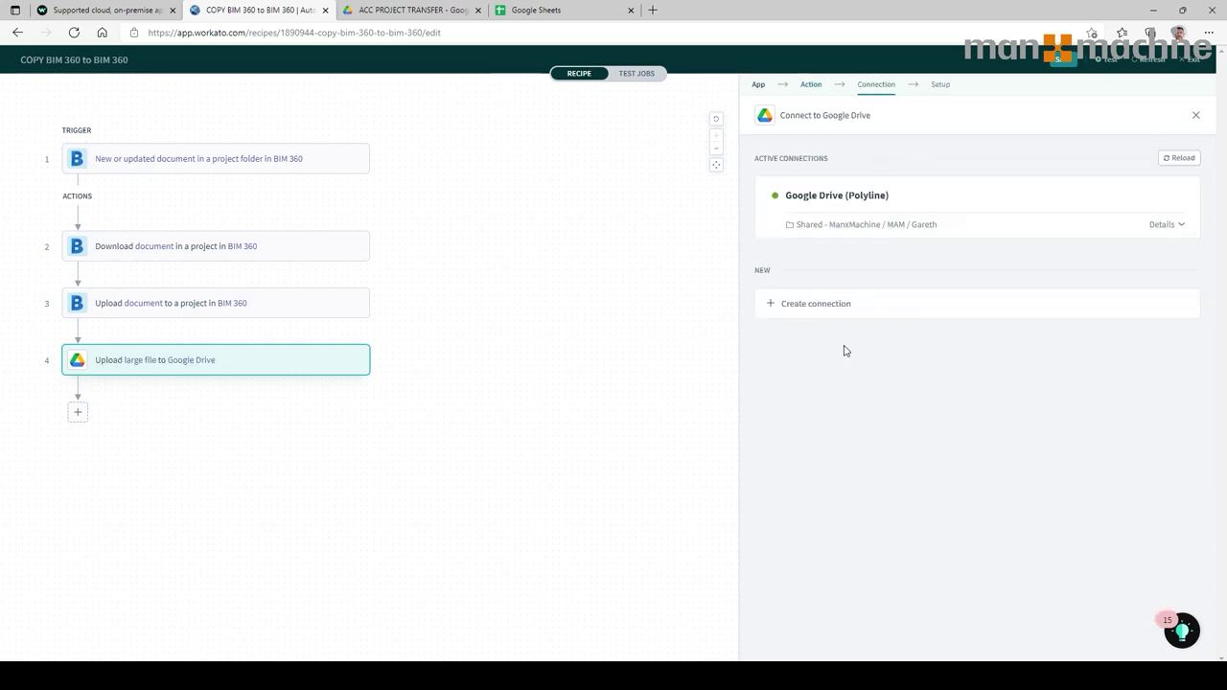
{"action": "left_click", "coordinate": [891, 212]}
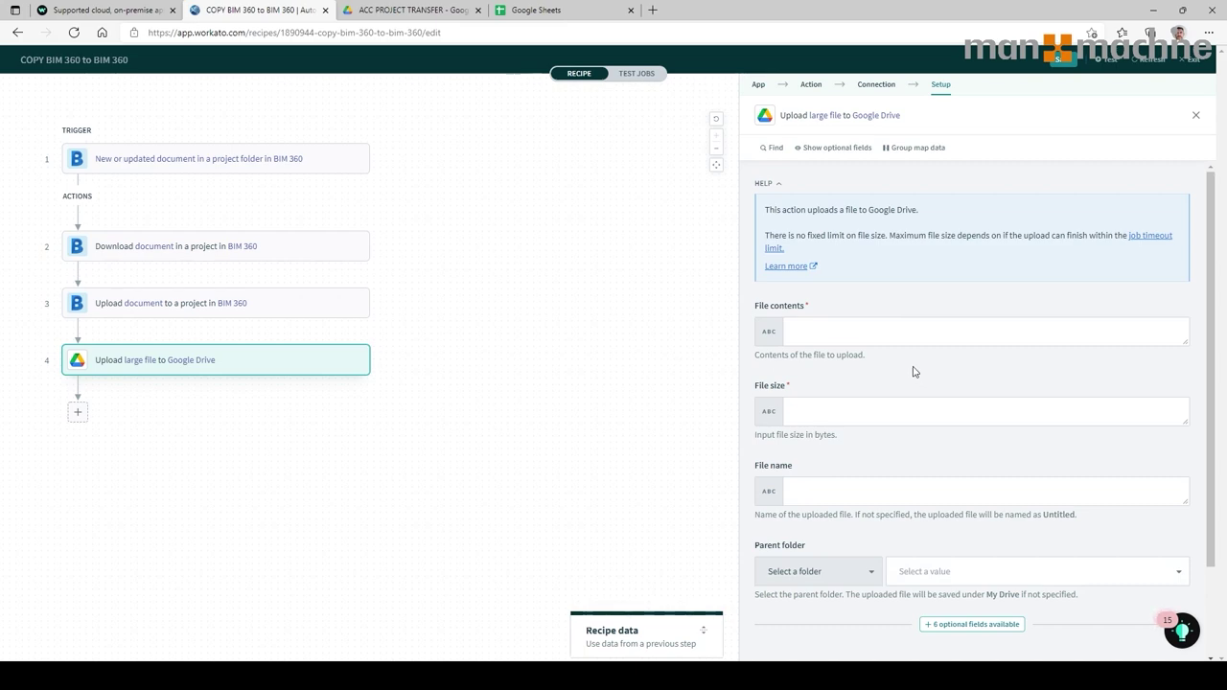
Map the Content and Size data from step 2 to the Google Drive upload's file contents and file size.
{"action": "left_click", "coordinate": [864, 326]}
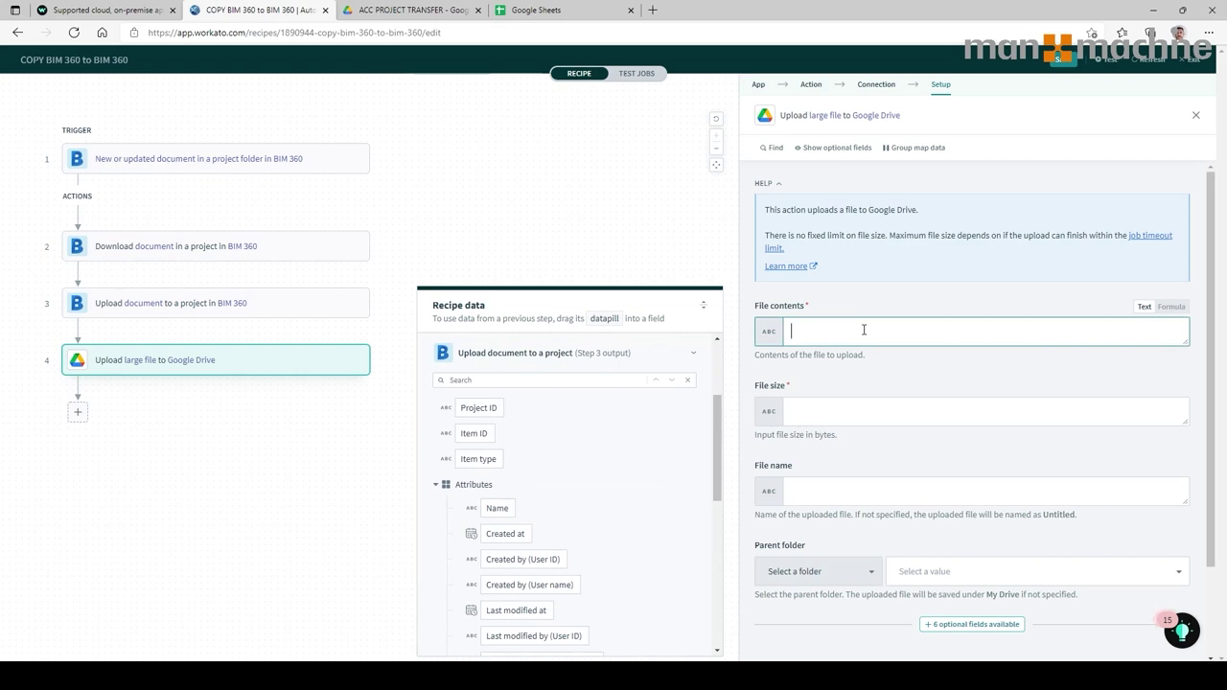
{"action": "scroll", "coordinate": [716, 433], "scroll_direction": "down", "scroll_amount": 5}
{"action": "scroll", "coordinate": [721, 473], "scroll_direction": "up", "scroll_amount": 10}
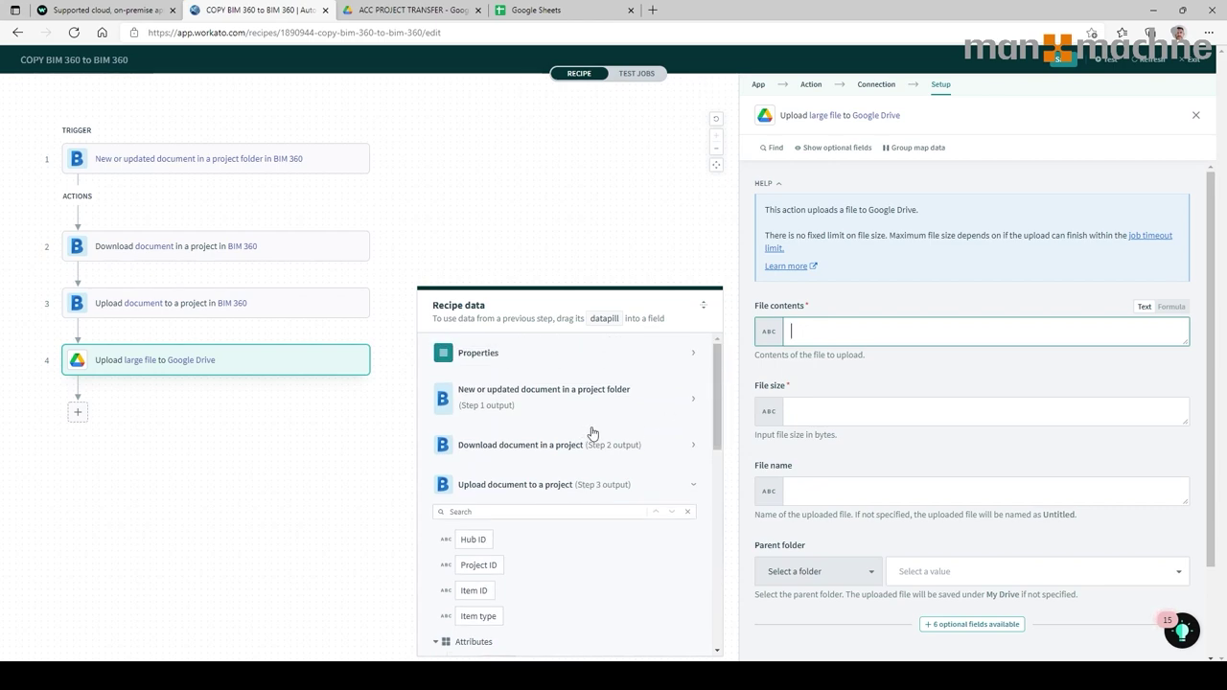
{"action": "left_click", "coordinate": [578, 400]}
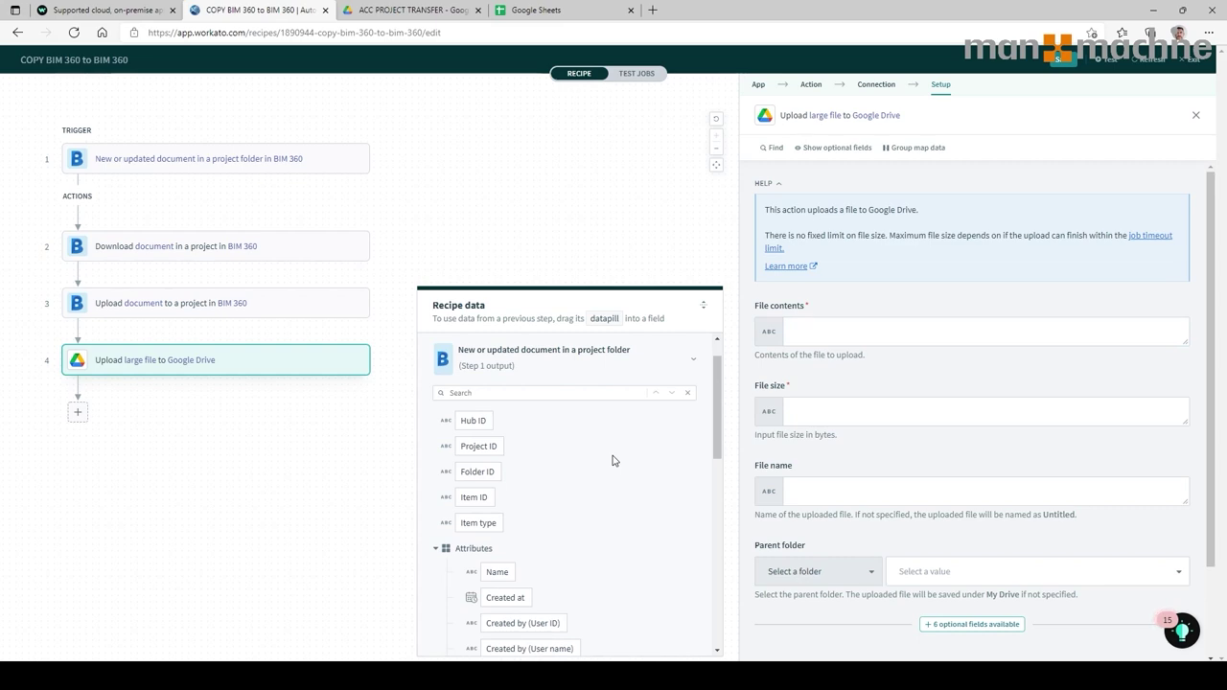
{"action": "left_click", "coordinate": [693, 358]}
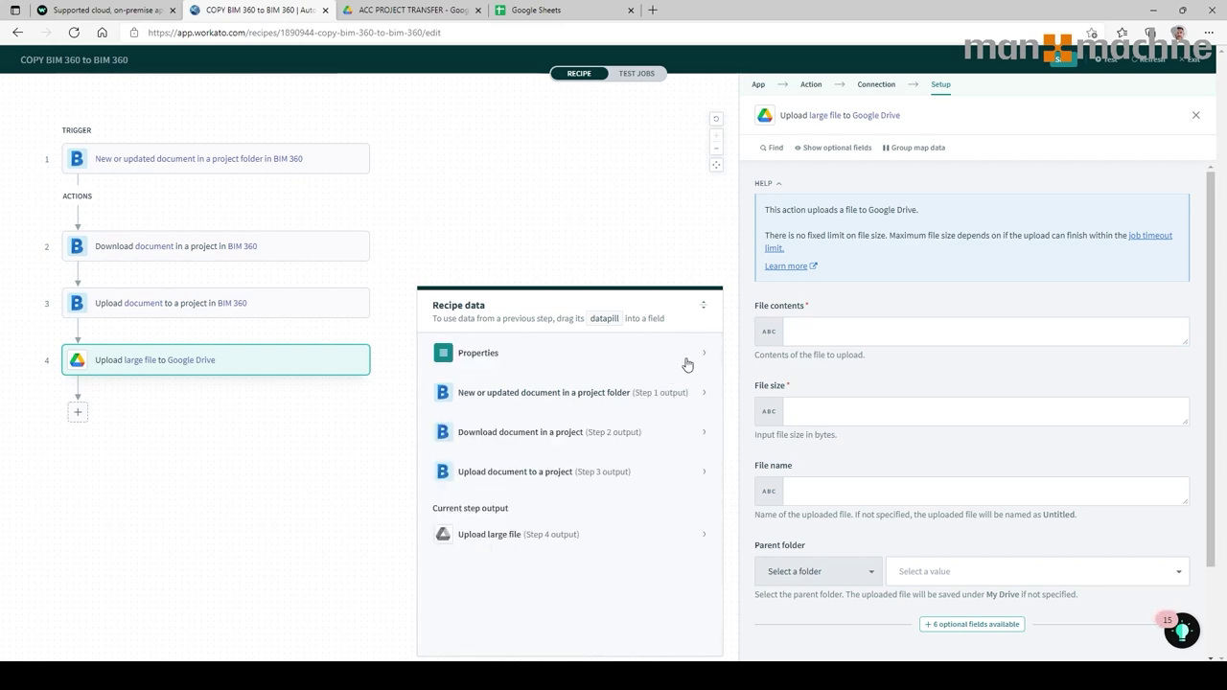
{"action": "left_click", "coordinate": [529, 432]}
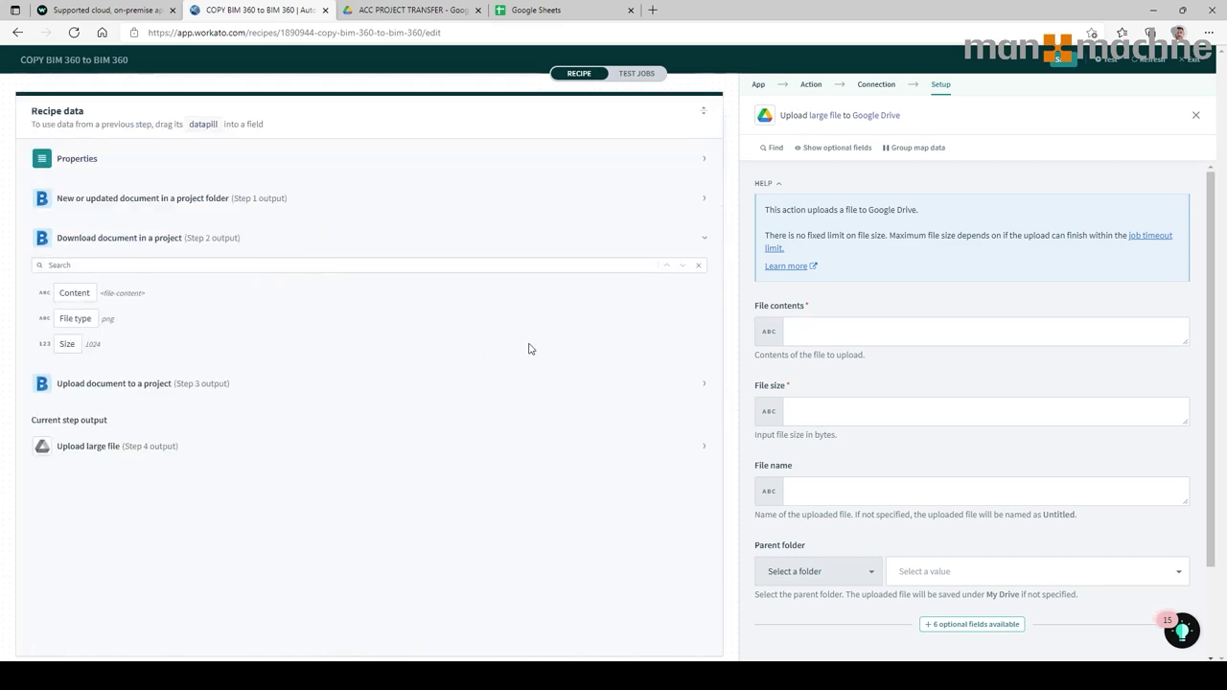
{"action": "left_click_drag", "start_coordinate": [75, 292], "coordinate": [843, 331]}
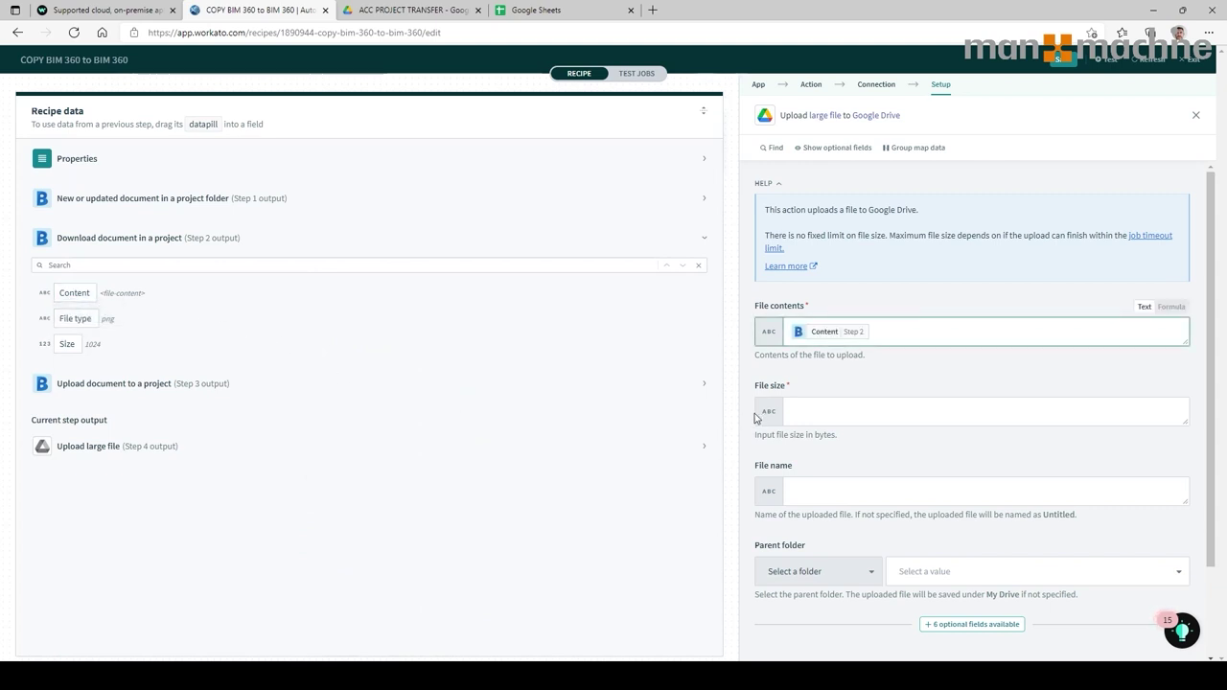
{"action": "left_click", "coordinate": [792, 412]}
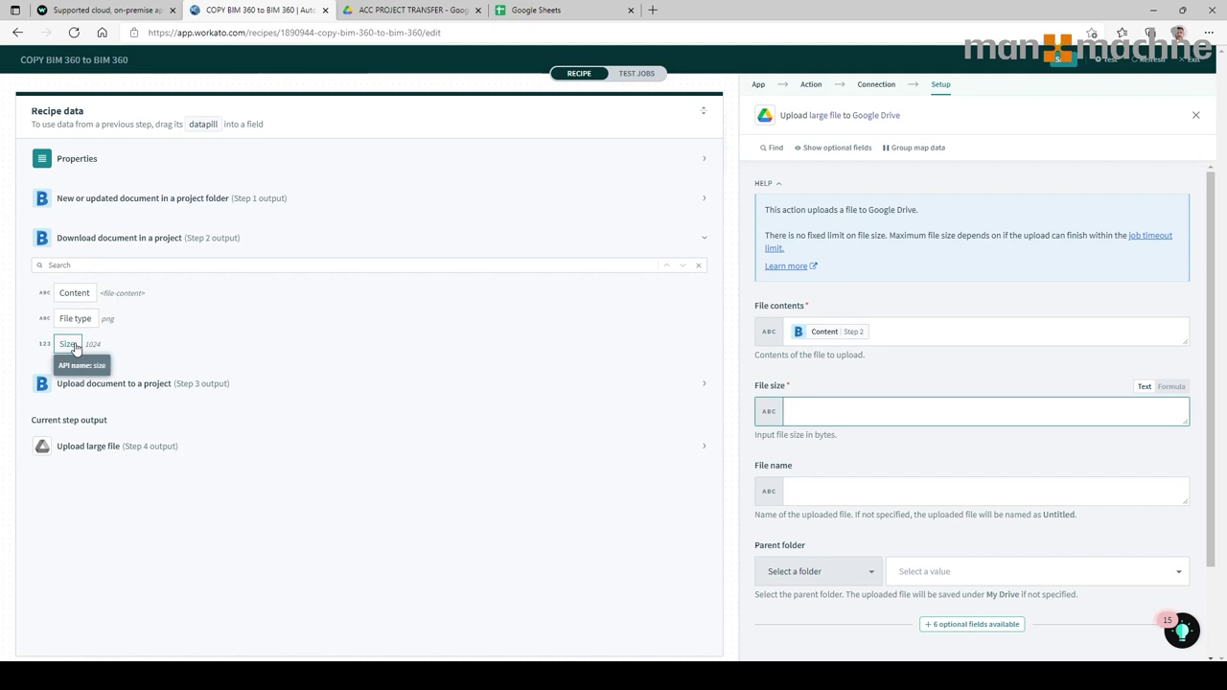
{"action": "left_click_drag", "start_coordinate": [93, 348], "coordinate": [814, 411]}
{"action": "scroll", "coordinate": [909, 488], "scroll_direction": "down", "scroll_amount": 1}
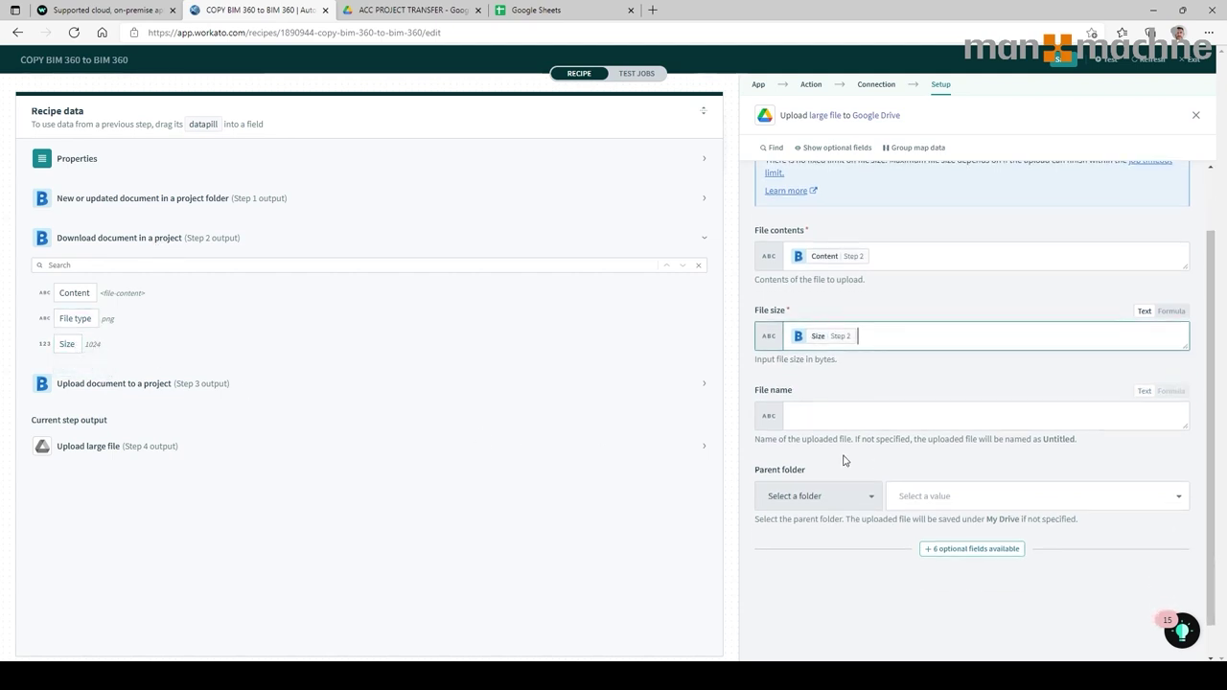
Set the upload's file name to Name from step 1 and its parent folder to ACC PROJECT TRANSFER, and save and exit the recipe.
{"action": "left_click", "coordinate": [808, 413]}
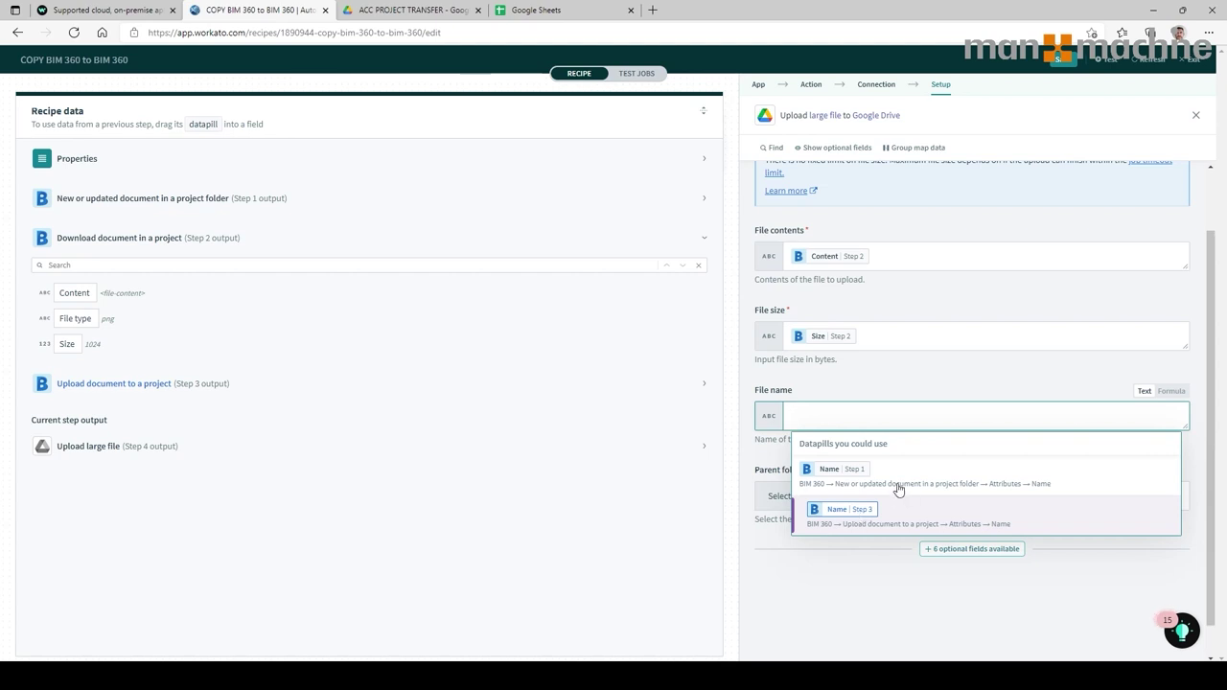
{"action": "left_click", "coordinate": [868, 475]}
{"action": "left_click", "coordinate": [864, 503]}
{"action": "left_click", "coordinate": [911, 498]}
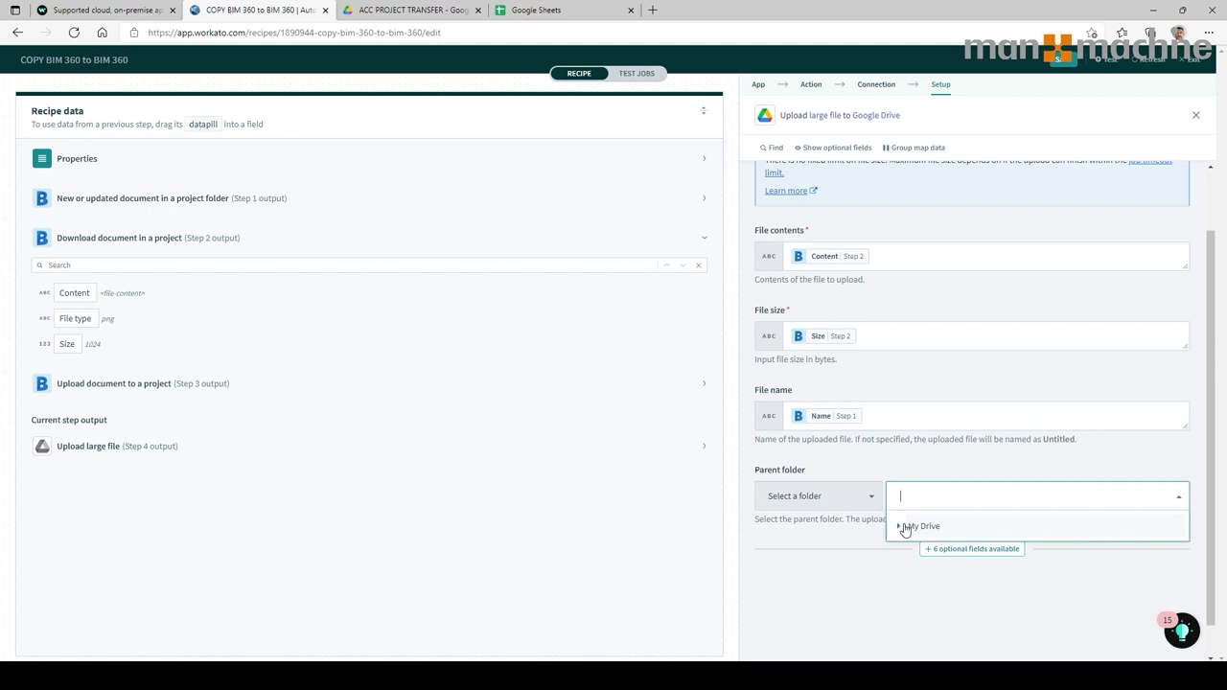
{"action": "left_click", "coordinate": [901, 527]}
{"action": "left_click", "coordinate": [968, 558]}
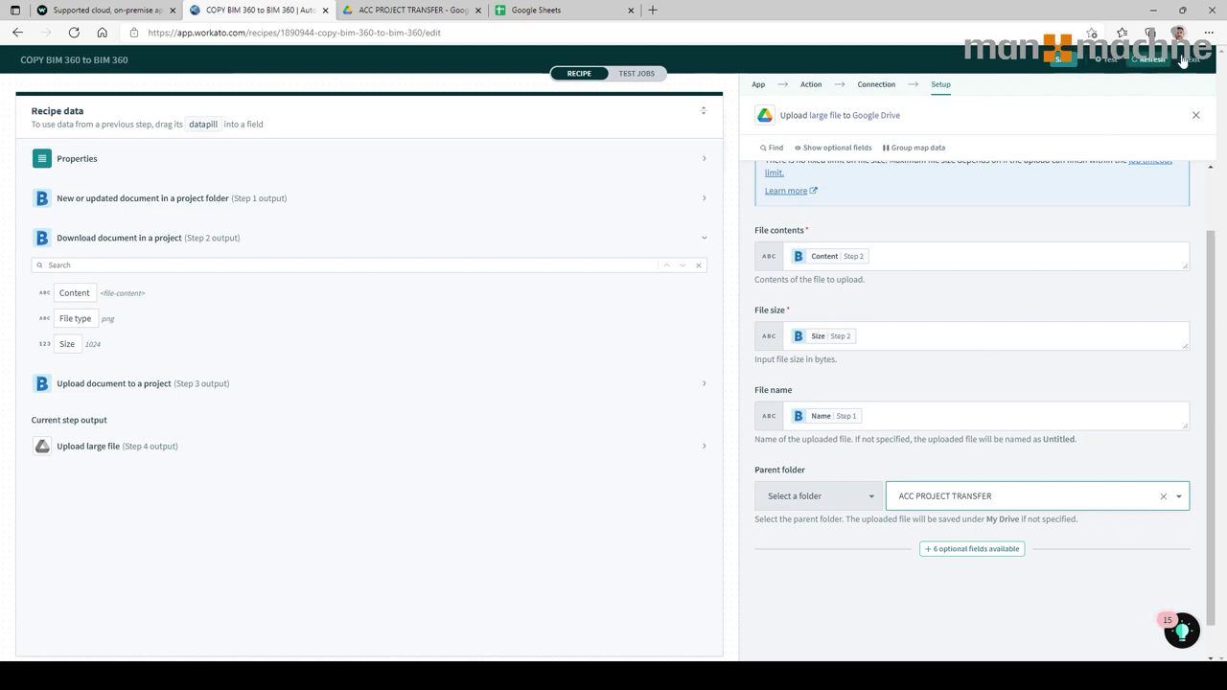
{"action": "left_click", "coordinate": [1062, 59]}
{"action": "left_click", "coordinate": [1190, 65]}
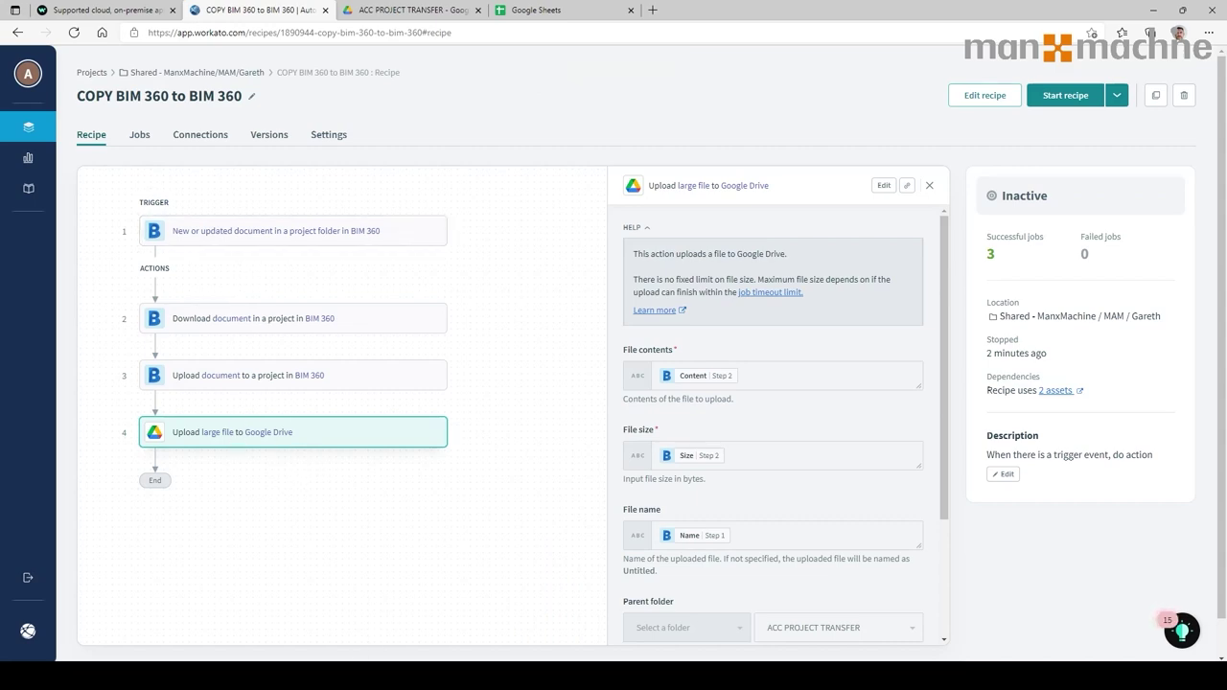
Switch to BIM 360 and upload Roof Plan PDFs 2005 and 2006 and Building Elevations PDF 2201 to the 00.PUBLIC SHARED folder.
{"action": "mouse_move", "coordinate": [326, 675]}
{"action": "left_click", "coordinate": [363, 603]}
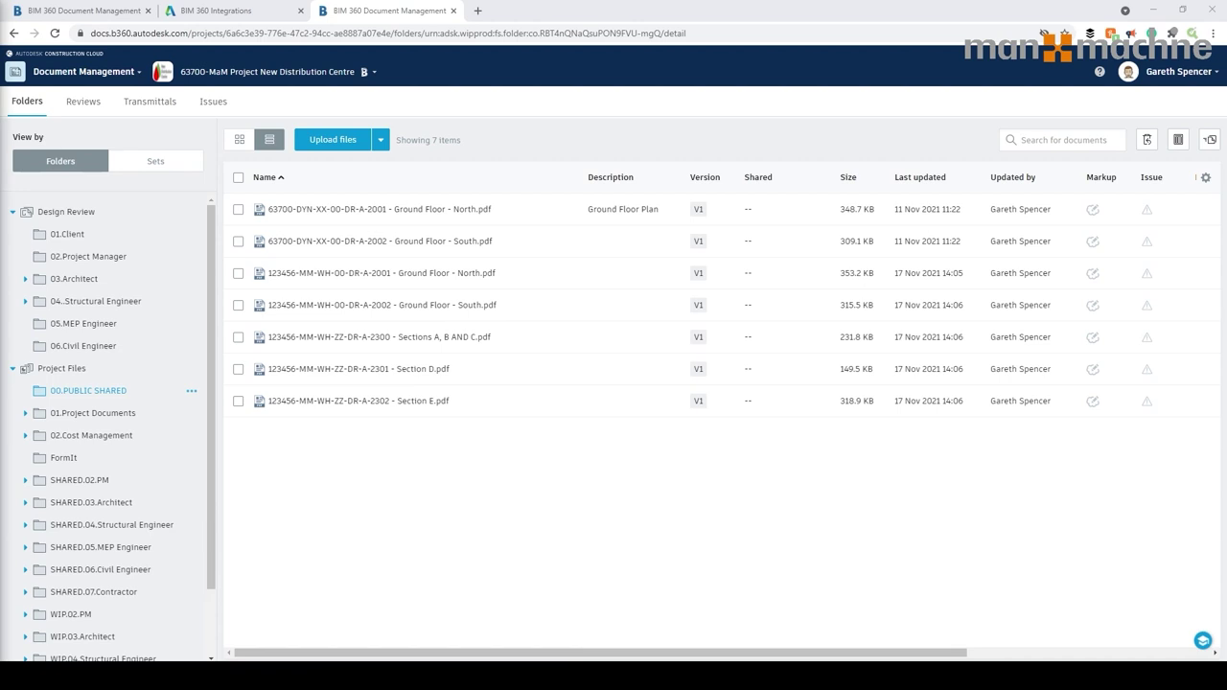
{"action": "left_click_drag", "start_coordinate": [536, 686], "coordinate": [526, 471]}
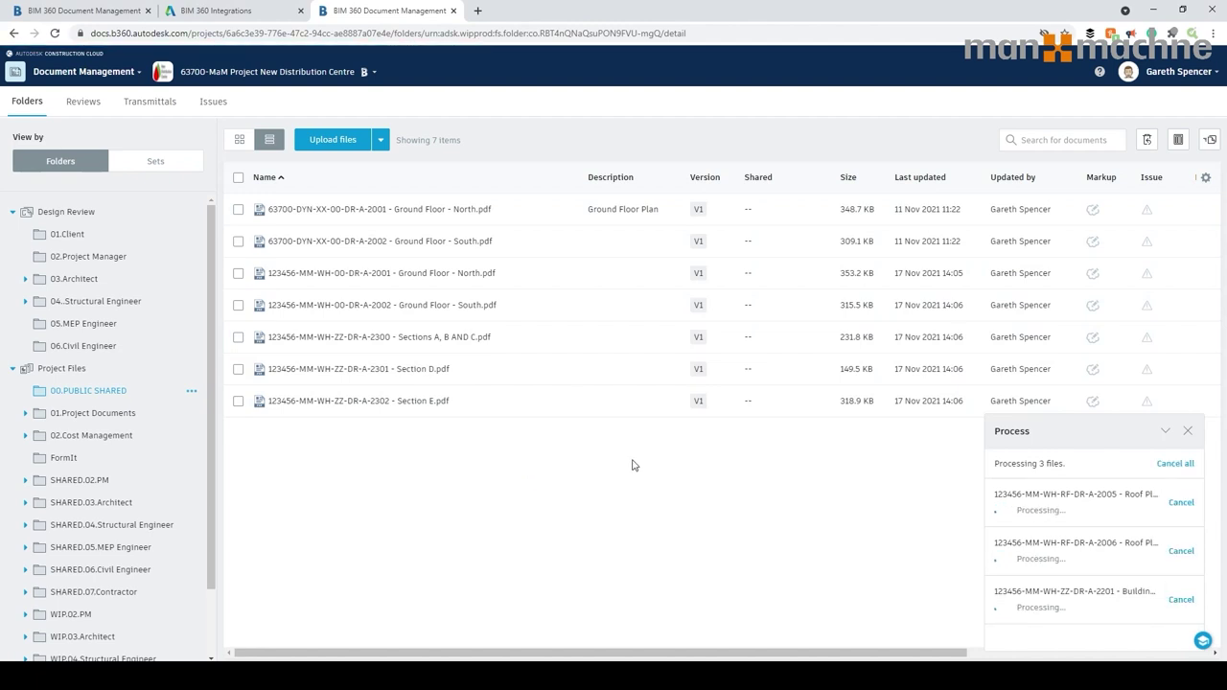
Start the recipe with its added Google Drive upload and check the three uploaded PDFs in BIM 360's 00.PUBLIC SHARED folder.
{"action": "mouse_move", "coordinate": [297, 676]}
{"action": "left_click", "coordinate": [366, 615]}
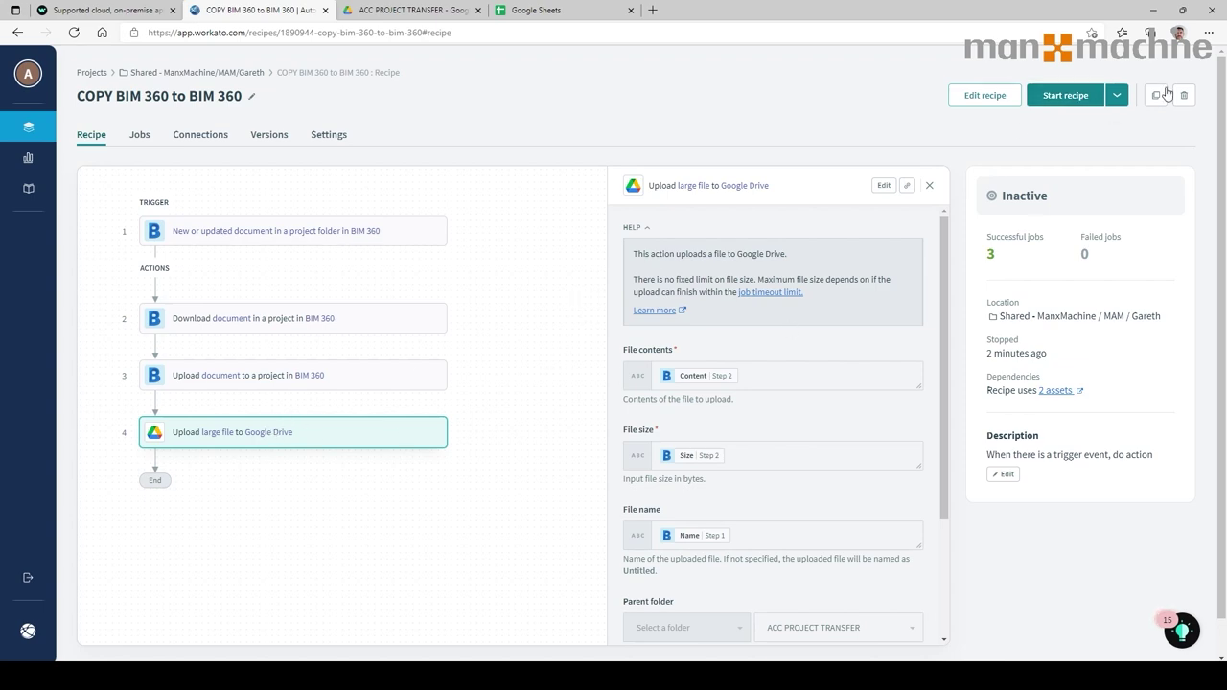
{"action": "left_click", "coordinate": [1082, 98]}
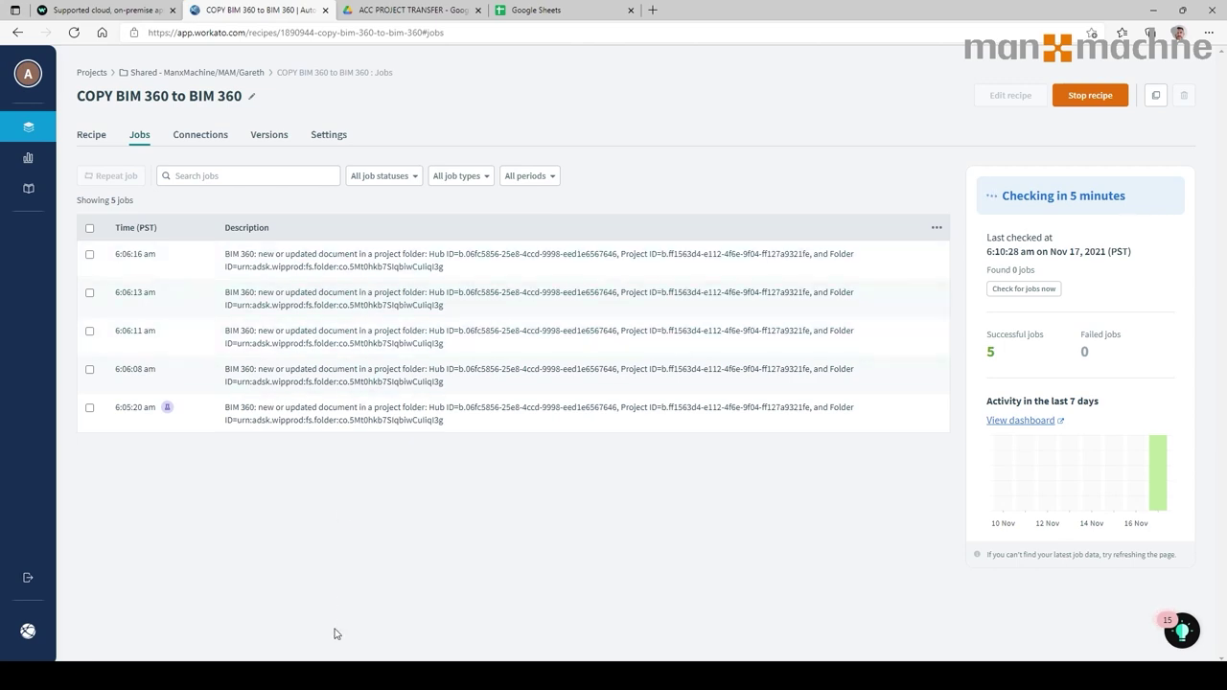
{"action": "mouse_move", "coordinate": [331, 676]}
{"action": "left_click", "coordinate": [370, 625]}
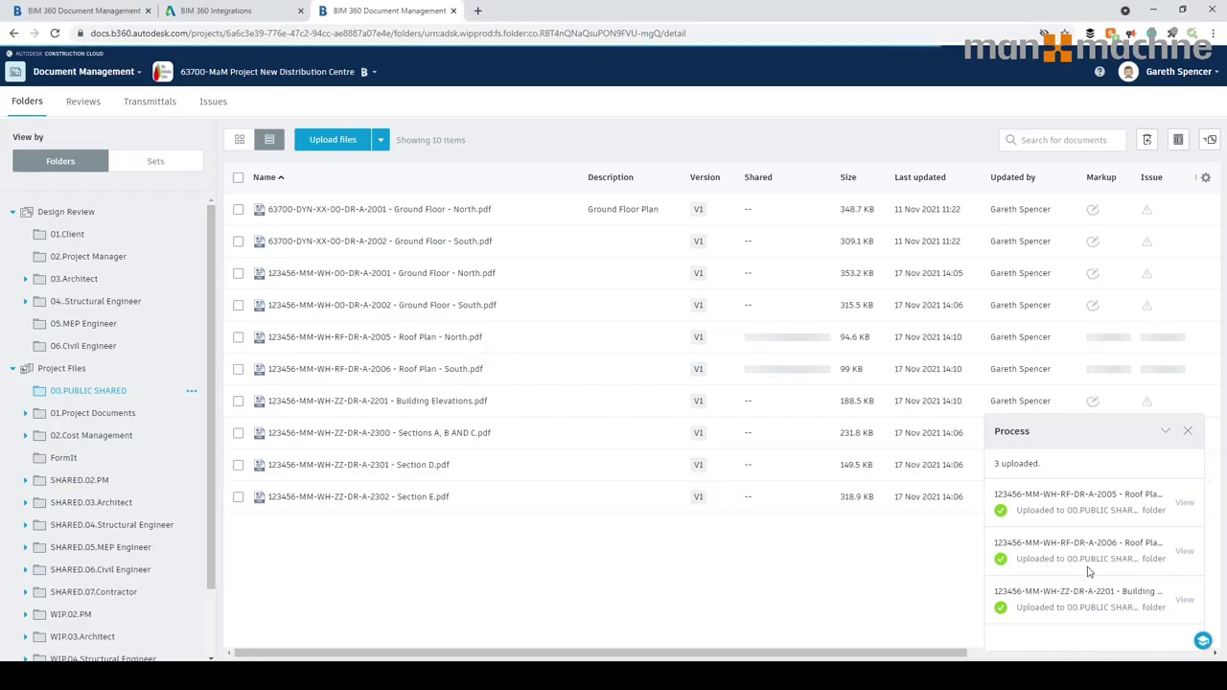
Delete Roof Plan PDFs 2005 and 2006 and Building Elevations PDF 2201 from the 00.PUBLIC SHARED folder of 63700-MaM Project New Distribution Centre.
{"action": "left_click", "coordinate": [1187, 433]}
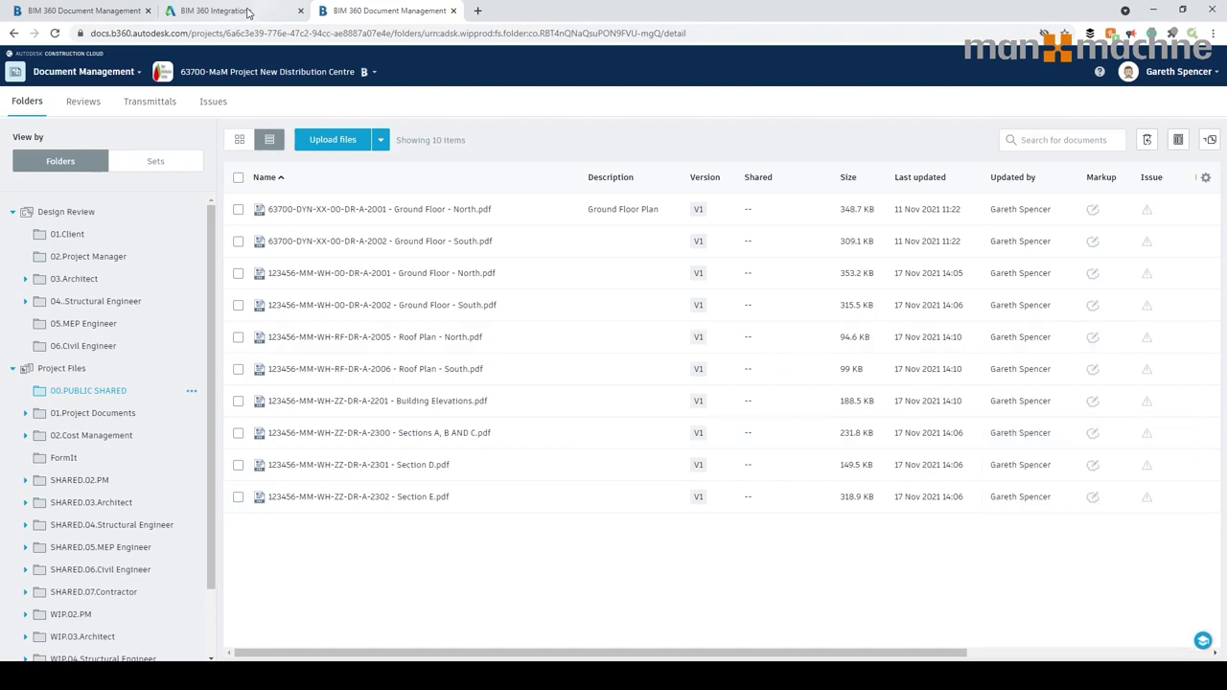
{"action": "left_click", "coordinate": [245, 11]}
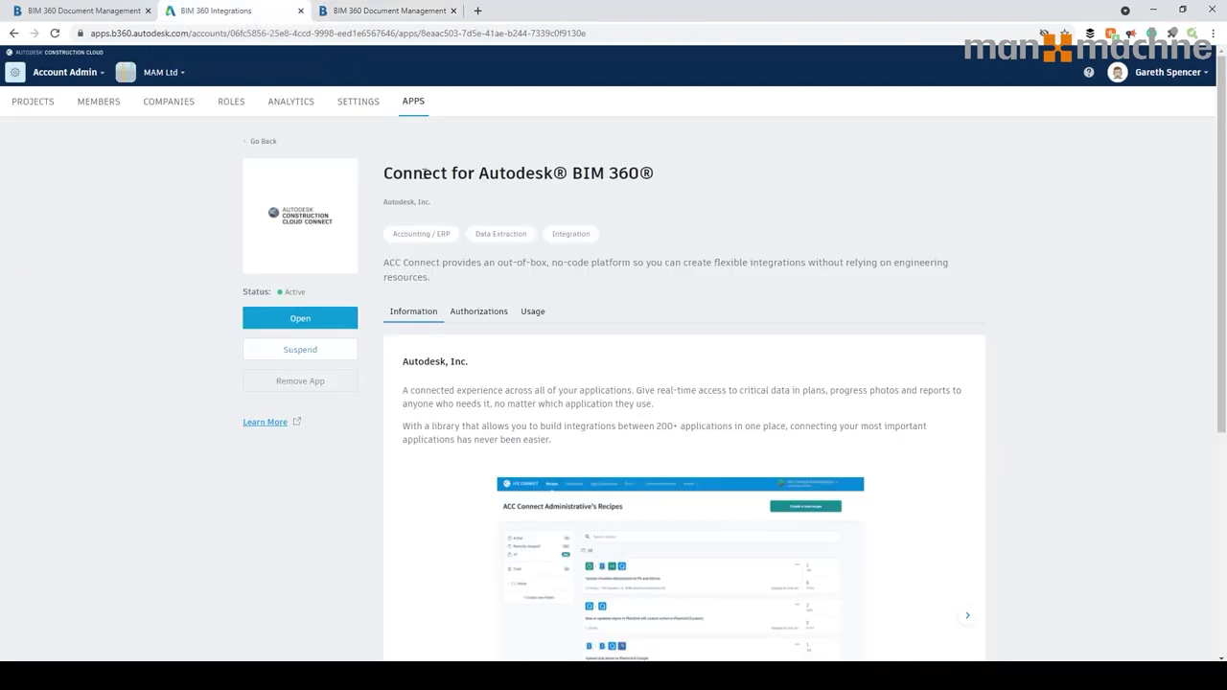
{"action": "left_click", "coordinate": [85, 10]}
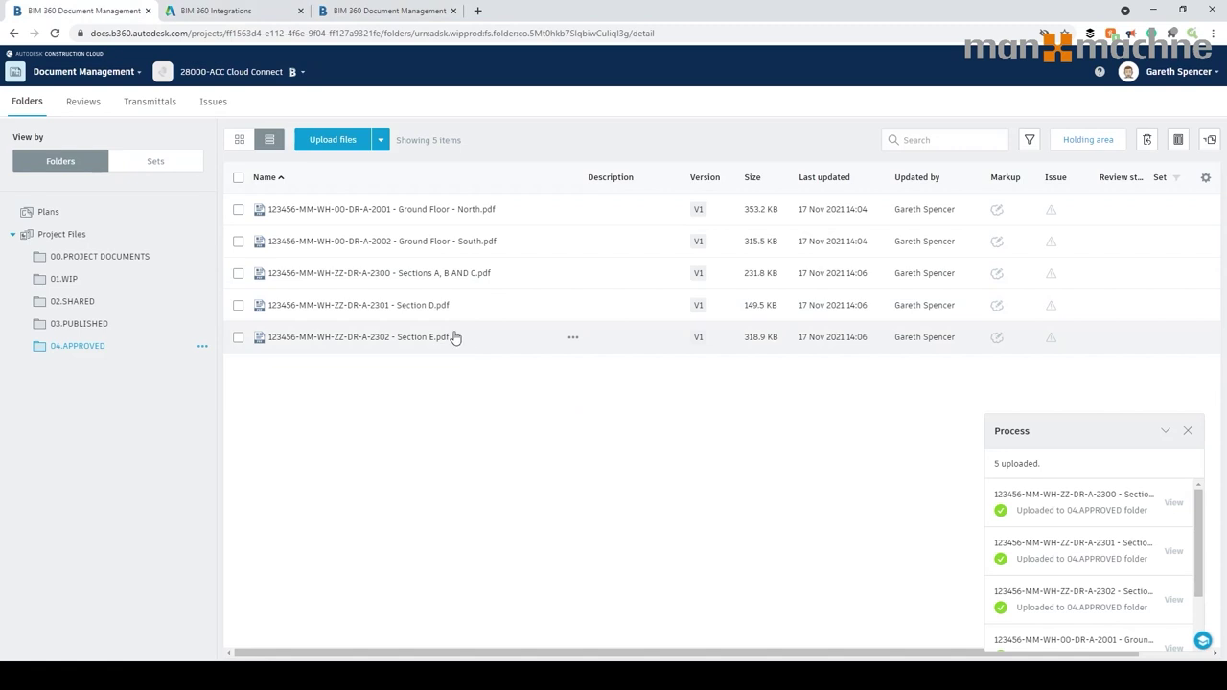
{"action": "left_click", "coordinate": [381, 14]}
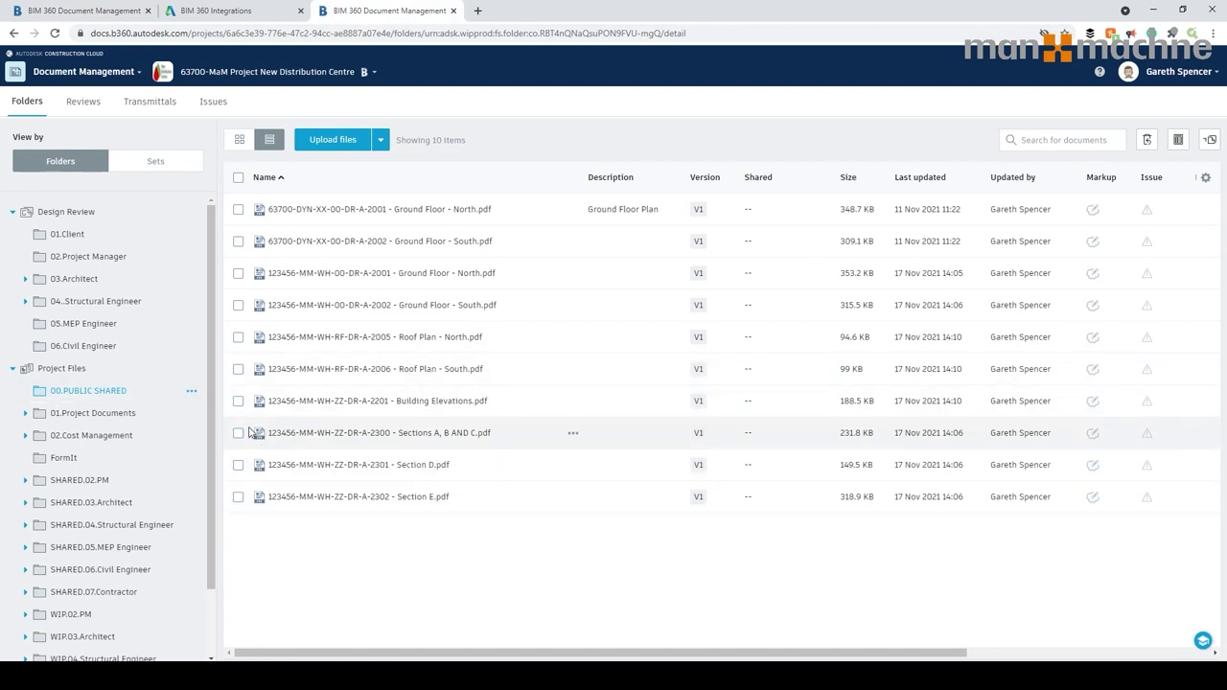
{"action": "left_click", "coordinate": [238, 401]}
{"action": "left_click", "coordinate": [238, 369]}
{"action": "left_click", "coordinate": [238, 336]}
{"action": "left_click", "coordinate": [517, 141]}
{"action": "left_click", "coordinate": [760, 388]}
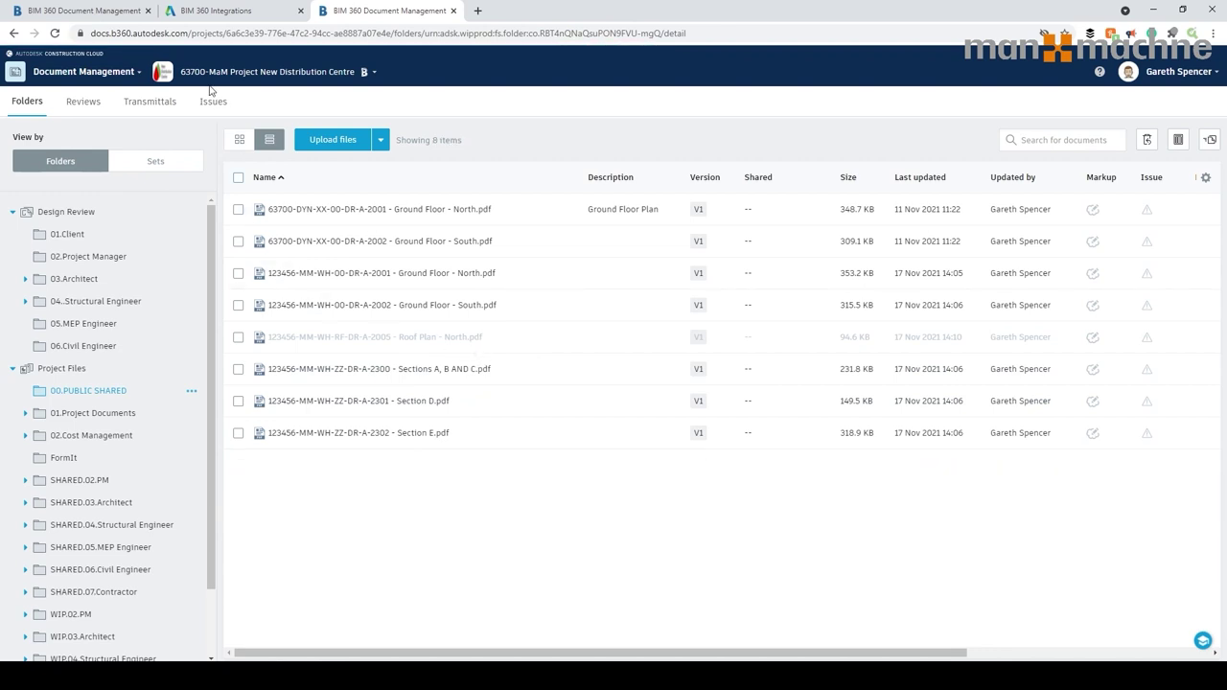
Upload Roof Plan PDFs 2005 and 2006 and Building Elevations PDF 2201 to the 04.APPROVED folder of project 28000-ACC Cloud Connect.
{"action": "left_click", "coordinate": [96, 12]}
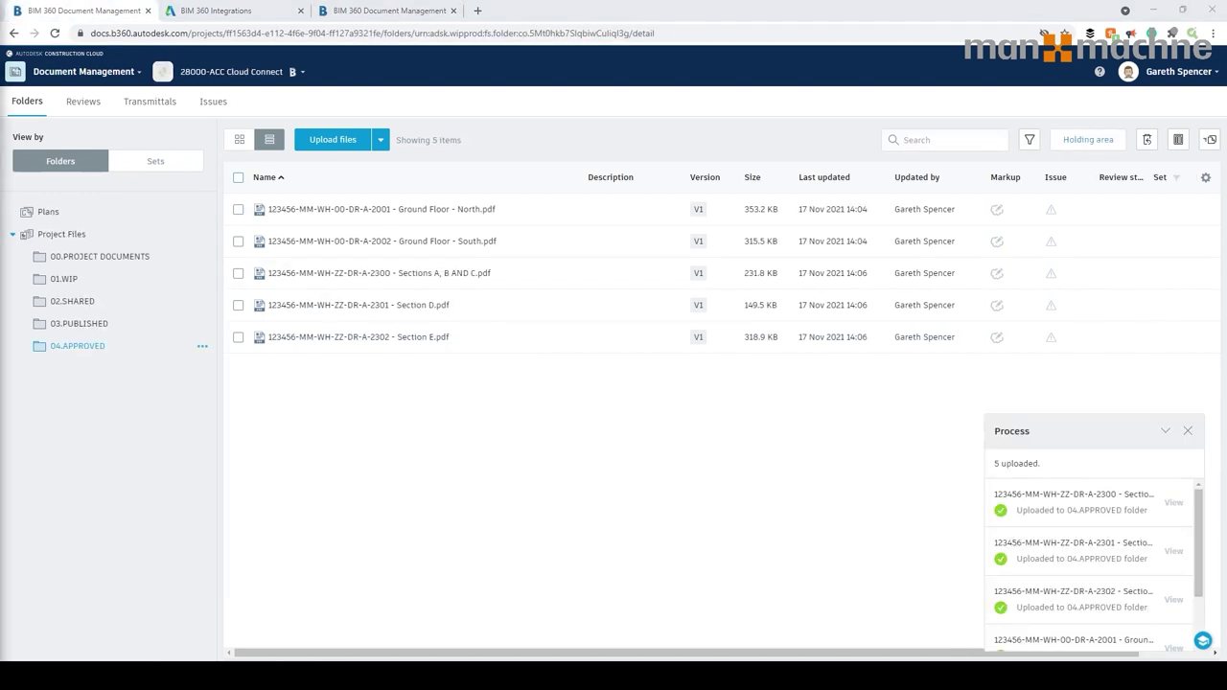
{"action": "left_click_drag", "start_coordinate": [508, 661], "coordinate": [515, 526]}
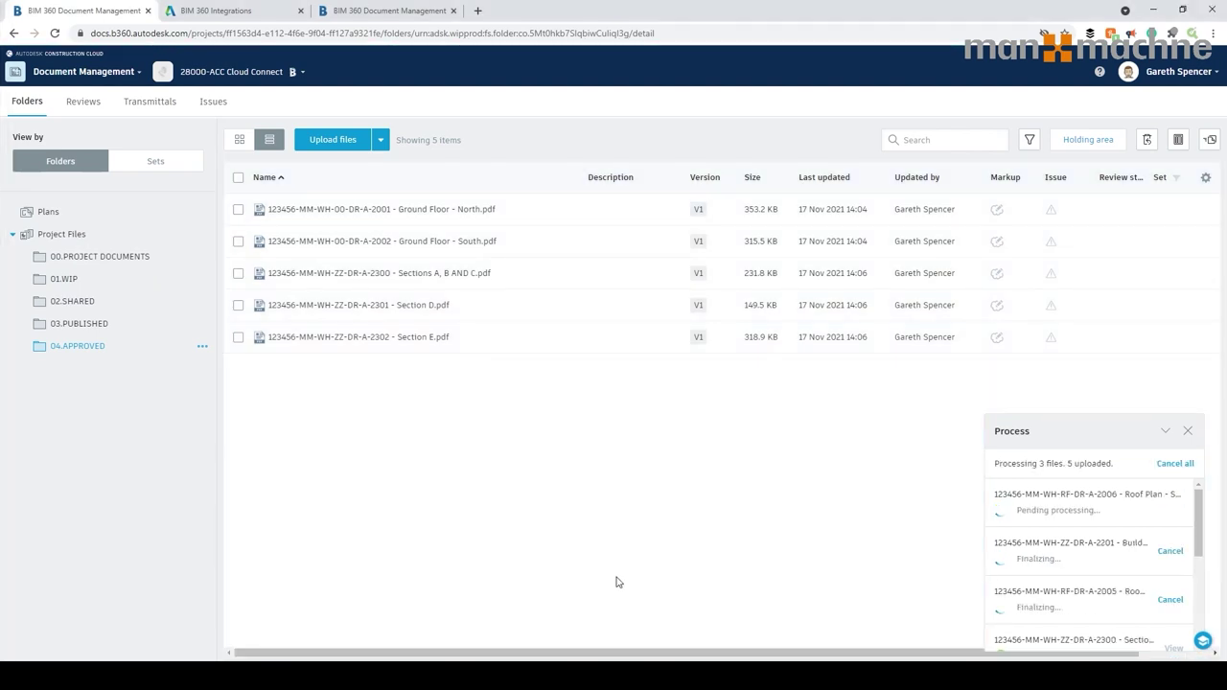
{"action": "left_click", "coordinate": [211, 77]}
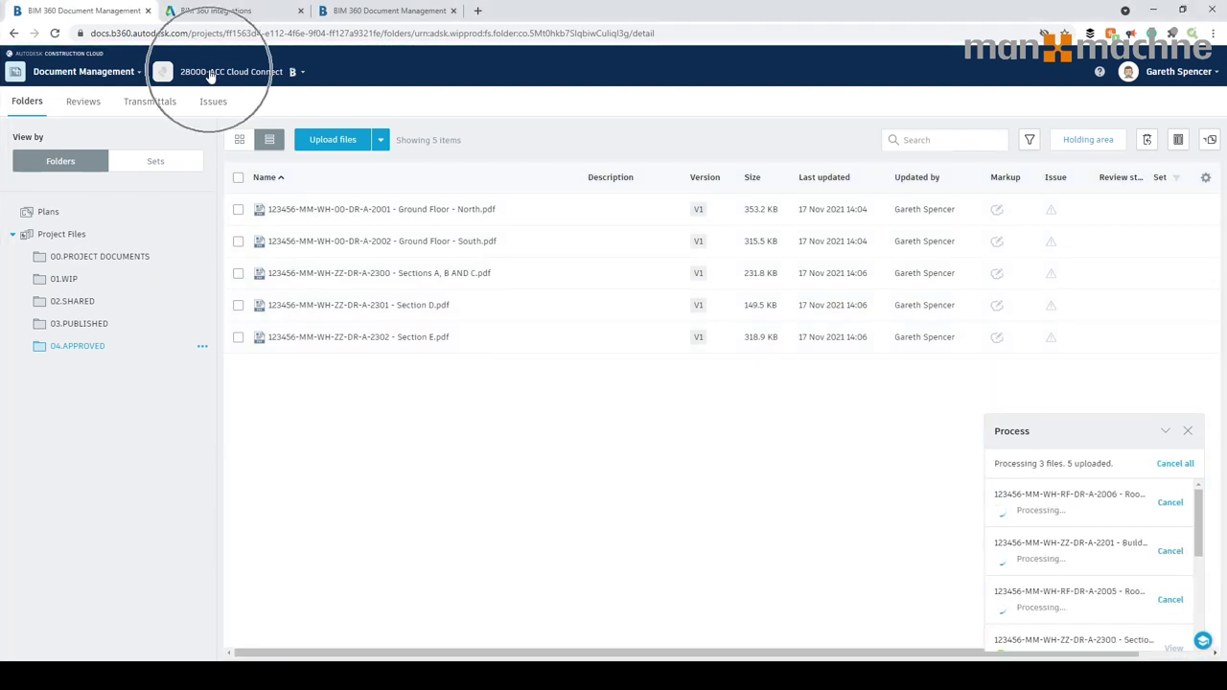
Switch to ACC Connect and restart the COPY BIM 360 to BIM 360 recipe after checking the uploads in 04.APPROVED.
{"action": "left_click", "coordinate": [327, 656]}
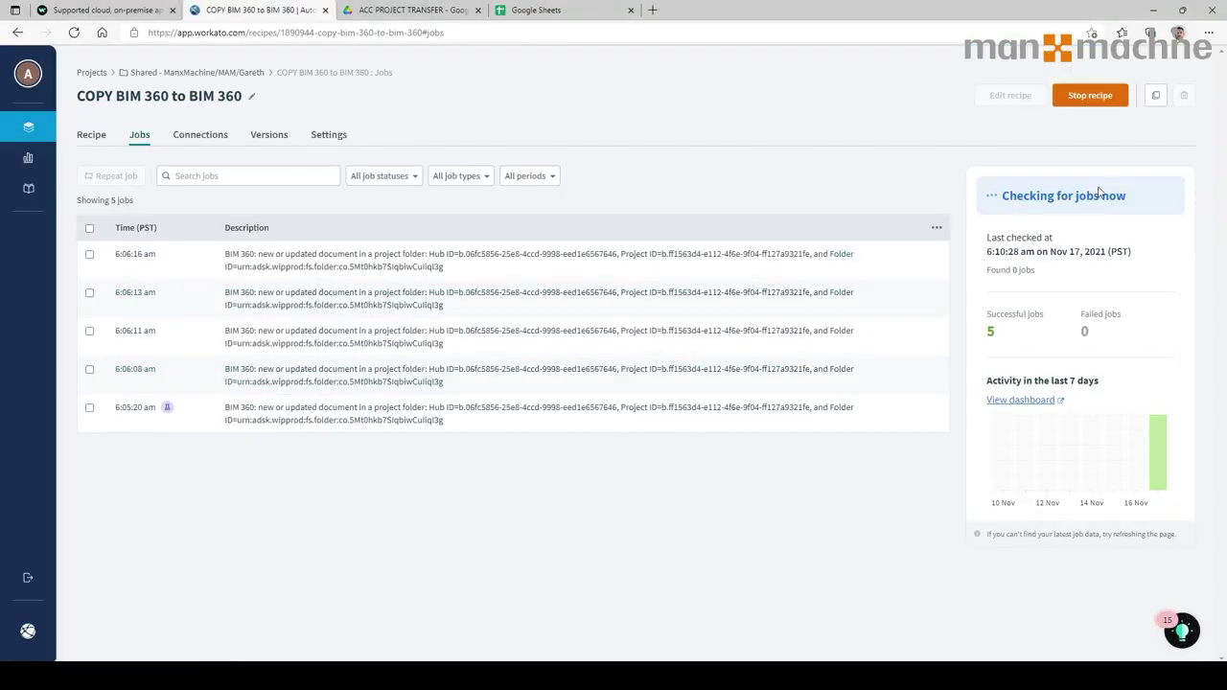
{"action": "left_click", "coordinate": [1107, 100]}
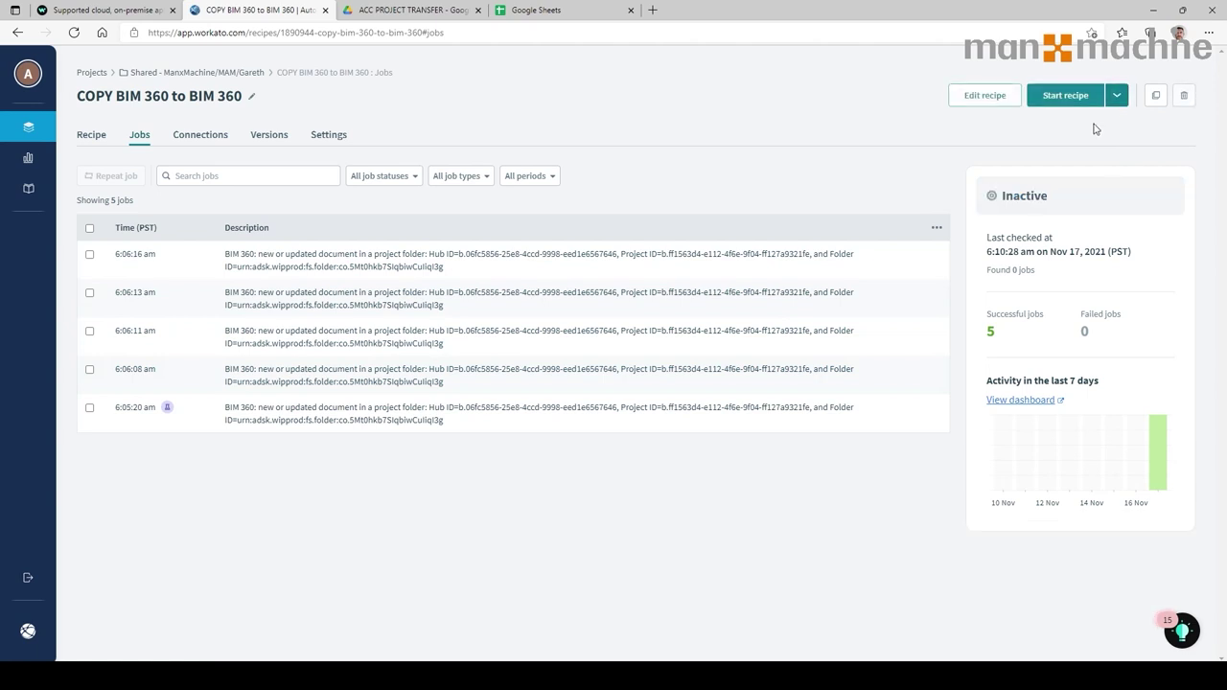
{"action": "left_click", "coordinate": [106, 139]}
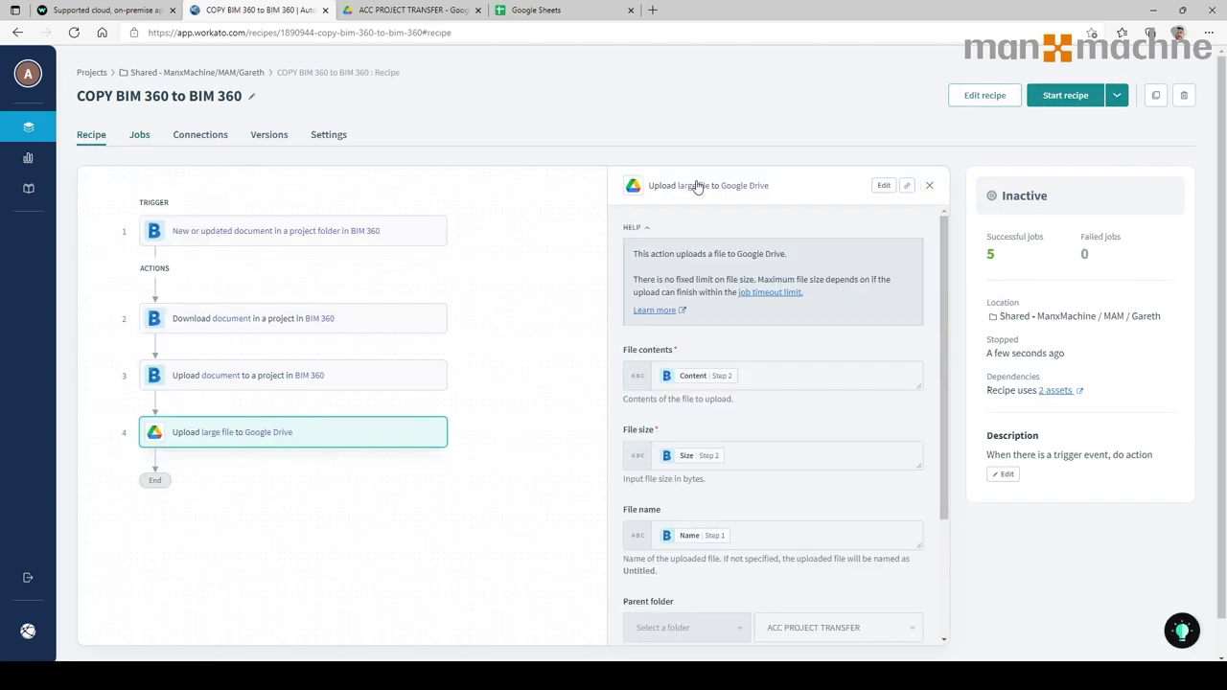
{"action": "left_click", "coordinate": [398, 614]}
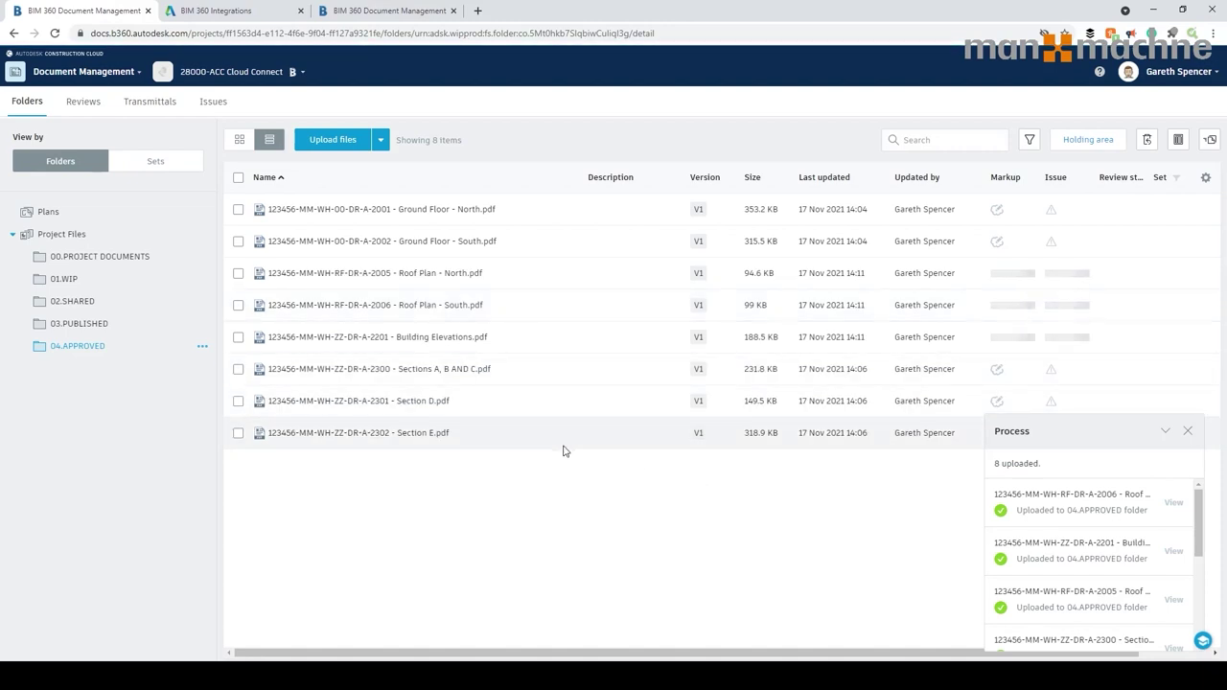
{"action": "left_click", "coordinate": [360, 630]}
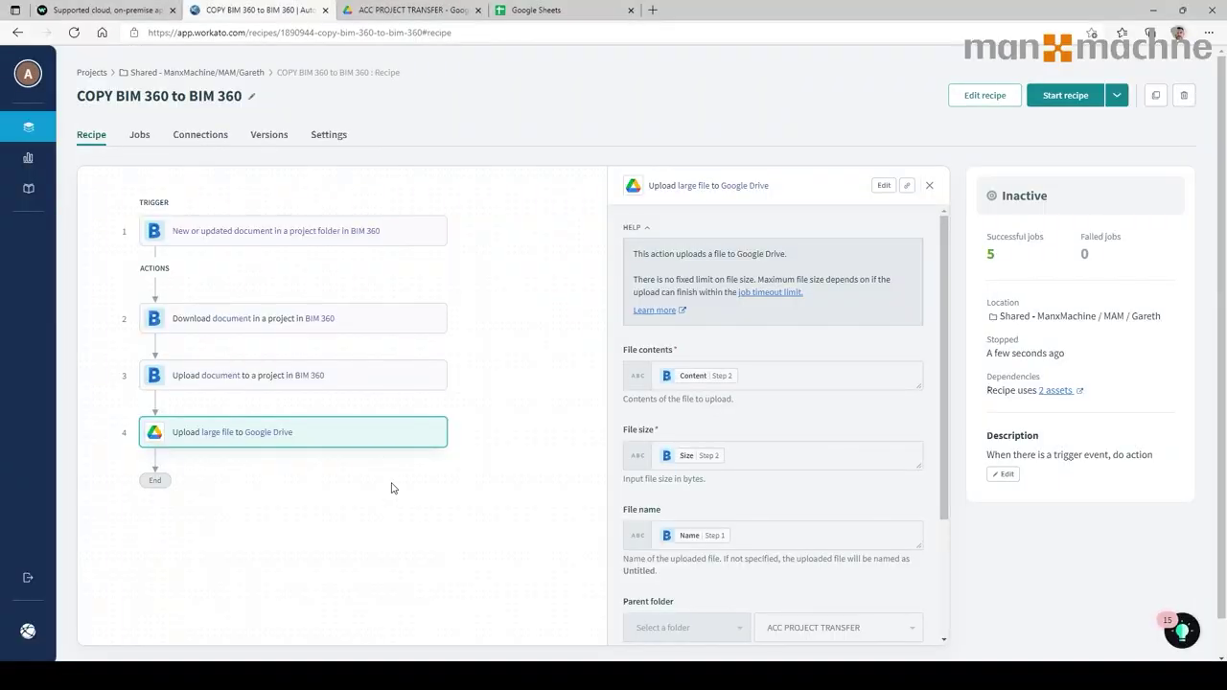
{"action": "left_click", "coordinate": [1088, 97]}
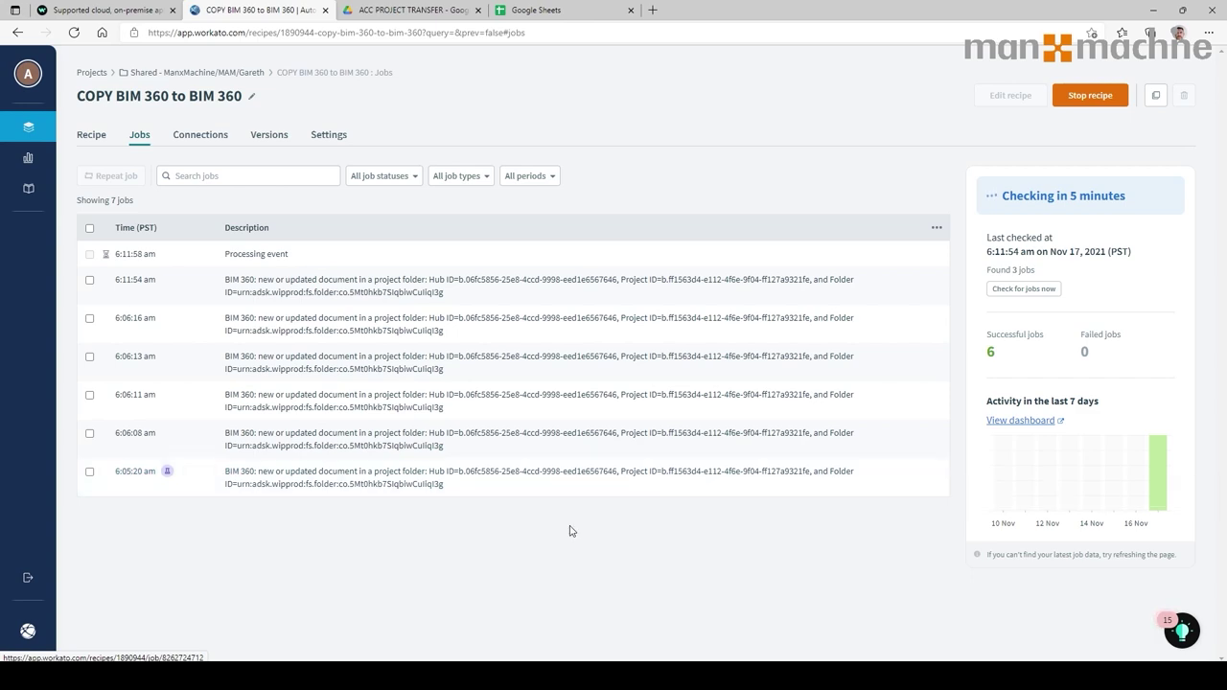
Compare the 04.APPROVED and 00.PUBLIC SHARED folders in BIM 360 for the copied PDFs, and return to the recipe's jobs.
{"action": "left_click", "coordinate": [389, 637]}
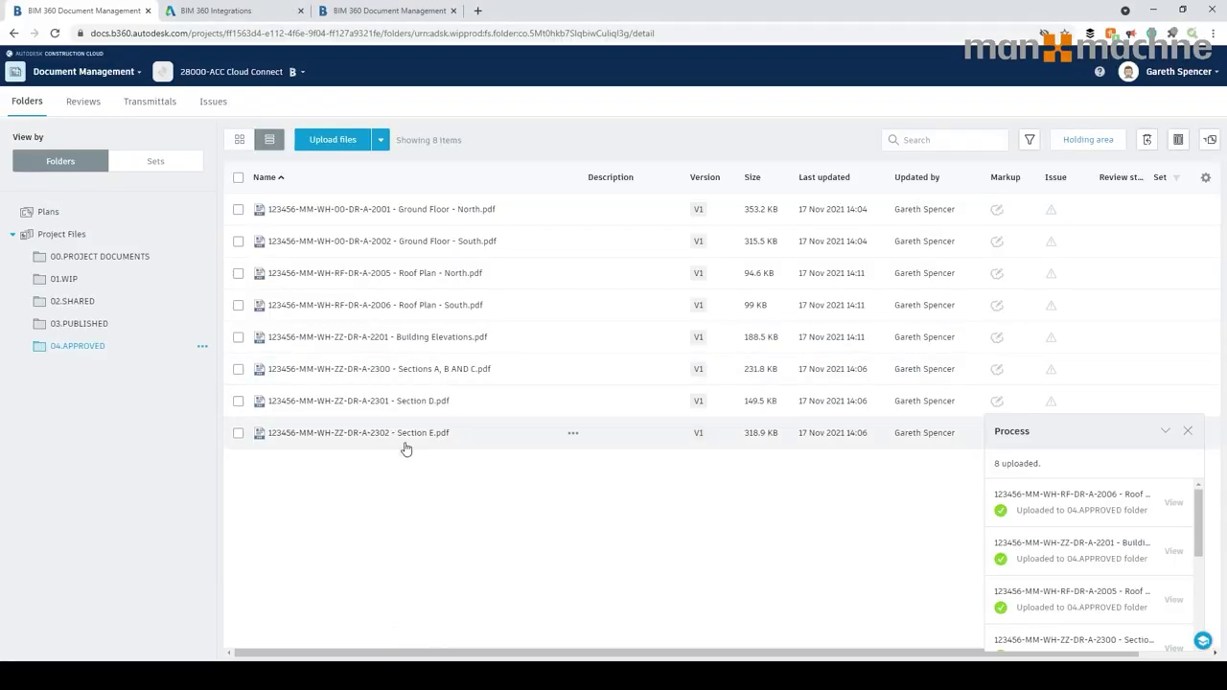
{"action": "left_click", "coordinate": [391, 12]}
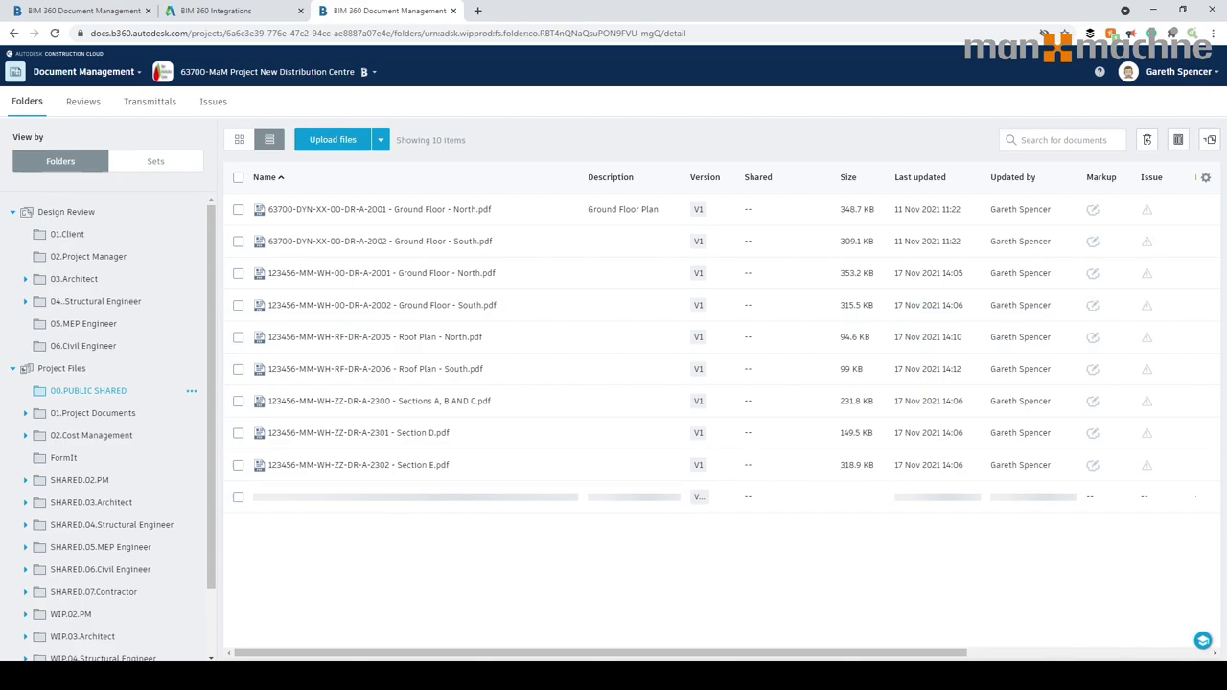
{"action": "mouse_move", "coordinate": [364, 675]}
{"action": "left_click", "coordinate": [355, 623]}
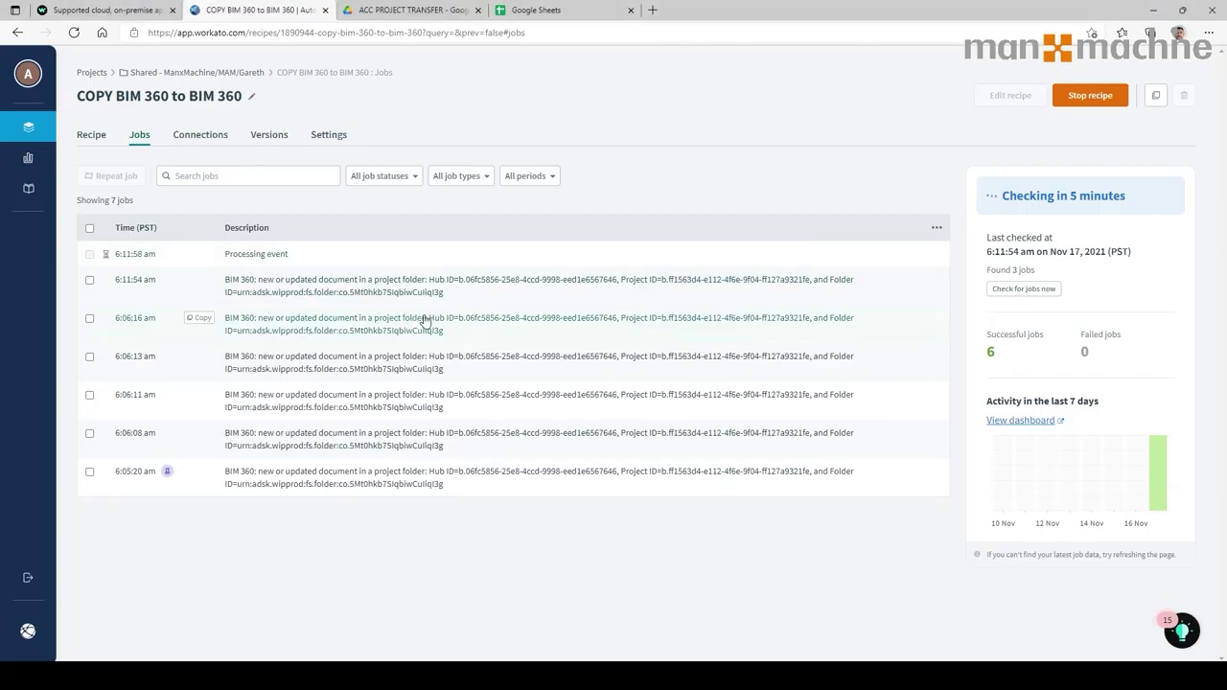
Switch to Google Drive's ACC PROJECT TRANSFER folder, preview the transferred Roof Plan - South PDF, and review its file details.
{"action": "left_click", "coordinate": [437, 12]}
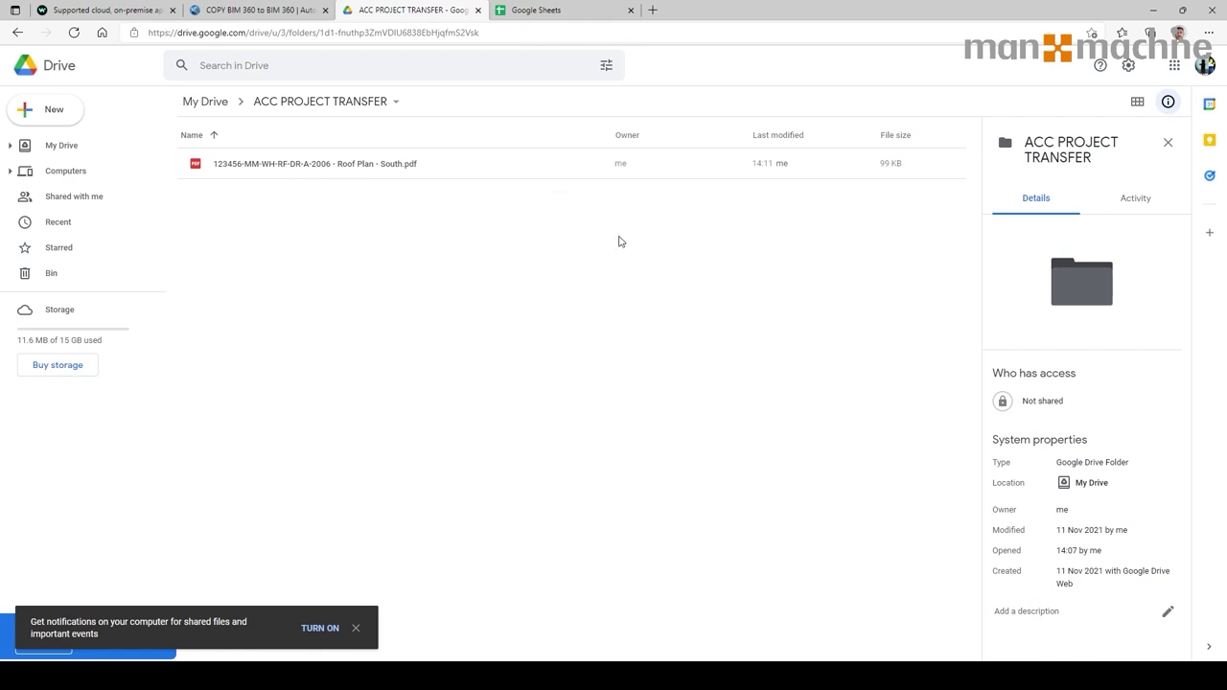
{"action": "double_click", "coordinate": [347, 165]}
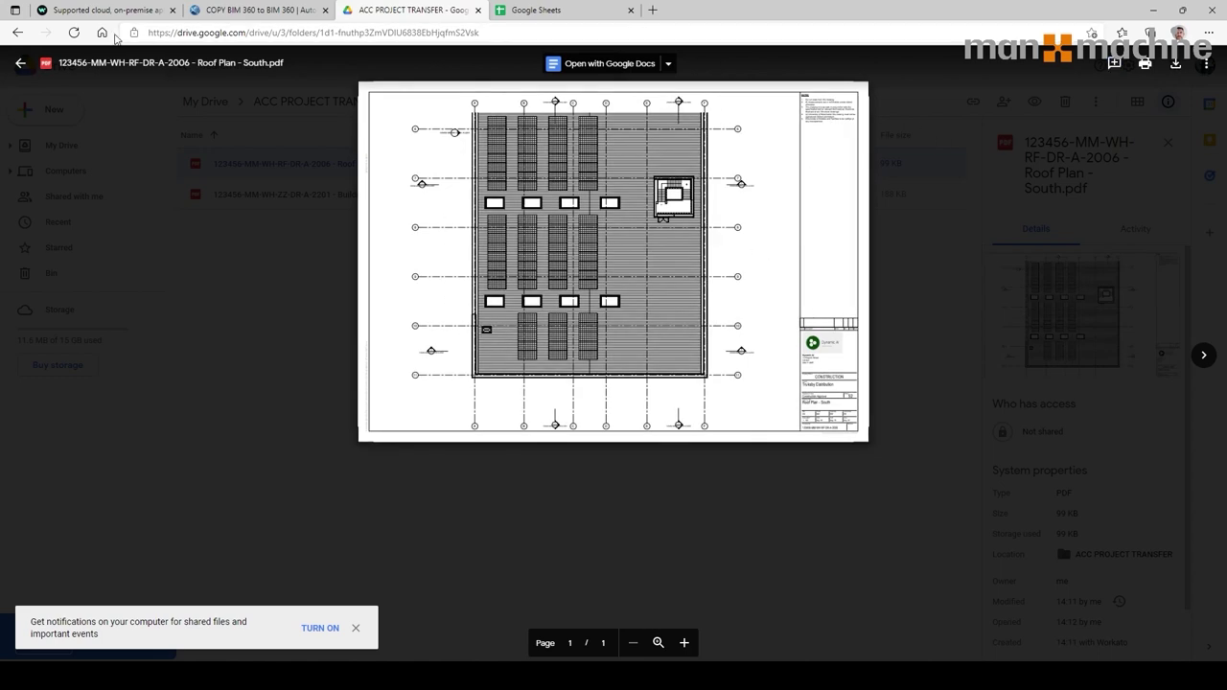
{"action": "key", "text": "Escape"}
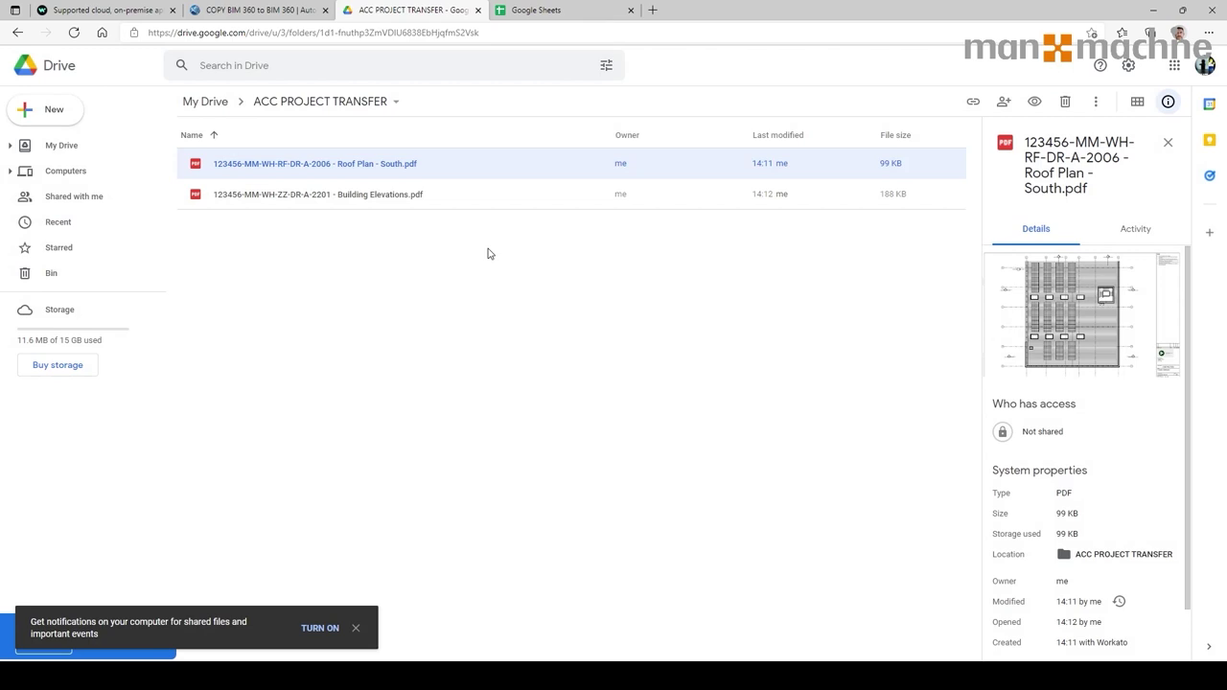
{"action": "scroll", "coordinate": [1112, 575], "scroll_direction": "down", "scroll_amount": 1}
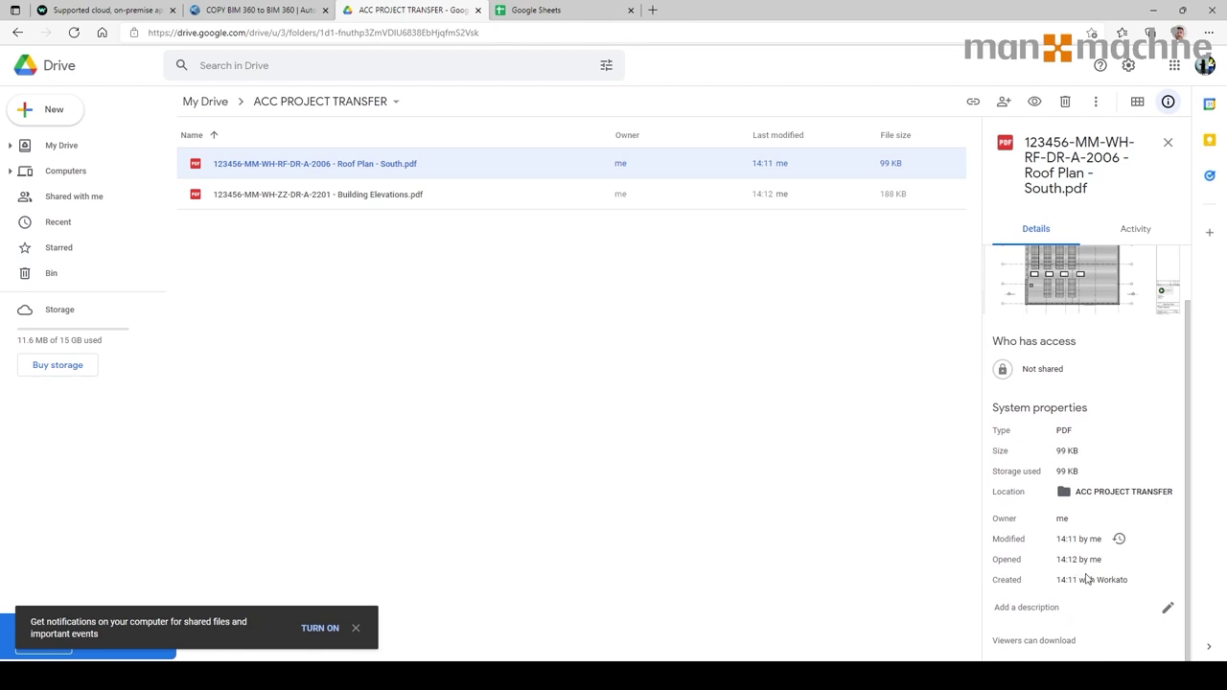
{"action": "scroll", "coordinate": [1084, 581], "scroll_direction": "up", "scroll_amount": 1}
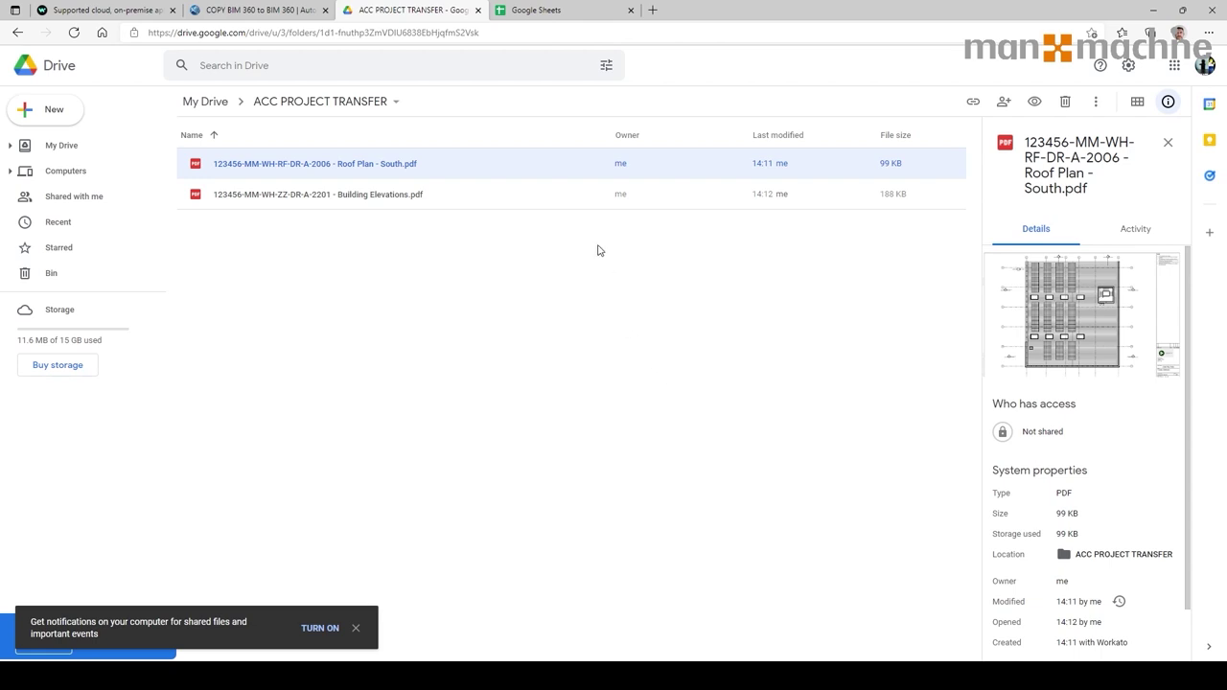
Open the BIM 360-Issues spreadsheet in Google Sheets and examine its column headings and the issue rows in A2:D4.
{"action": "left_click", "coordinate": [542, 8]}
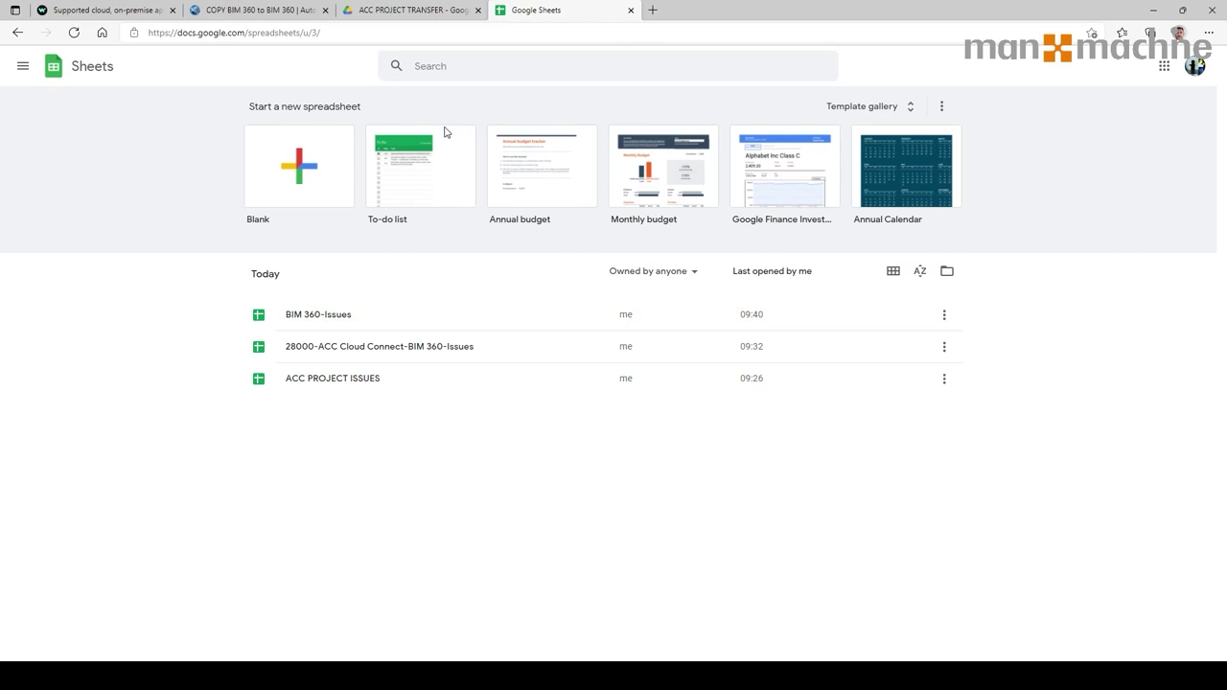
{"action": "left_click", "coordinate": [326, 316]}
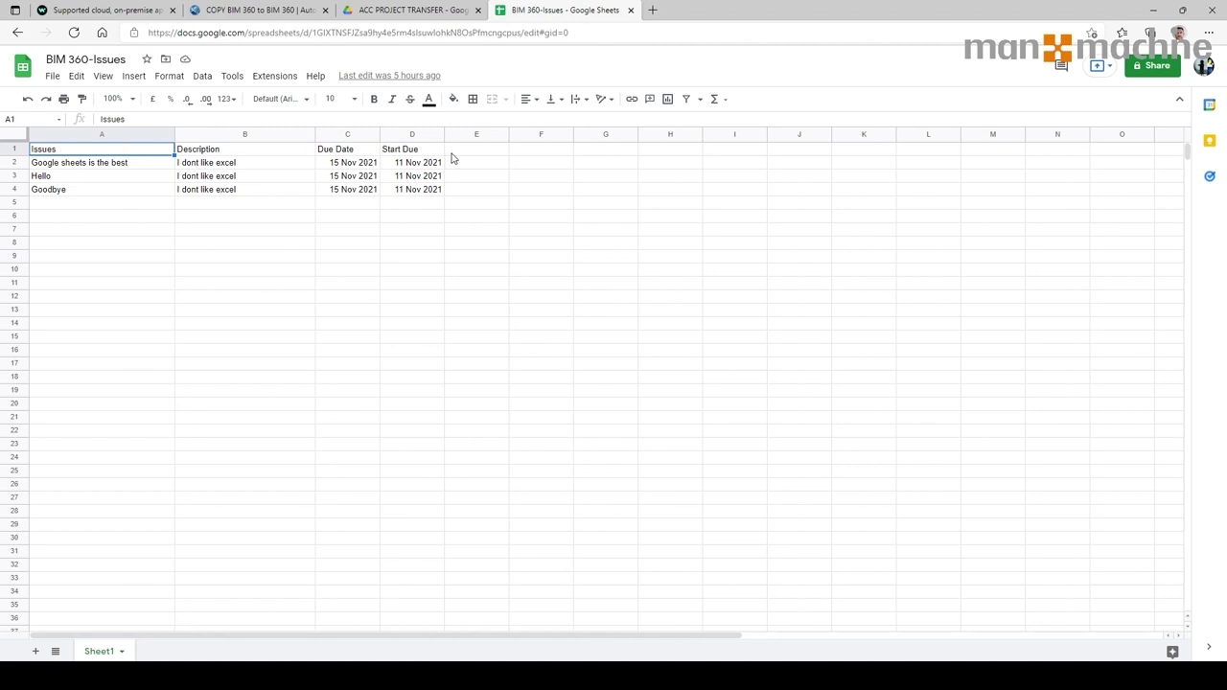
{"action": "left_click_drag", "start_coordinate": [47, 168], "coordinate": [421, 196]}
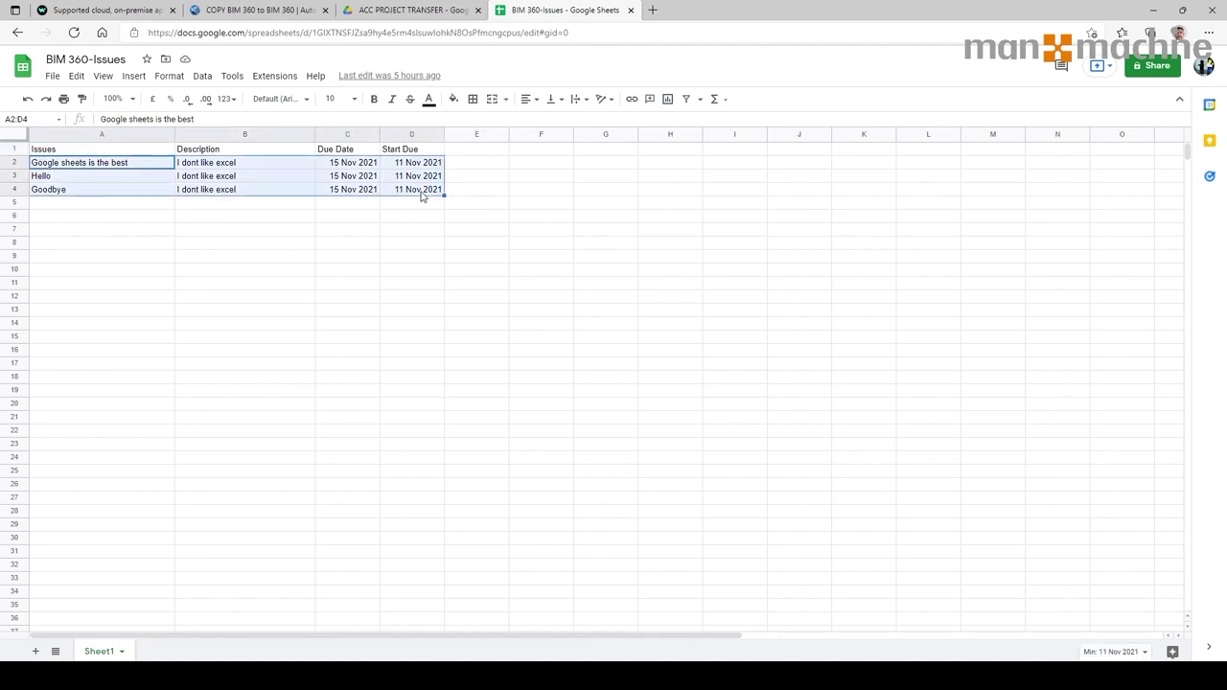
{"action": "left_click", "coordinate": [63, 151]}
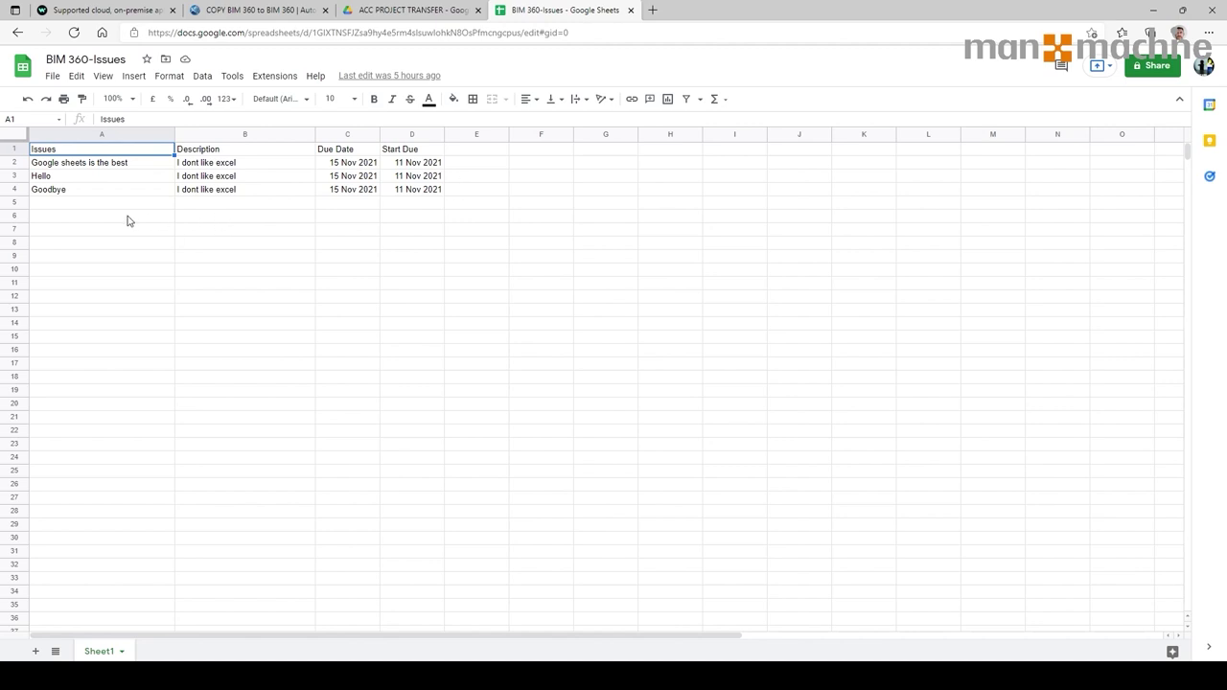
Create an app-triggered recipe named PROJECT ISSUES in the trainer's own folder under Shared - ManxMachine / MAM in ACC Connect.
{"action": "left_click", "coordinate": [208, 9]}
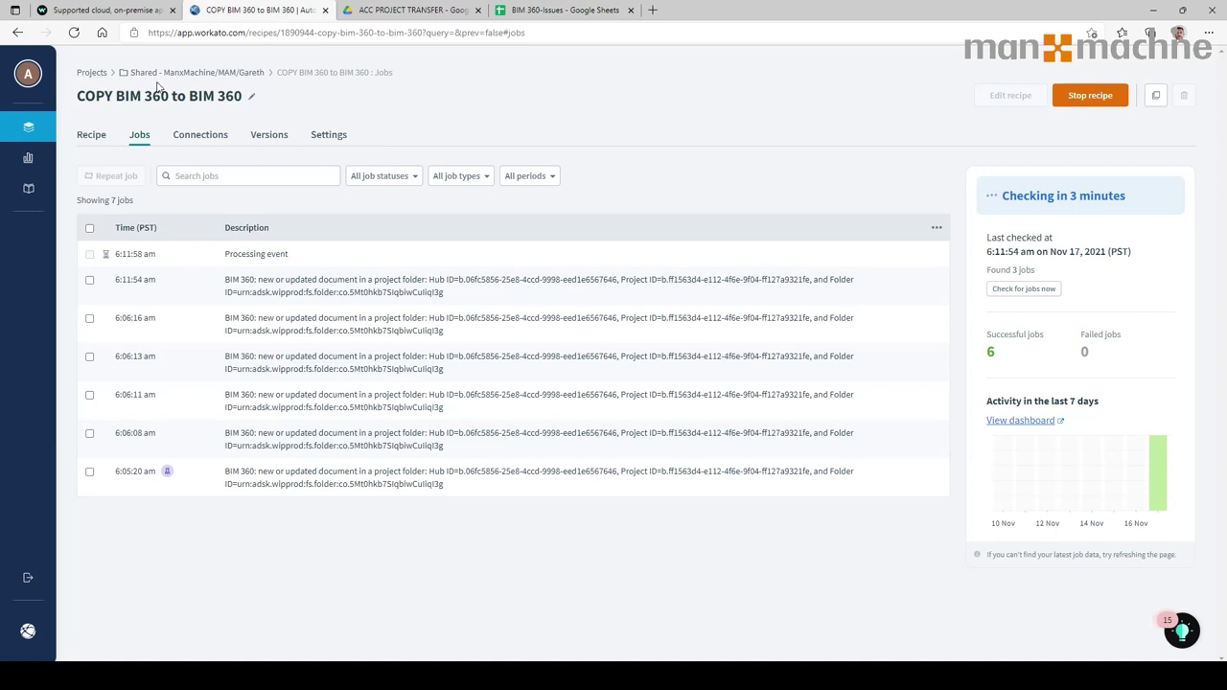
{"action": "left_click", "coordinate": [91, 73]}
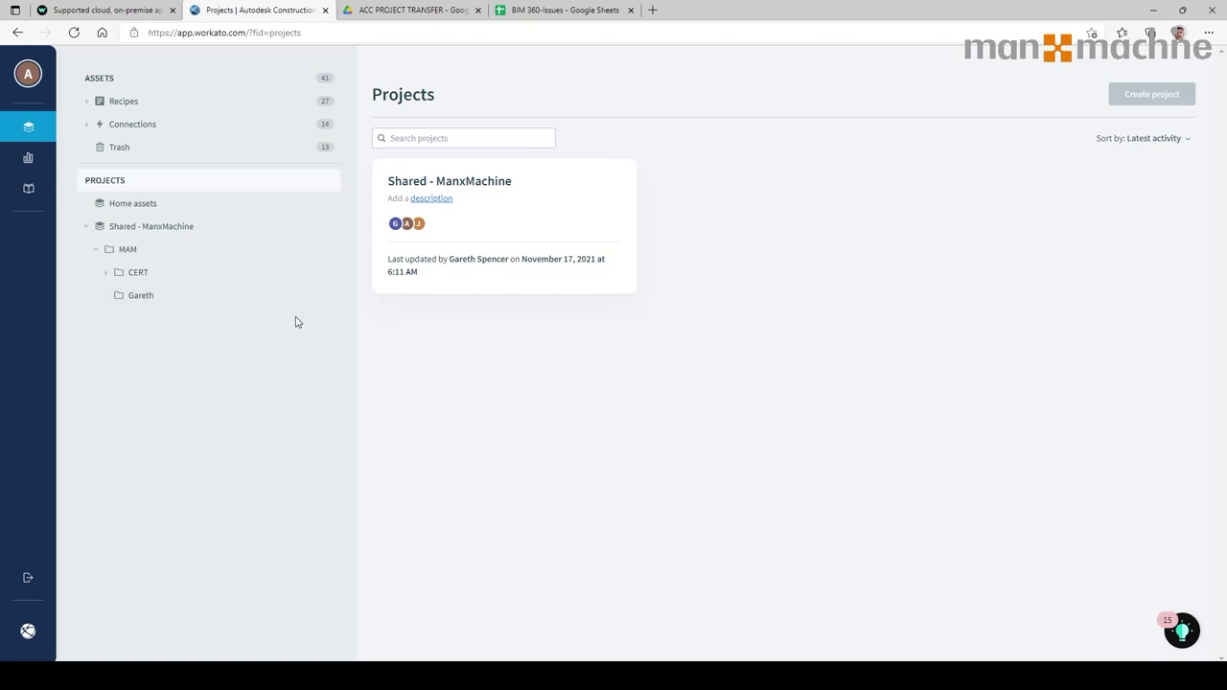
{"action": "left_click", "coordinate": [139, 299]}
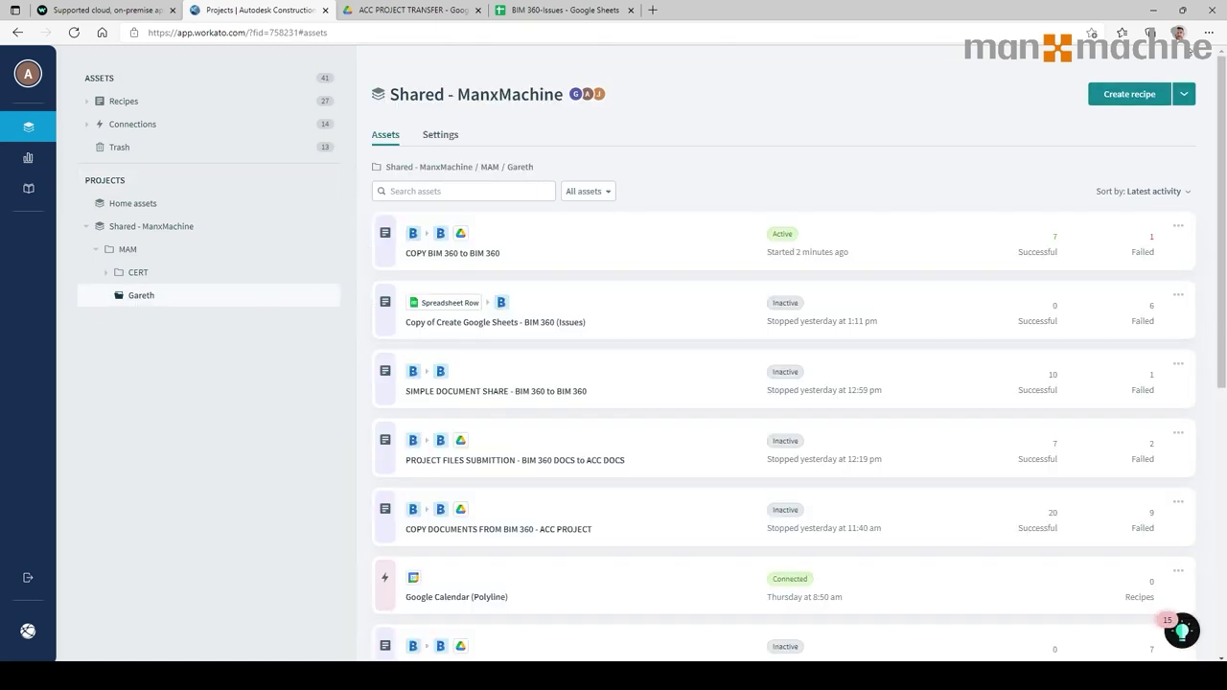
{"action": "left_click", "coordinate": [1145, 101]}
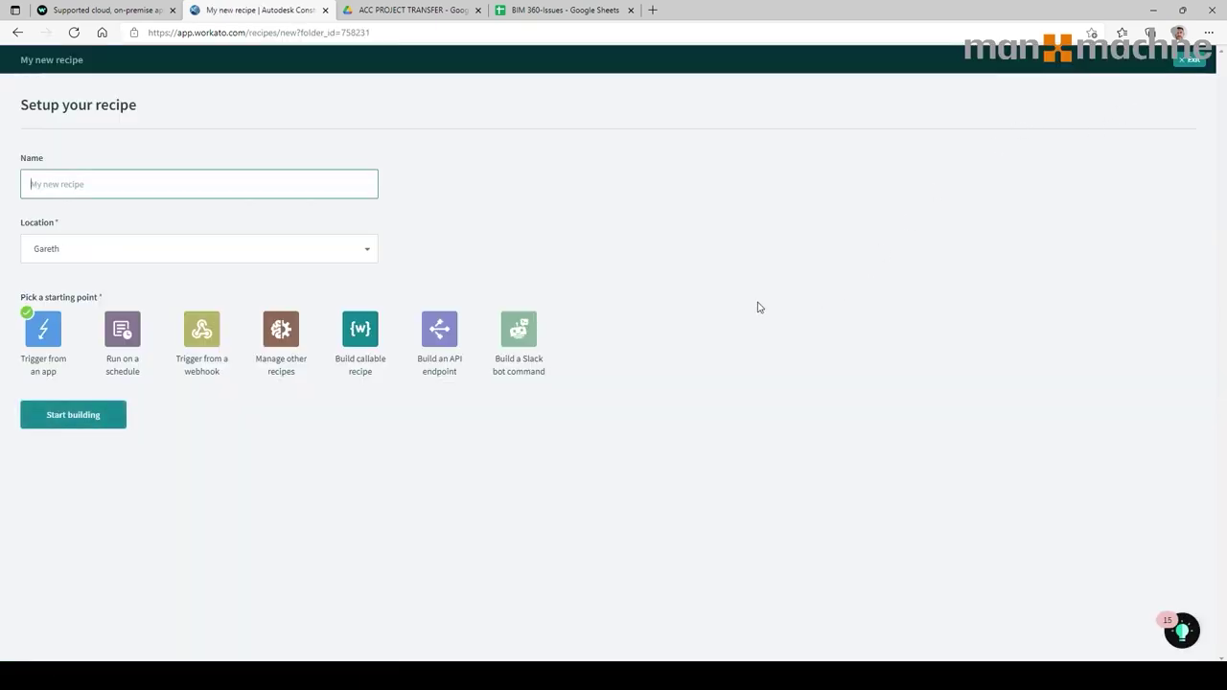
{"action": "type", "text": "PROJE"}
{"action": "type", "text": "CT ("}
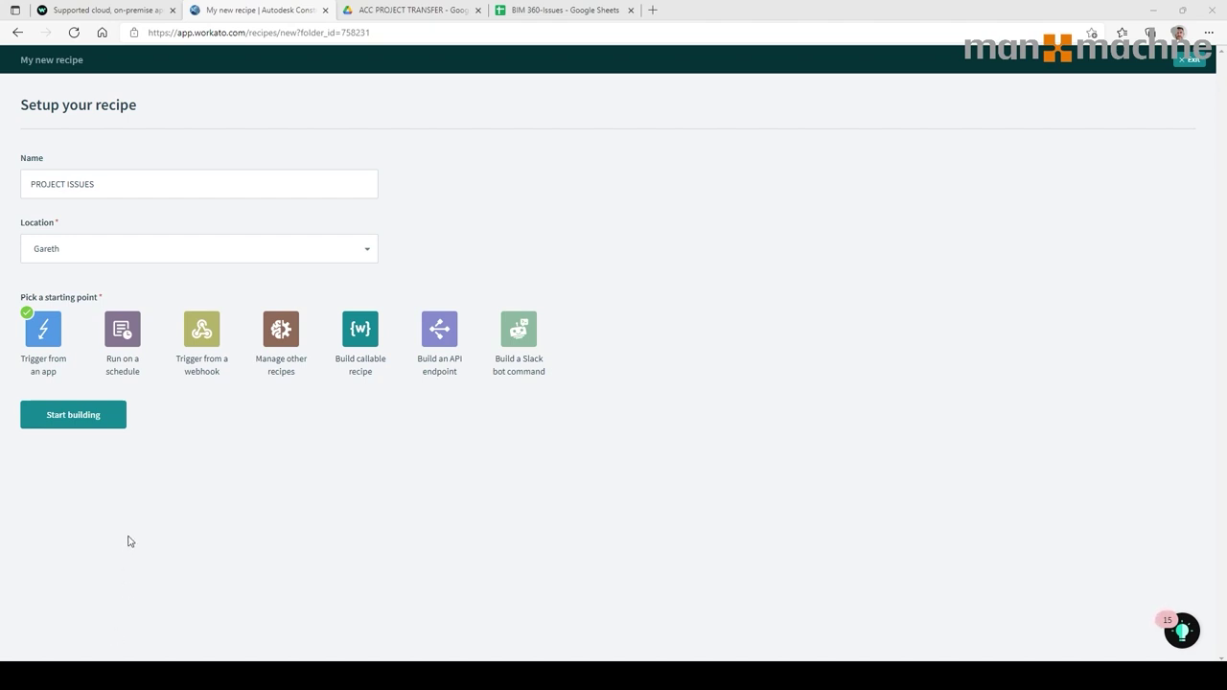
{"action": "left_click", "coordinate": [92, 423]}
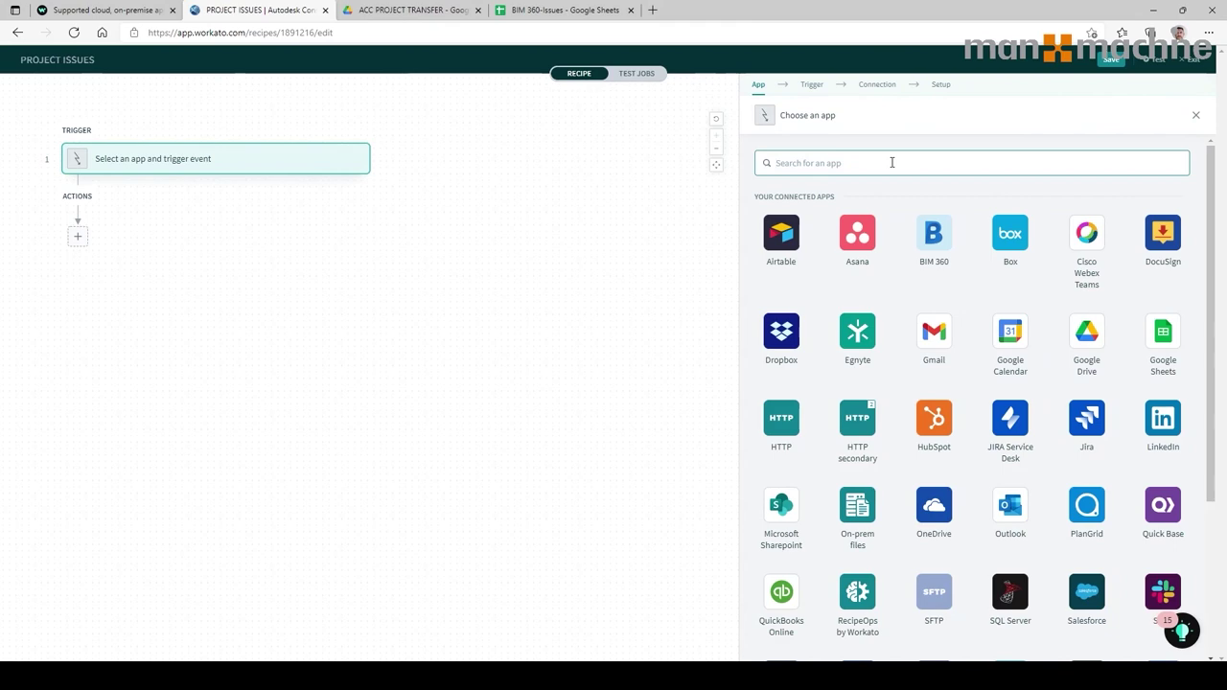
Set the recipe's trigger to the Google Sheets event New/updated row in sheet in My Drive.
{"action": "type", "text": "google sh"}
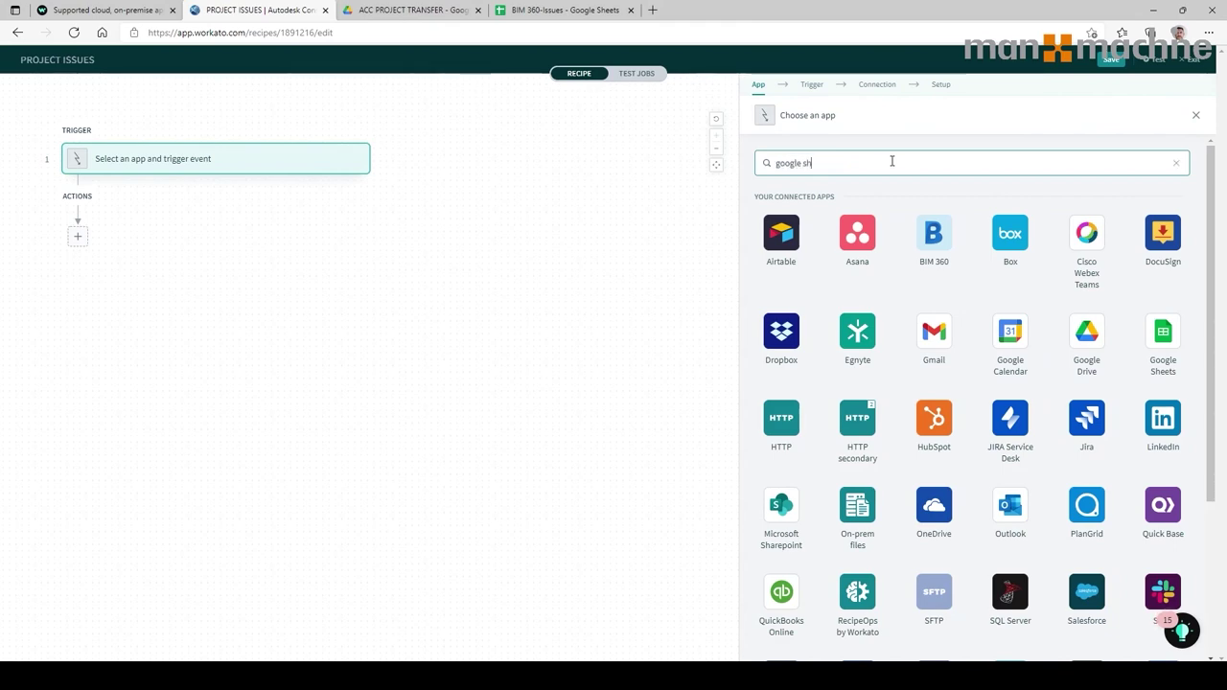
{"action": "left_click", "coordinate": [788, 230]}
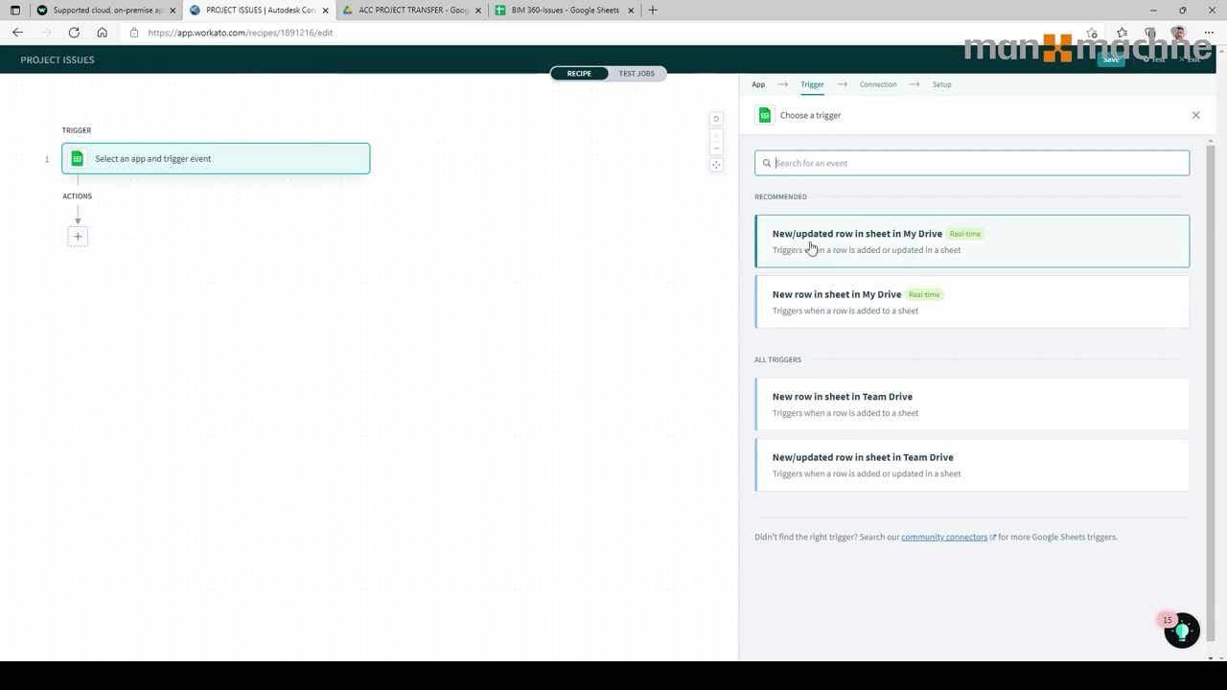
{"action": "left_click", "coordinate": [865, 246]}
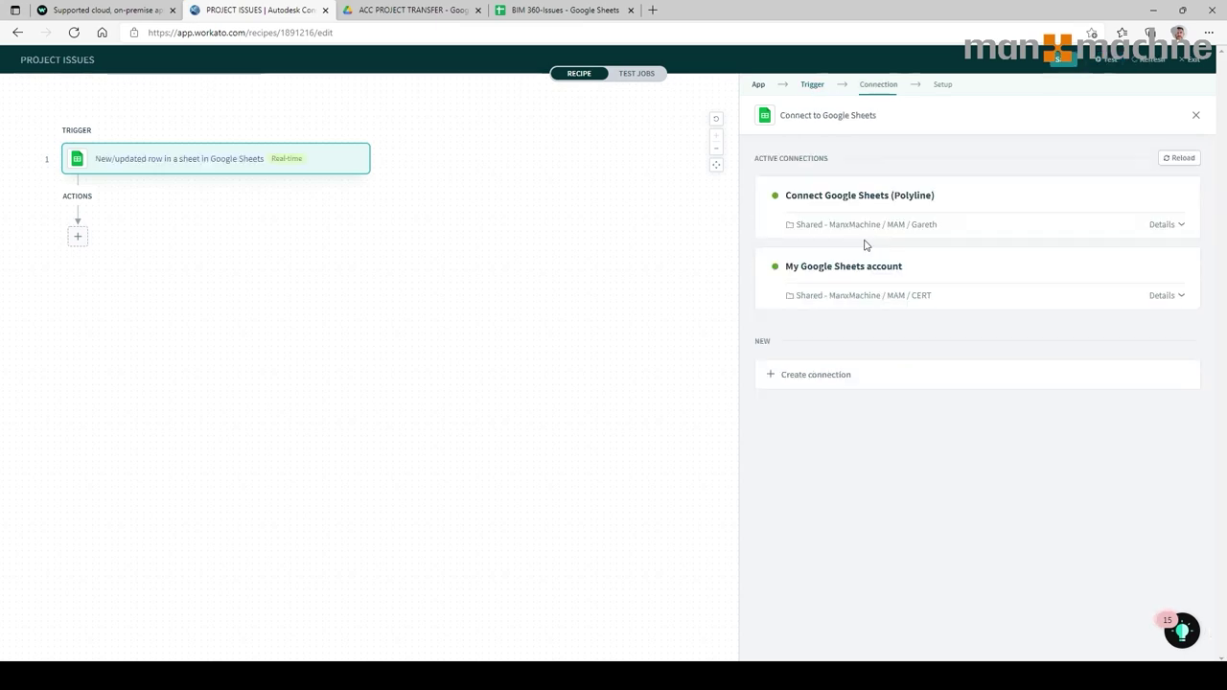
Use the Connect Google Sheets (Polyline) connection for the trigger and choose BIM 360-Issues as the spreadsheet to monitor.
{"action": "left_click", "coordinate": [948, 209]}
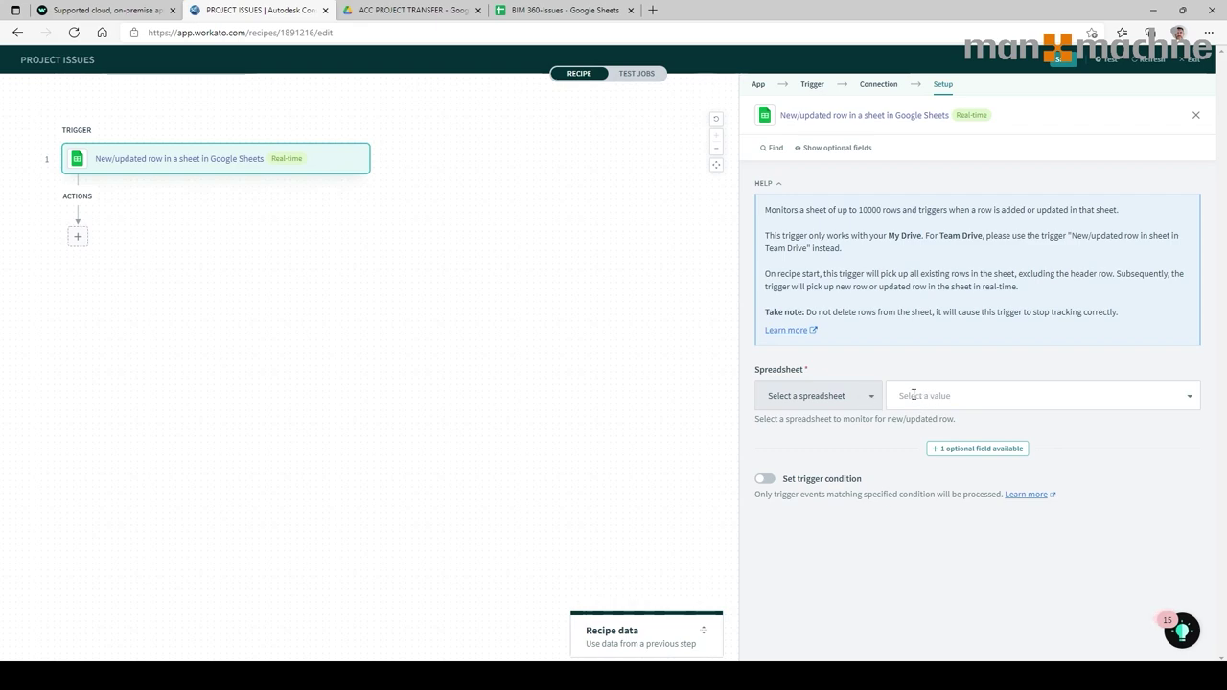
{"action": "left_click", "coordinate": [913, 399]}
{"action": "left_click", "coordinate": [926, 487]}
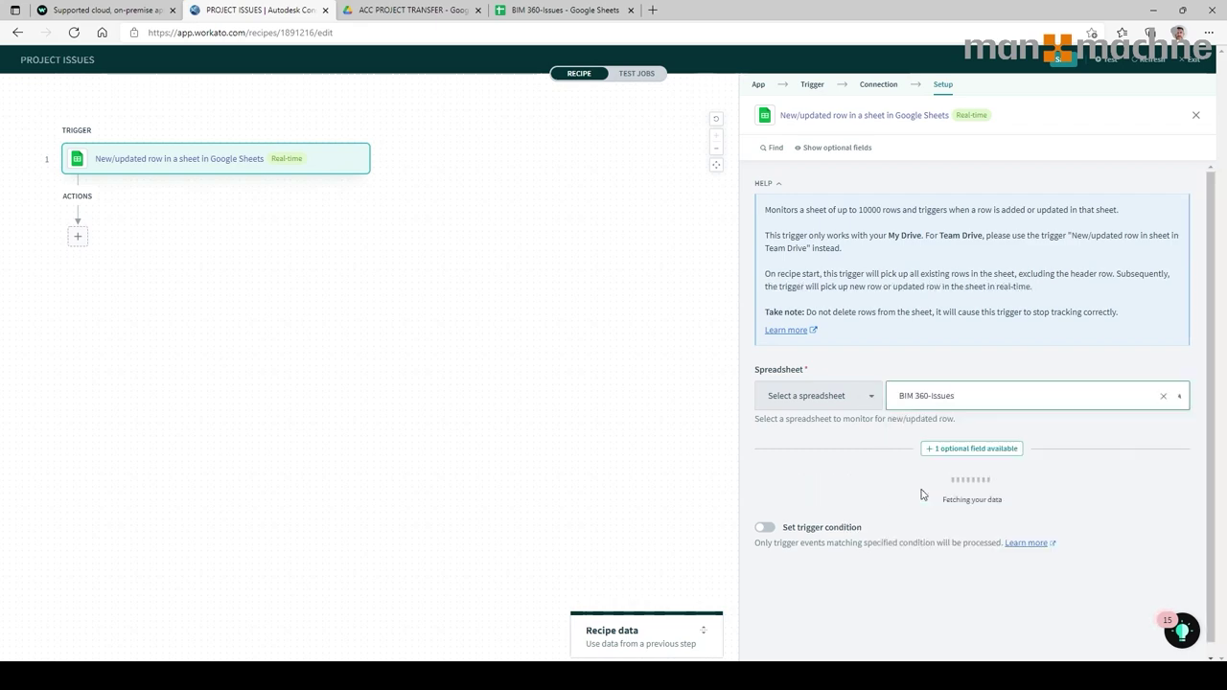
Set the trigger to monitor all columns of Sheet1 and save the recipe.
{"action": "scroll", "coordinate": [940, 362], "scroll_direction": "down", "scroll_amount": 2}
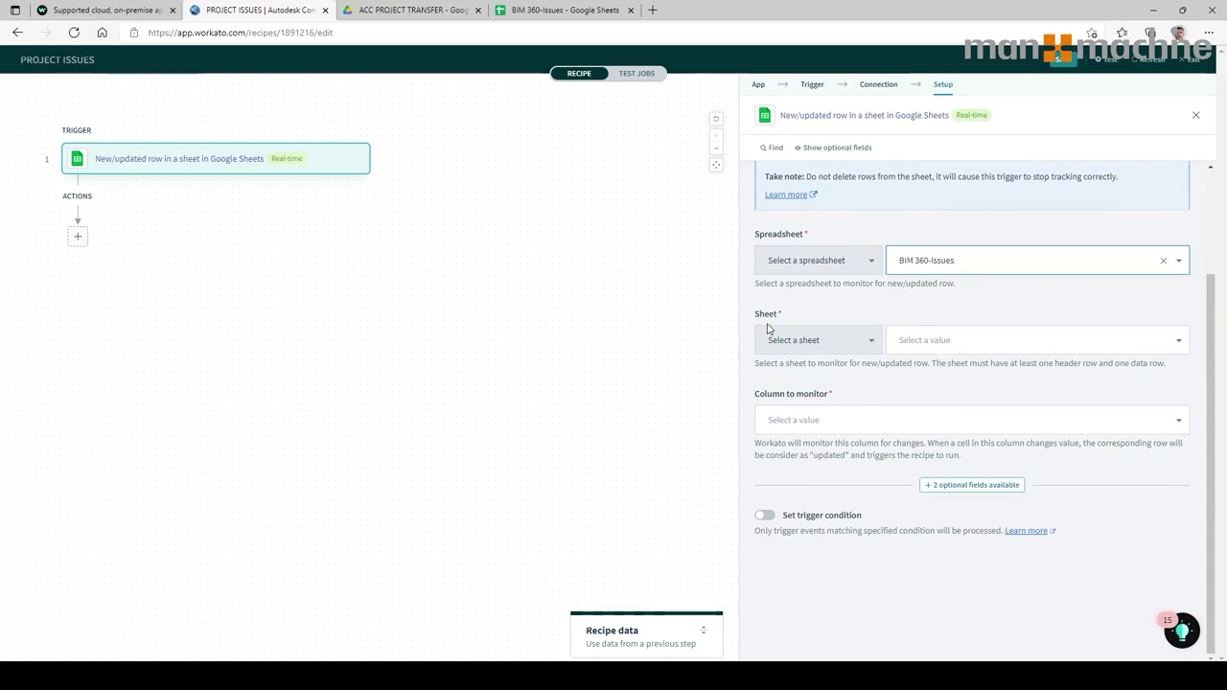
{"action": "left_click", "coordinate": [938, 338]}
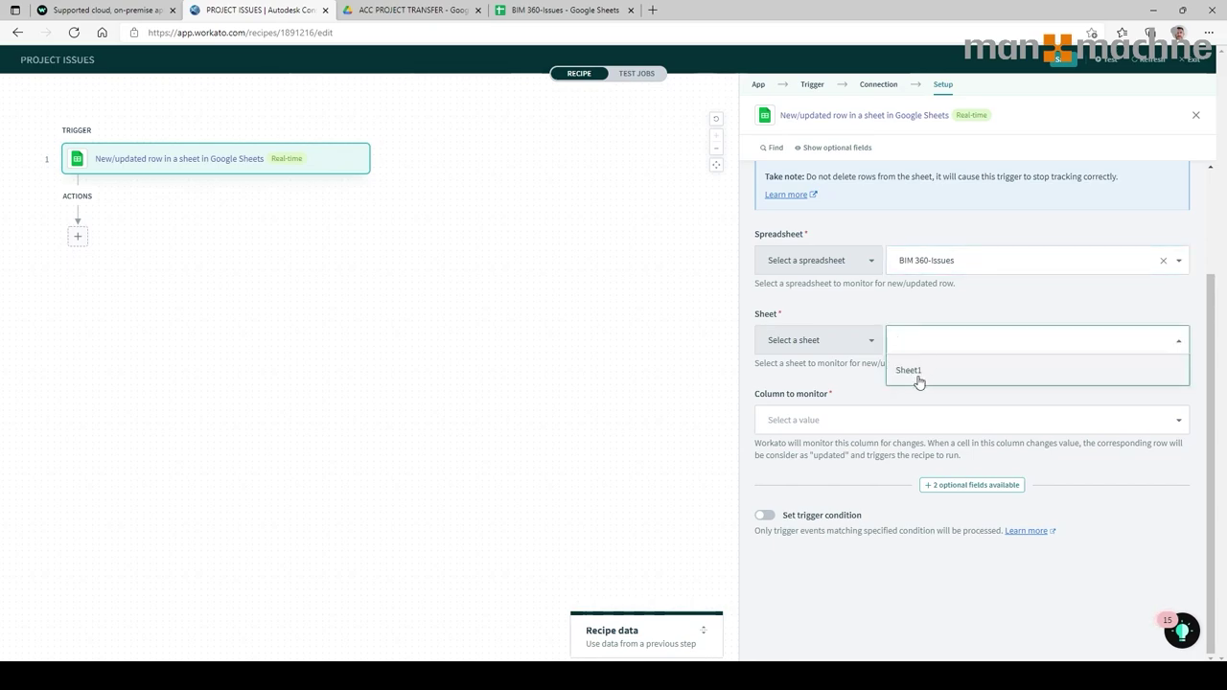
{"action": "left_click", "coordinate": [917, 372]}
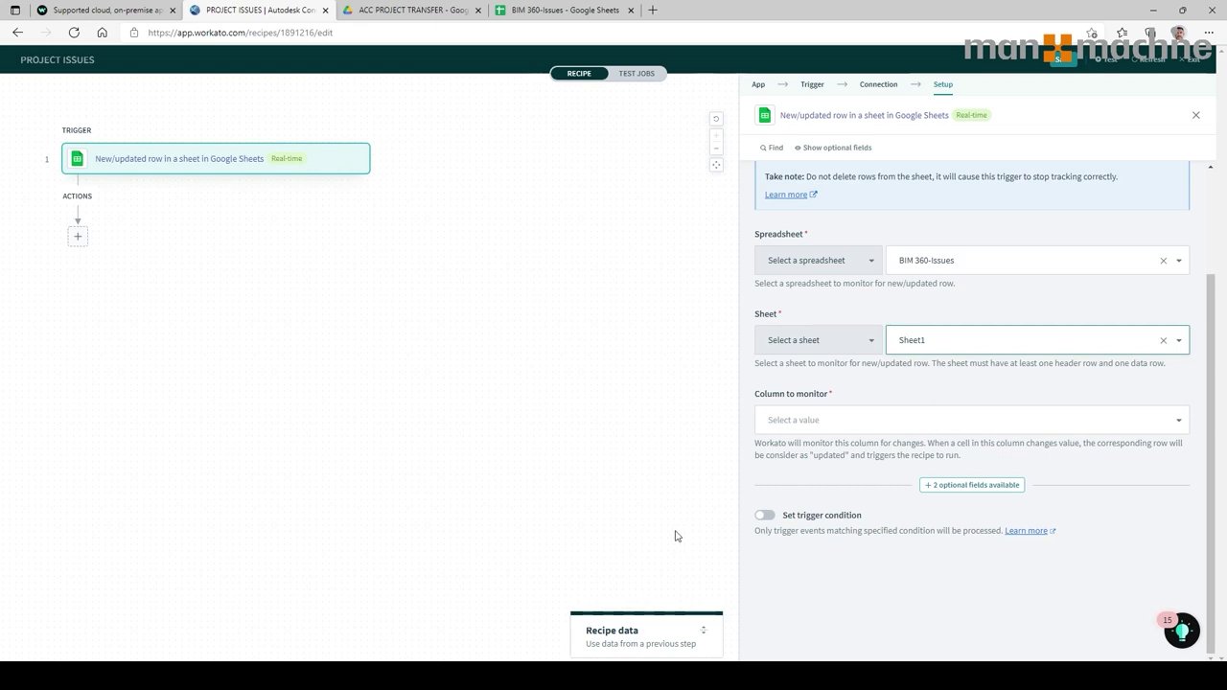
{"action": "left_click", "coordinate": [822, 422]}
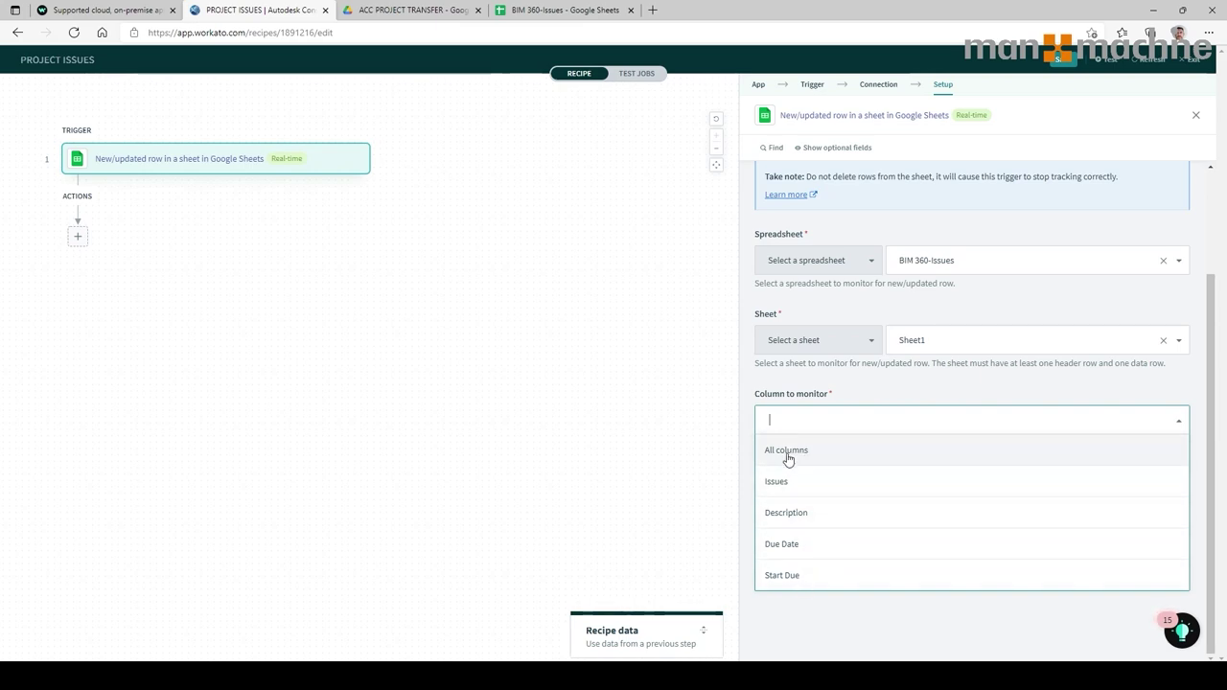
{"action": "left_click", "coordinate": [787, 454]}
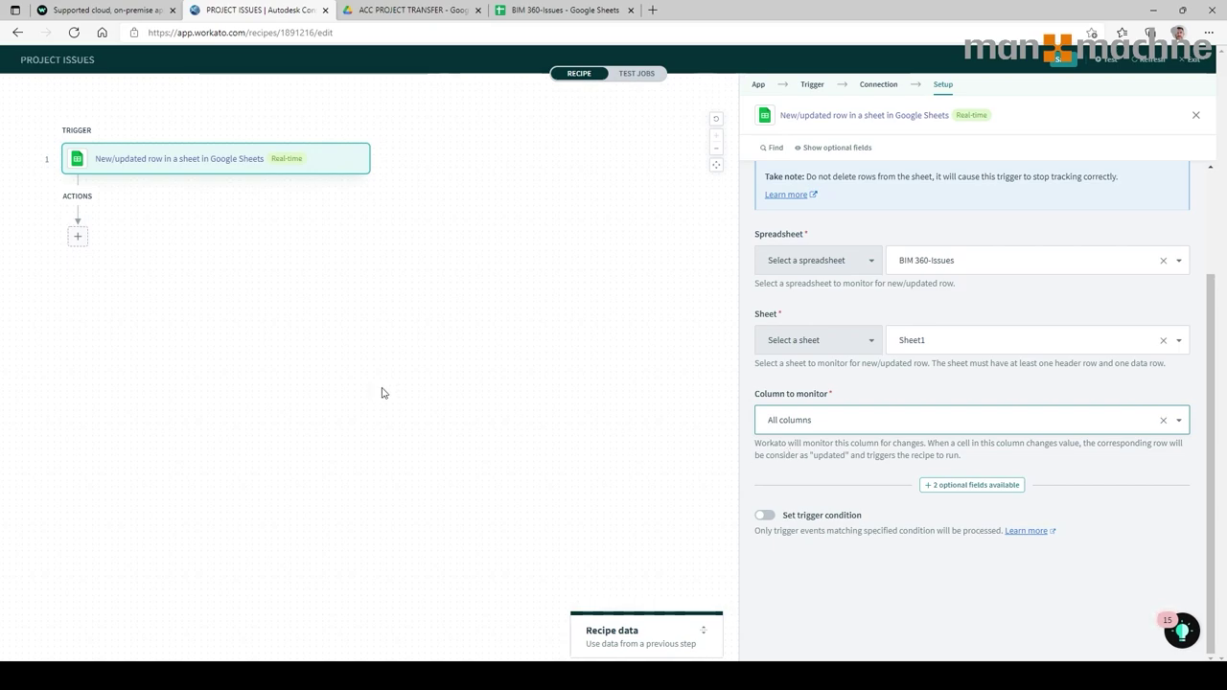
{"action": "left_click", "coordinate": [1060, 59]}
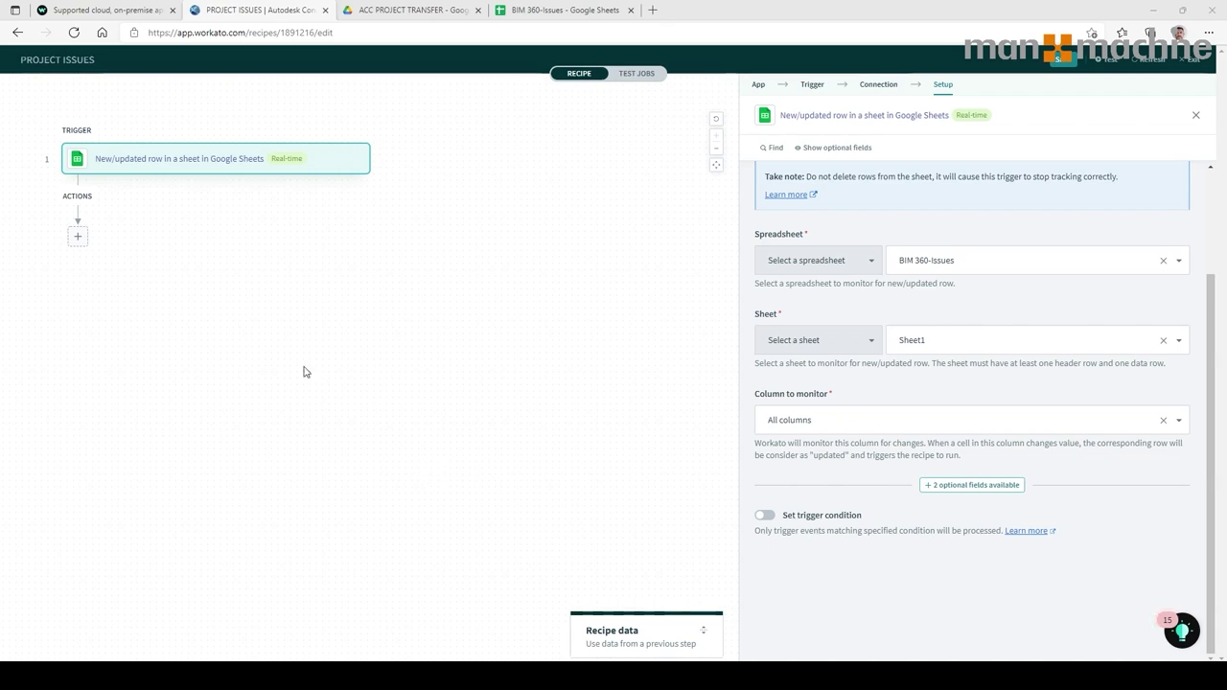
Add a BIM 360 Search issues in a project action after the trigger, using the Connect BIM 360 (Man Ltd) connection.
{"action": "left_click", "coordinate": [78, 237]}
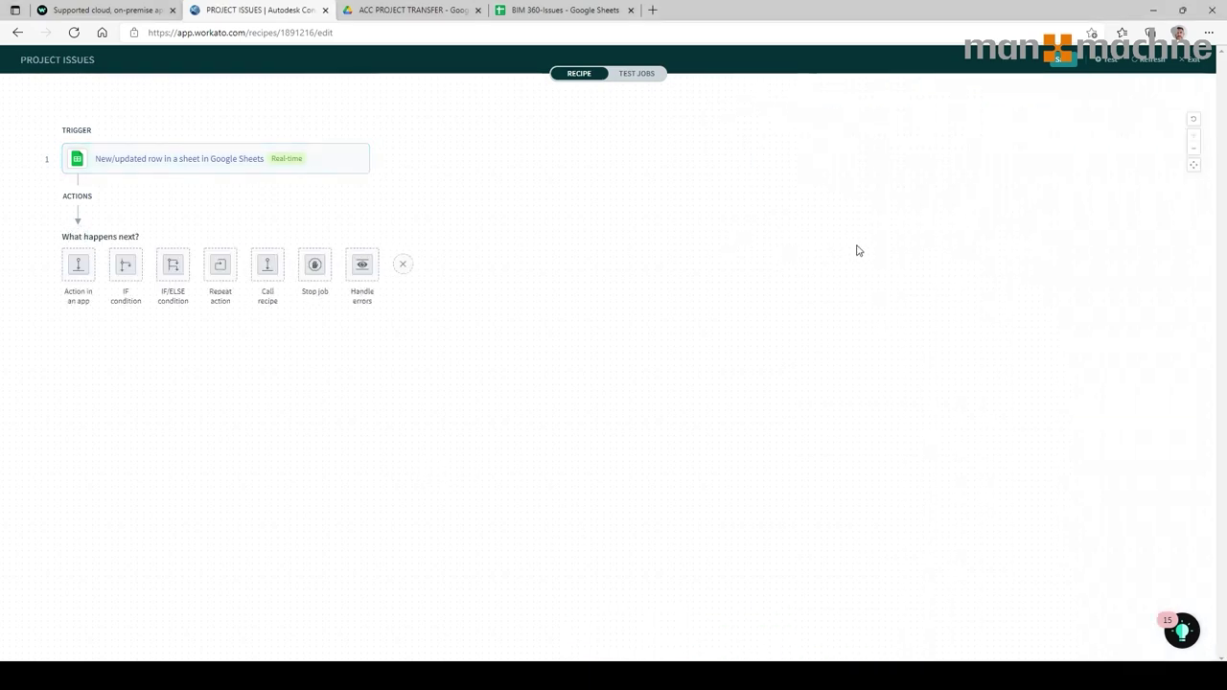
{"action": "left_click", "coordinate": [76, 271]}
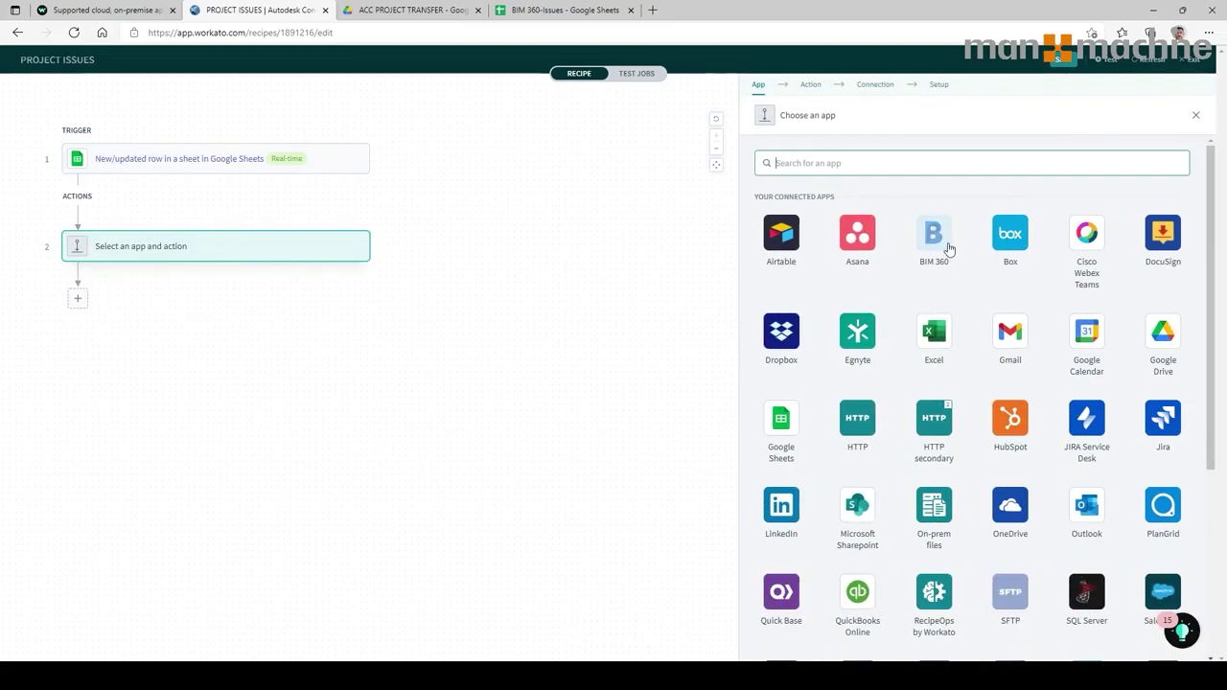
{"action": "left_click", "coordinate": [937, 234]}
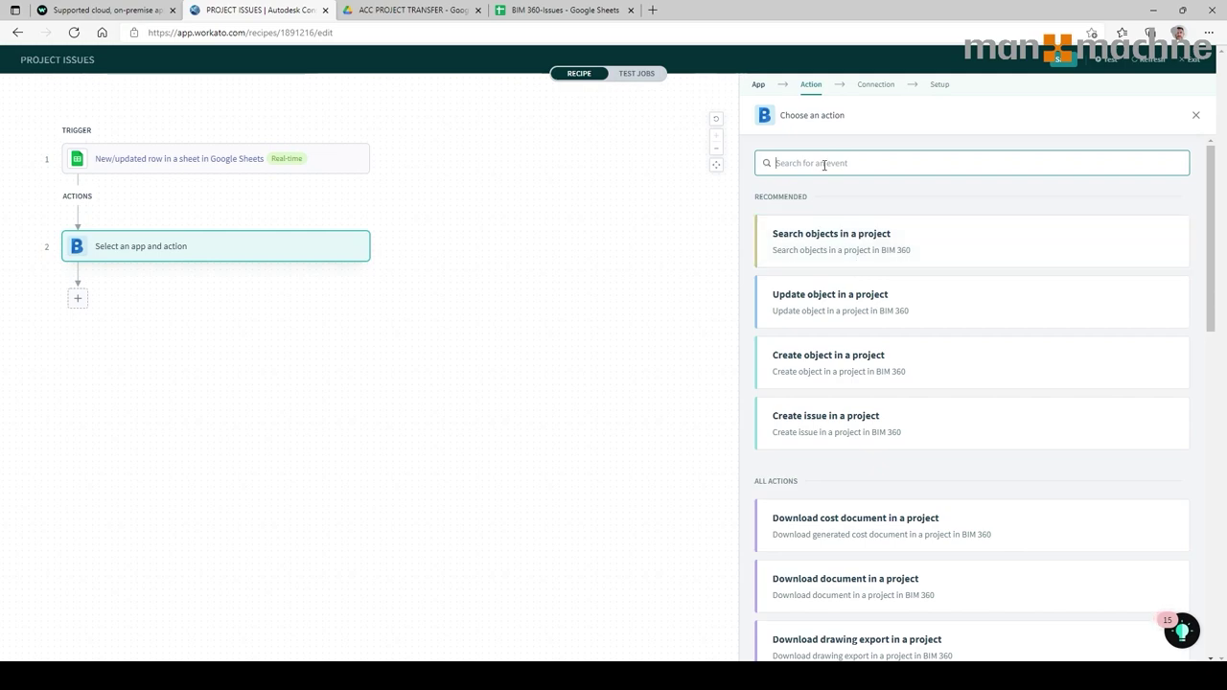
{"action": "type", "text": "issues"}
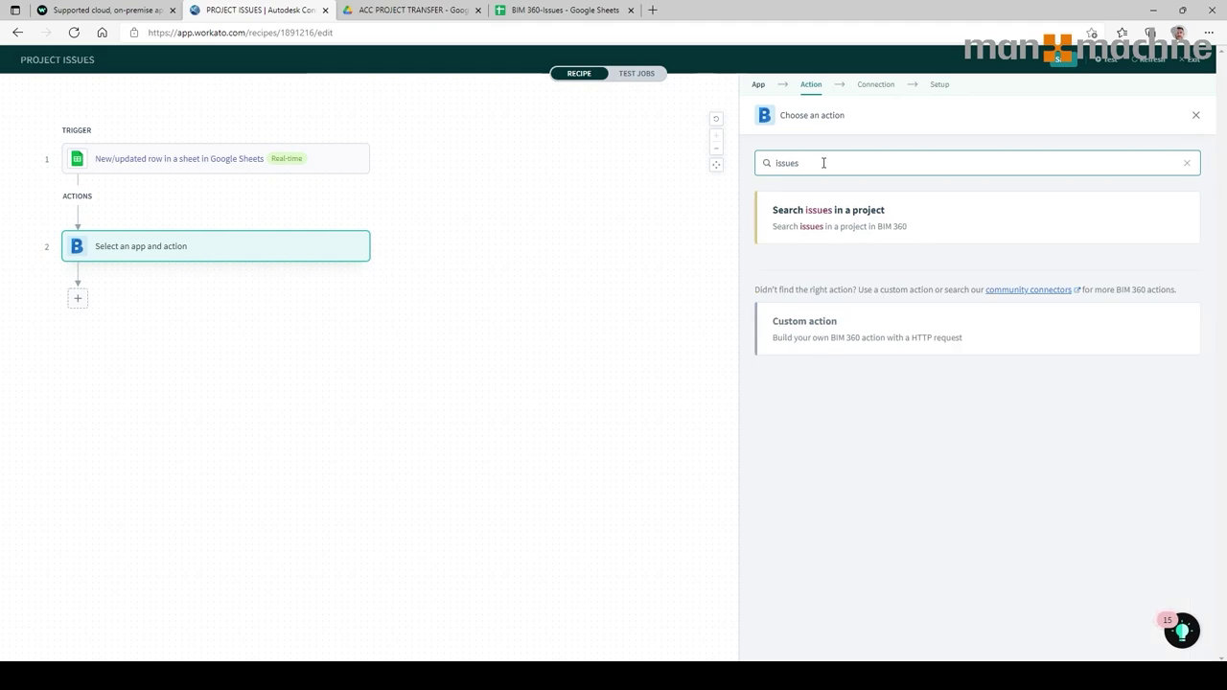
{"action": "left_click", "coordinate": [832, 225]}
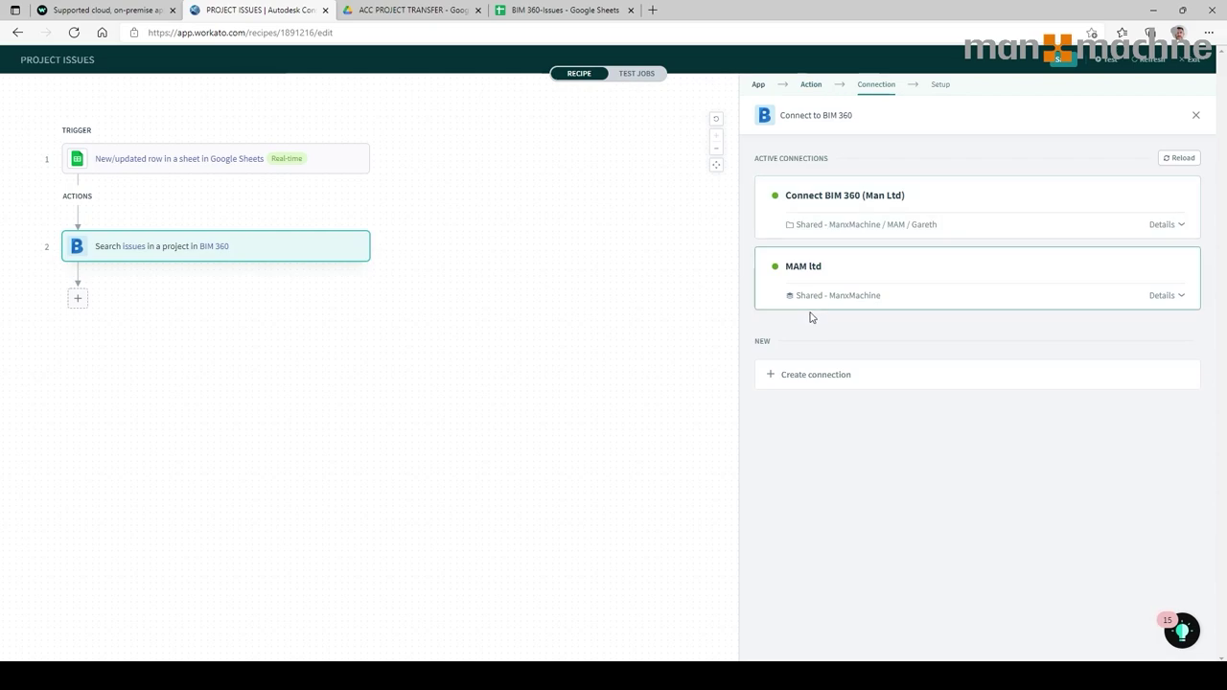
{"action": "left_click", "coordinate": [872, 218]}
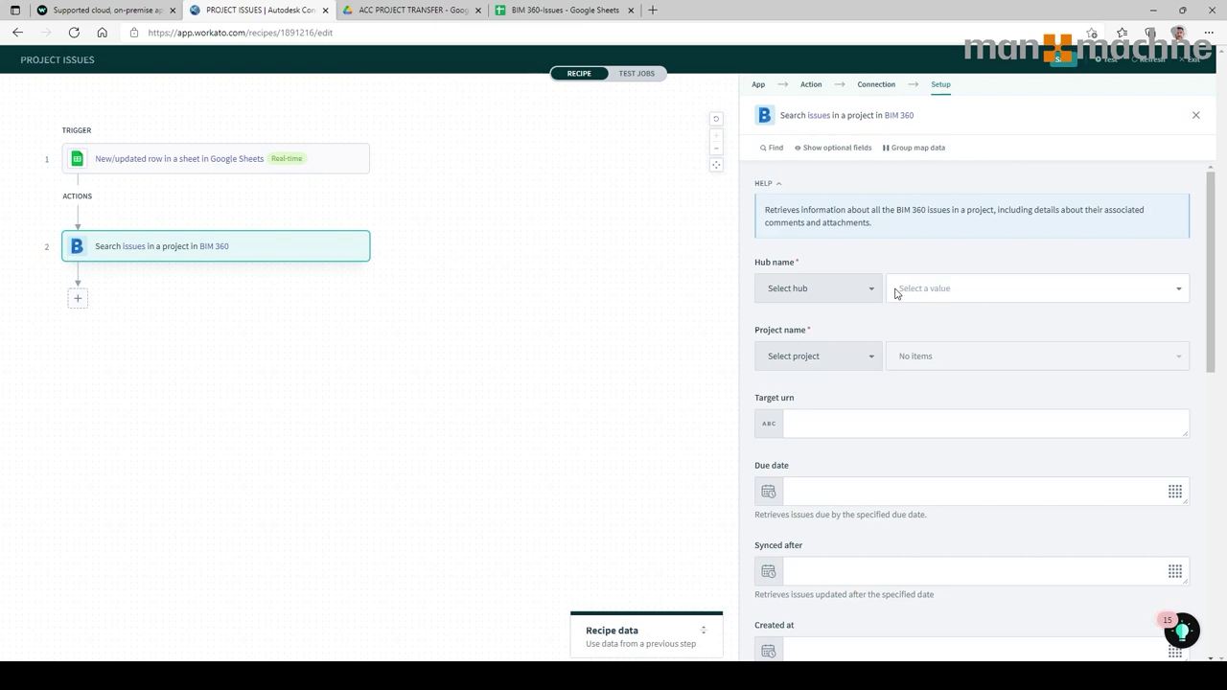
Set the Search issues action's hub to MAM Ltd and its project to 28000-ACC Cloud Connect.
{"action": "left_click", "coordinate": [912, 293]}
{"action": "left_click", "coordinate": [908, 384]}
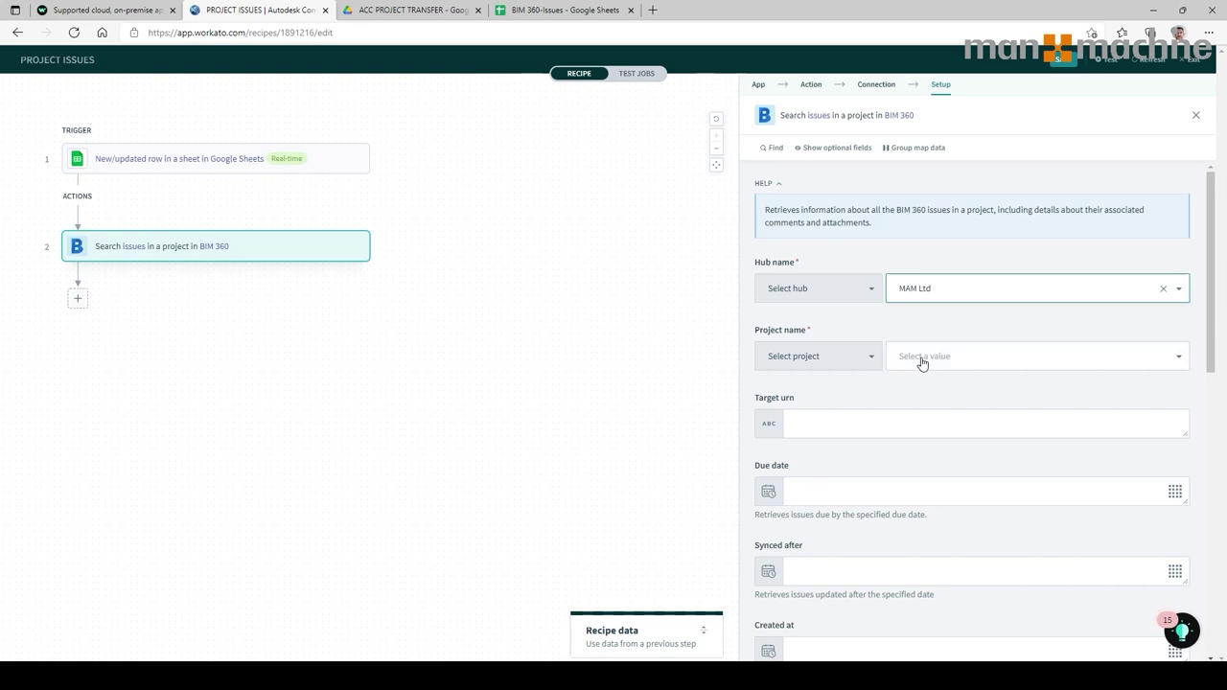
{"action": "left_click", "coordinate": [921, 359]}
{"action": "type", "text": "2800"}
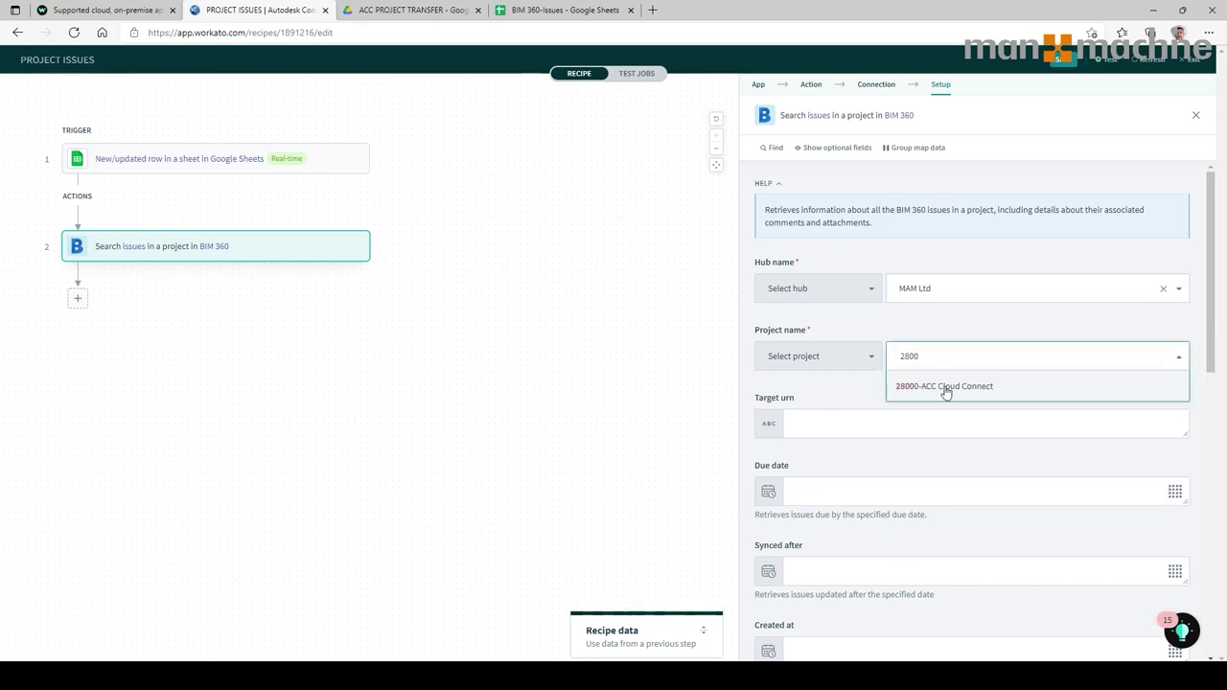
{"action": "left_click", "coordinate": [945, 388]}
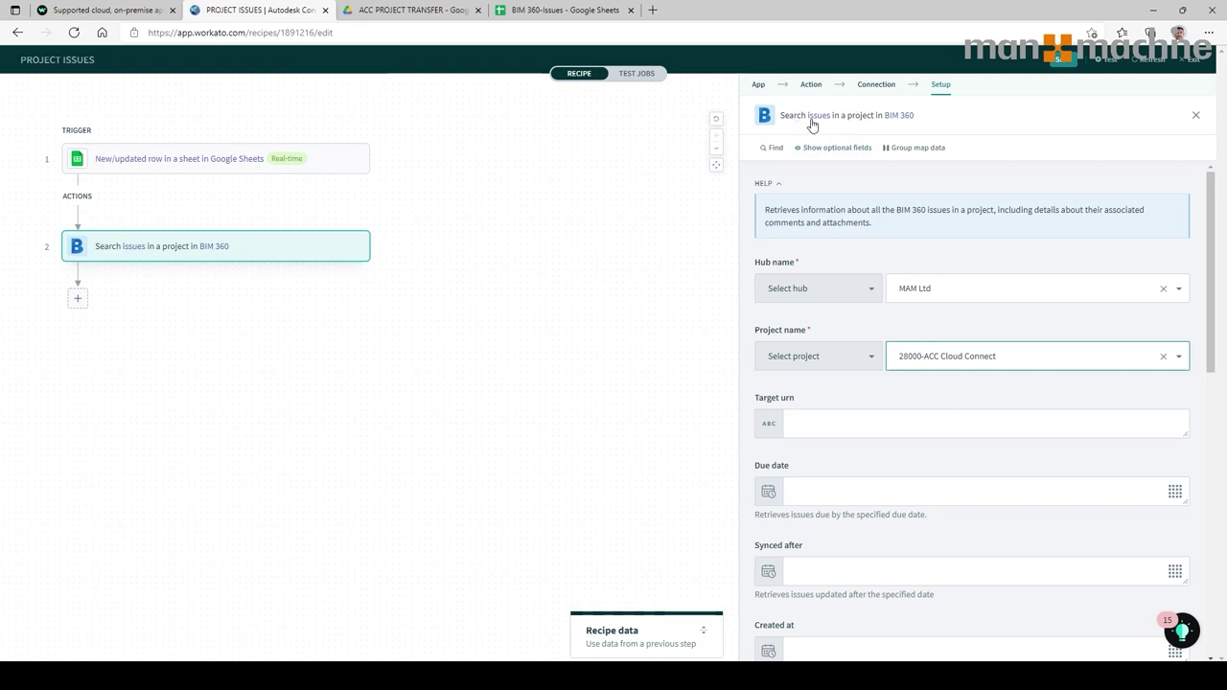
Delete the Search issues in a project action from the recipe.
{"action": "mouse_move", "coordinate": [342, 257]}
{"action": "left_click", "coordinate": [387, 248]}
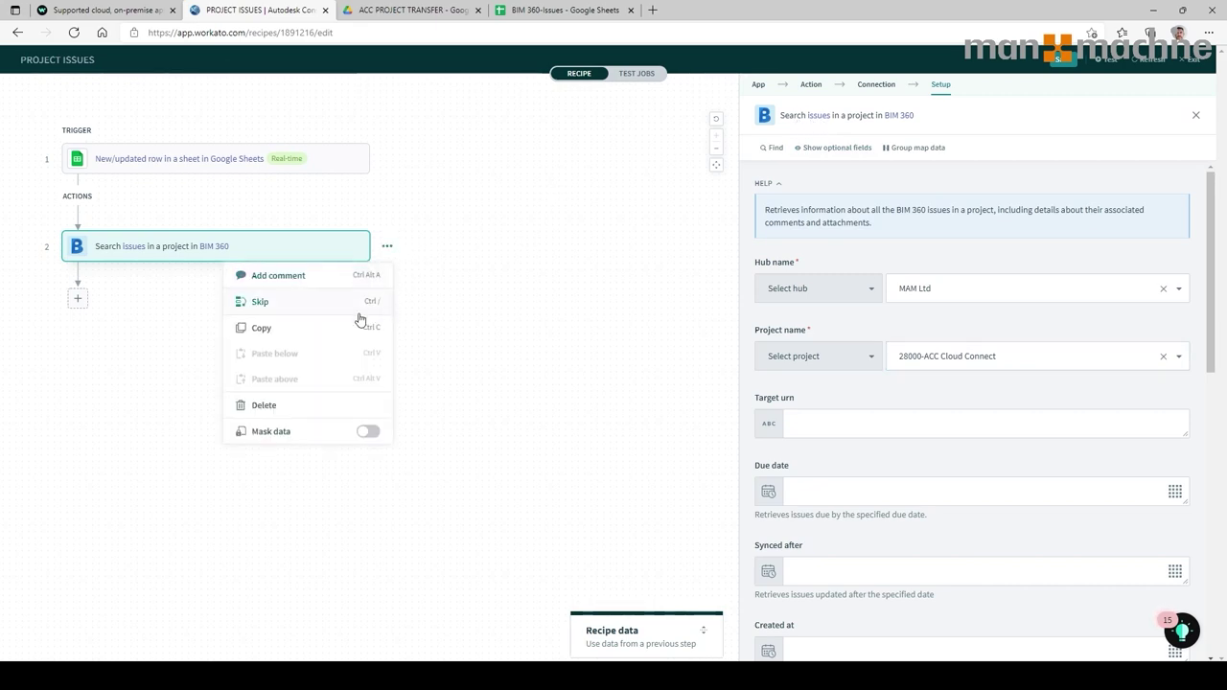
{"action": "left_click", "coordinate": [276, 407]}
{"action": "left_click", "coordinate": [267, 438]}
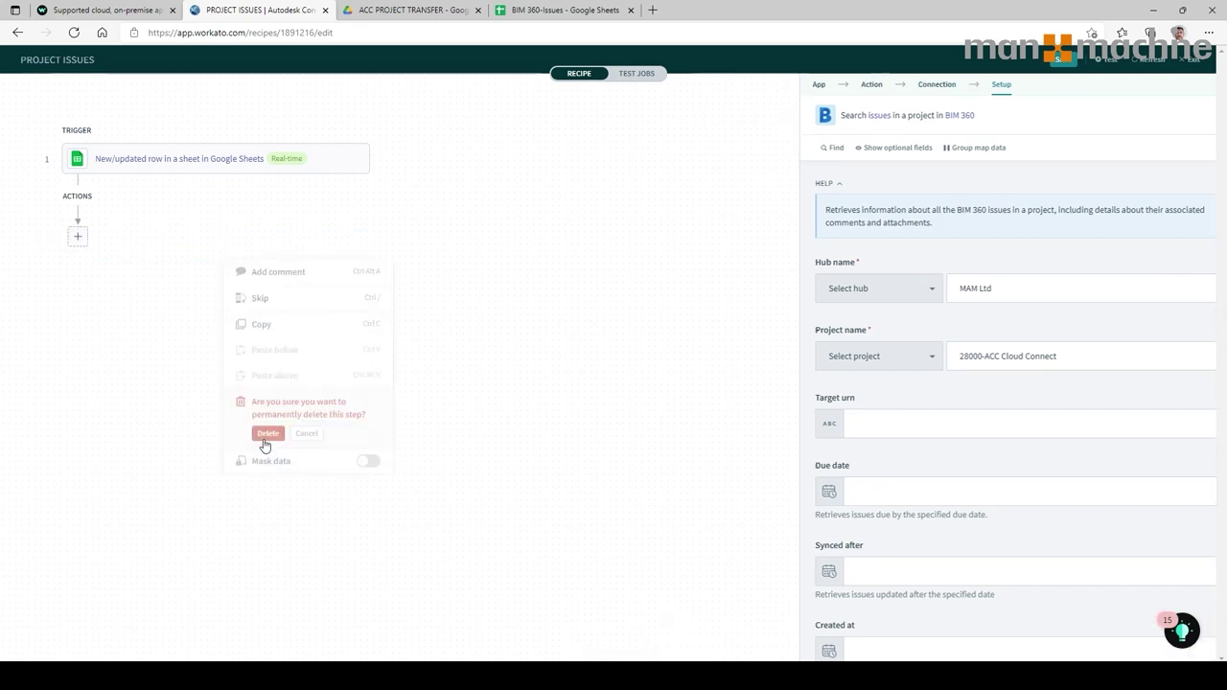
Add a BIM 360 Create issue in a project action after the trigger, using the Connect BIM 360 (Man Ltd) connection.
{"action": "left_click", "coordinate": [78, 235]}
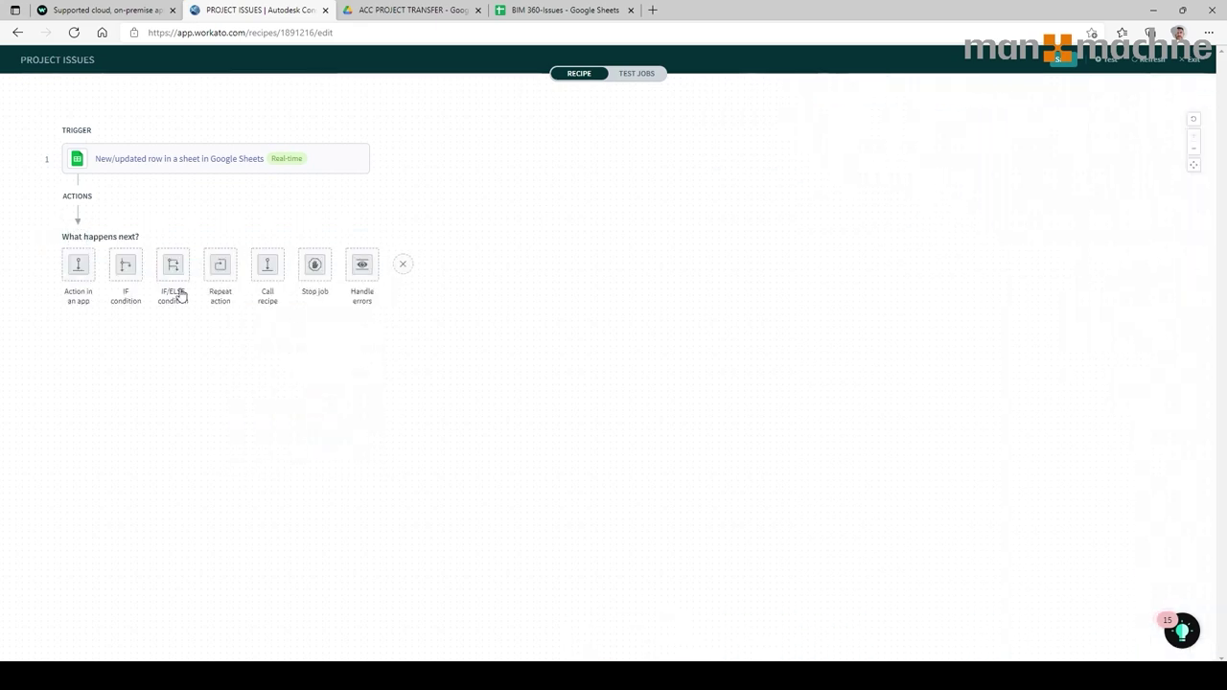
{"action": "left_click", "coordinate": [79, 267]}
{"action": "left_click", "coordinate": [931, 247]}
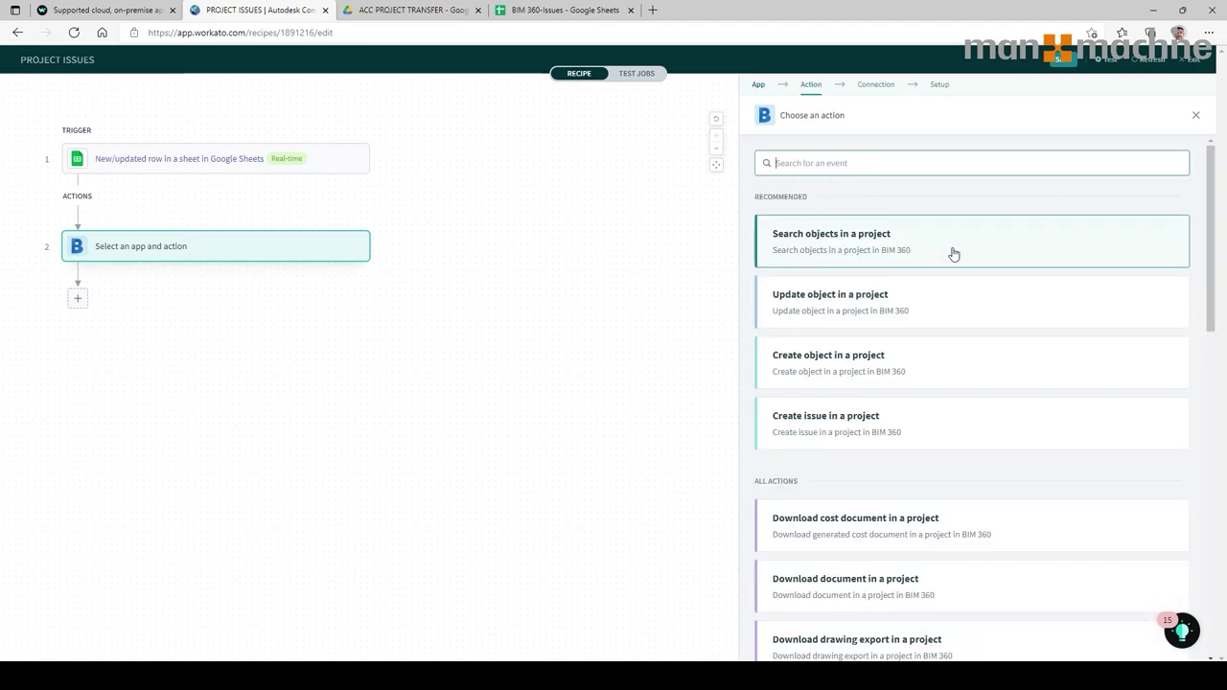
{"action": "scroll", "coordinate": [868, 309], "scroll_direction": "down", "scroll_amount": 1}
{"action": "scroll", "coordinate": [867, 310], "scroll_direction": "down", "scroll_amount": 3}
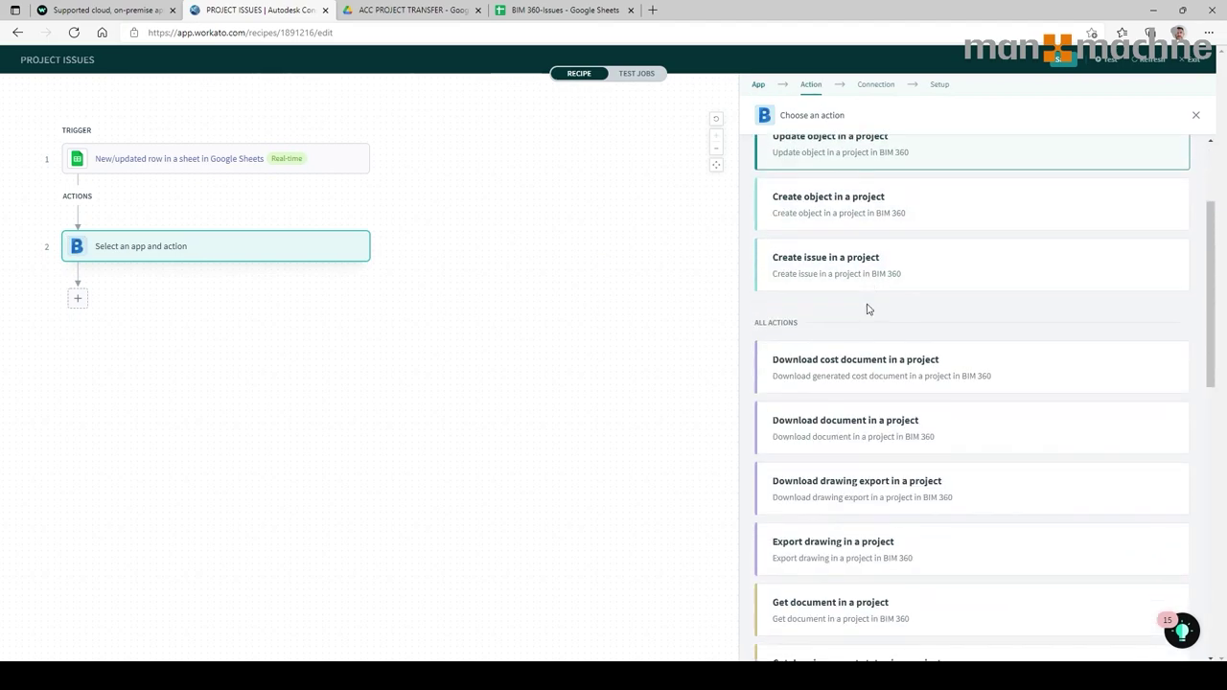
{"action": "scroll", "coordinate": [854, 221], "scroll_direction": "up", "scroll_amount": 3}
{"action": "scroll", "coordinate": [854, 221], "scroll_direction": "up", "scroll_amount": 2}
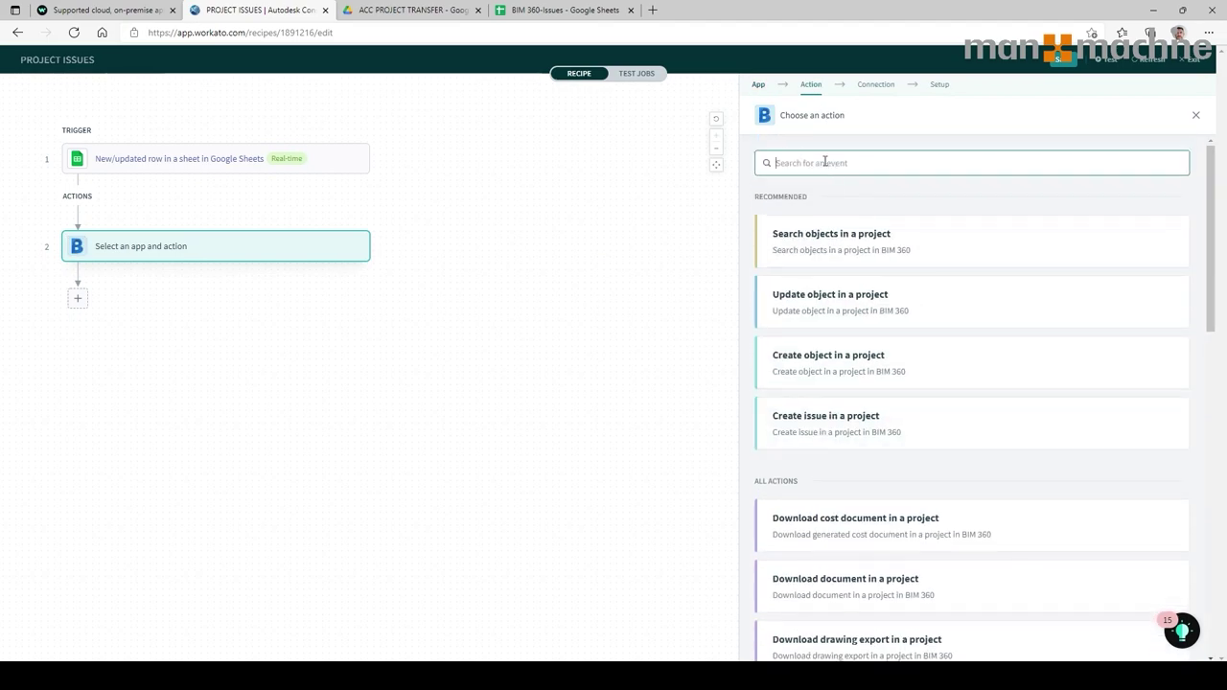
{"action": "type", "text": "create"}
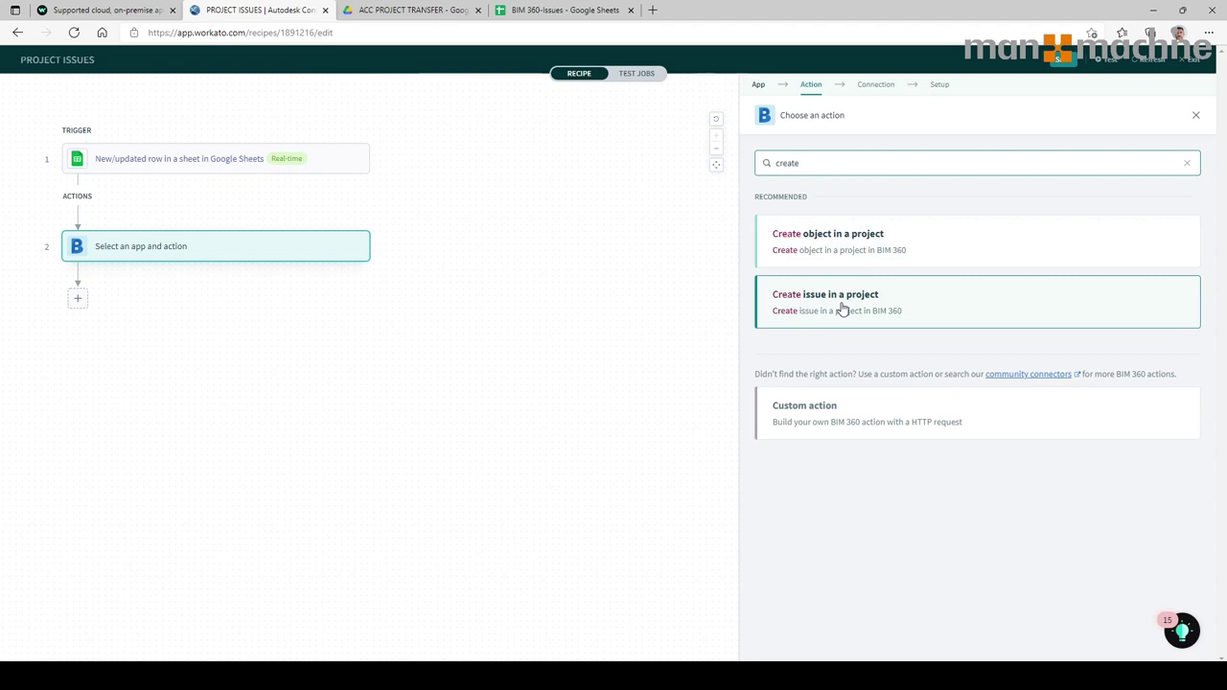
{"action": "left_click", "coordinate": [842, 307]}
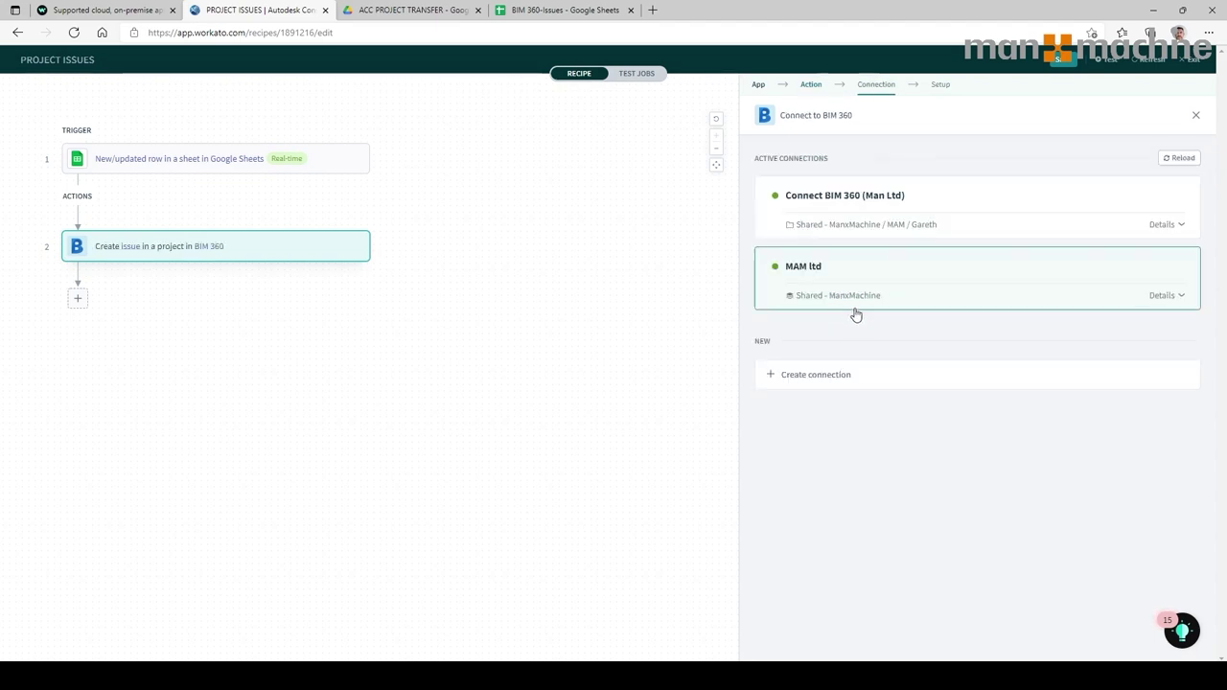
{"action": "left_click", "coordinate": [891, 218]}
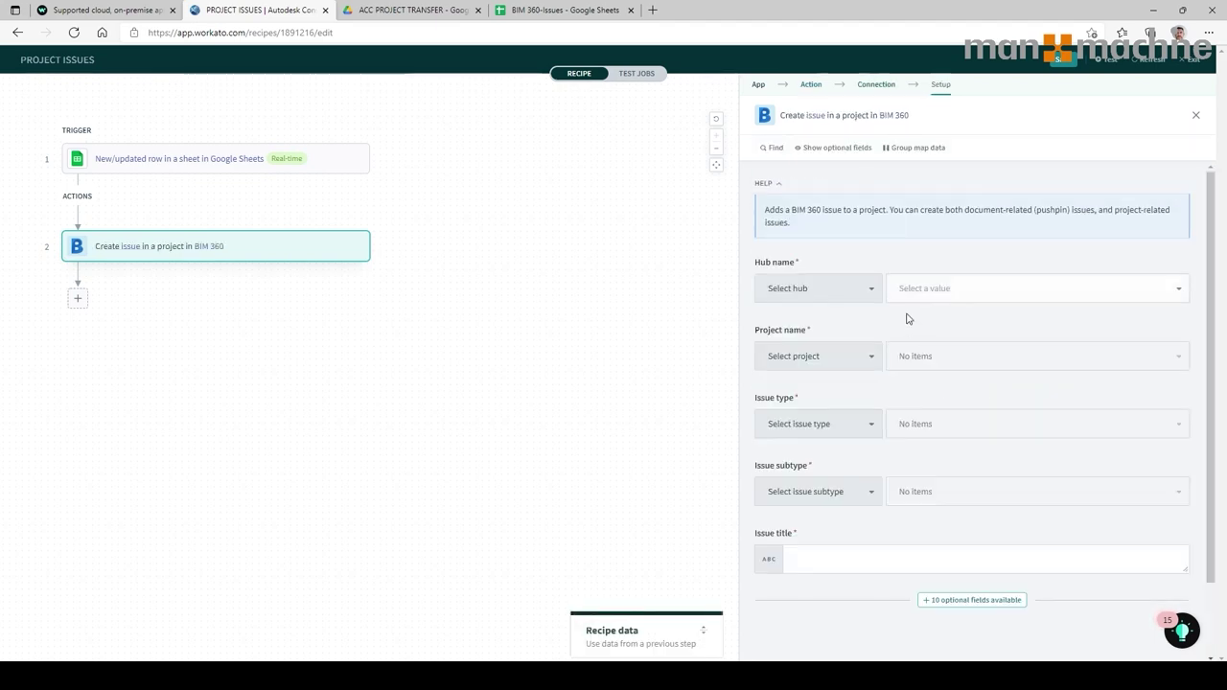
Set the Create issue action's hub to MAM Ltd and its project to 28000-ACC Cloud Connect.
{"action": "left_click", "coordinate": [932, 290]}
{"action": "left_click", "coordinate": [917, 377]}
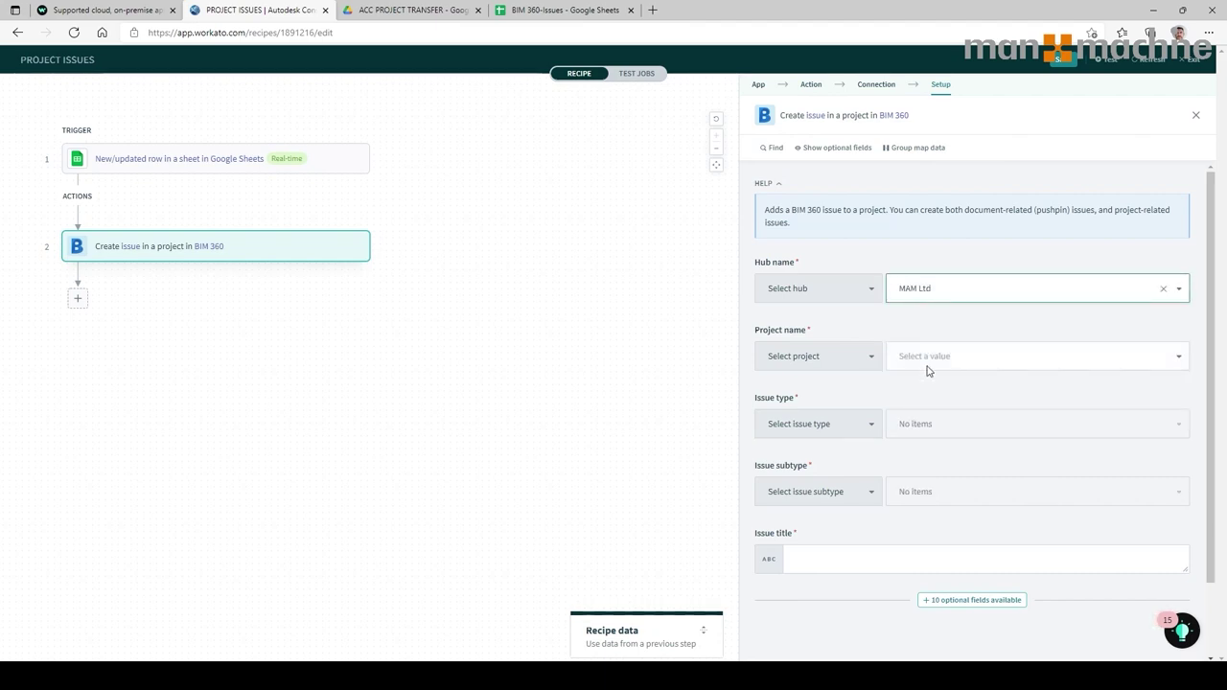
{"action": "left_click", "coordinate": [929, 359]}
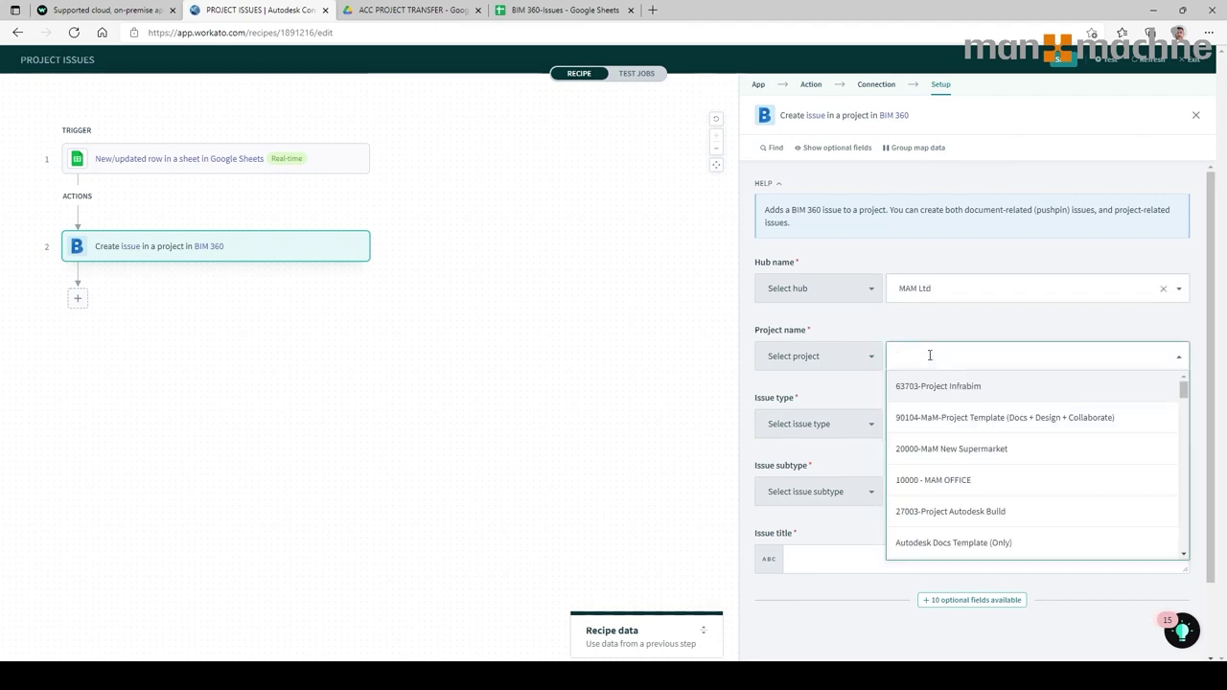
{"action": "type", "text": "2800"}
{"action": "left_click", "coordinate": [935, 387]}
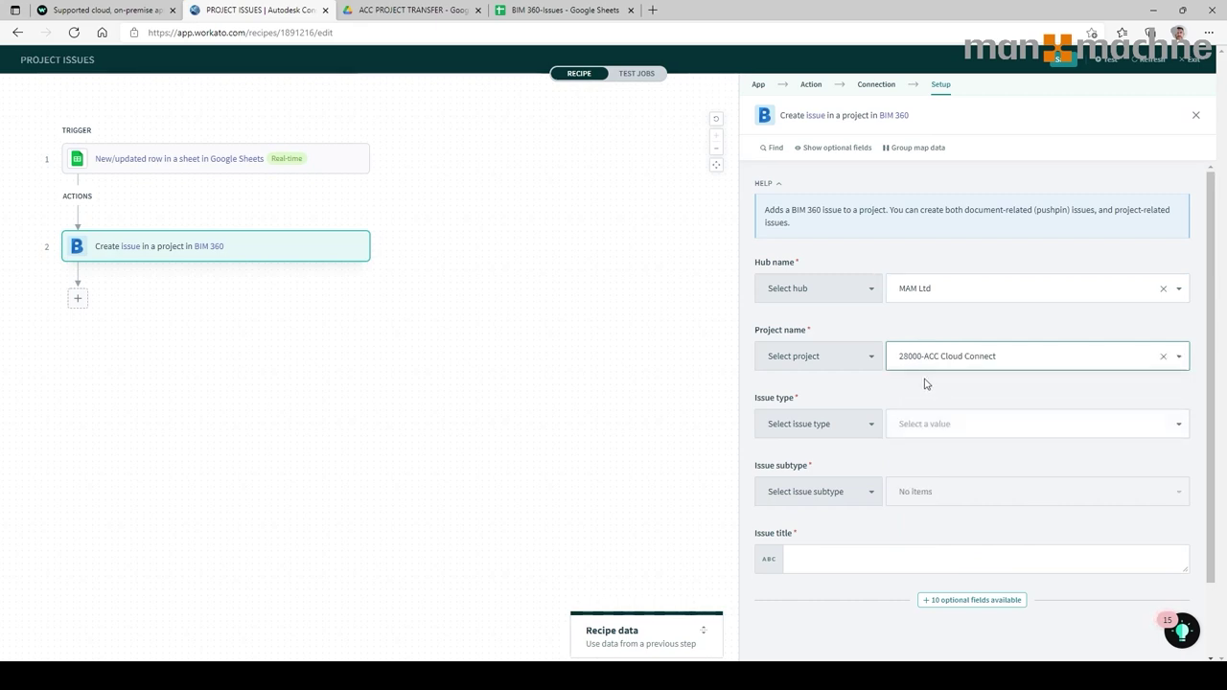
Set the new issue's type to Design and its subtype to Client Feedback.
{"action": "scroll", "coordinate": [952, 405], "scroll_direction": "down", "scroll_amount": 2}
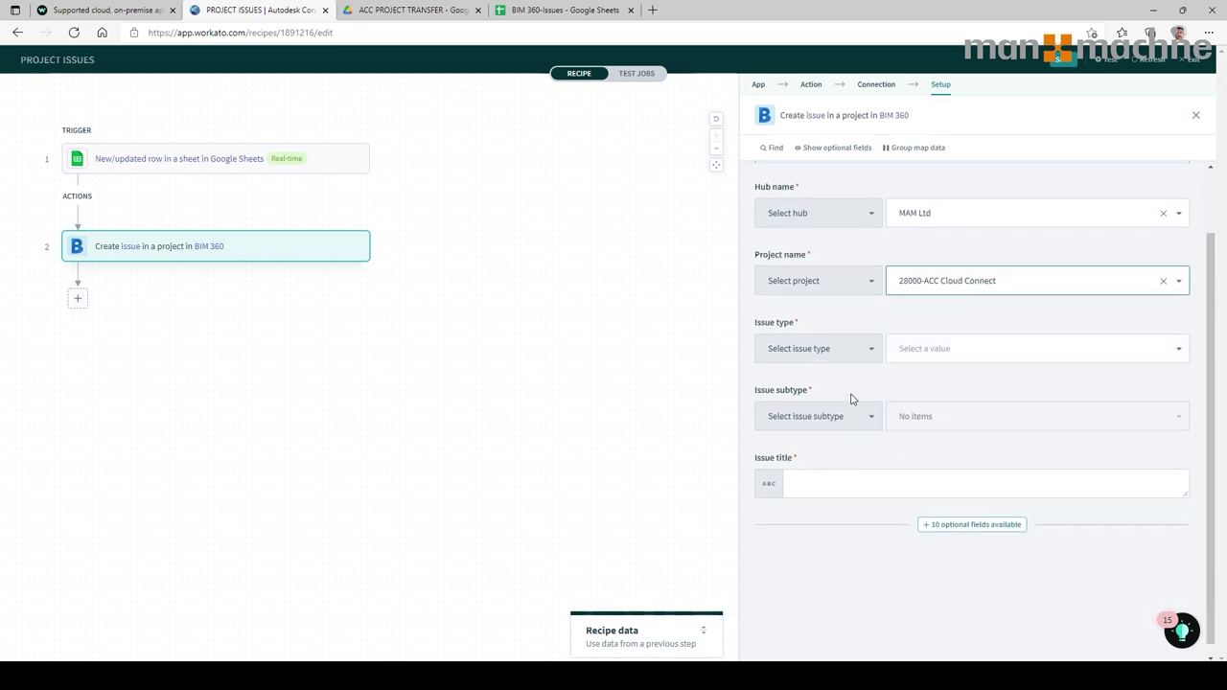
{"action": "left_click", "coordinate": [977, 351]}
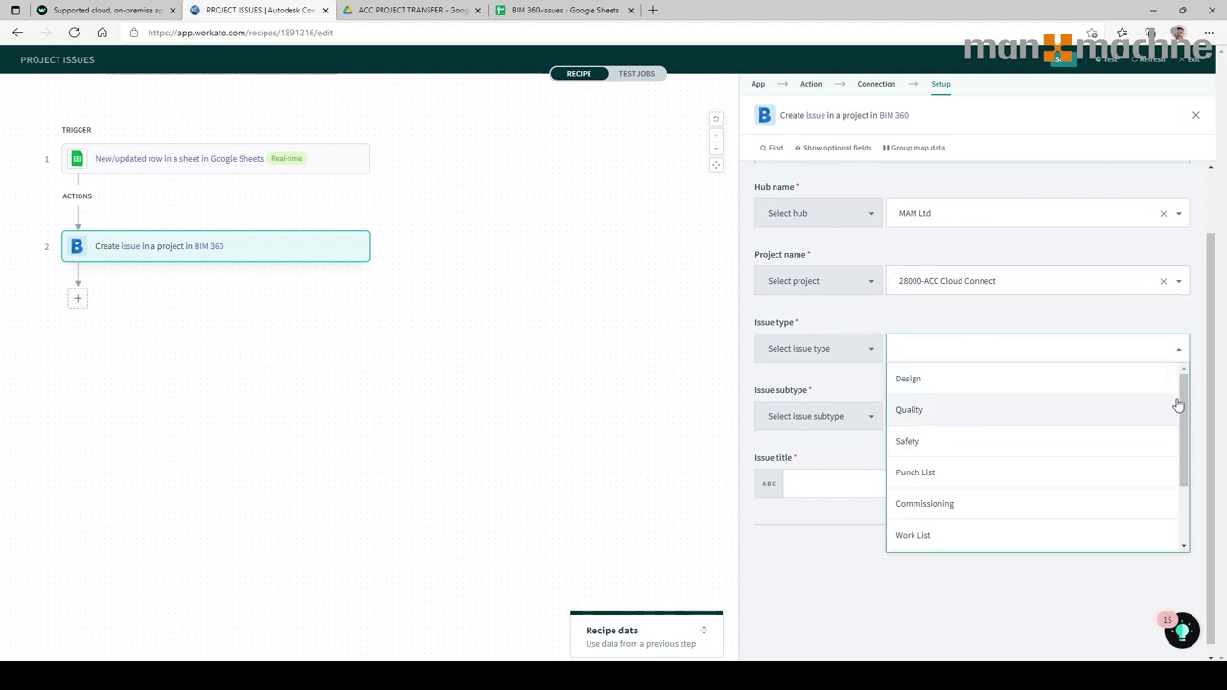
{"action": "left_click_drag", "start_coordinate": [1180, 406], "coordinate": [1191, 468]}
{"action": "left_click_drag", "start_coordinate": [1191, 513], "coordinate": [1197, 365]}
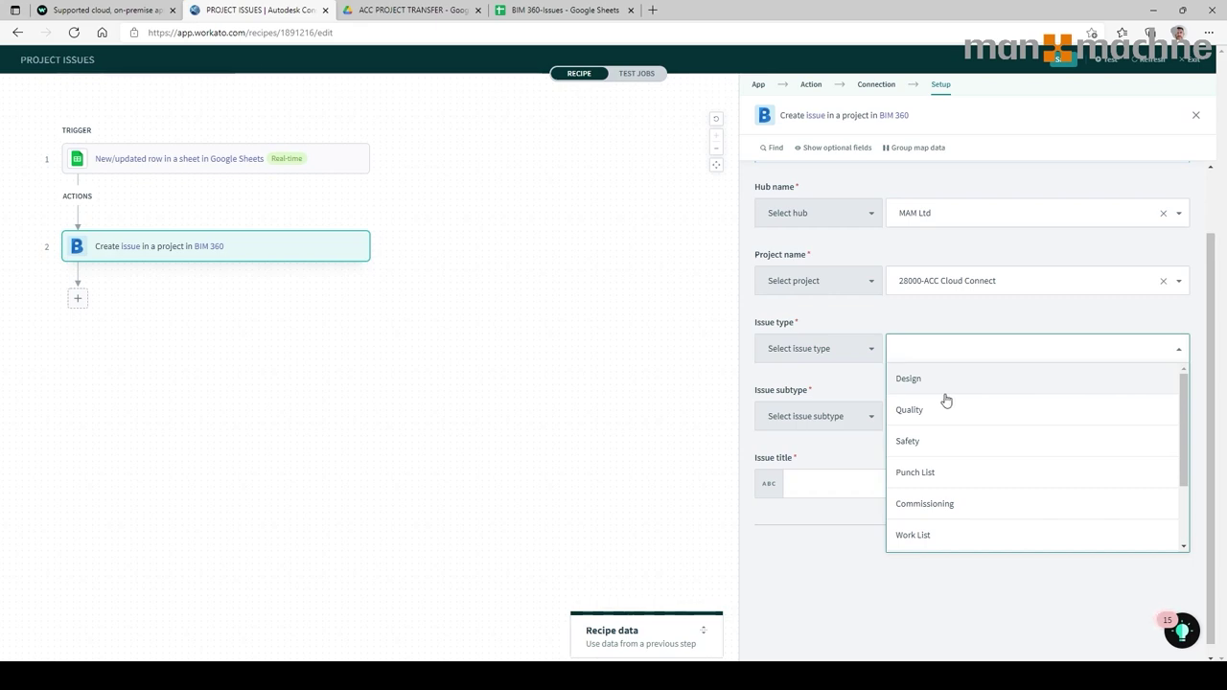
{"action": "left_click", "coordinate": [910, 380]}
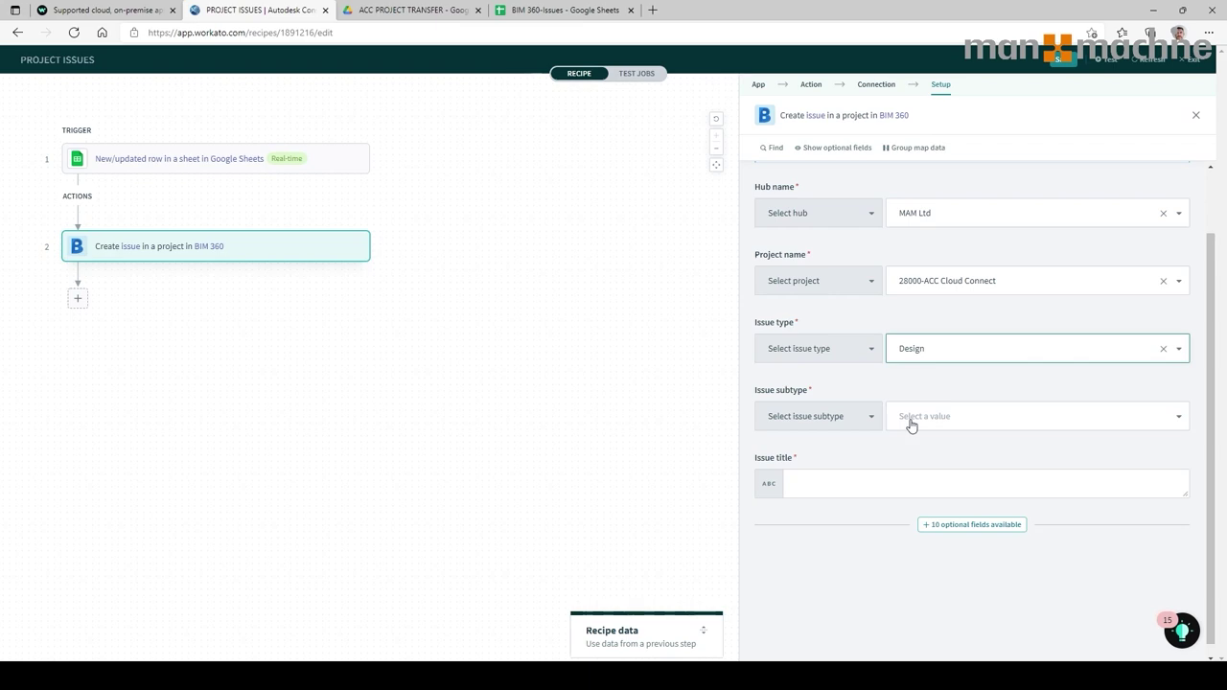
{"action": "left_click", "coordinate": [910, 418]}
{"action": "left_click", "coordinate": [937, 519]}
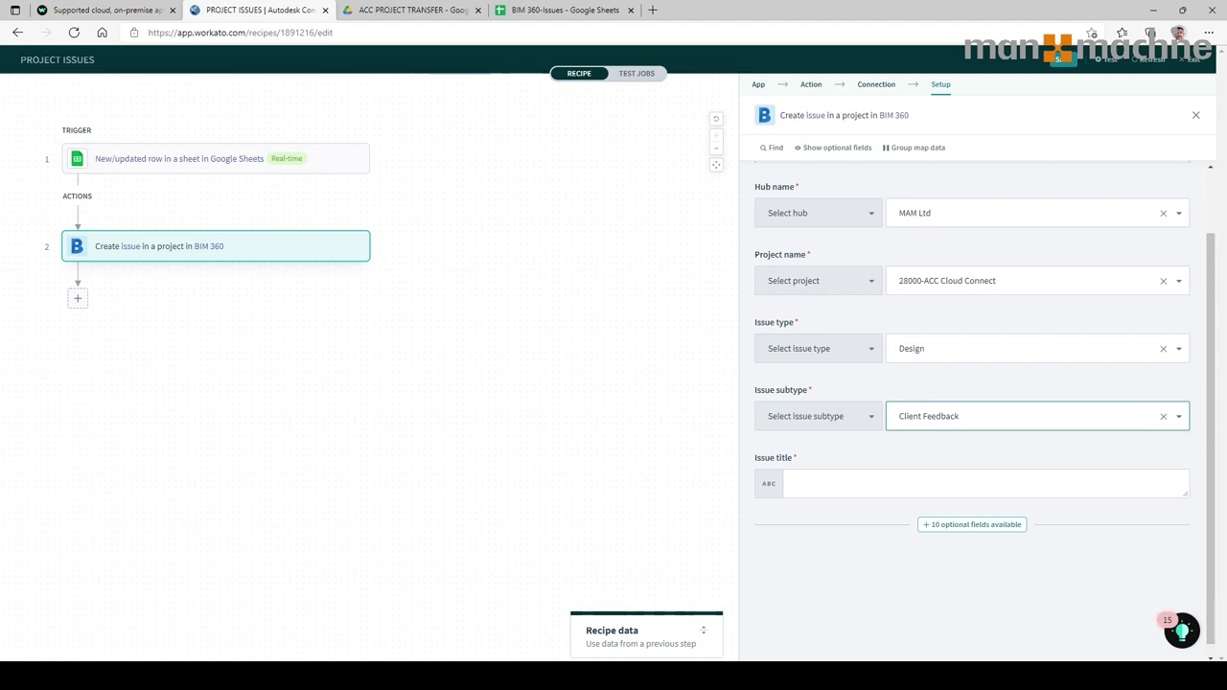
Map the issue title to the Issues column from the Google Sheets trigger output, checking the column headings in the BIM 360-Issues sheet.
{"action": "left_click", "coordinate": [833, 479]}
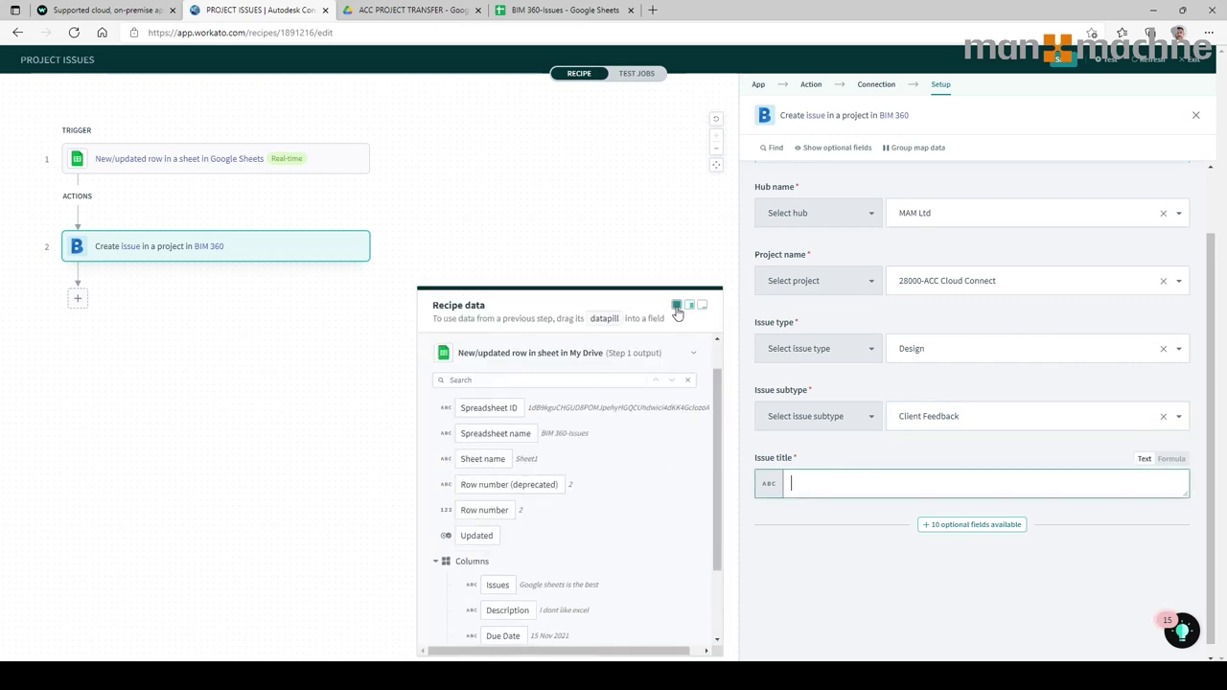
{"action": "left_click", "coordinate": [677, 306]}
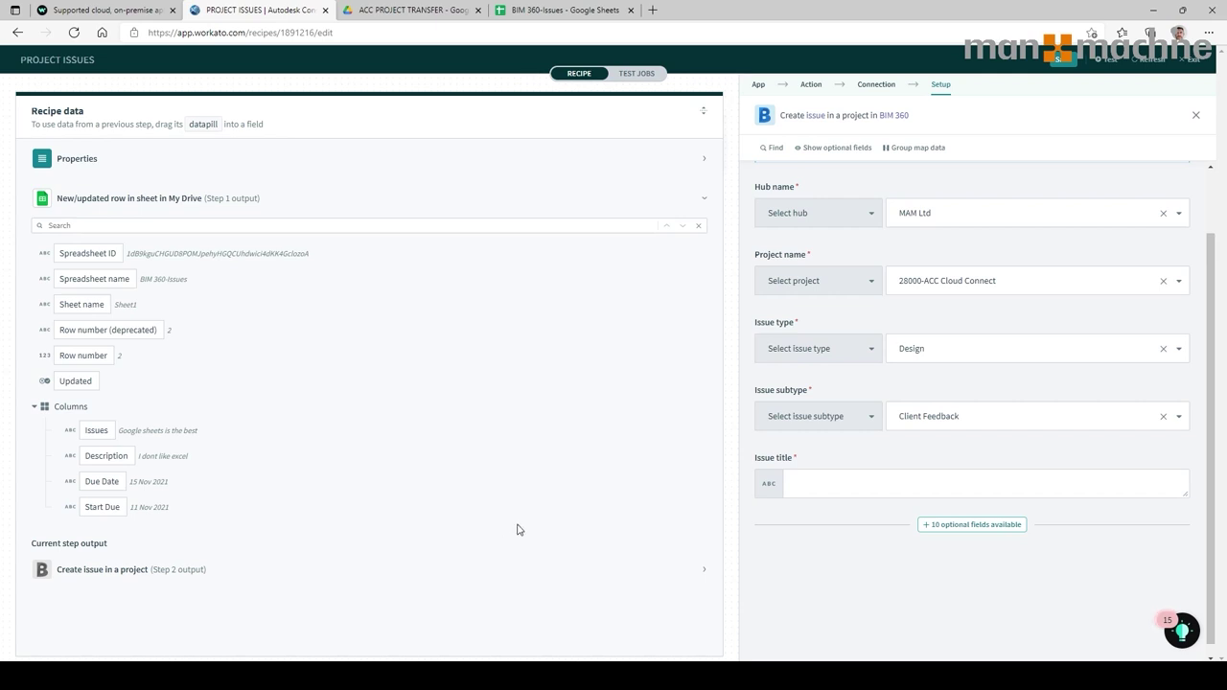
{"action": "left_click", "coordinate": [566, 10]}
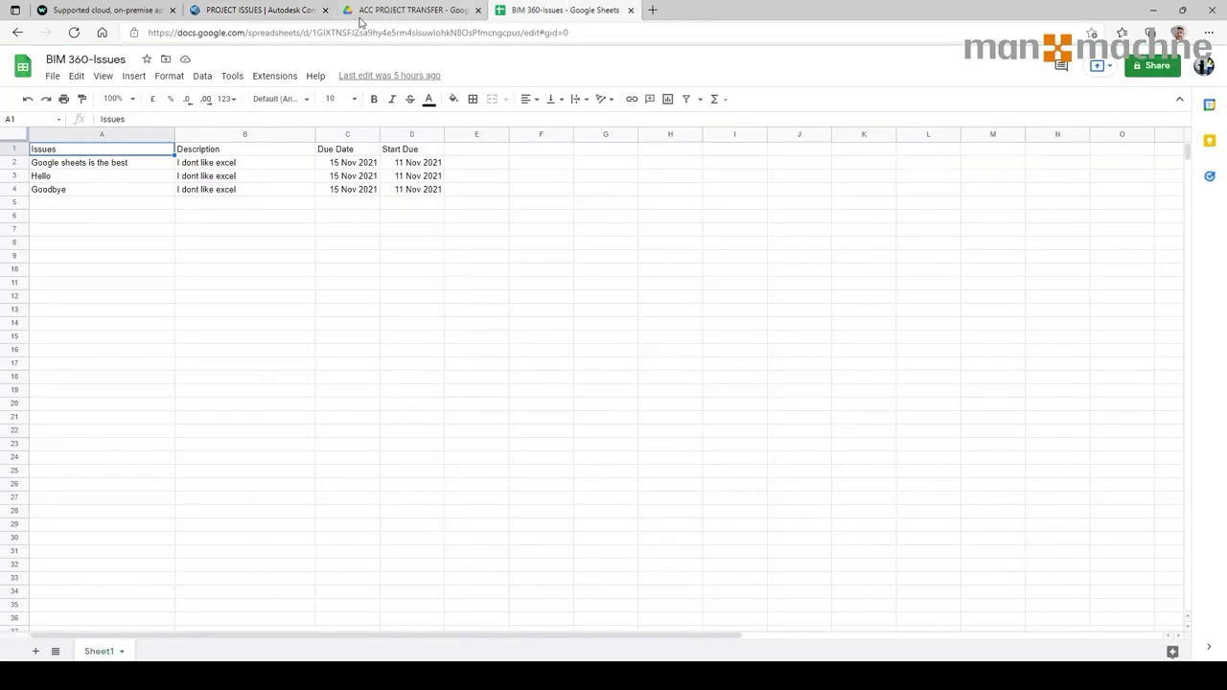
{"action": "left_click", "coordinate": [257, 10]}
{"action": "left_click_drag", "start_coordinate": [96, 430], "coordinate": [824, 484]}
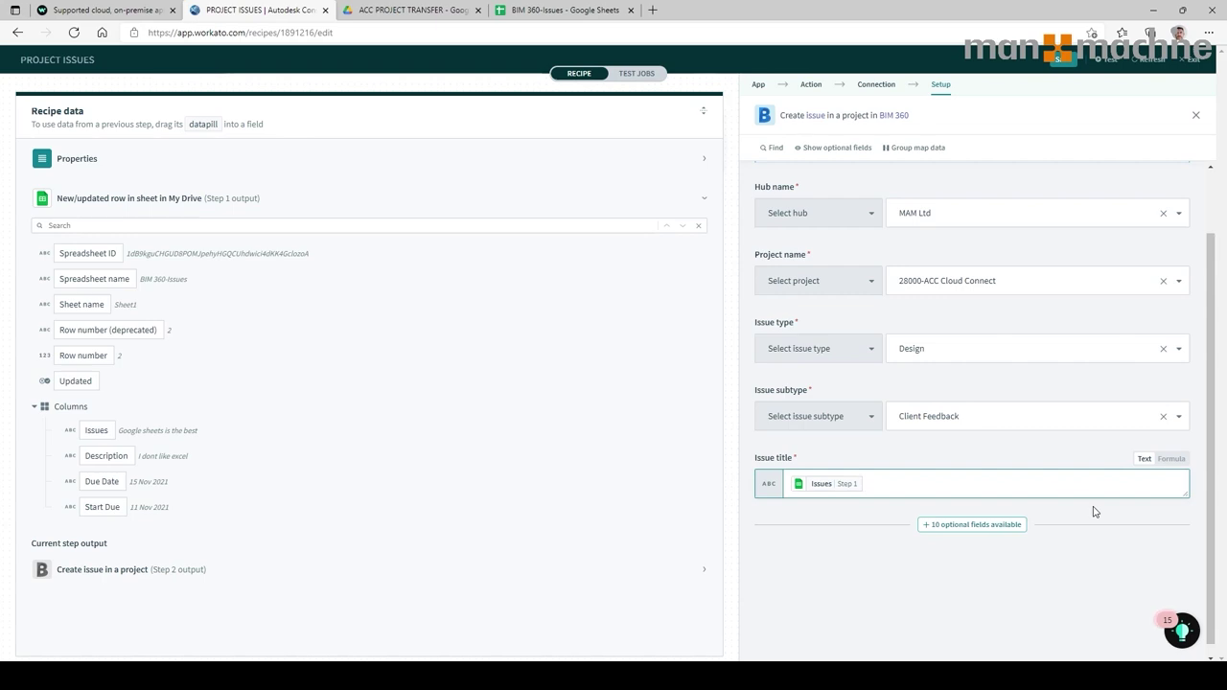
Add the optional fields Description, Status, Due date and Created at to the Create issue action.
{"action": "left_click", "coordinate": [960, 527]}
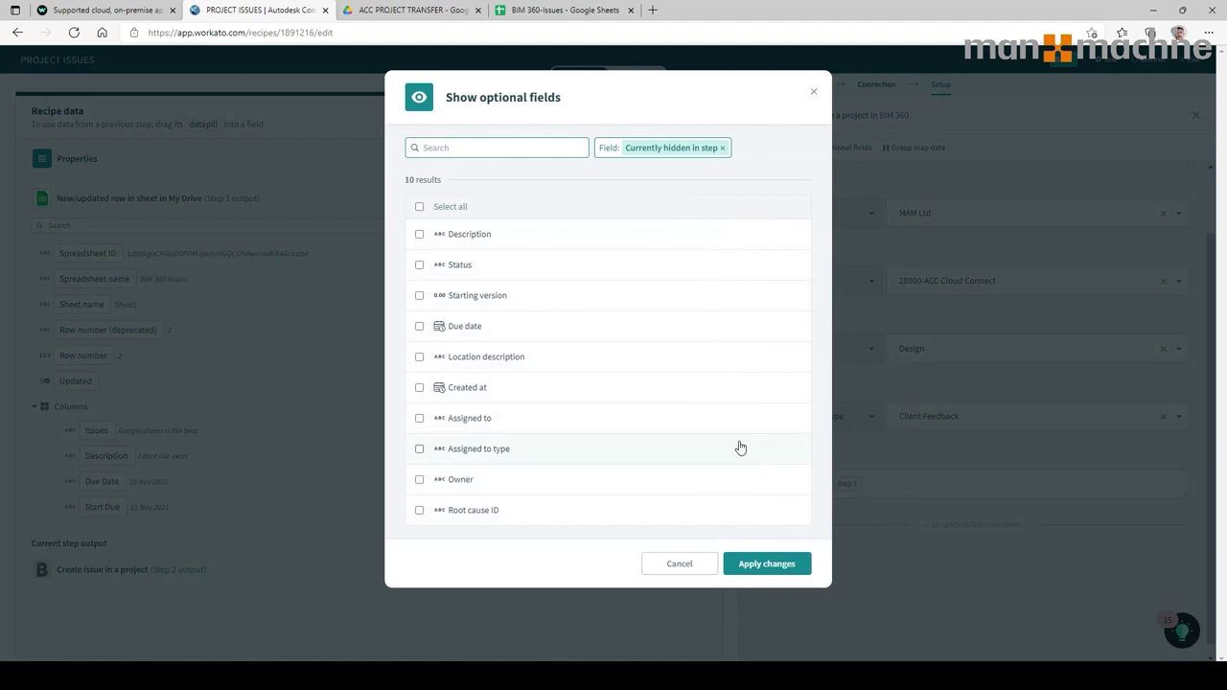
{"action": "left_click", "coordinate": [420, 235]}
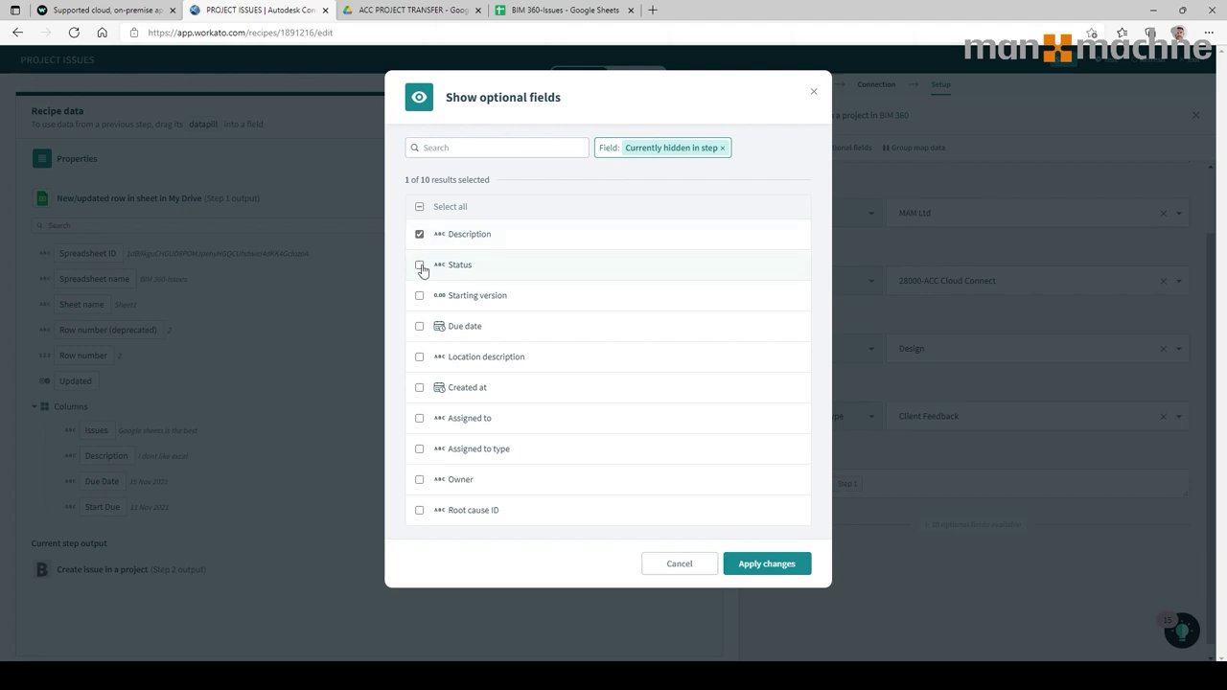
{"action": "left_click", "coordinate": [420, 328]}
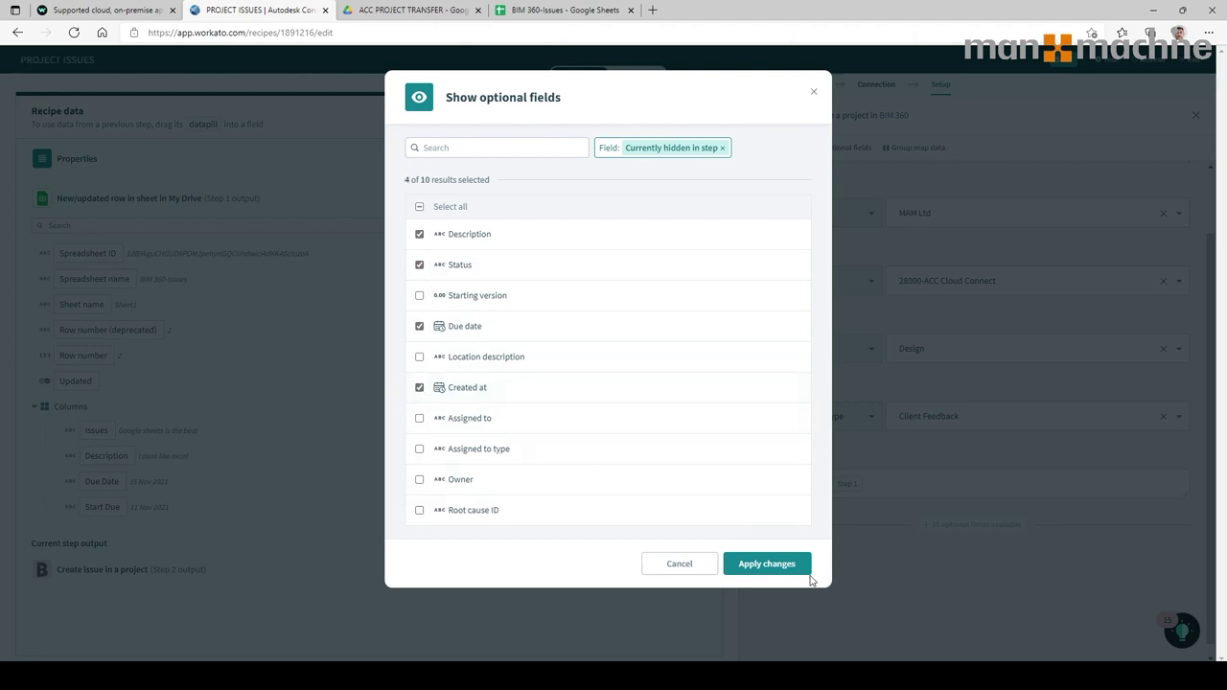
{"action": "left_click", "coordinate": [780, 566]}
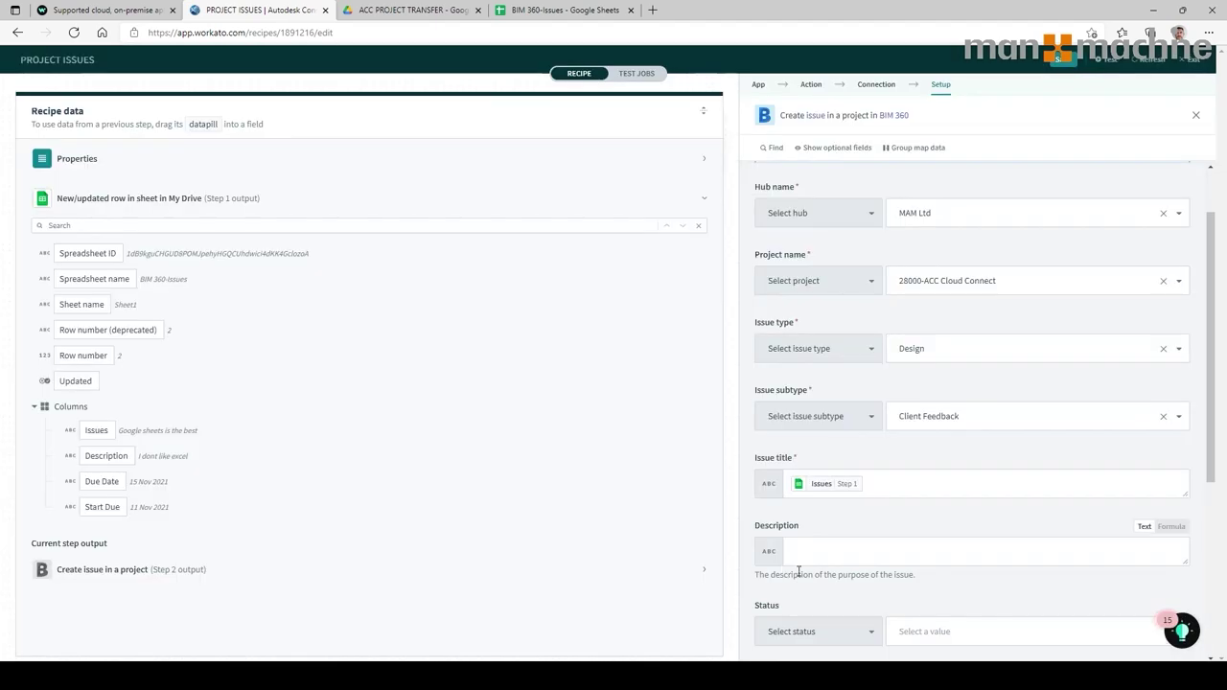
Map the issue description to the sheet's Description column and set the issue status to Draft.
{"action": "scroll", "coordinate": [891, 508], "scroll_direction": "down", "scroll_amount": 3}
{"action": "left_click", "coordinate": [835, 327]}
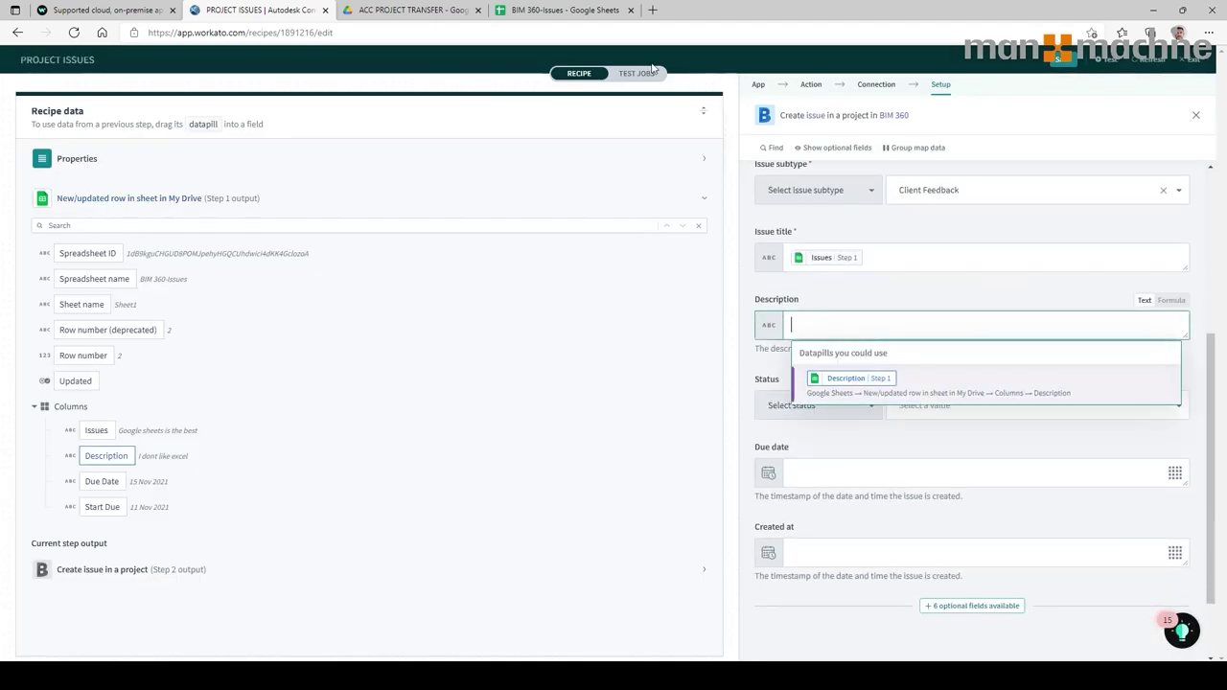
{"action": "left_click", "coordinate": [594, 10]}
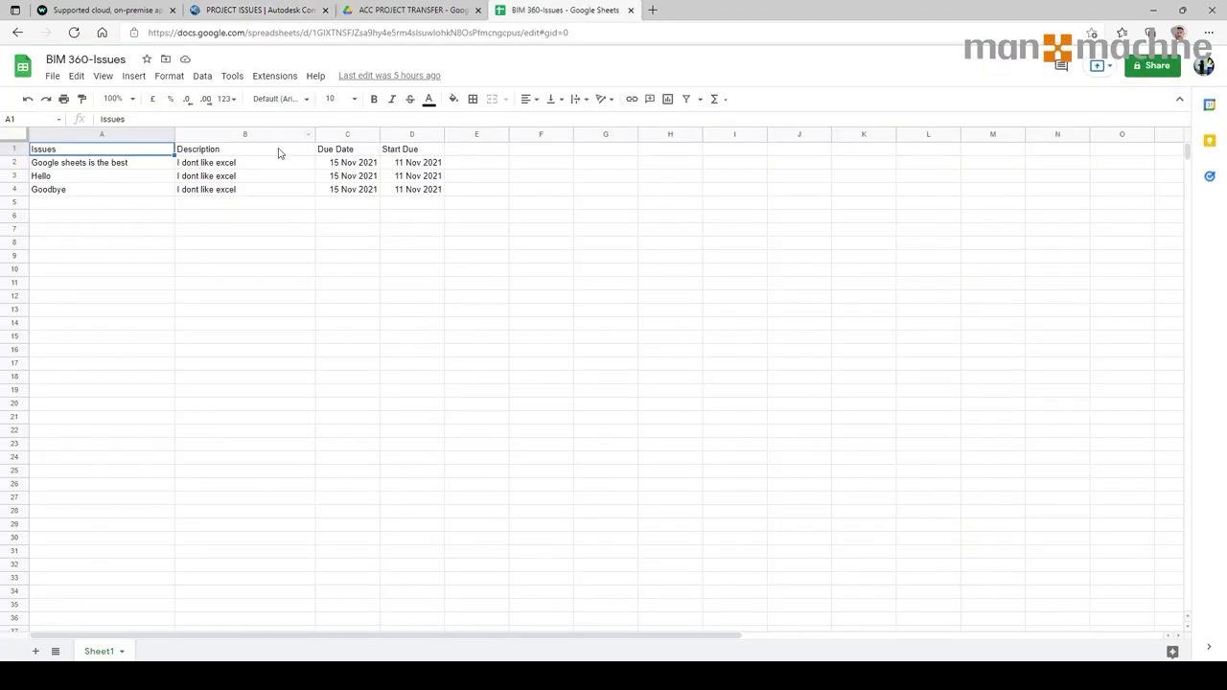
{"action": "left_click", "coordinate": [269, 10]}
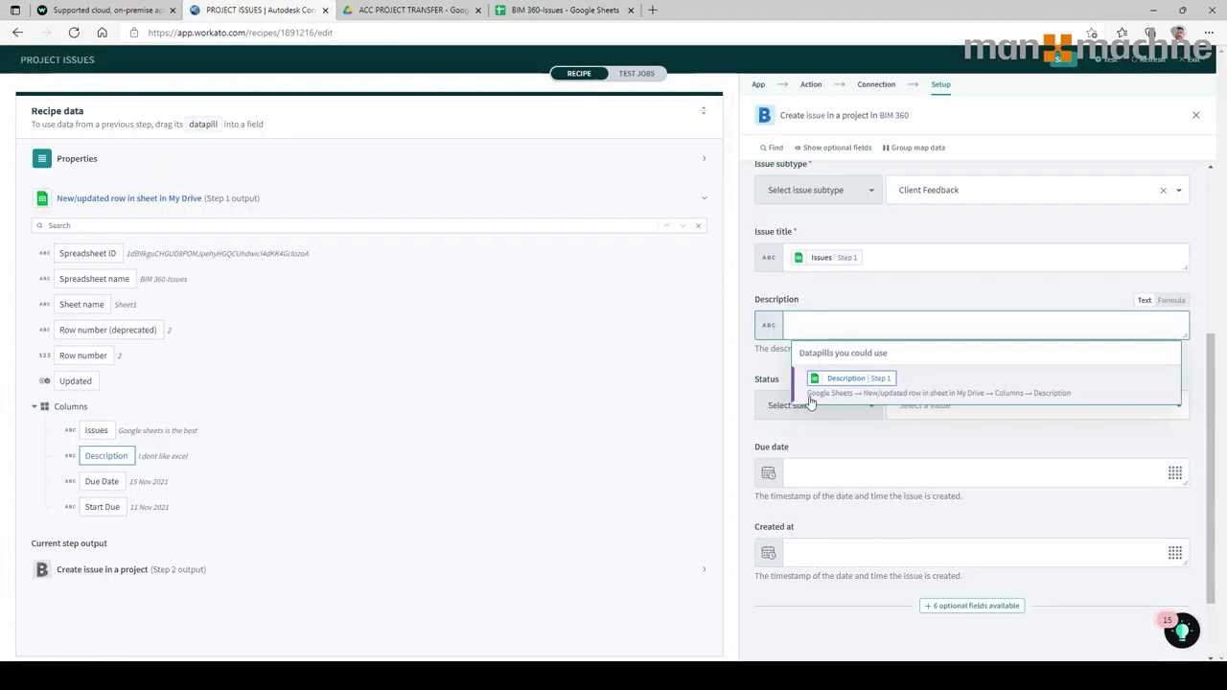
{"action": "left_click", "coordinate": [844, 381]}
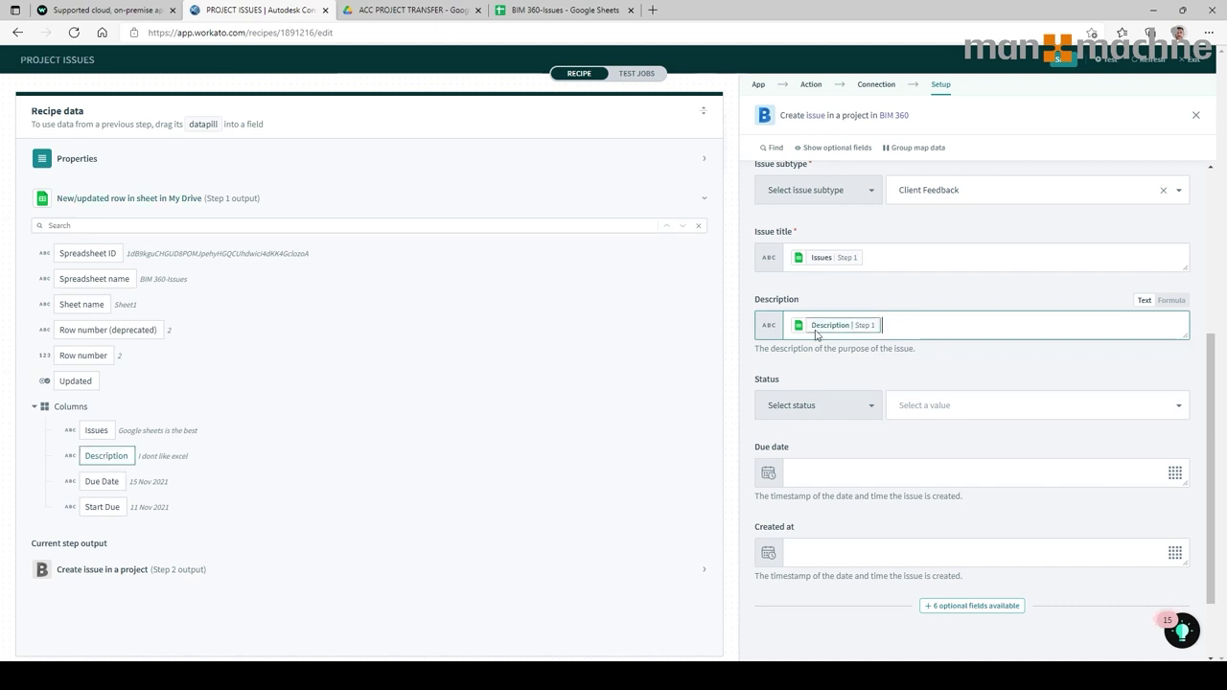
{"action": "left_click", "coordinate": [916, 402]}
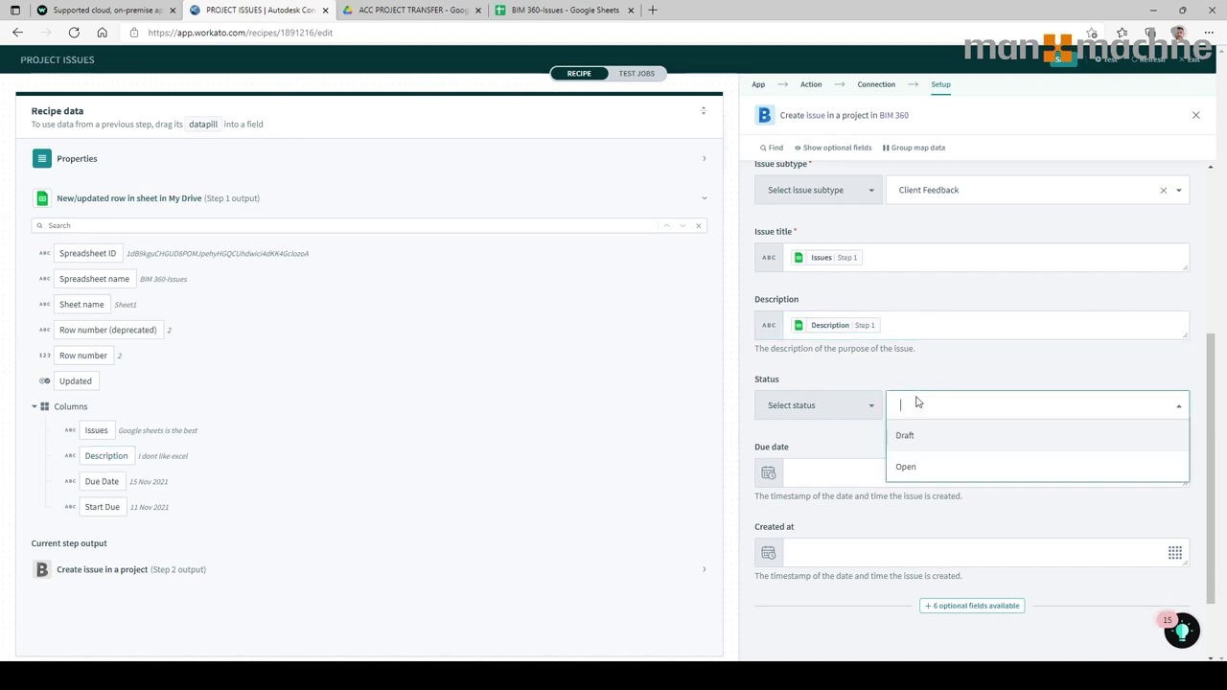
{"action": "left_click", "coordinate": [917, 444]}
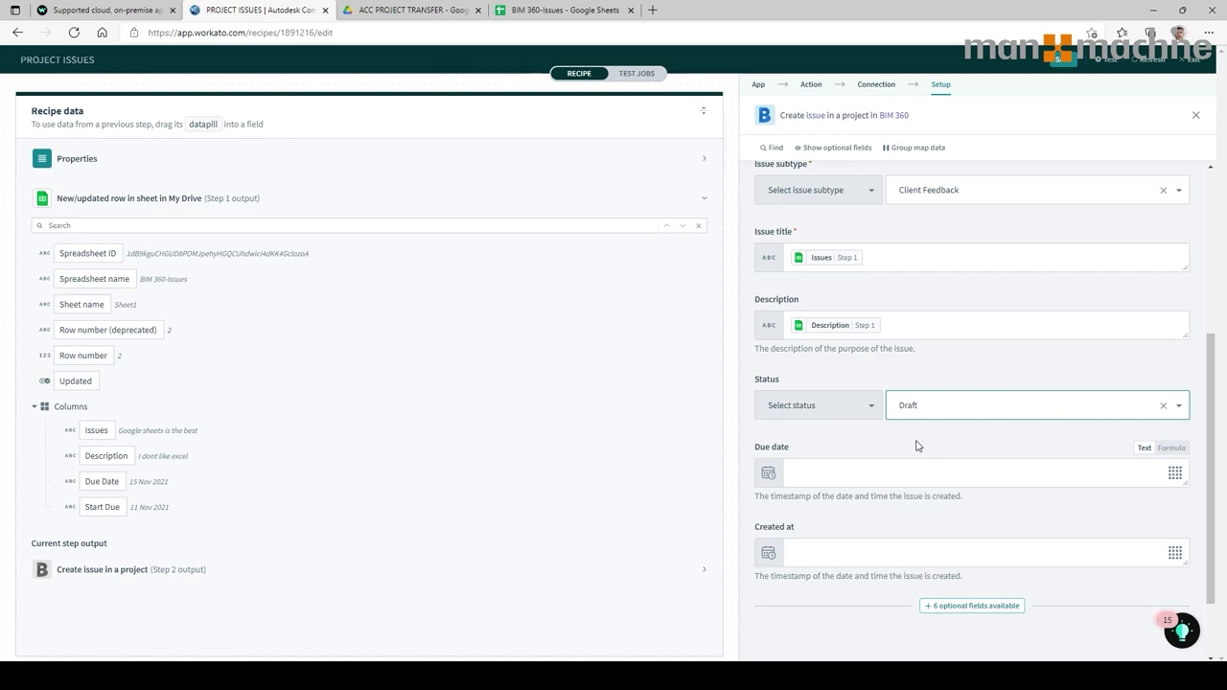
Map the issue's due date to the Due Date column and its created-at field to the Start Due column, then collapse the recipe data.
{"action": "left_click", "coordinate": [896, 472]}
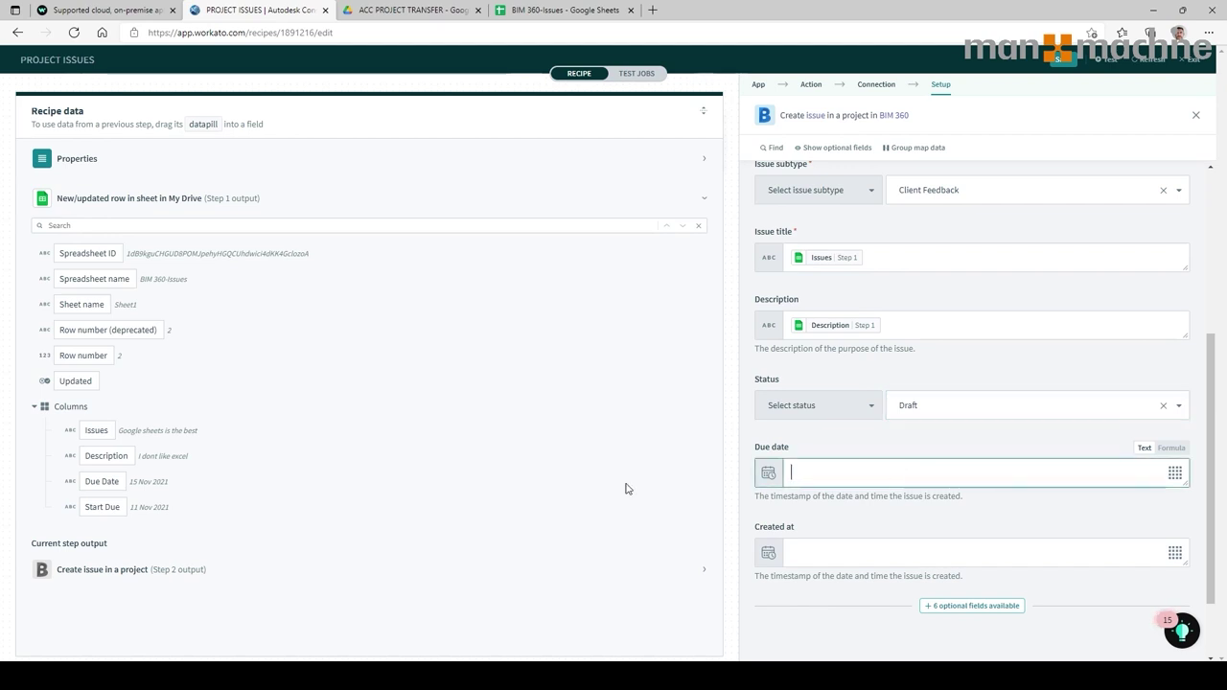
{"action": "left_click", "coordinate": [106, 482]}
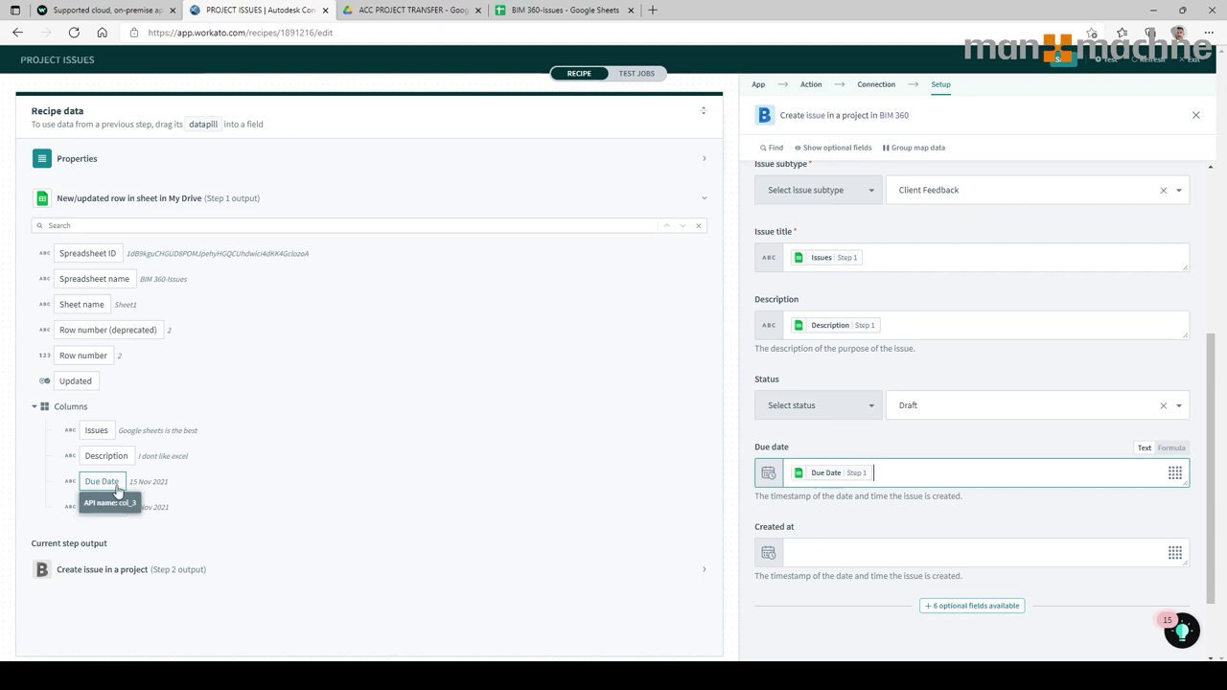
{"action": "left_click", "coordinate": [830, 543]}
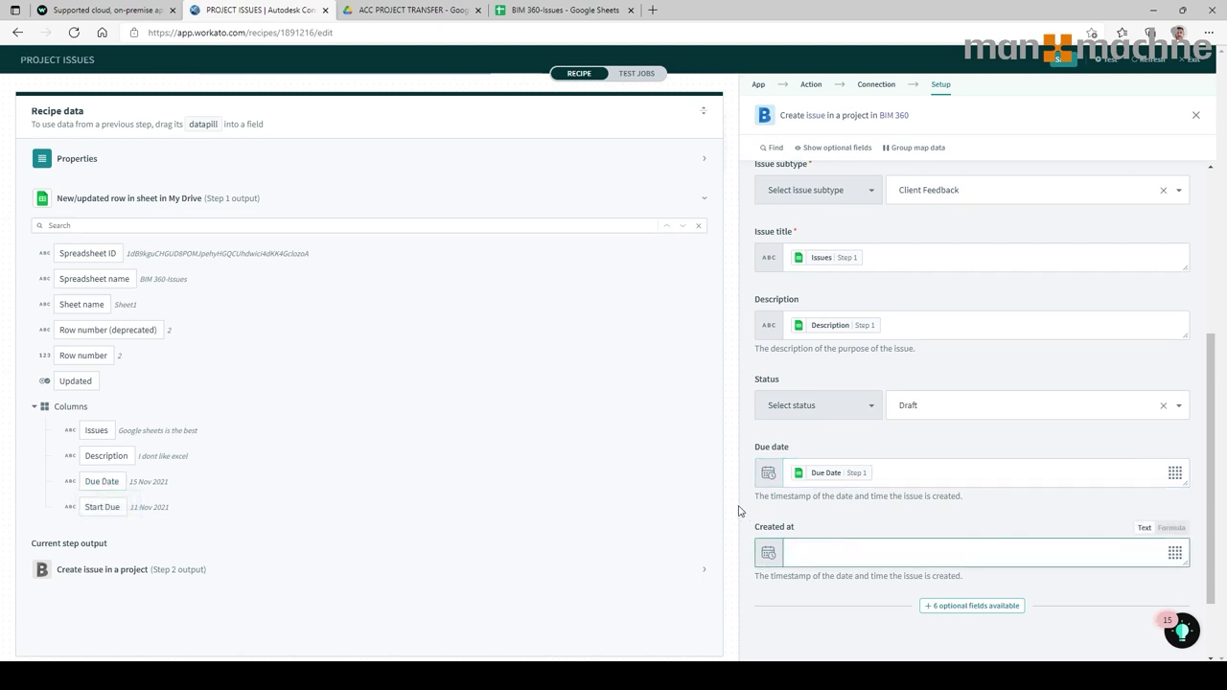
{"action": "left_click", "coordinate": [108, 510]}
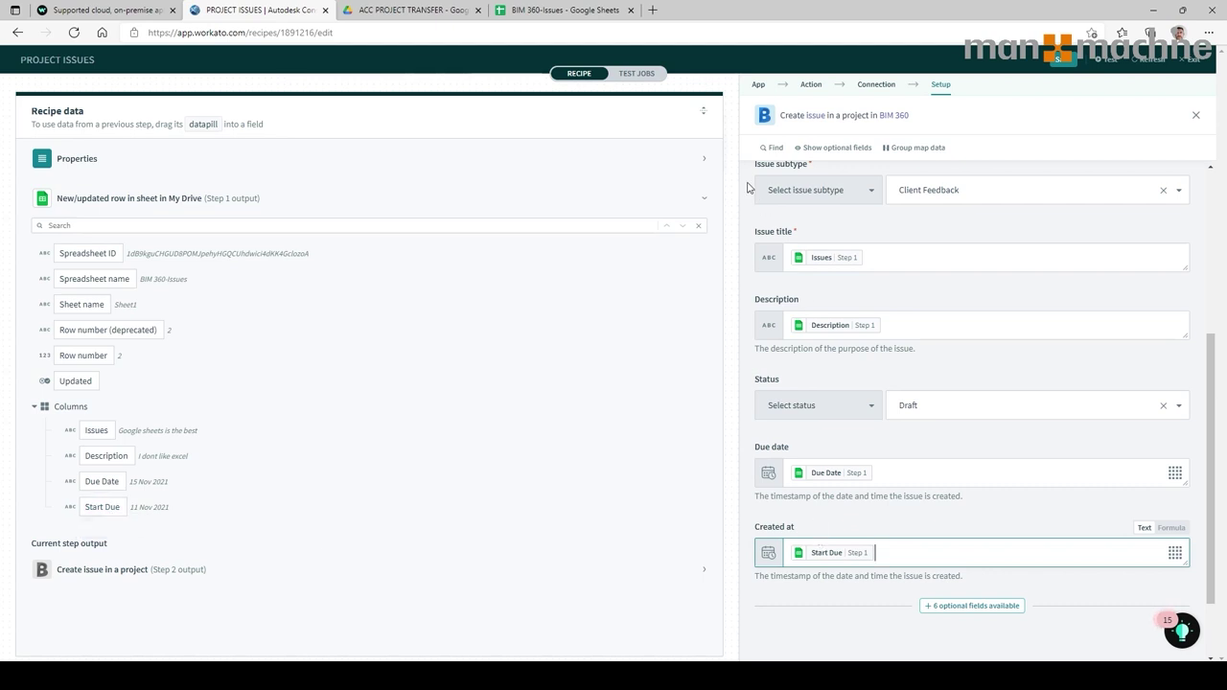
{"action": "left_click", "coordinate": [702, 111]}
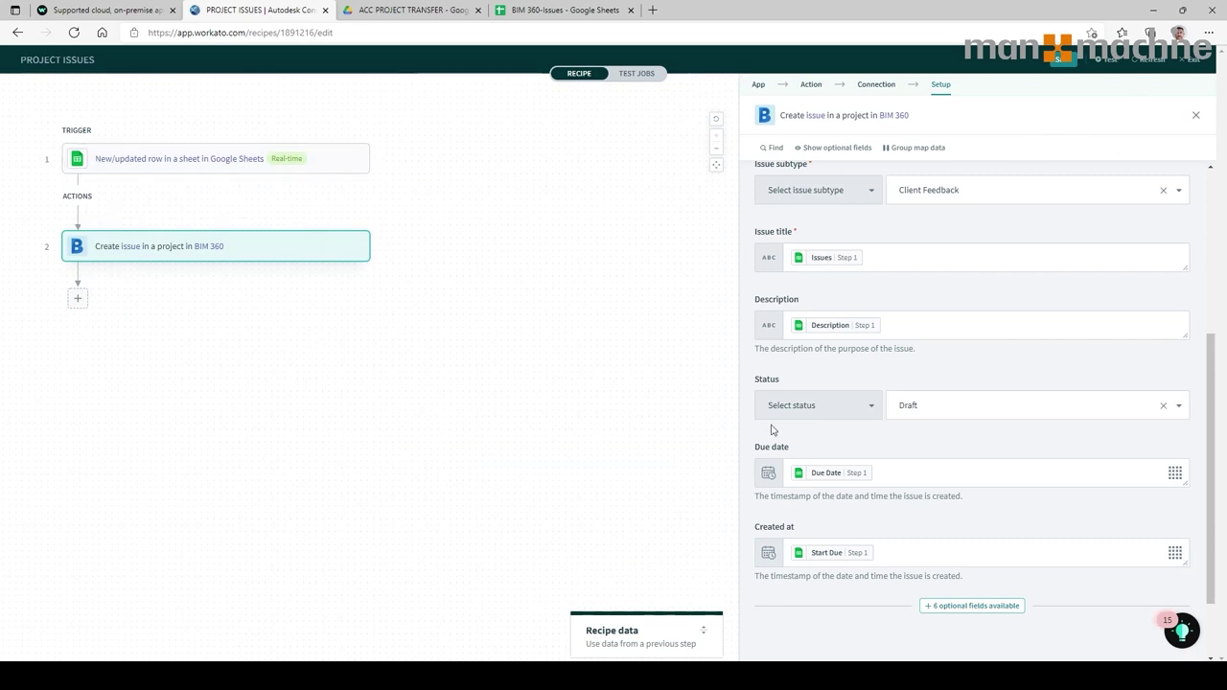
Switch to BIM 360 and view the Issues list of 28000-ACC Cloud Connect, dismissing the upload process notice.
{"action": "left_click", "coordinate": [397, 616]}
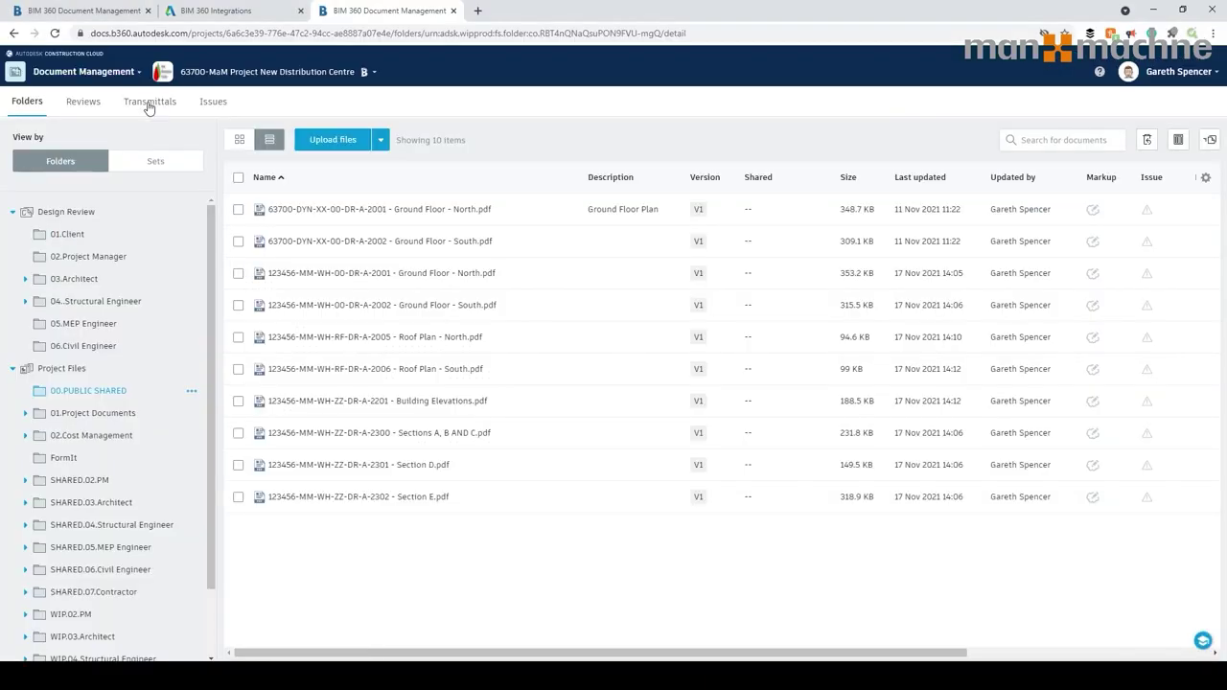
{"action": "left_click", "coordinate": [108, 13]}
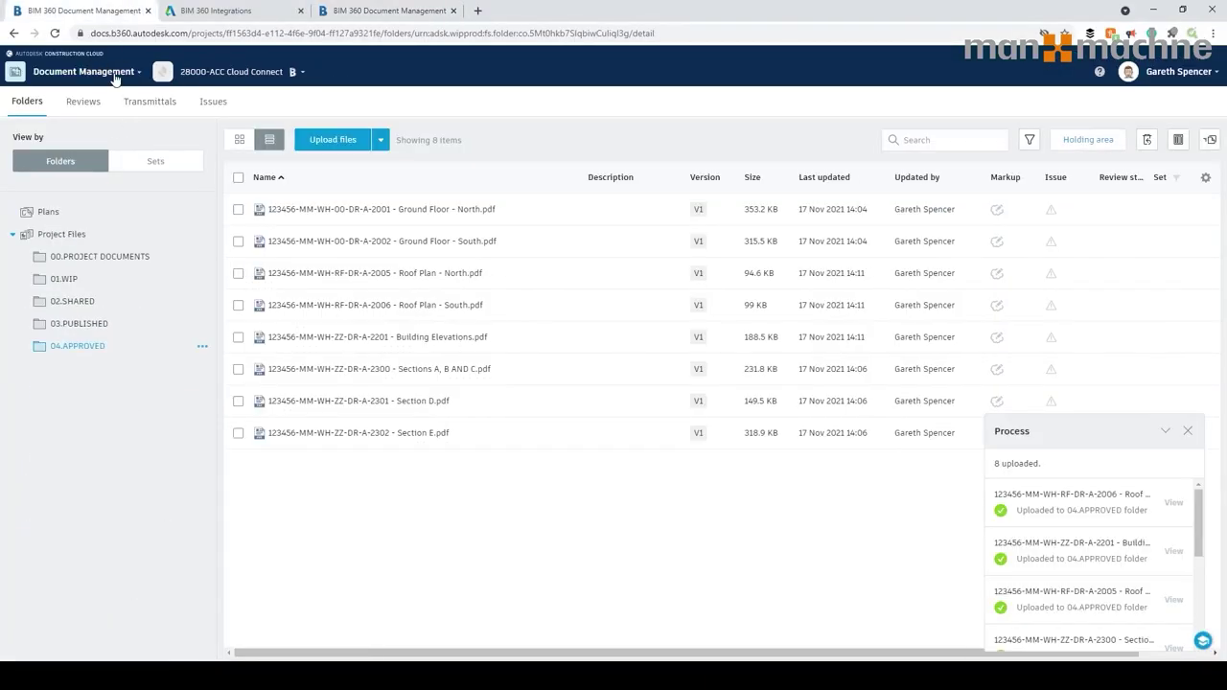
{"action": "left_click", "coordinate": [213, 103]}
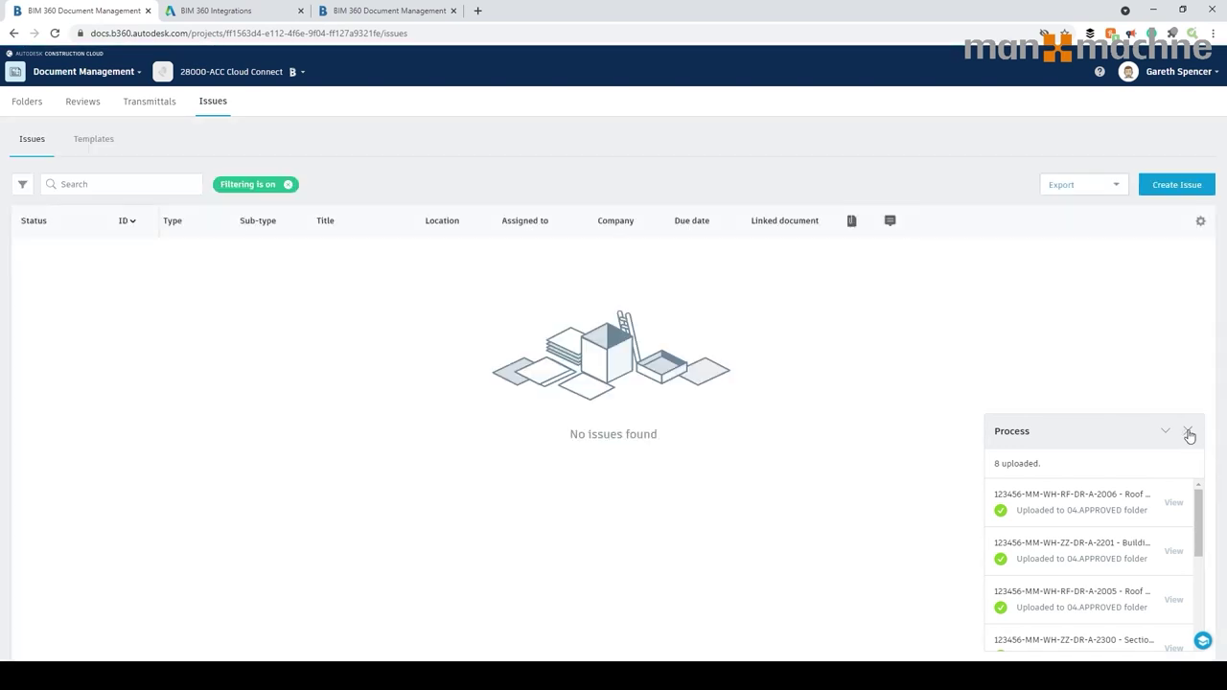
{"action": "left_click", "coordinate": [1188, 430]}
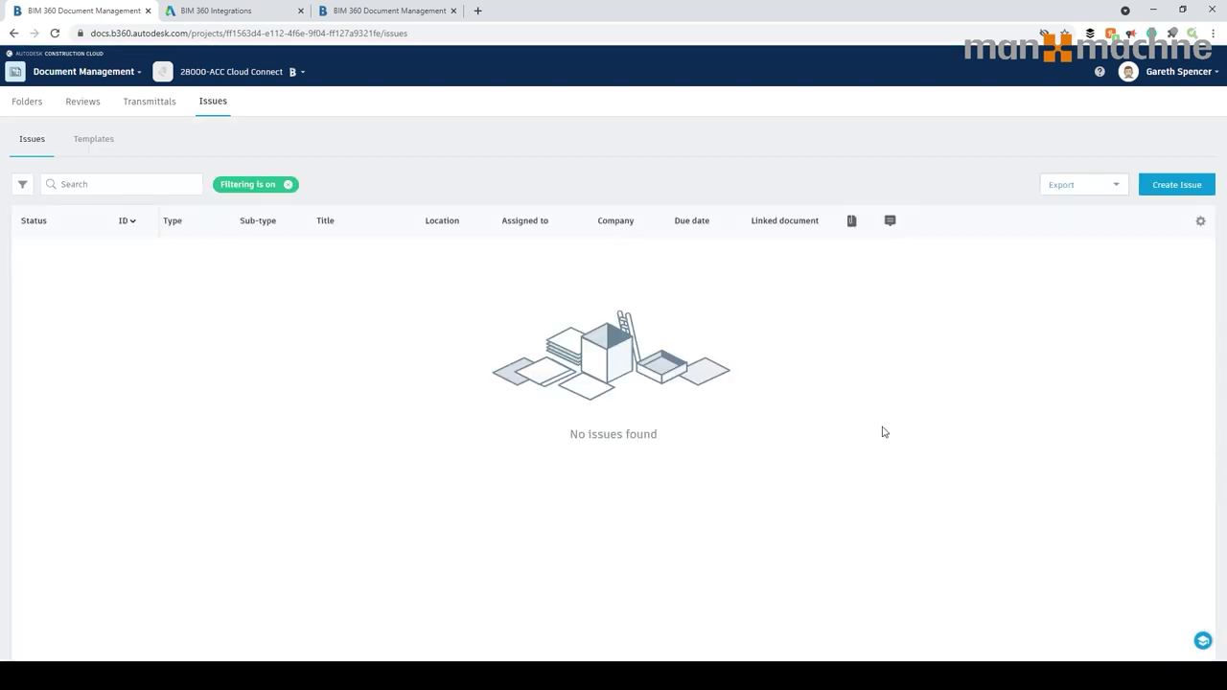
Return to the PROJECT ISSUES recipe, save it, run a test, and exit the test to its job history.
{"action": "mouse_move", "coordinate": [297, 676]}
{"action": "left_click", "coordinate": [370, 623]}
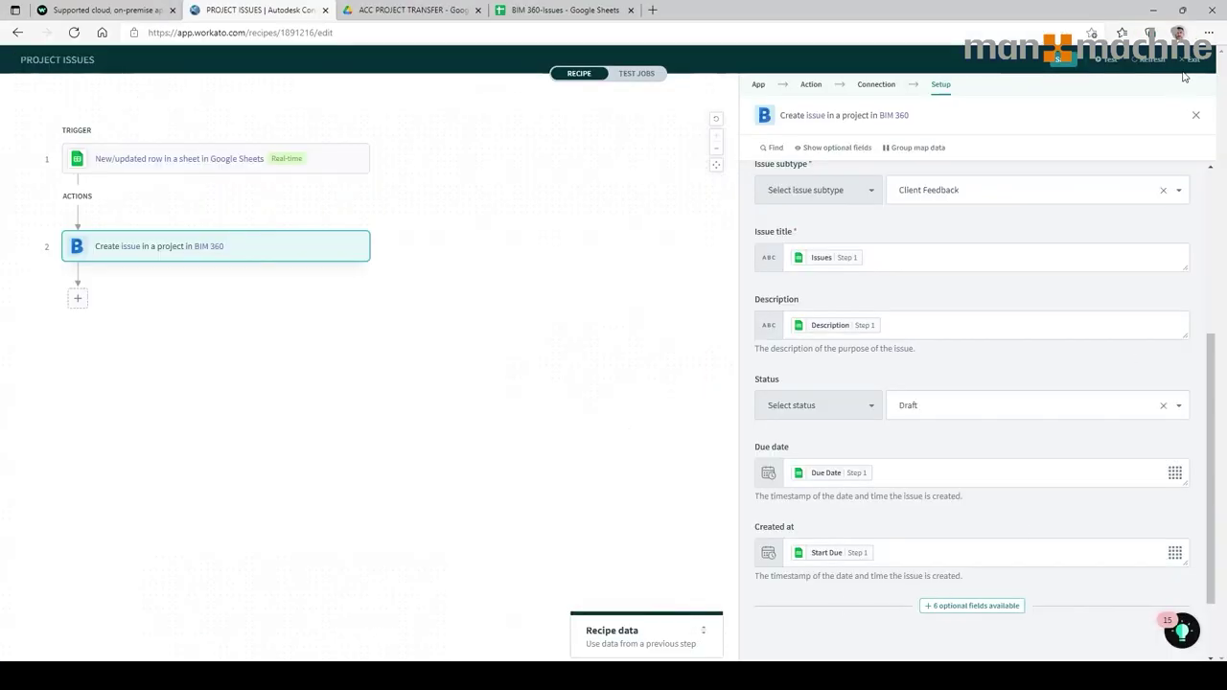
{"action": "left_click", "coordinate": [1107, 60]}
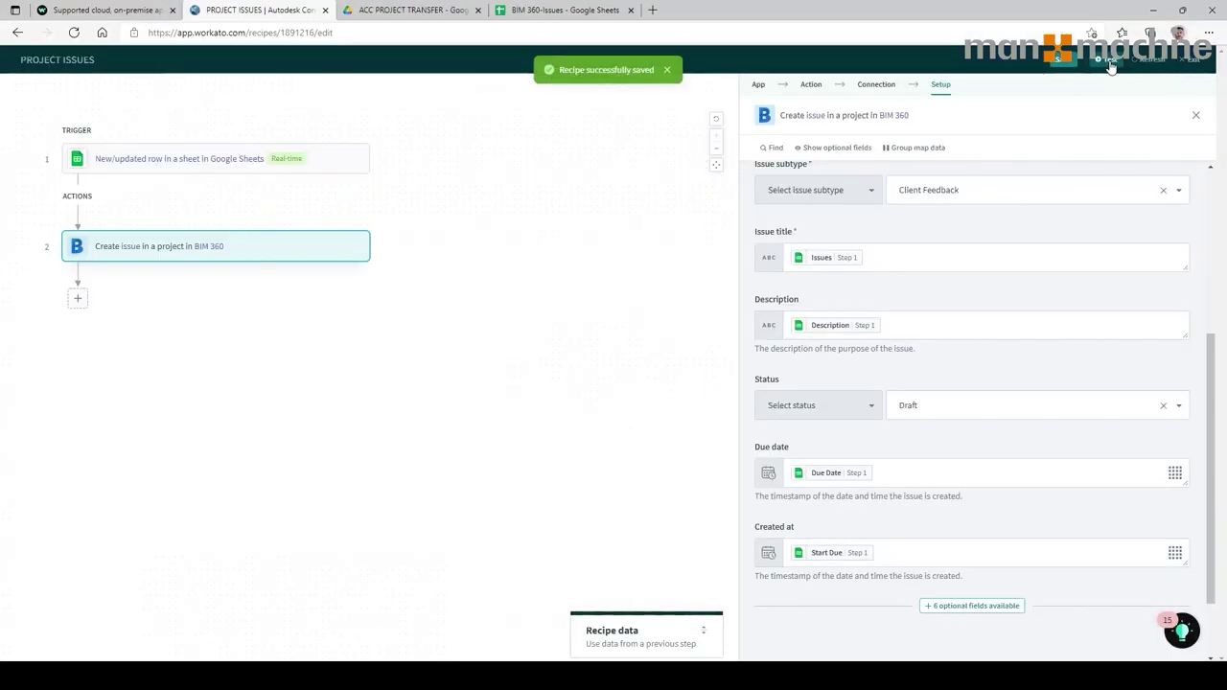
{"action": "left_click", "coordinate": [1109, 61]}
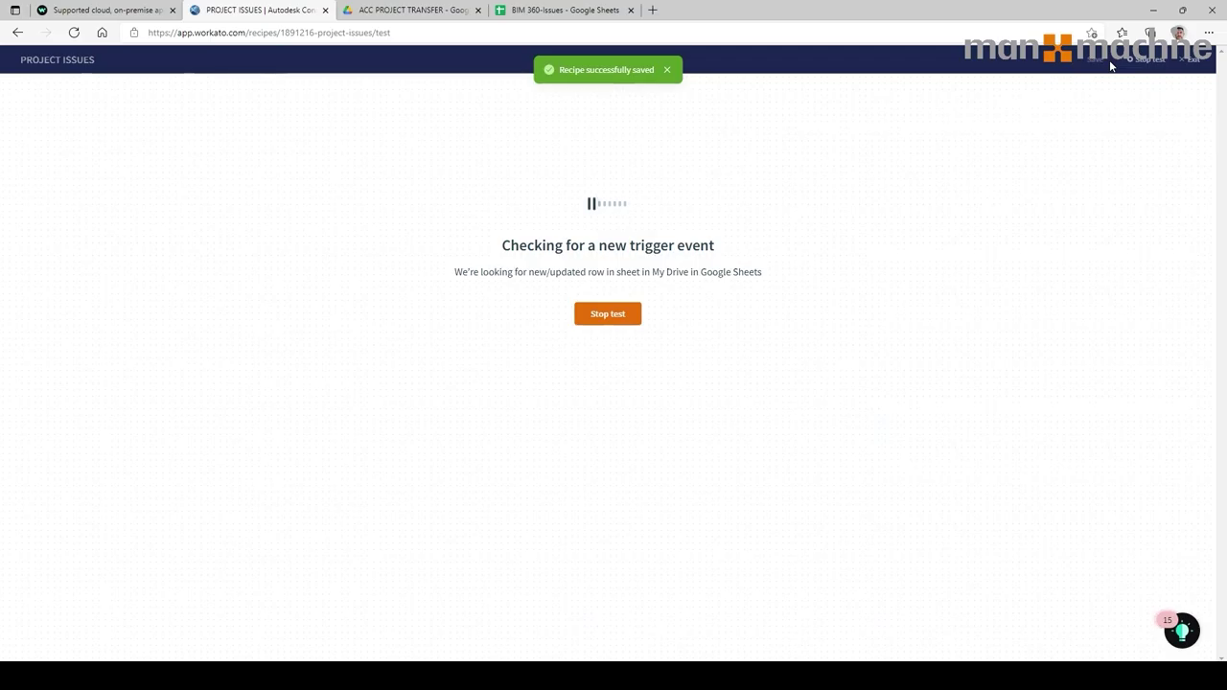
{"action": "left_click", "coordinate": [1198, 61]}
{"action": "left_click", "coordinate": [140, 134]}
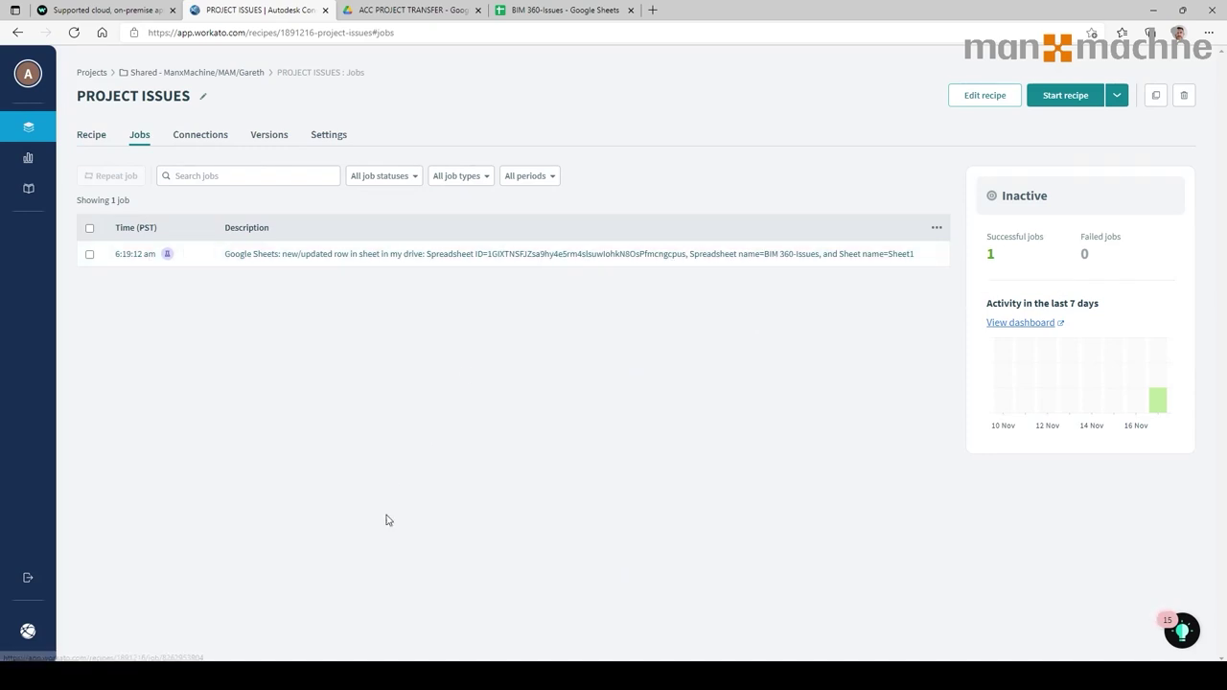
Refresh the BIM 360 issues list for 28000-ACC Cloud Connect and review the details of the "Google sheets is the best" issue.
{"action": "left_click", "coordinate": [328, 675]}
{"action": "left_click", "coordinate": [336, 649]}
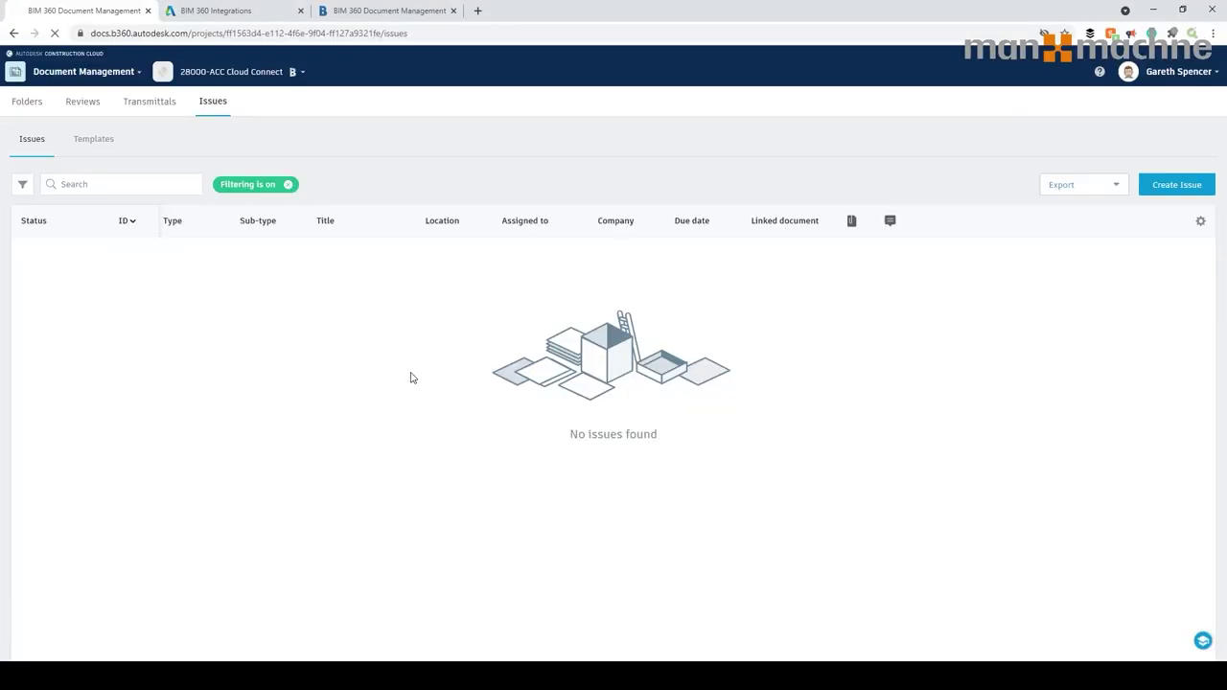
{"action": "key", "text": "F5"}
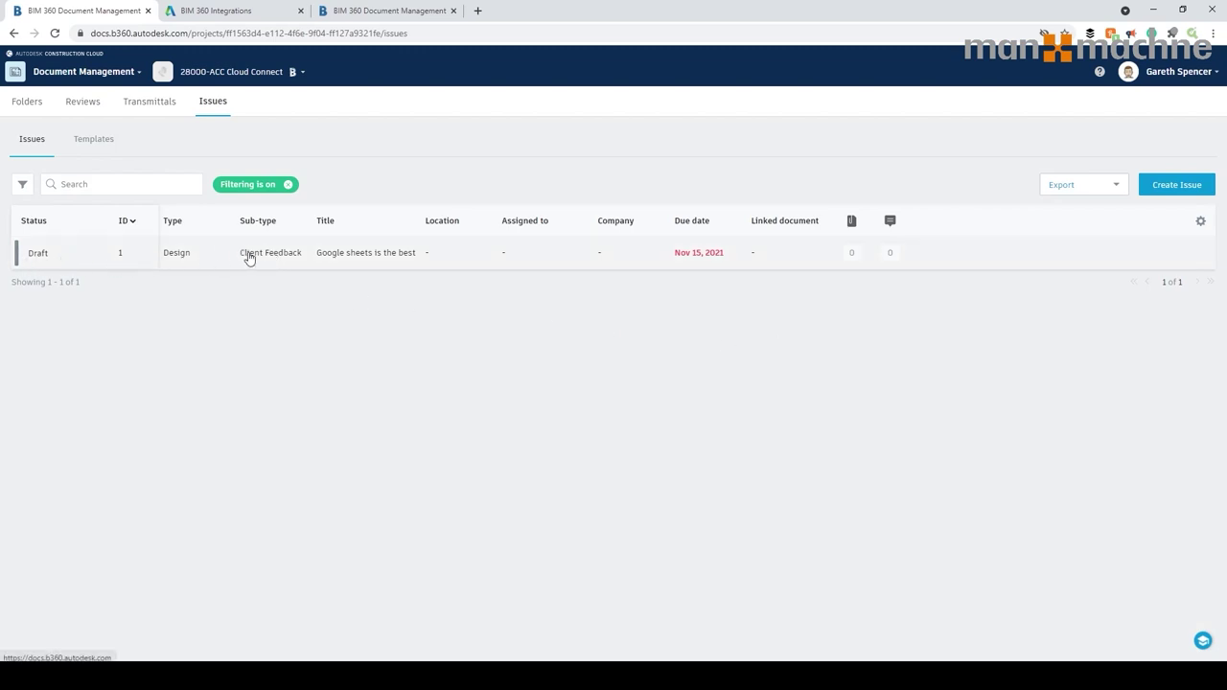
{"action": "left_click", "coordinate": [386, 254]}
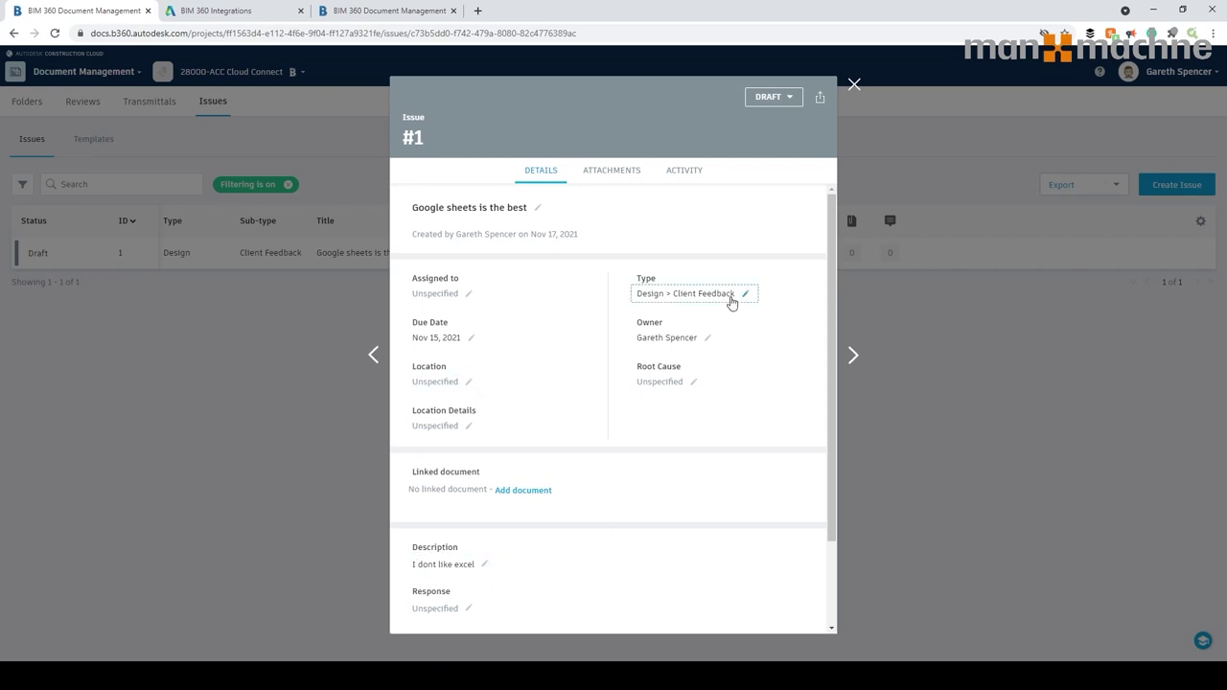
{"action": "scroll", "coordinate": [605, 323], "scroll_direction": "down", "scroll_amount": 1}
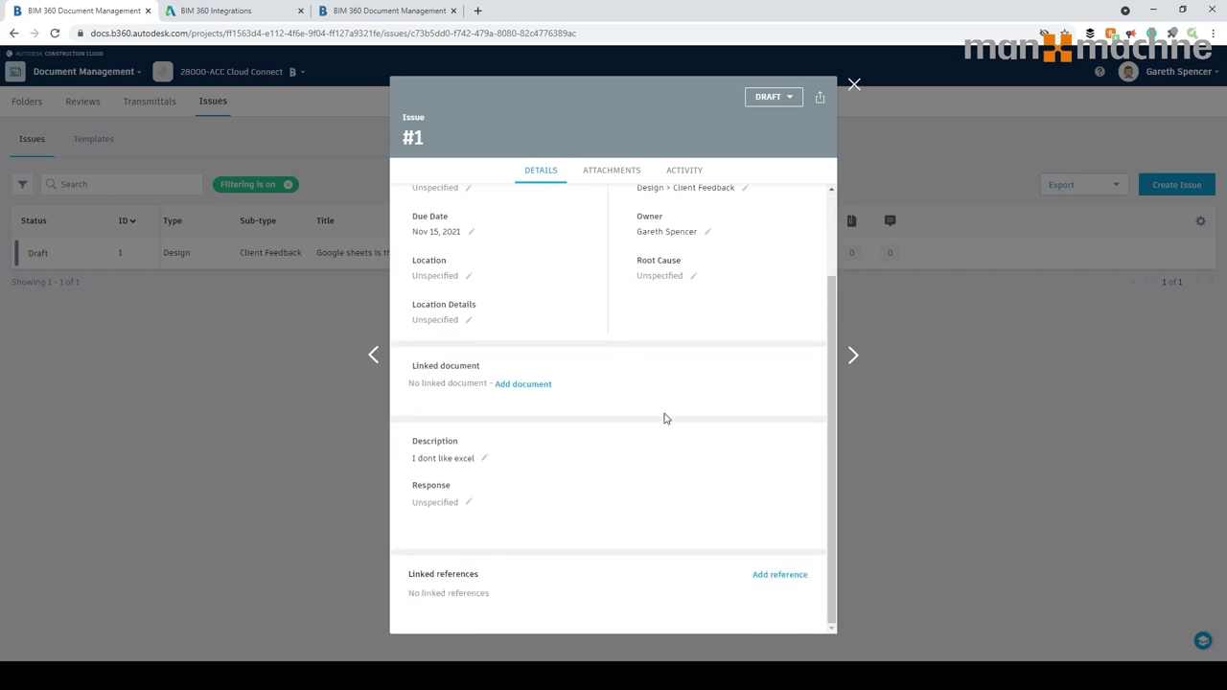
{"action": "scroll", "coordinate": [664, 417], "scroll_direction": "up", "scroll_amount": 1}
{"action": "left_click", "coordinate": [853, 87]}
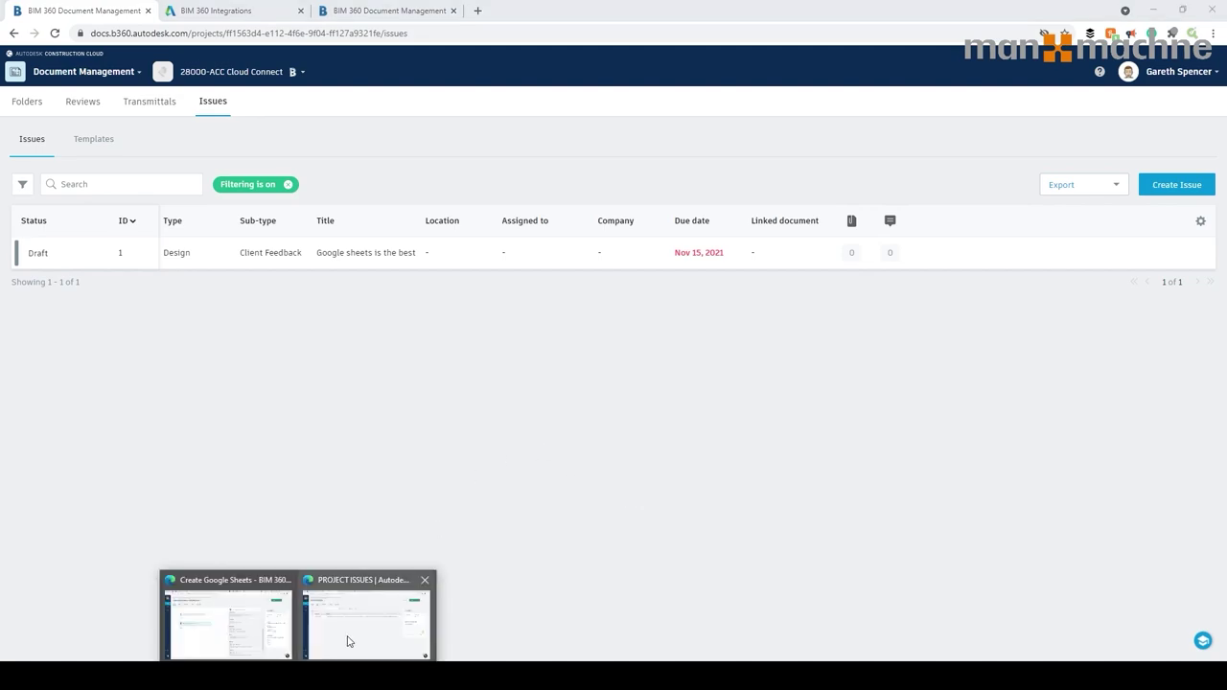
Switch back to ACC Connect and display the PROJECT ISSUES recipe's trigger and action.
{"action": "left_click", "coordinate": [349, 639]}
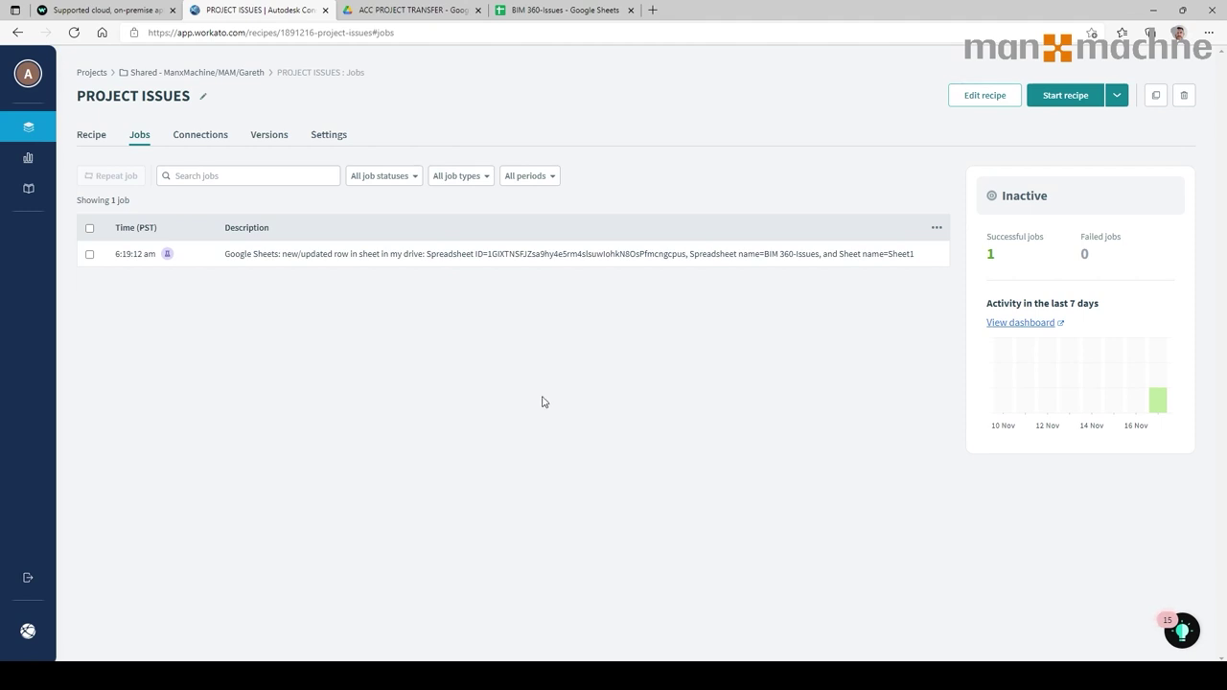
{"action": "left_click", "coordinate": [97, 135]}
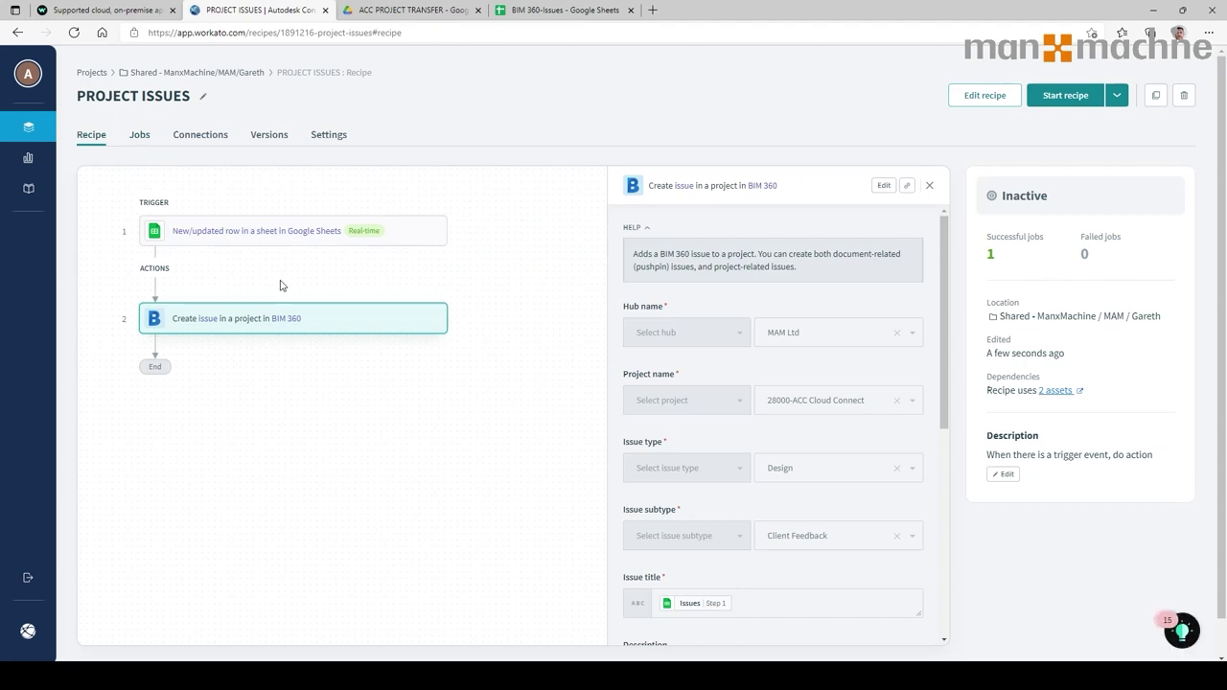